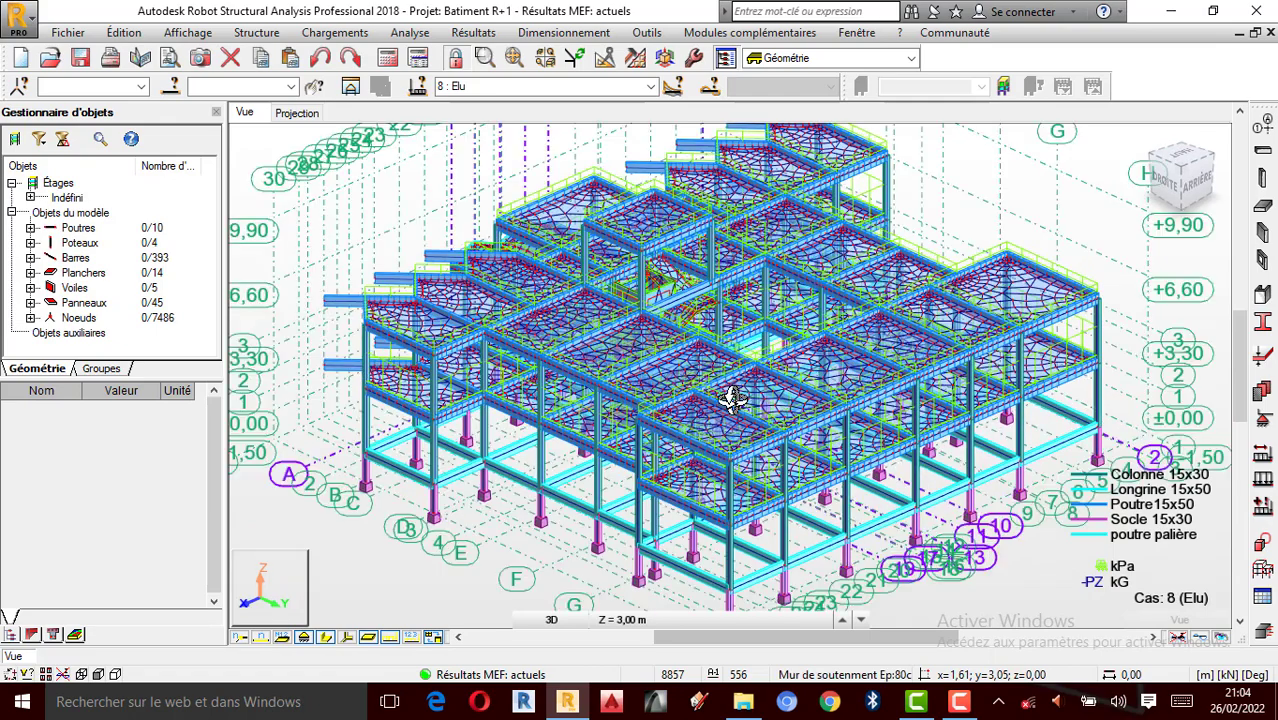
Examine the meshed R+1 building model as a whole from its rear-right and front-right corners.
scroll(735, 398, "down", 1)
scroll(712, 390, "down", 1)
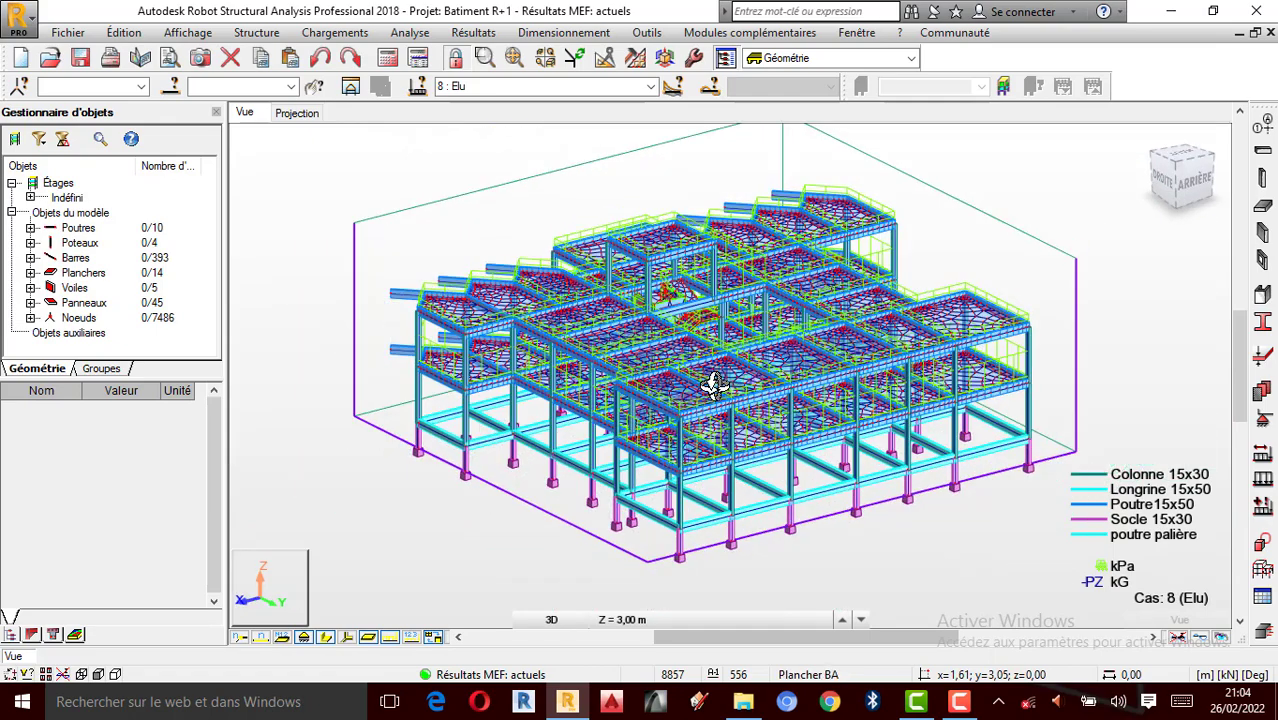
scroll(709, 395, "up", 1)
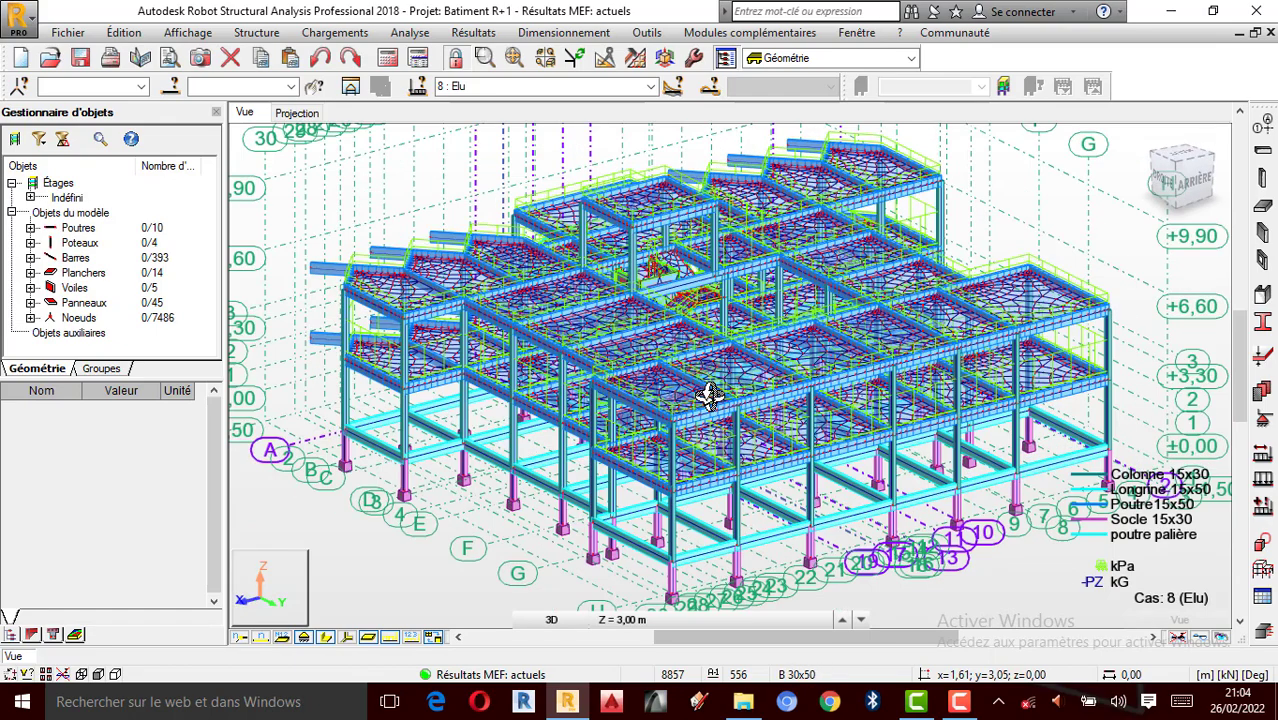
scroll(693, 398, "down", 1)
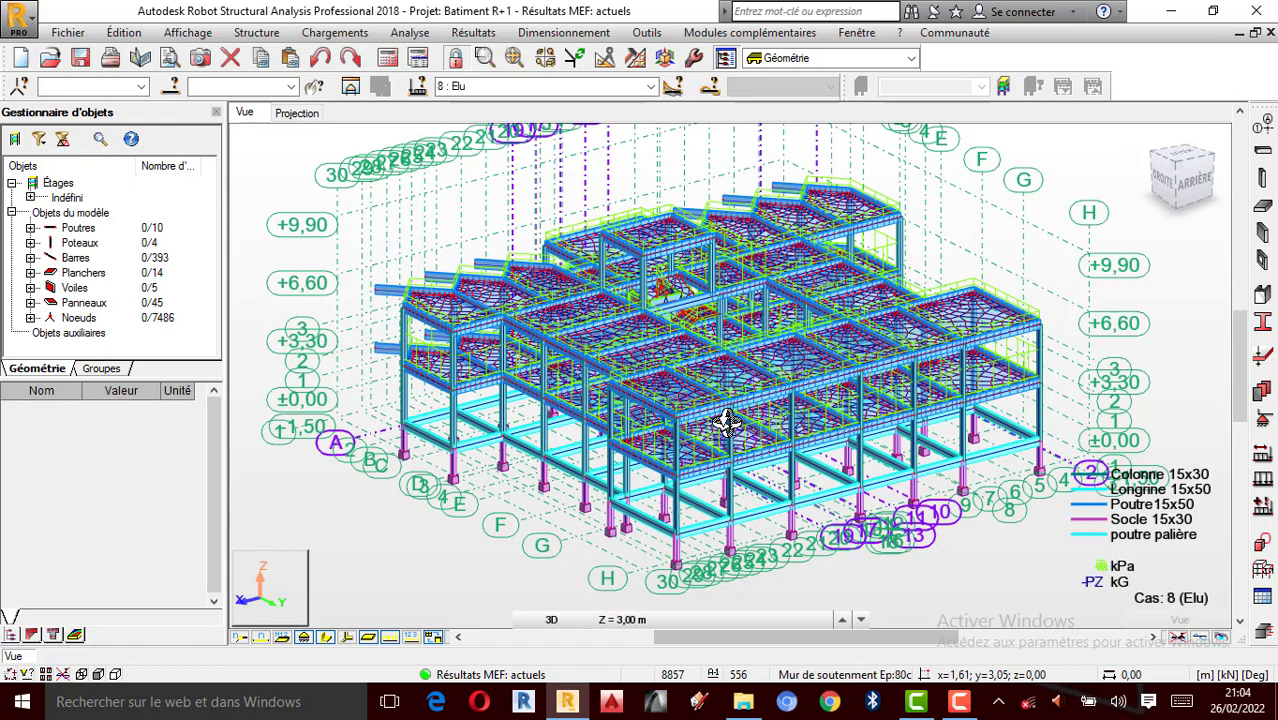
scroll(727, 422, "up", 1)
scroll(727, 421, "down", 1)
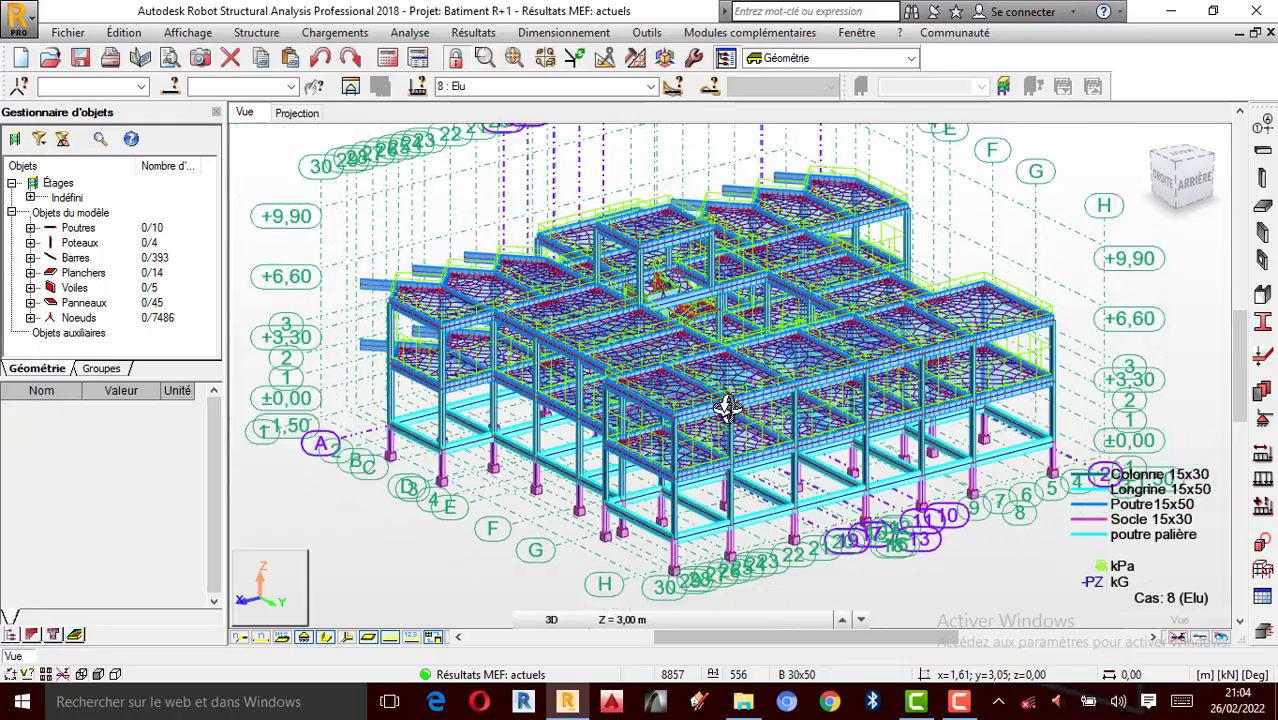
mouse_move(716, 400)
middle_mouse_down("shift")
mouse_move(812, 398)
mouse_move(780, 390)
middle_mouse_up("shift")
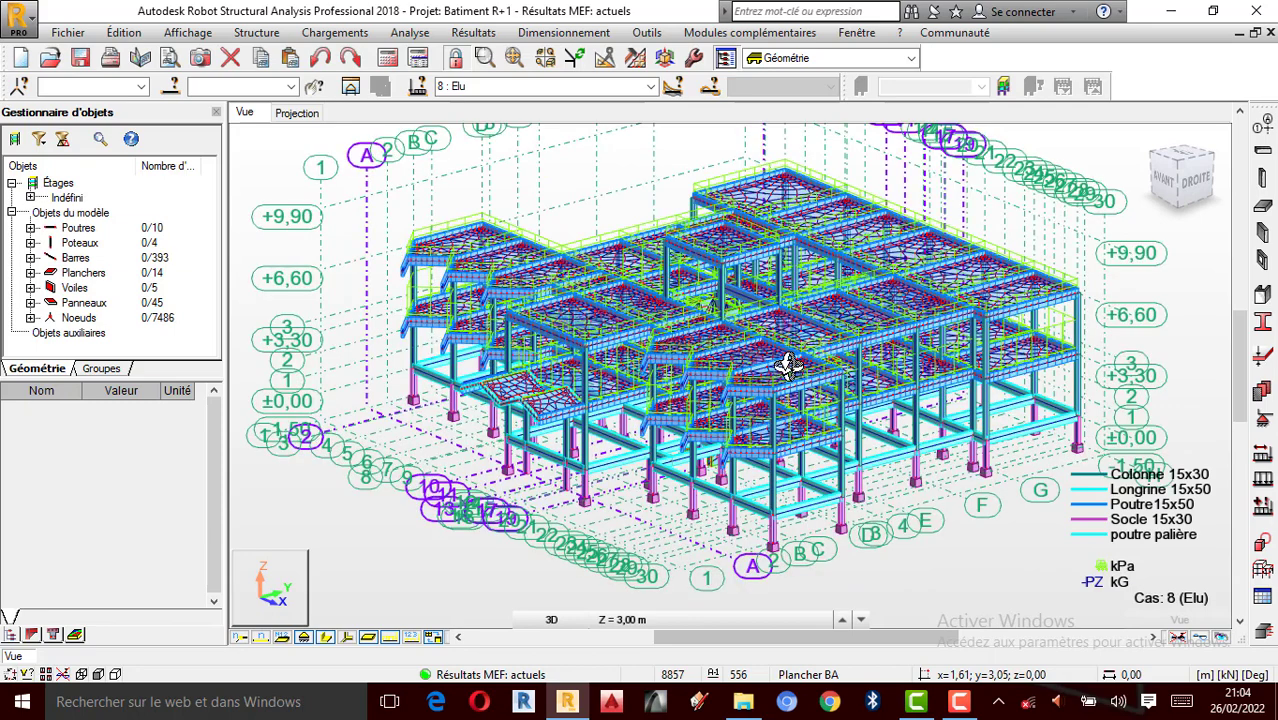
scroll(716, 365, "up", 1)
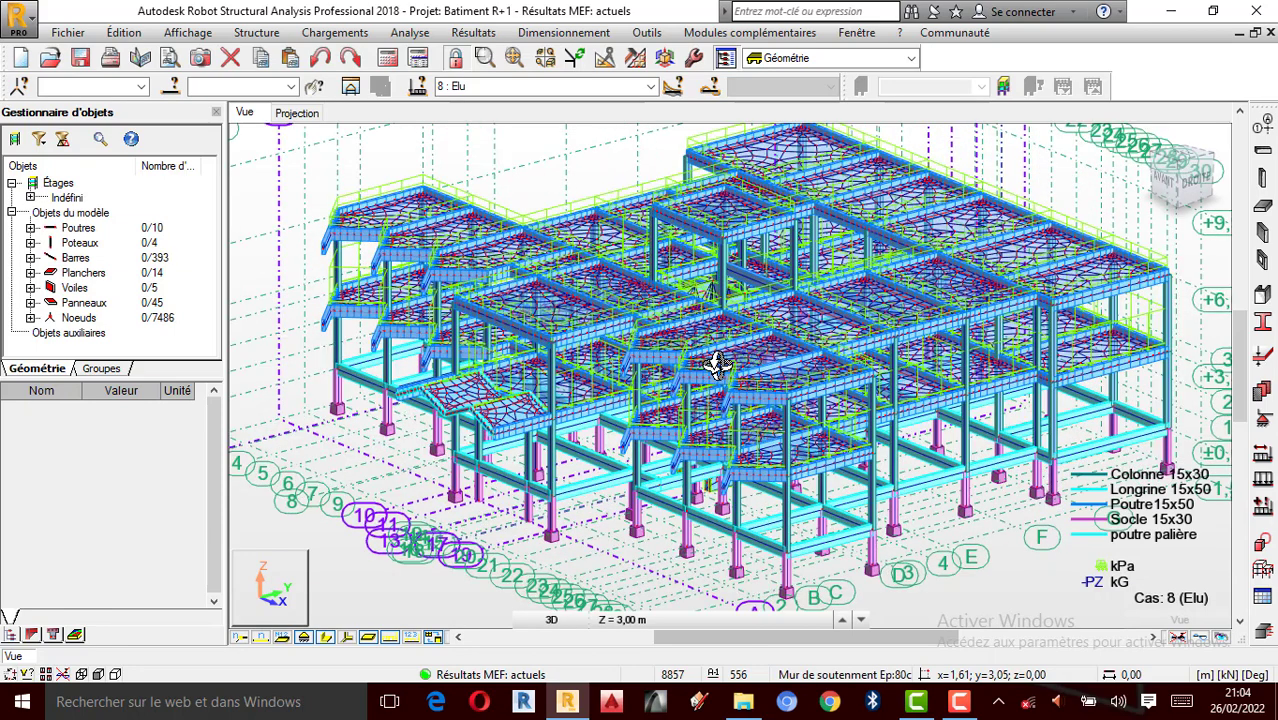
scroll(712, 377, "down", 1)
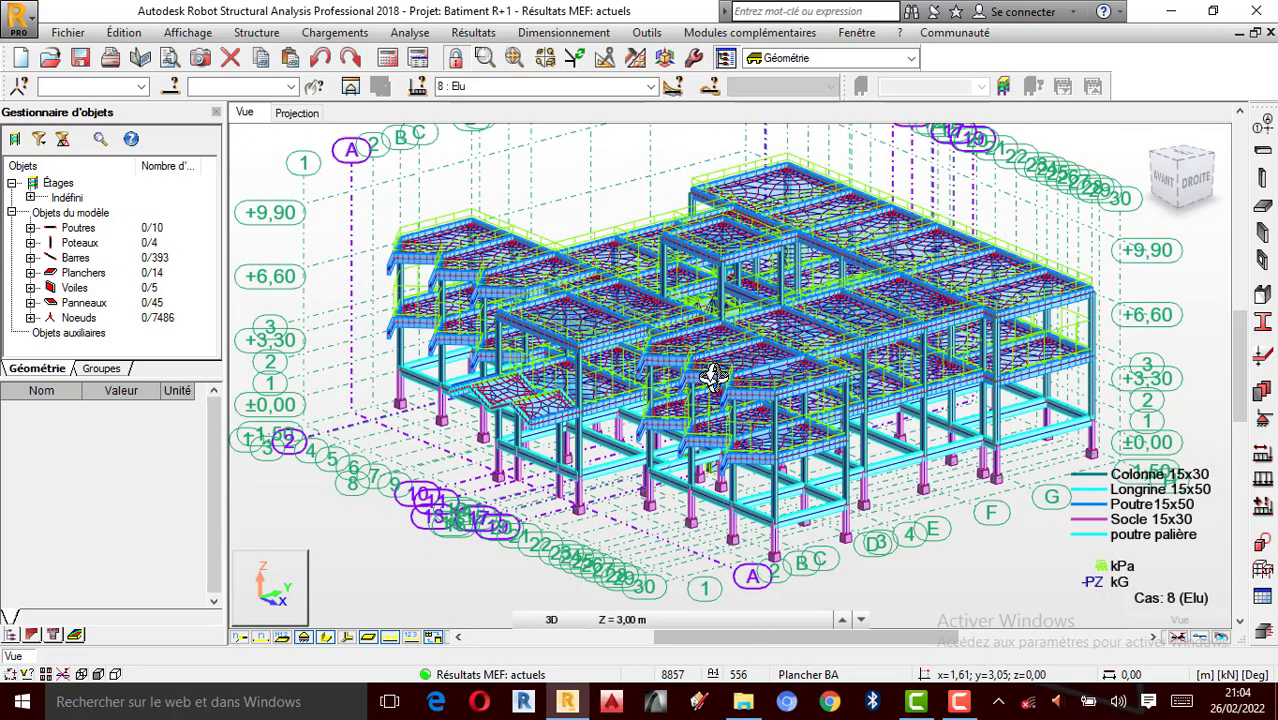
scroll(712, 377, "up", 1)
scroll(705, 380, "down", 1)
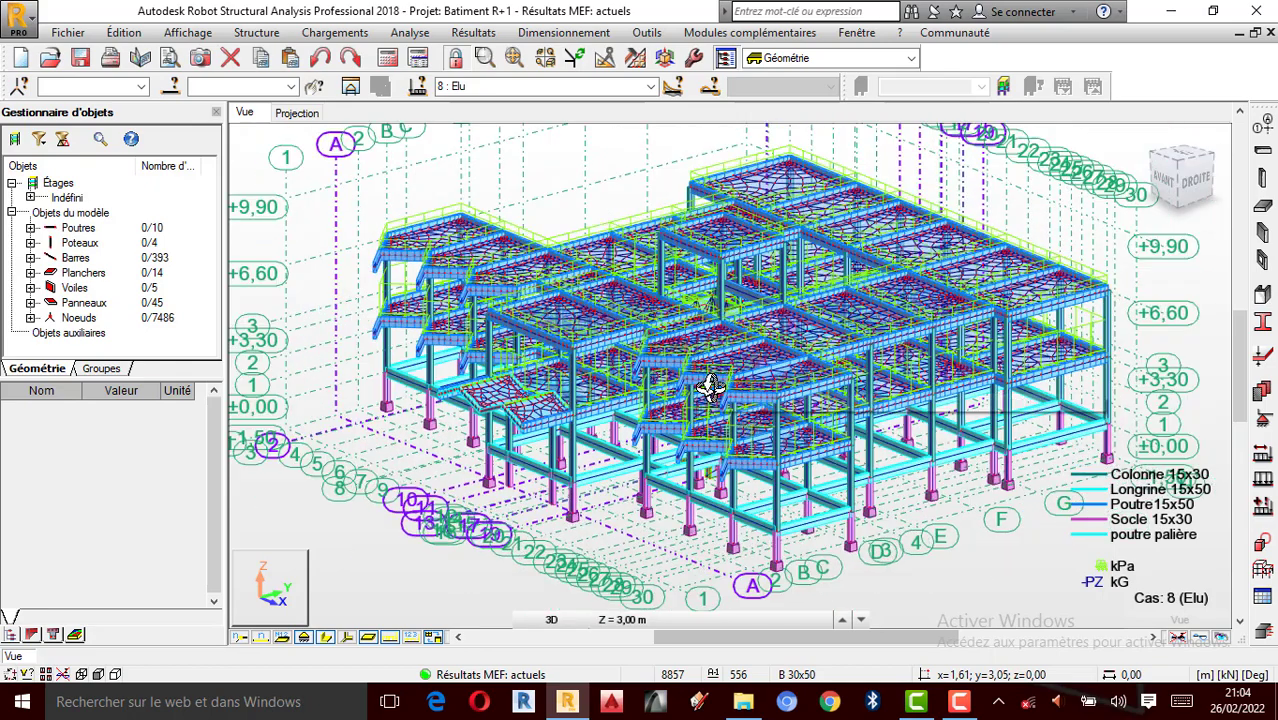
scroll(715, 390, "up", 1)
Examine the front facade, including the sloped beams projecting from both floor levels and the entrance bay.
scroll(725, 395, "up", 1)
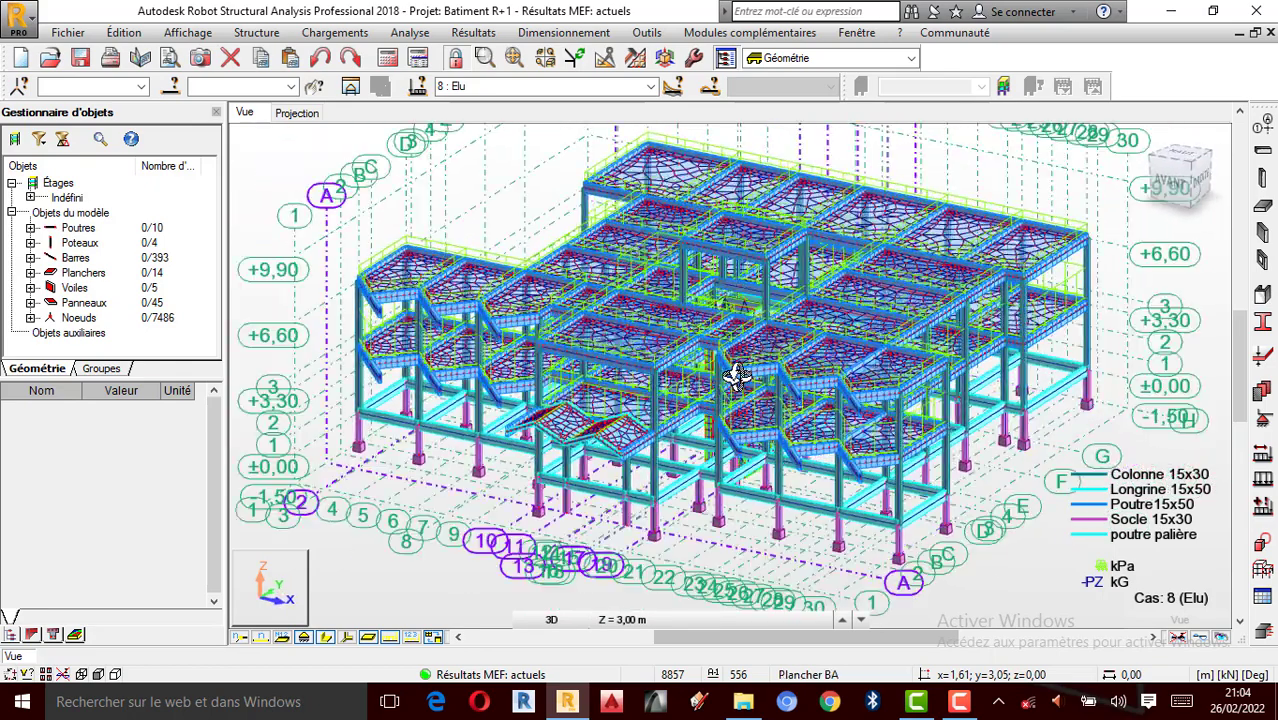
scroll(738, 370, "up", 1)
scroll(763, 362, "up", 1)
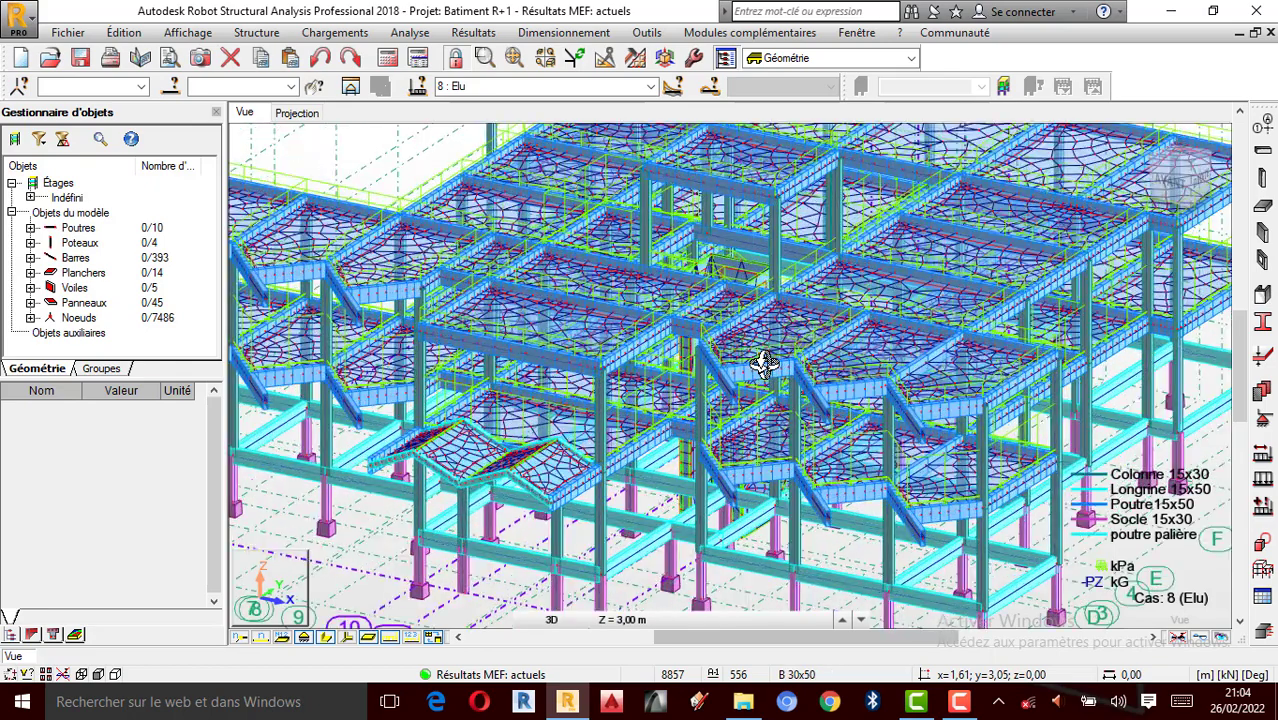
scroll(762, 363, "down", 1)
scroll(760, 365, "down", 1)
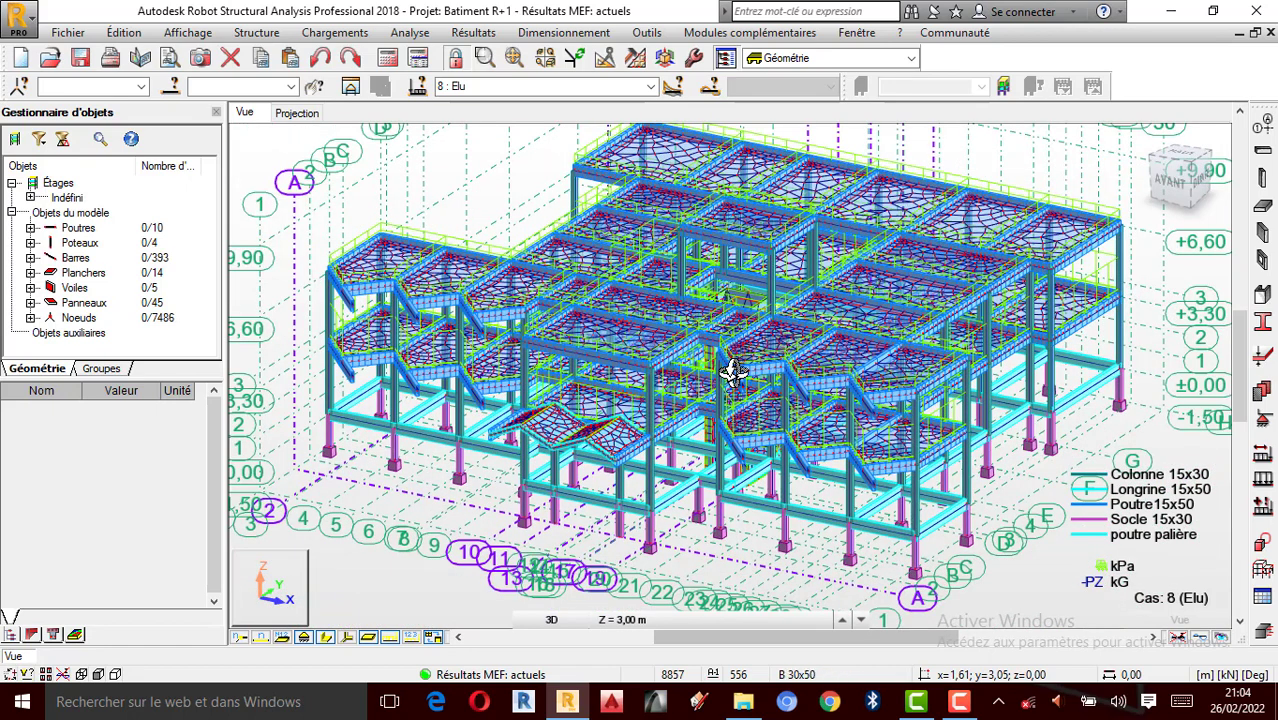
scroll(733, 371, "up", 1)
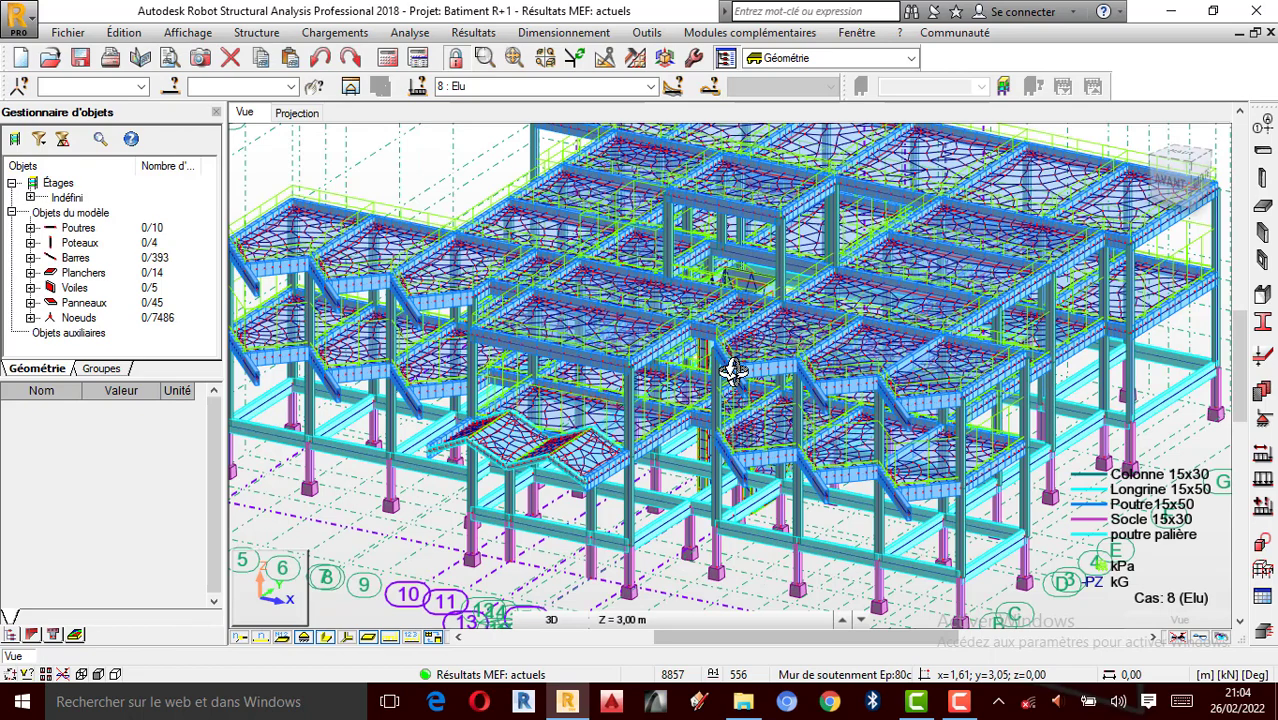
scroll(733, 371, "up", 1)
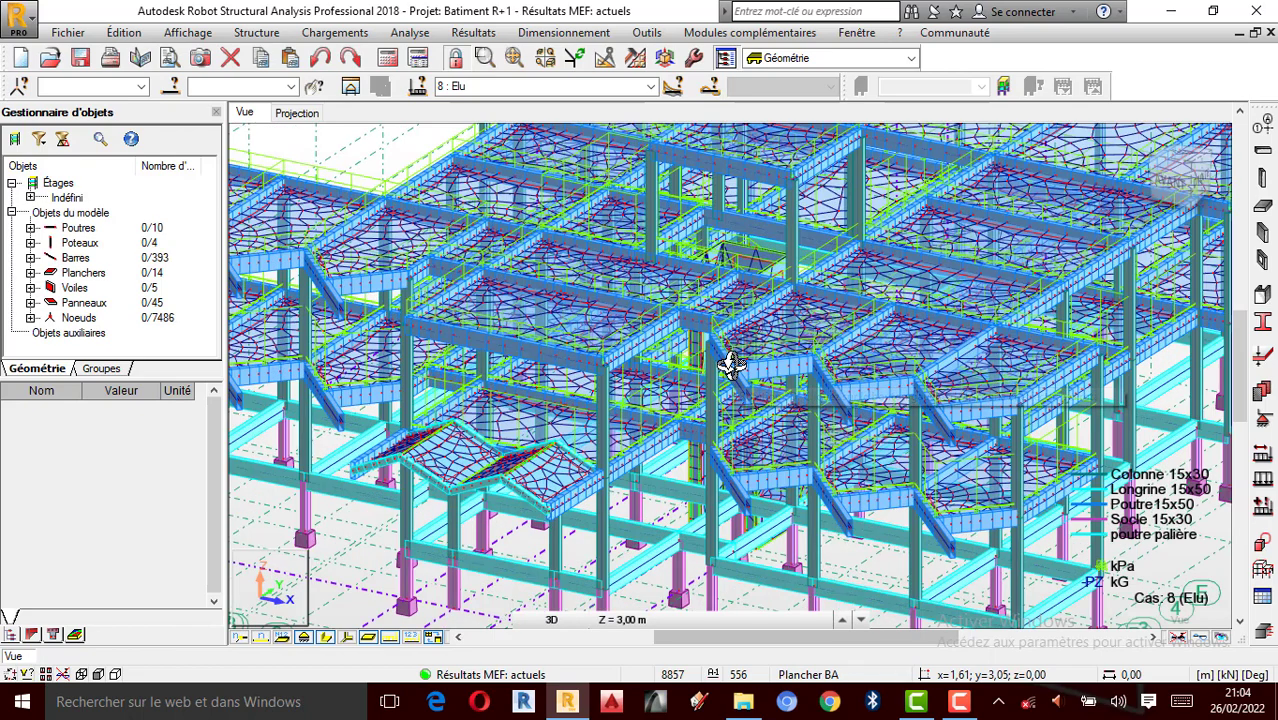
scroll(733, 371, "down", 2)
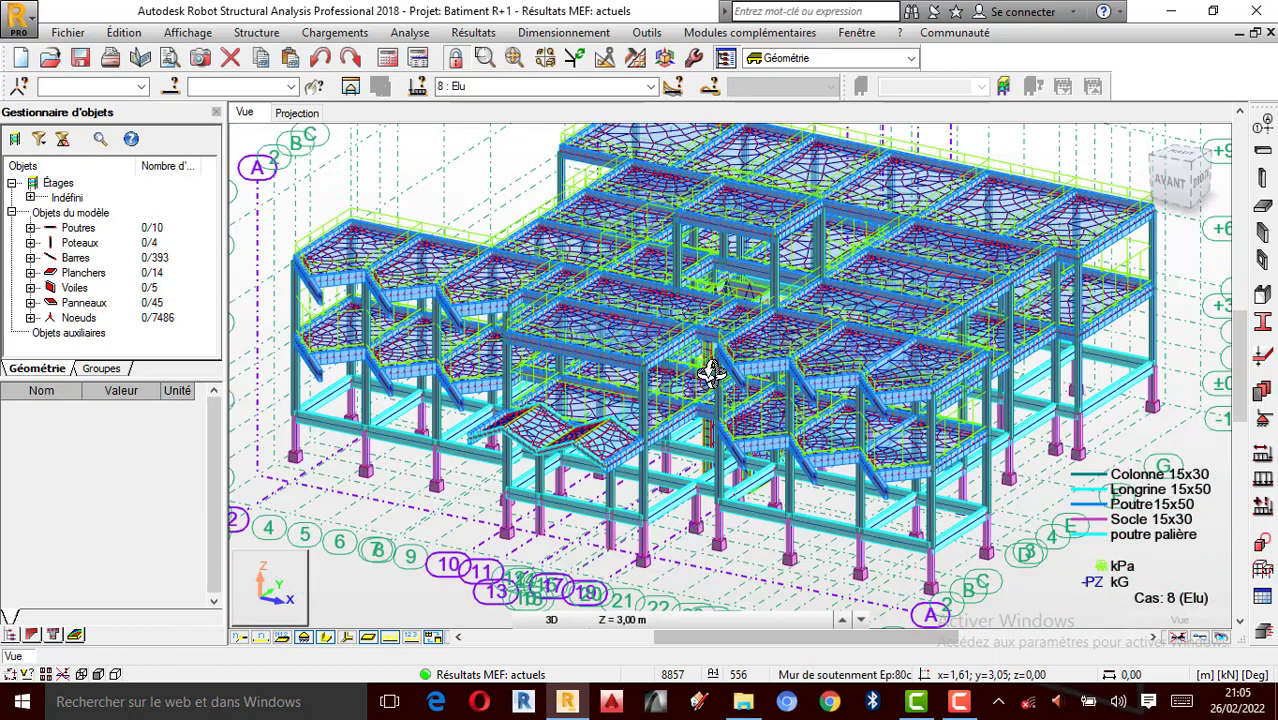
scroll(710, 372, "up", 1)
scroll(702, 381, "down", 2)
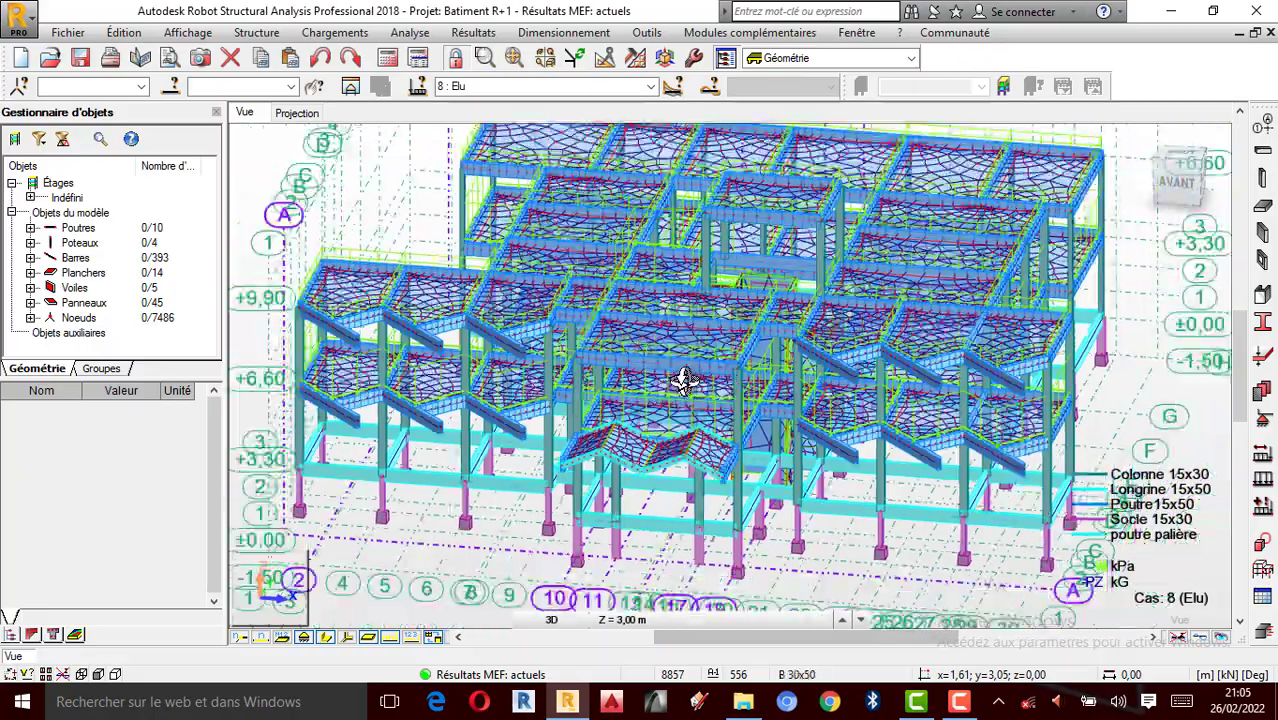
Examine the building frame from its front-left corner, including floor slabs, columns, ground beams and foundation stubs.
middle_click_drag(684, 380, 800, 374, "shift")
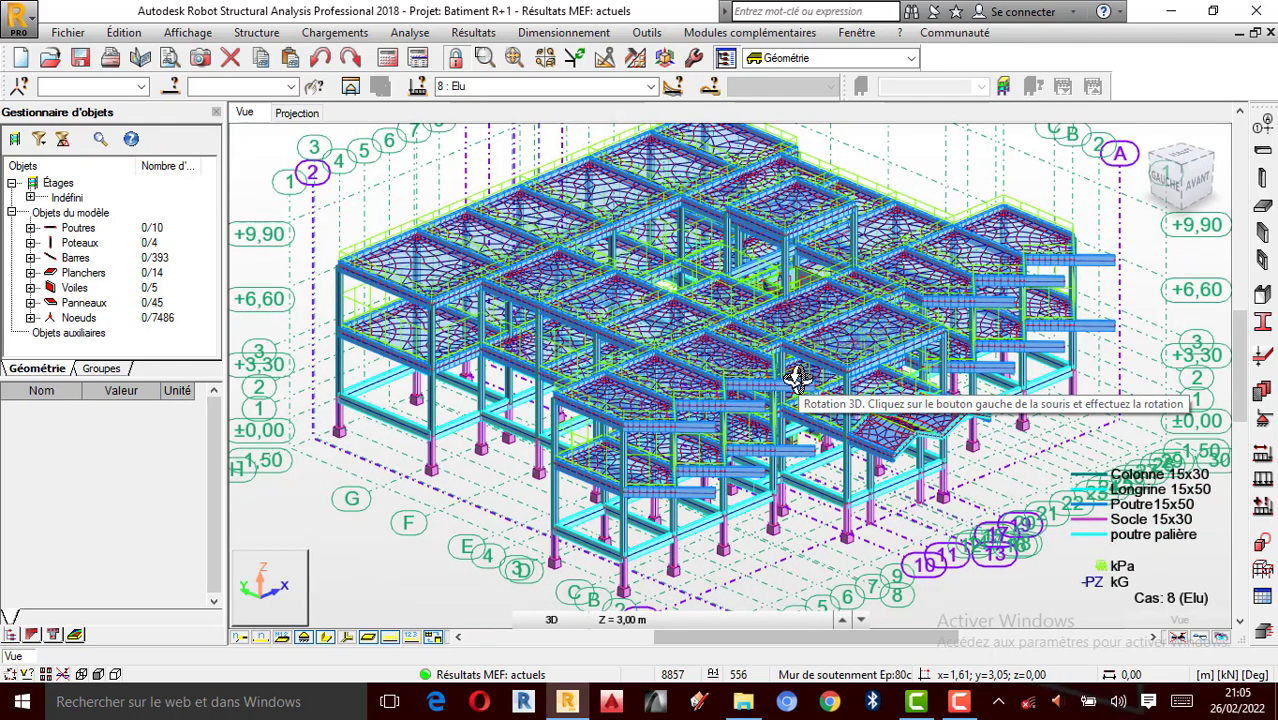
scroll(740, 389, "up", 2)
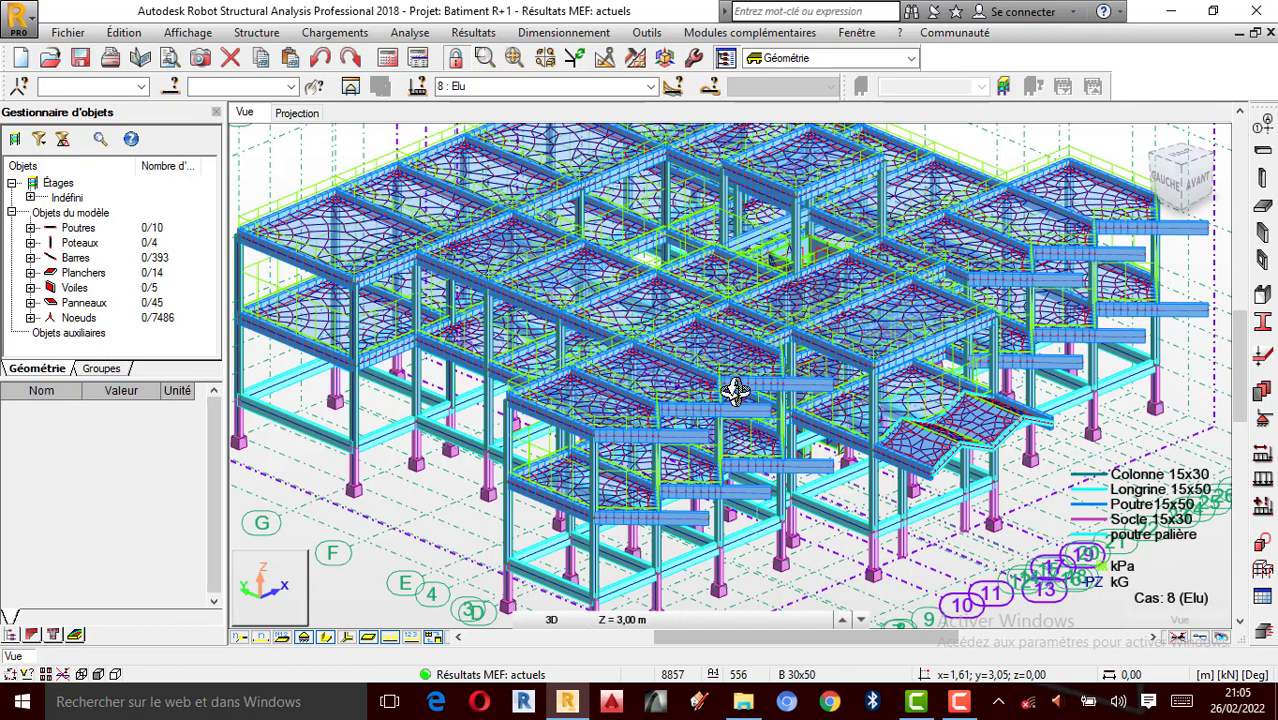
scroll(735, 391, "up", 1)
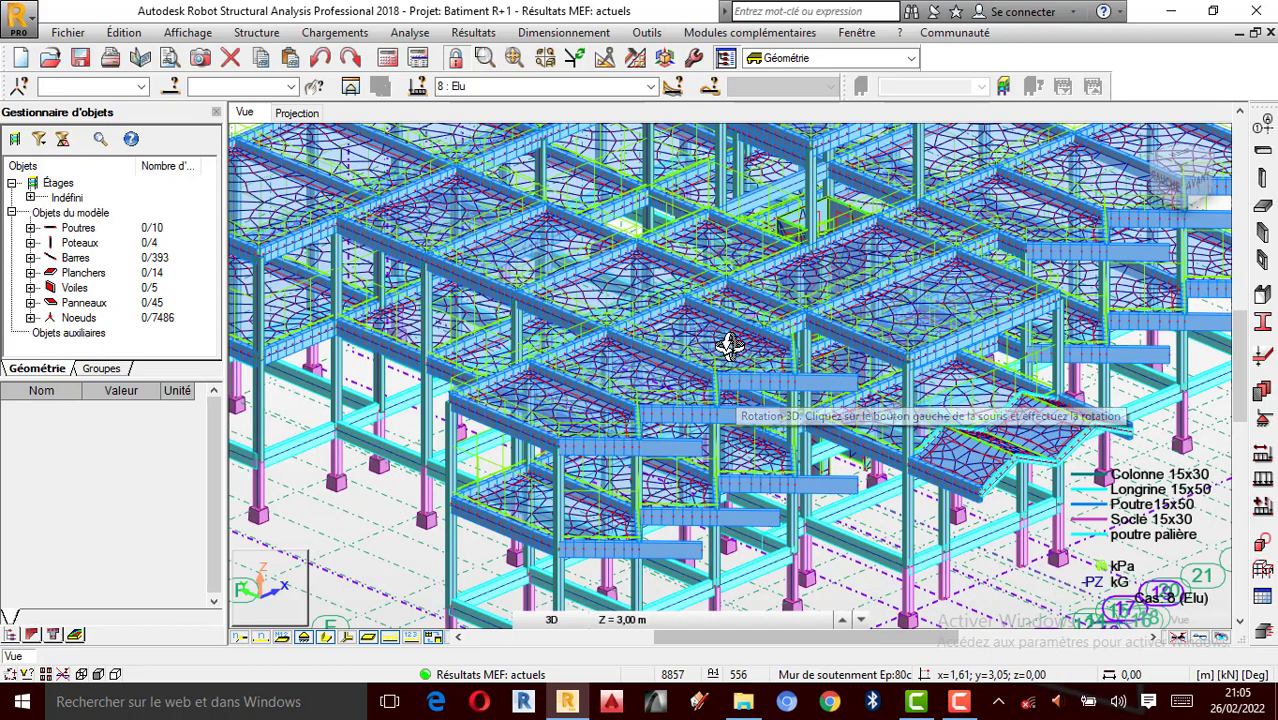
scroll(728, 346, "down", 1)
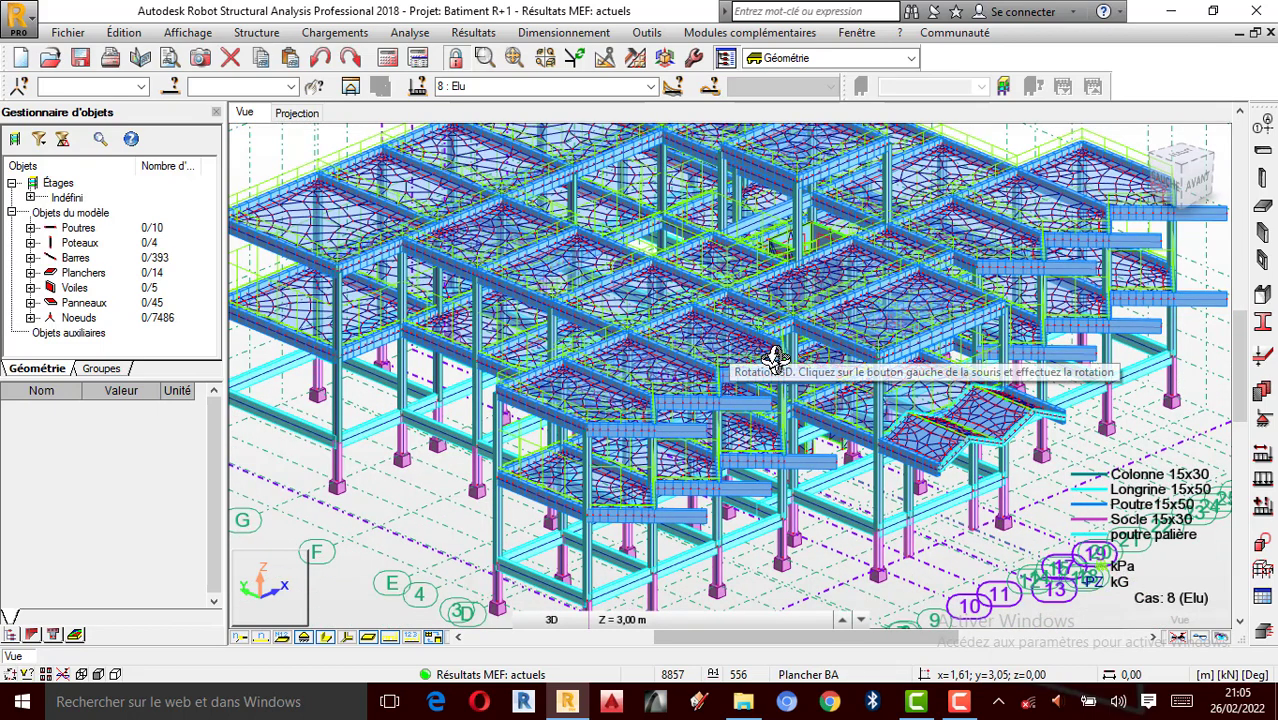
scroll(760, 366, "down", 1)
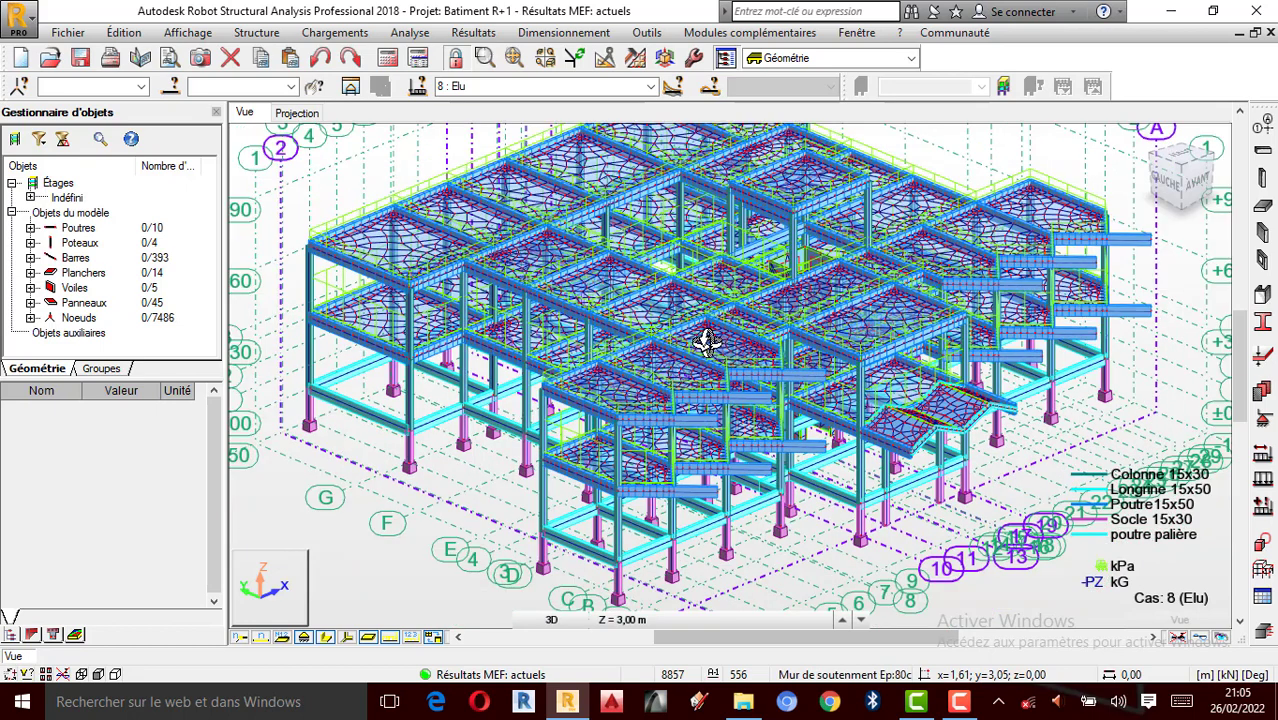
scroll(706, 342, "up", 1)
scroll(706, 342, "down", 1)
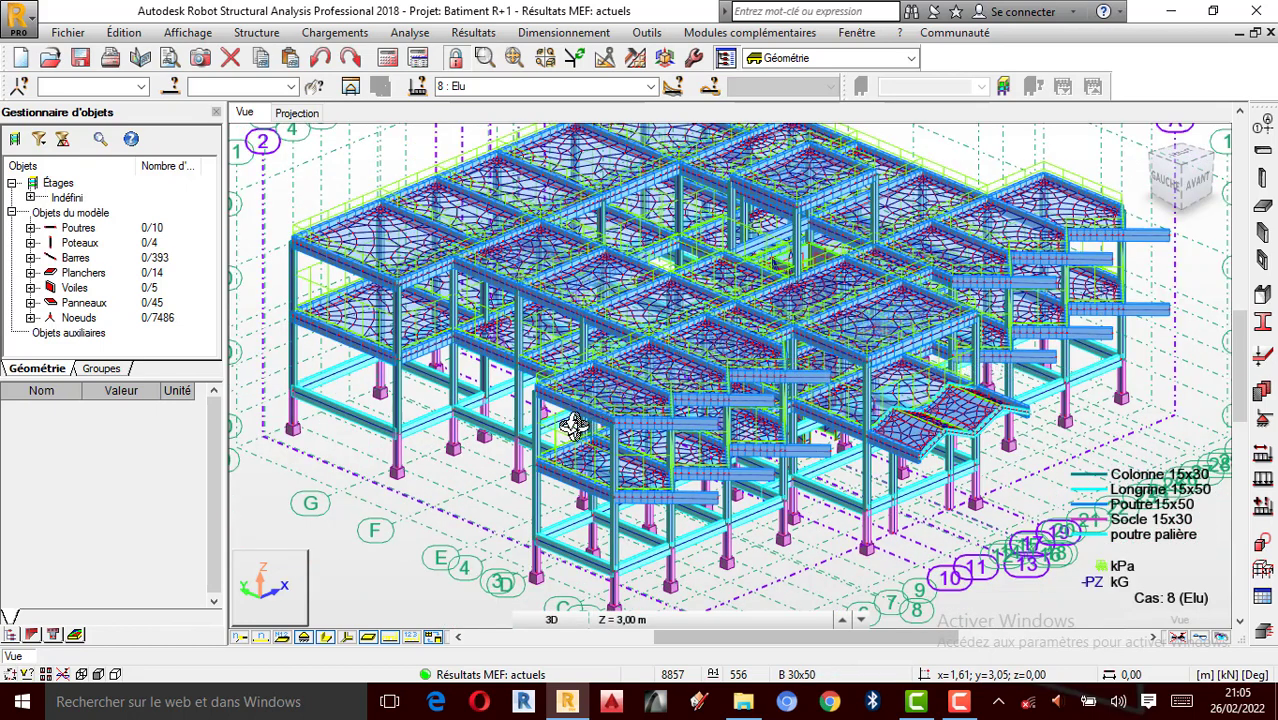
scroll(562, 430, "up", 1)
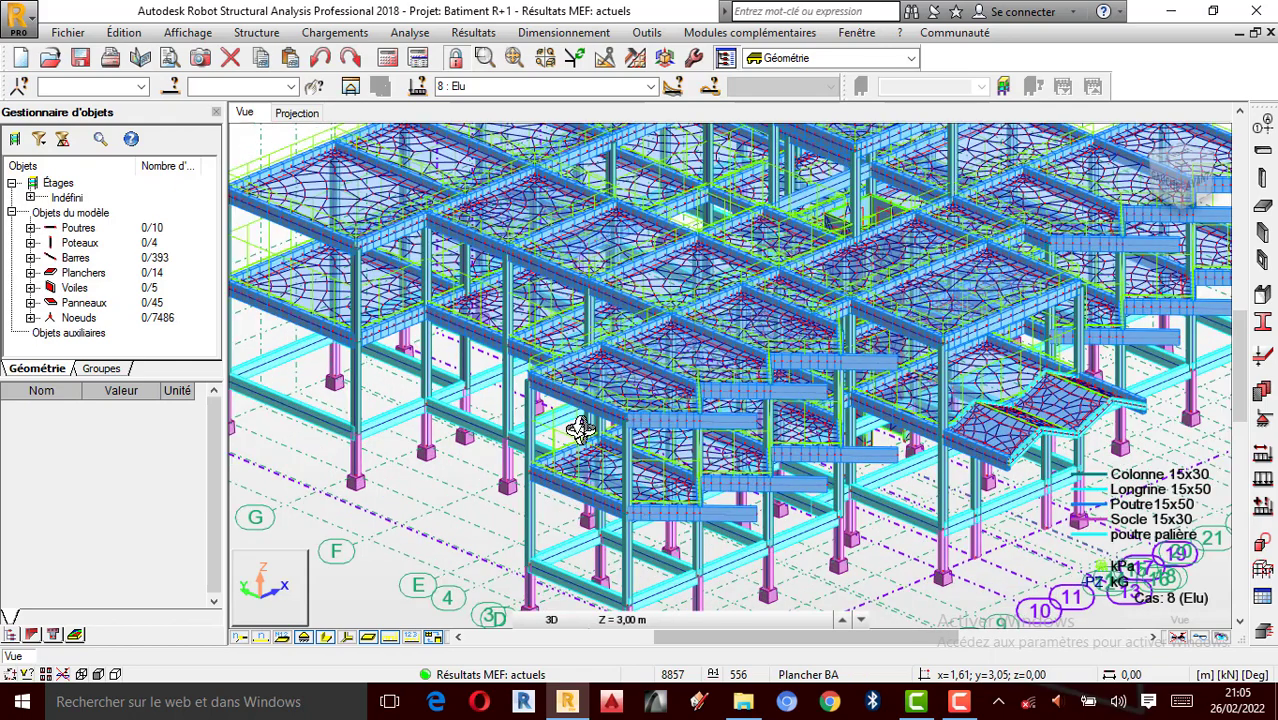
scroll(571, 429, "down", 1)
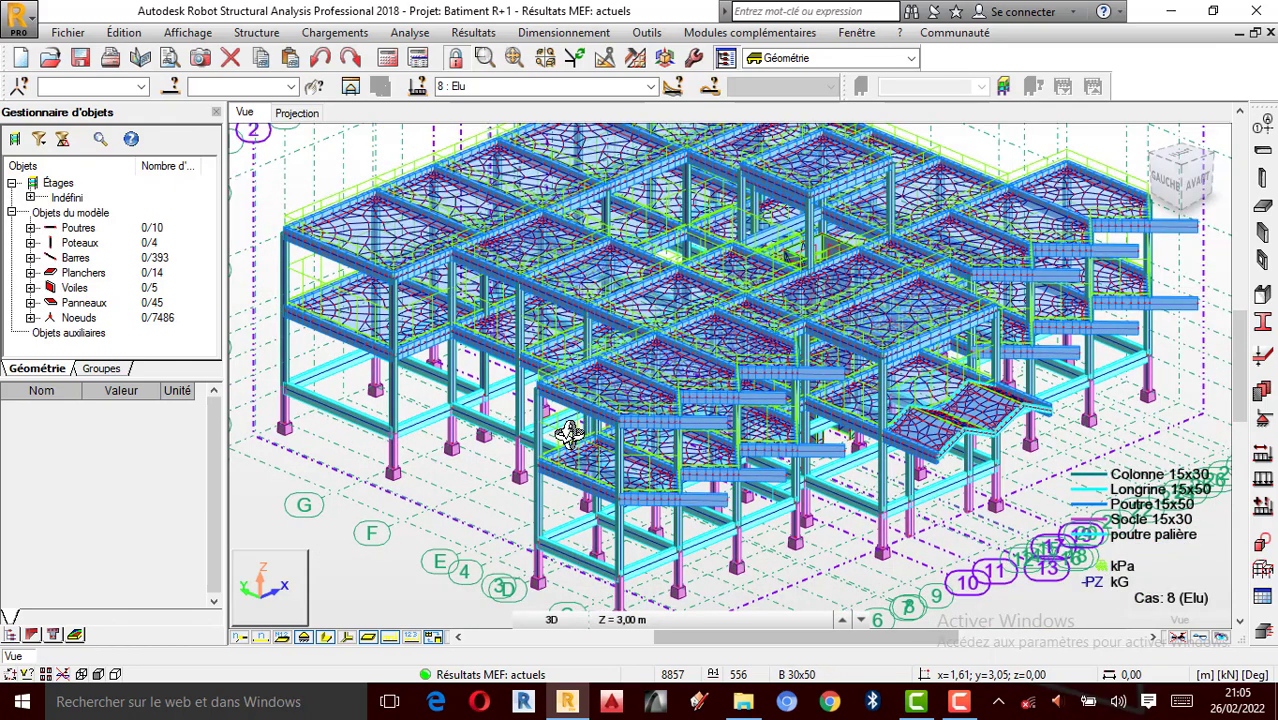
scroll(568, 432, "up", 1)
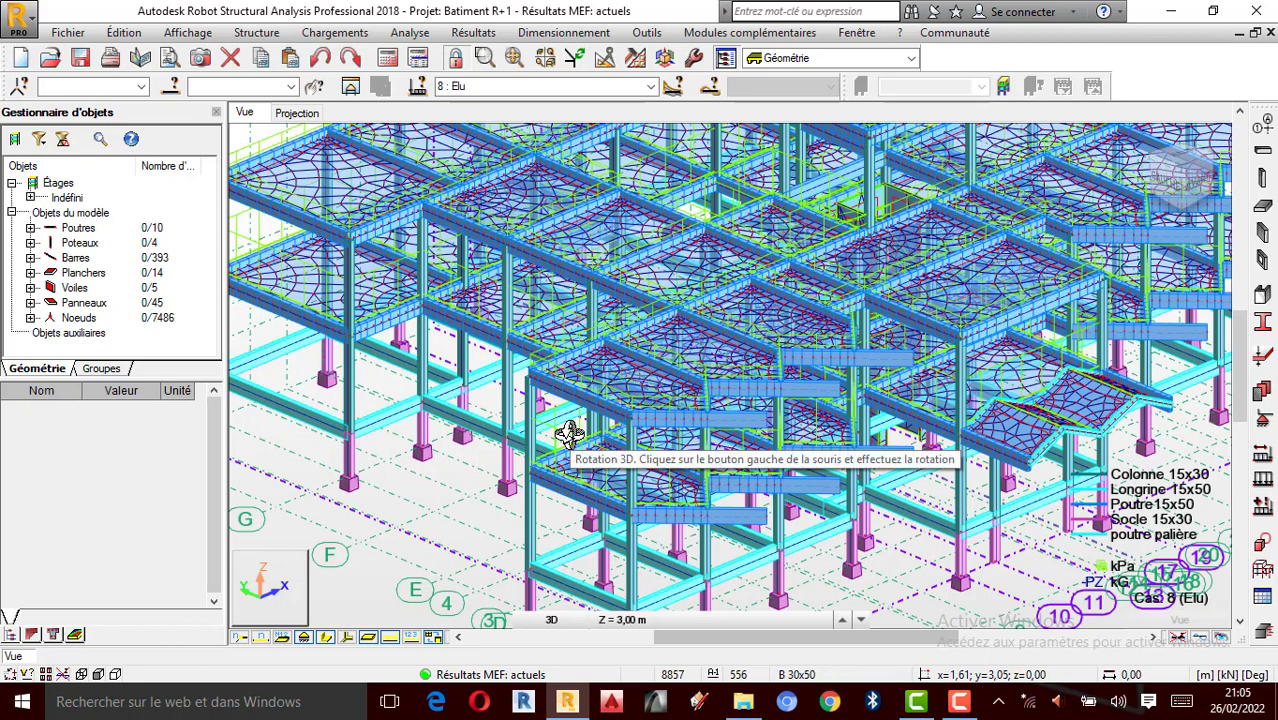
scroll(568, 432, "down", 1)
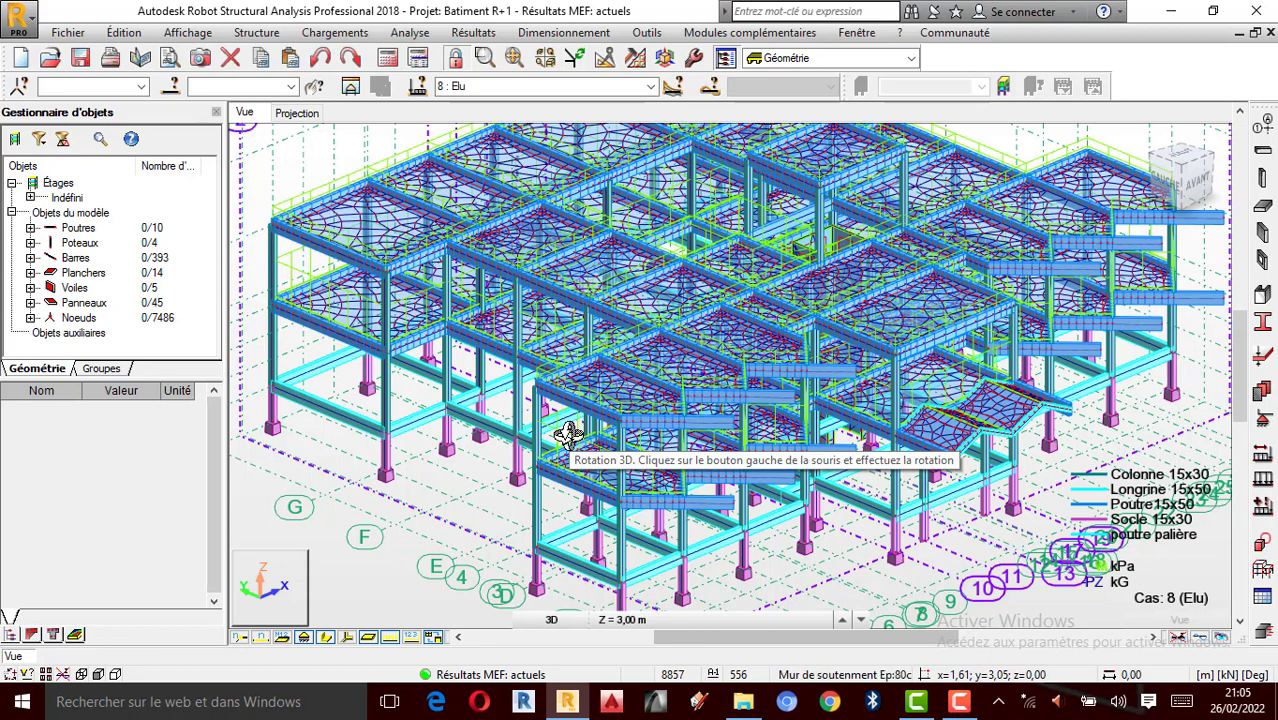
scroll(568, 432, "down", 1)
scroll(667, 418, "down", 1)
scroll(631, 415, "up", 1)
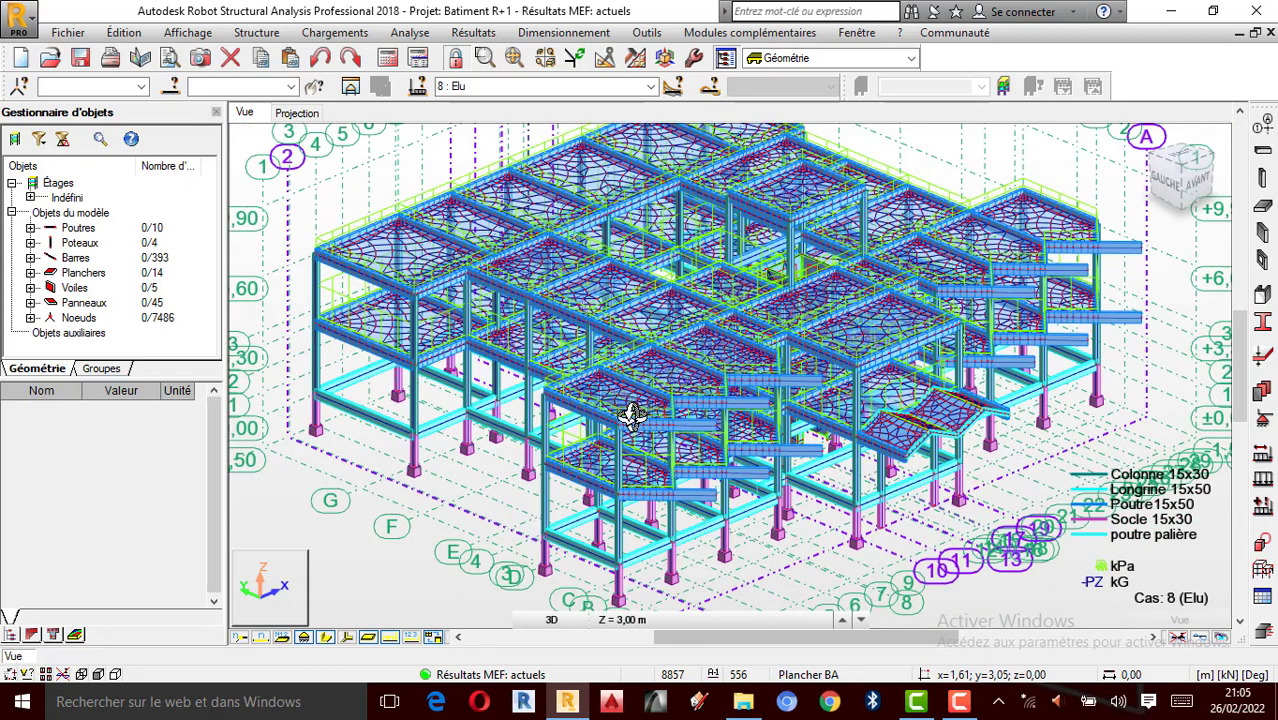
Examine the folded canopy slabs over the front entrance with their supporting beams and columns, and how they join the building.
scroll(1000, 425, "up", 3)
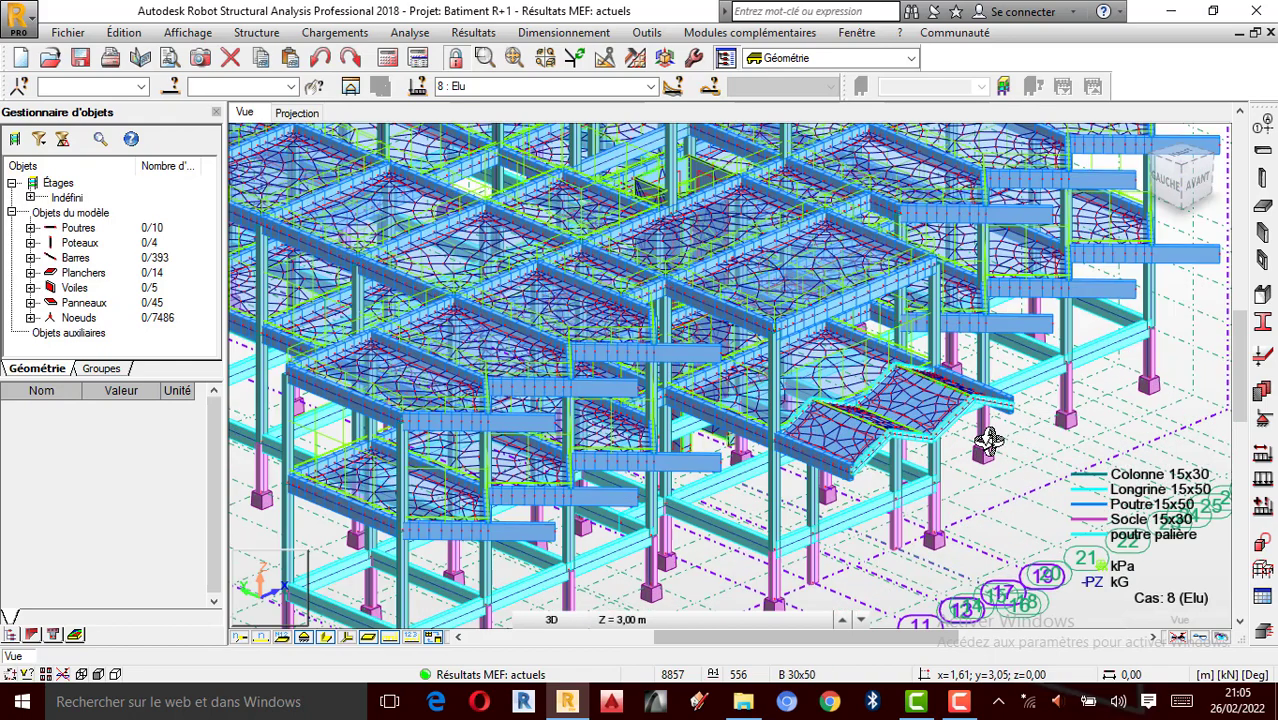
scroll(988, 440, "up", 1)
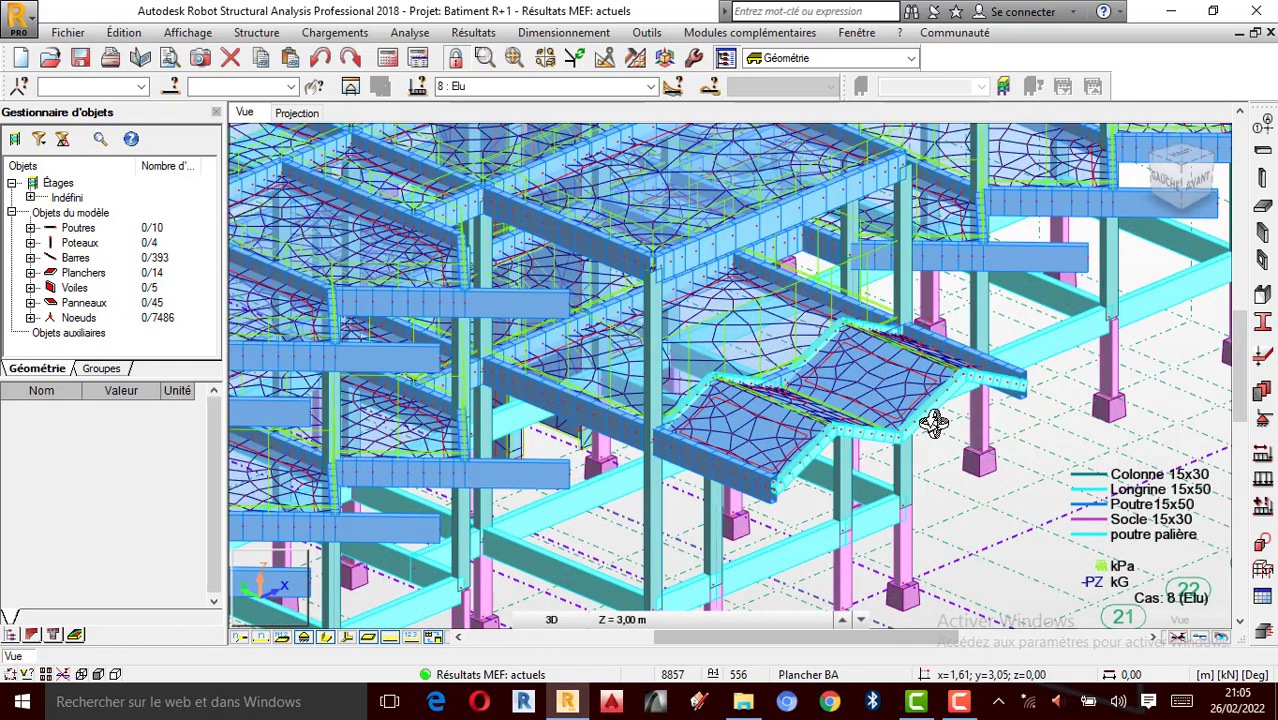
scroll(933, 422, "up", 1)
mouse_move(818, 384)
middle_mouse_down("shift")
mouse_move(777, 376)
mouse_move(836, 377)
mouse_move(819, 368)
middle_mouse_up("shift")
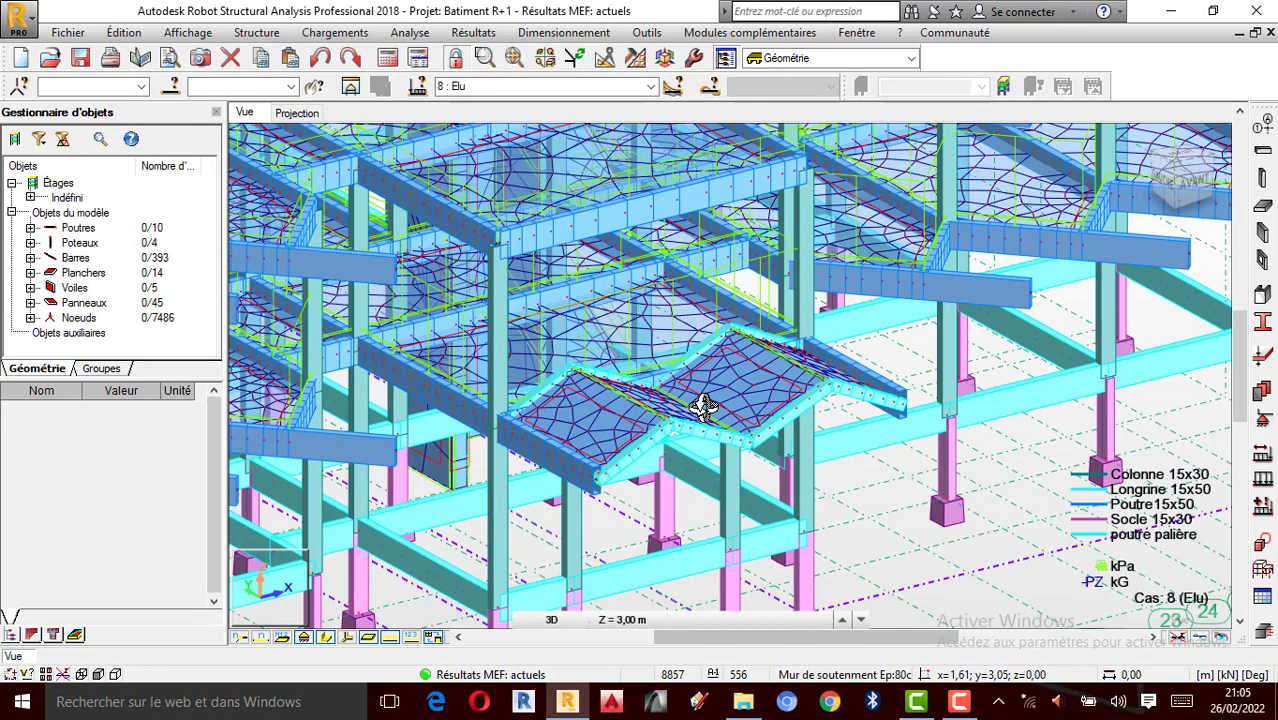
scroll(703, 407, "up", 1)
scroll(703, 407, "down", 1)
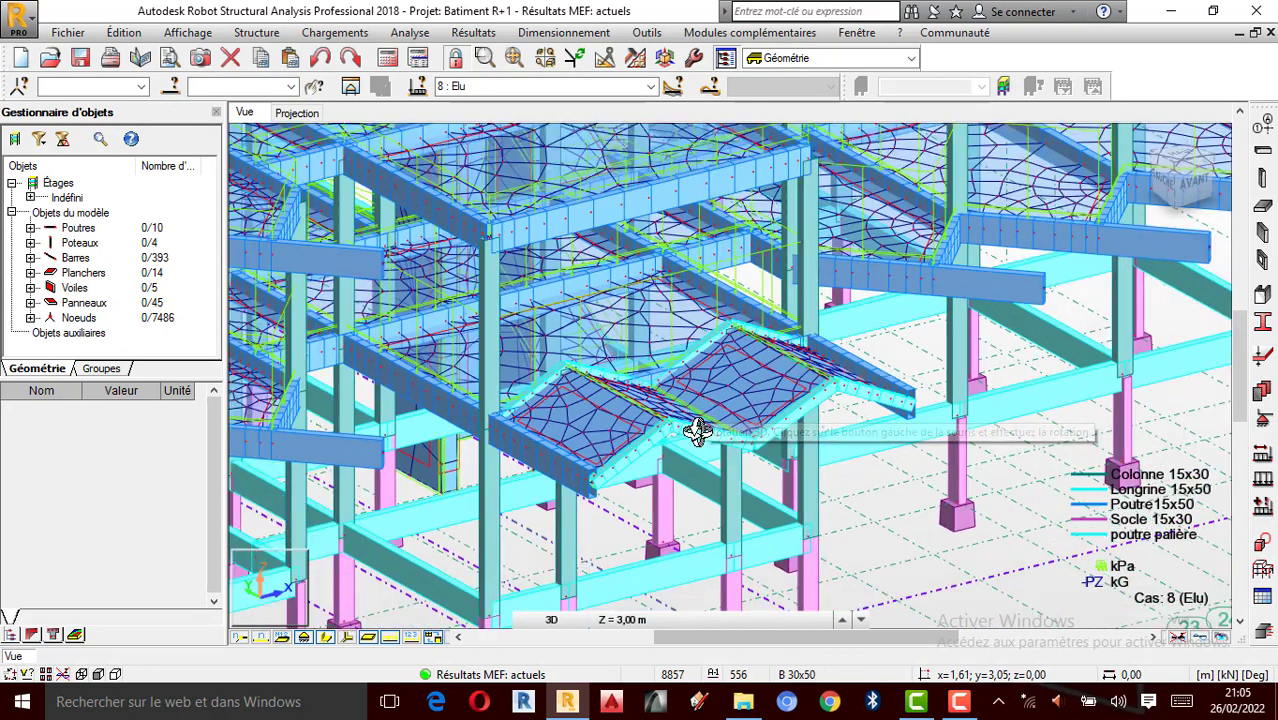
left_click_drag(695, 427, 682, 427)
middle_click_drag(682, 427, 782, 408, "shift")
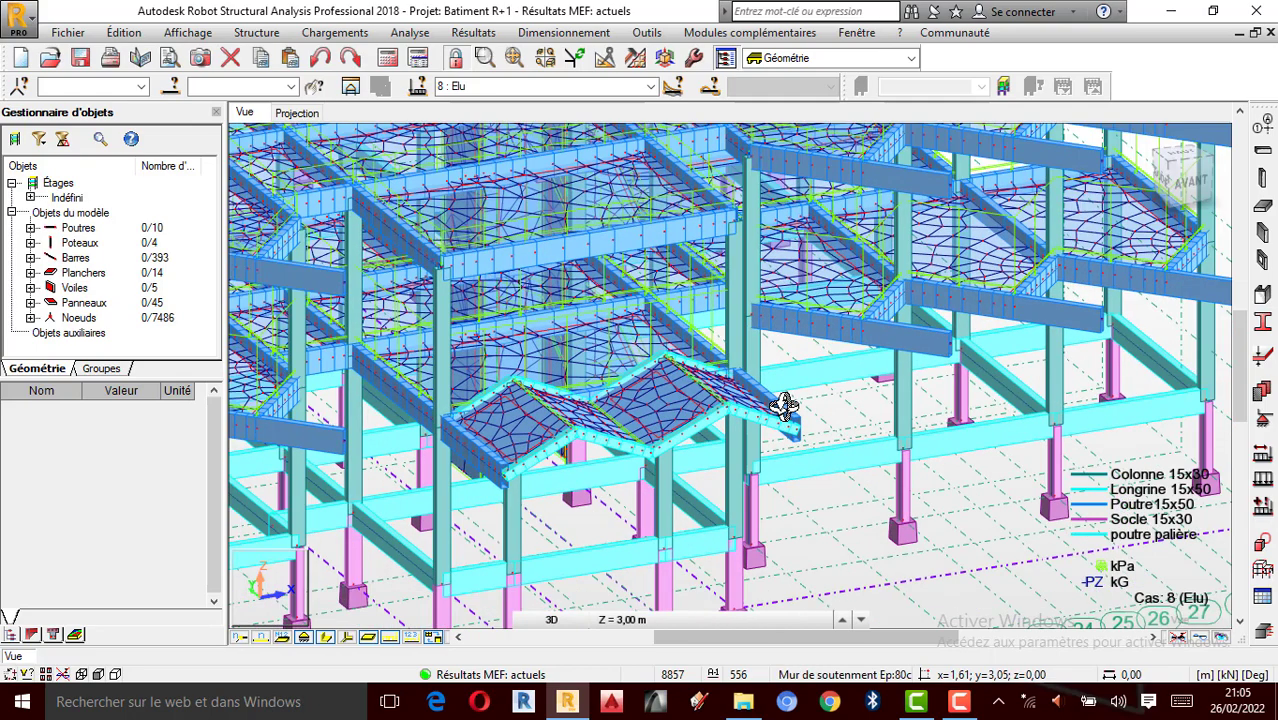
mouse_move(695, 420)
middle_mouse_down("shift")
mouse_move(716, 403)
mouse_move(602, 405)
mouse_move(542, 428)
mouse_move(673, 421)
middle_mouse_up("shift")
scroll(675, 422, "down", 1)
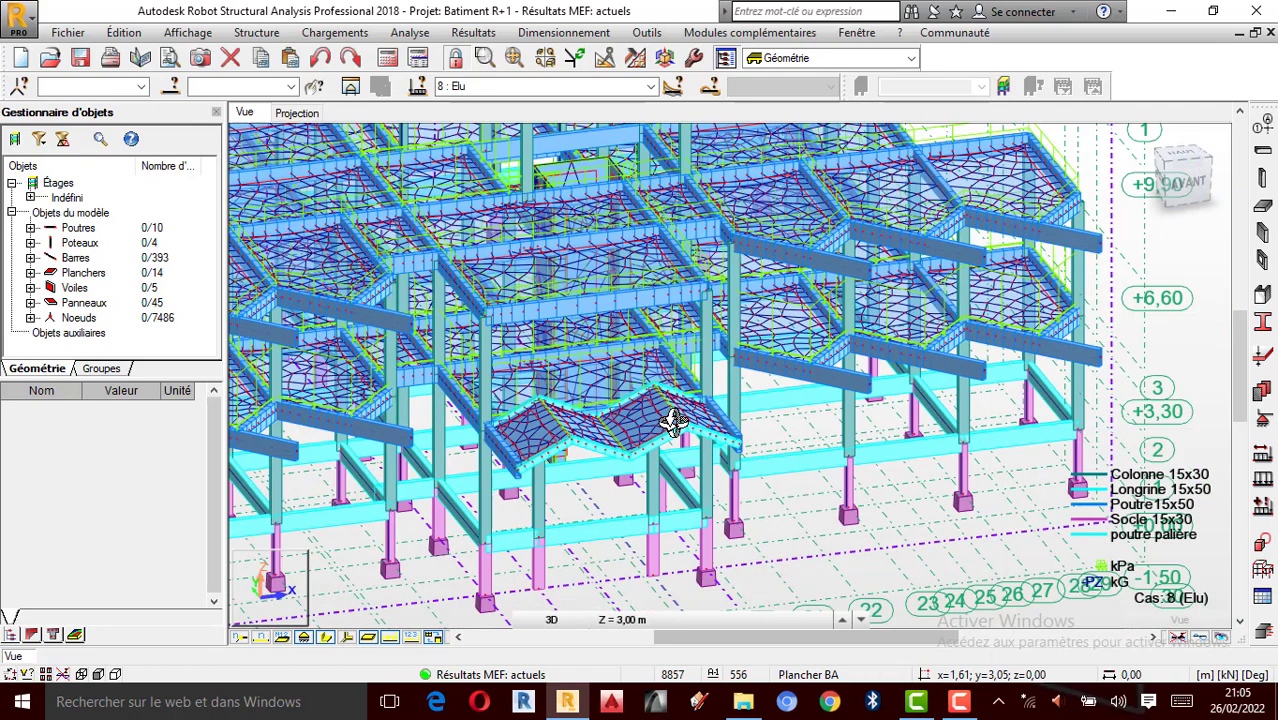
scroll(697, 430, "down", 1)
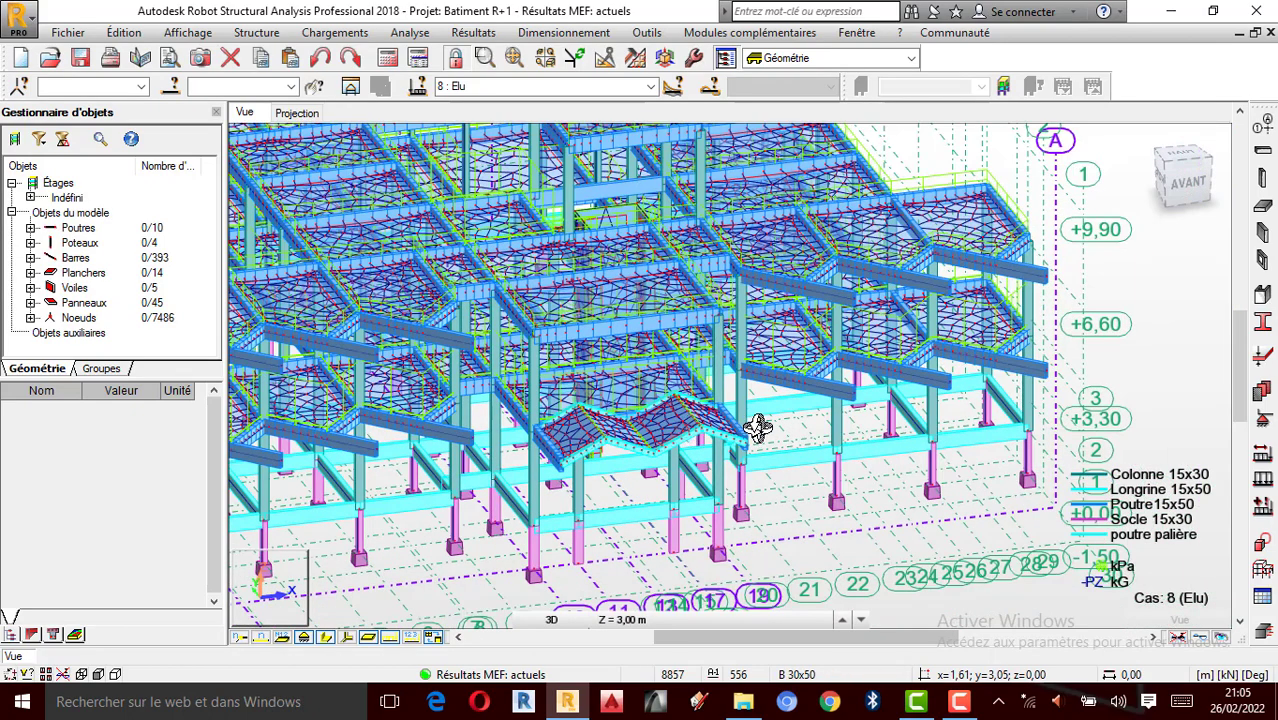
scroll(757, 428, "down", 2)
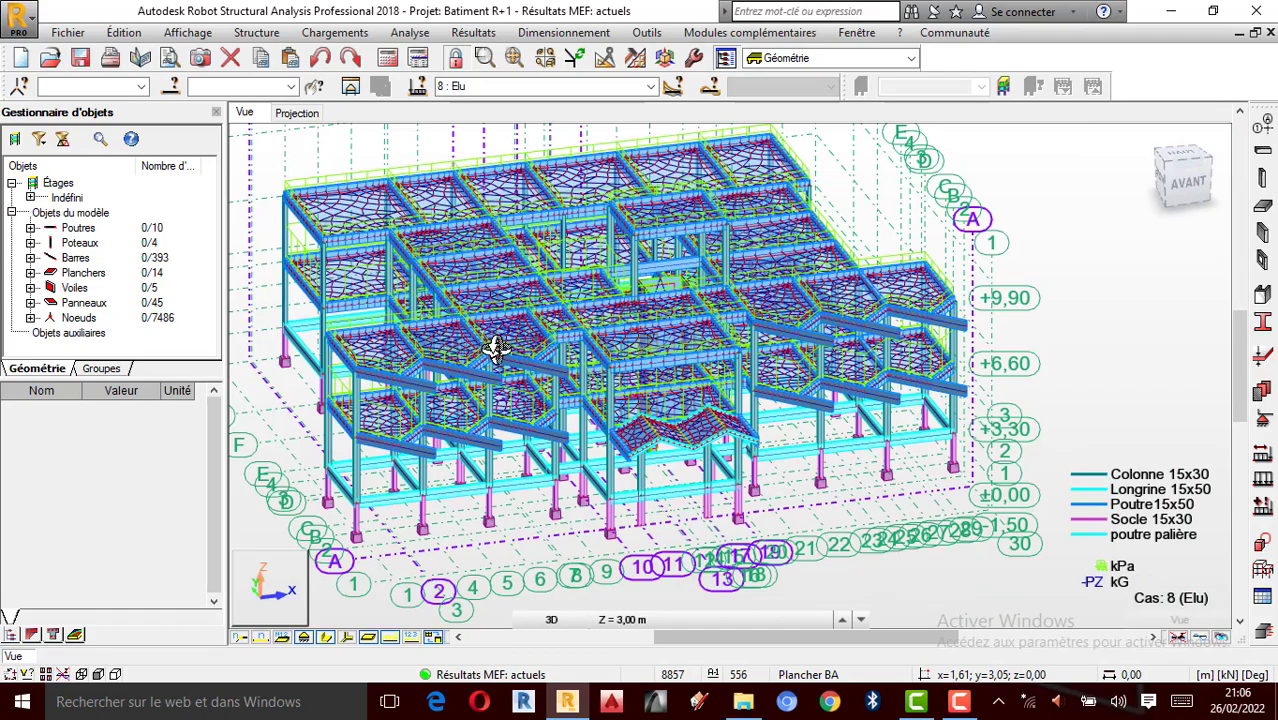
middle_click_drag(495, 347, 515, 342)
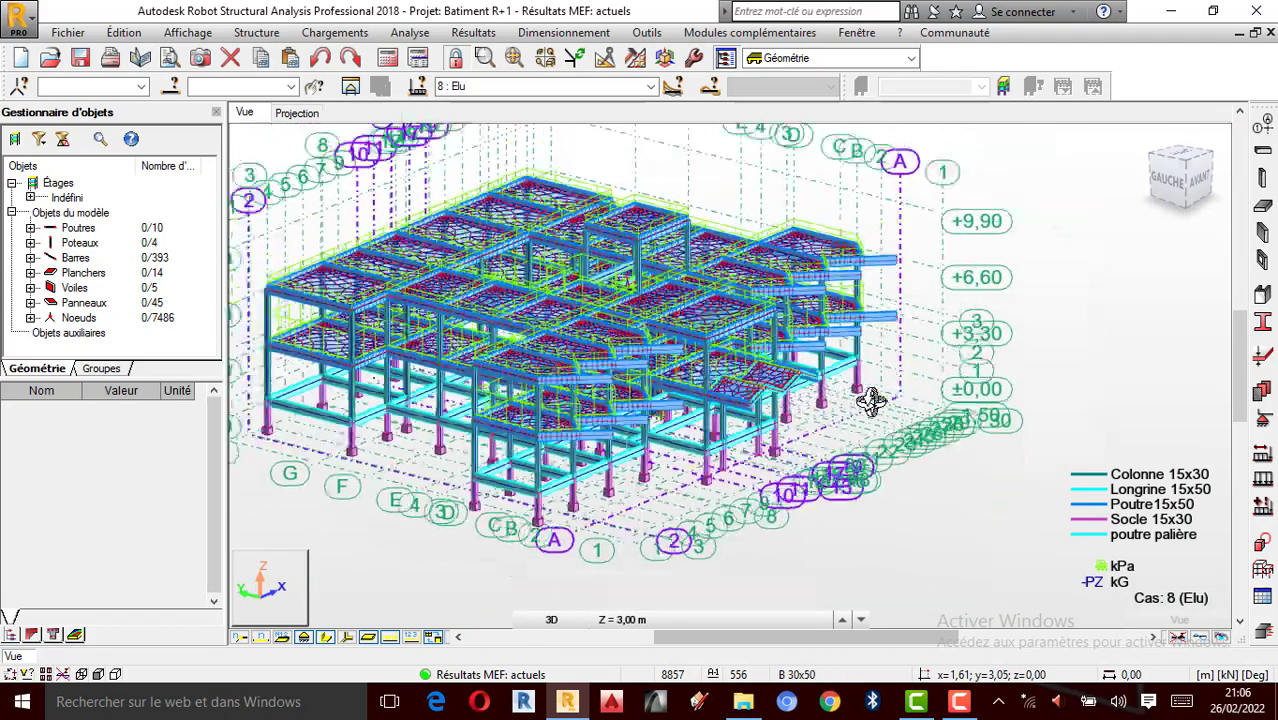
Examine the meshed R+1 building as a whole from its front-left corner and around to its front-right corner.
scroll(350, 307, "up", 1)
scroll(723, 381, "down", 1)
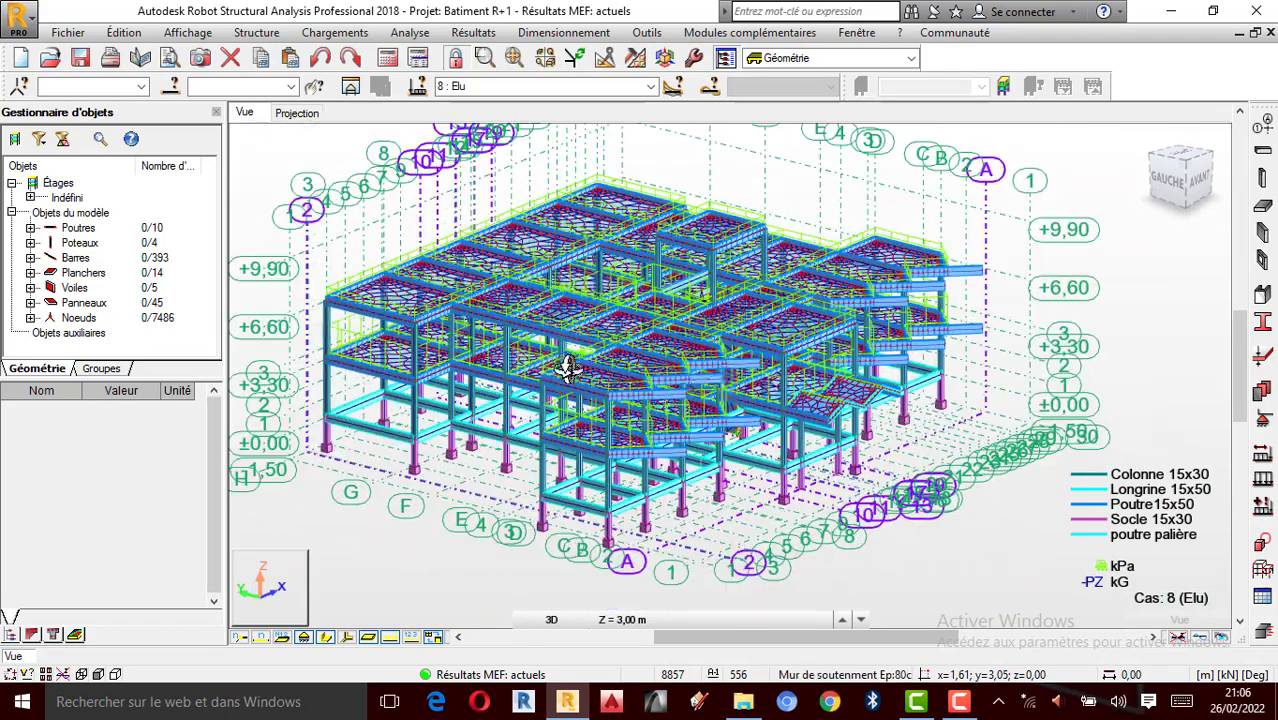
scroll(493, 355, "up", 1)
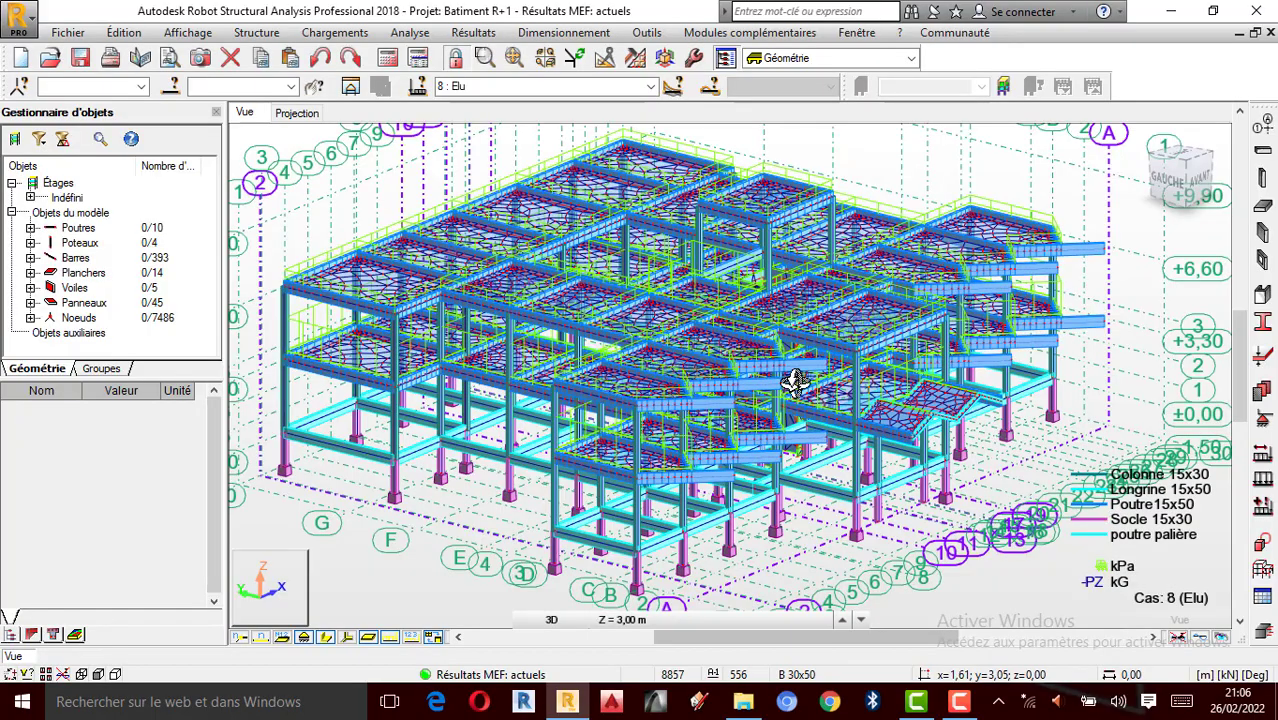
middle_click_drag(965, 408, 834, 414)
scroll(836, 415, "up", 1)
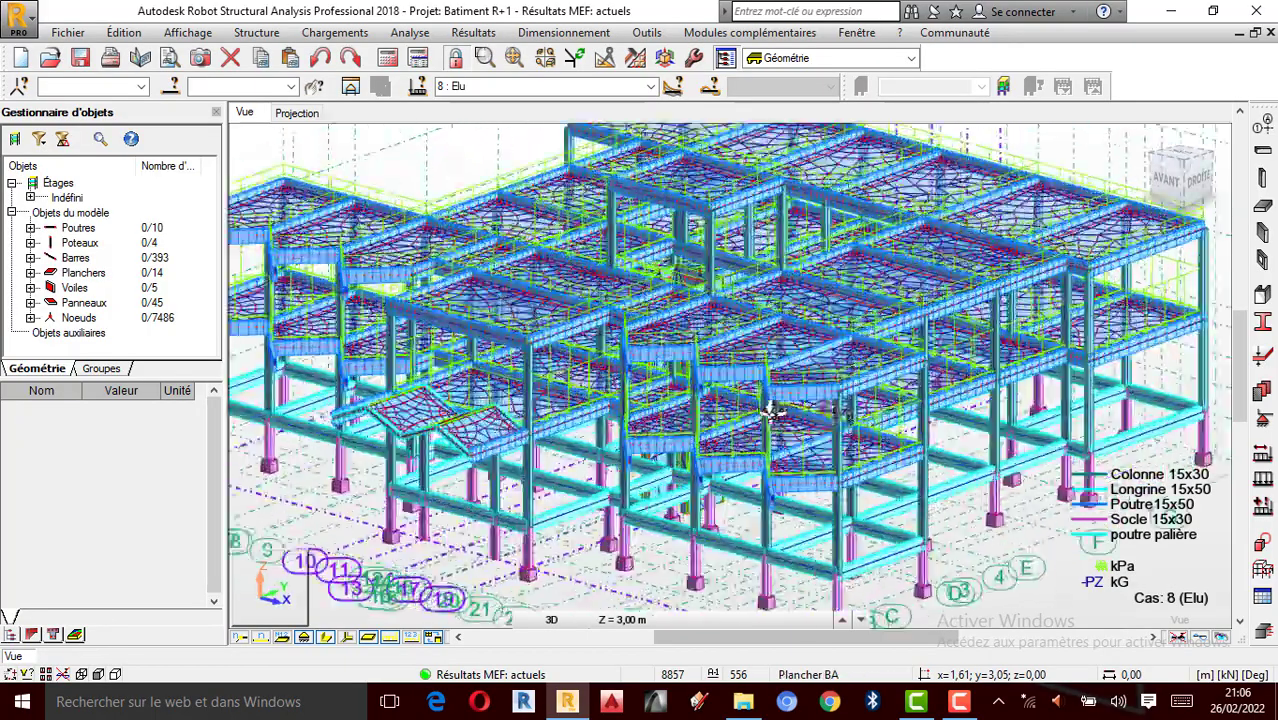
scroll(773, 410, "down", 2)
scroll(768, 418, "down", 1)
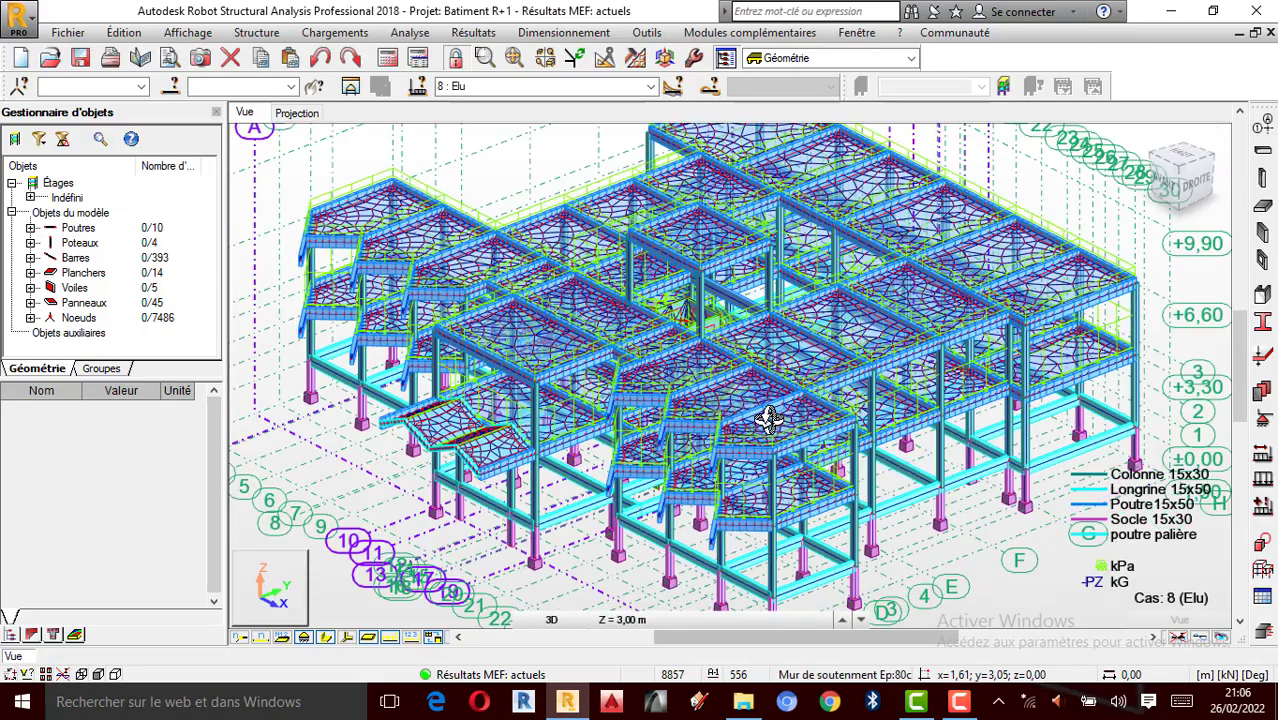
Examine the right side of the building, including its meshed slab panels, perimeter beams, columns and ground beams.
left_click_drag(826, 367, 797, 365)
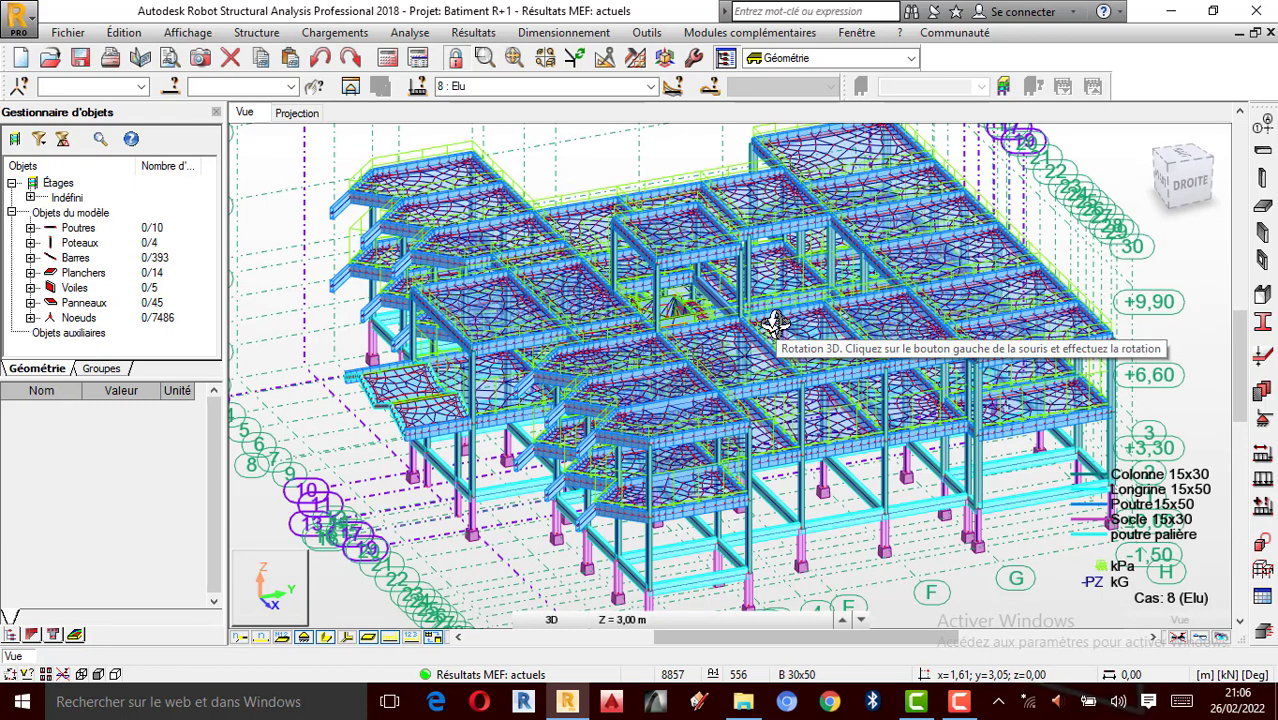
left_click_drag(775, 322, 673, 365)
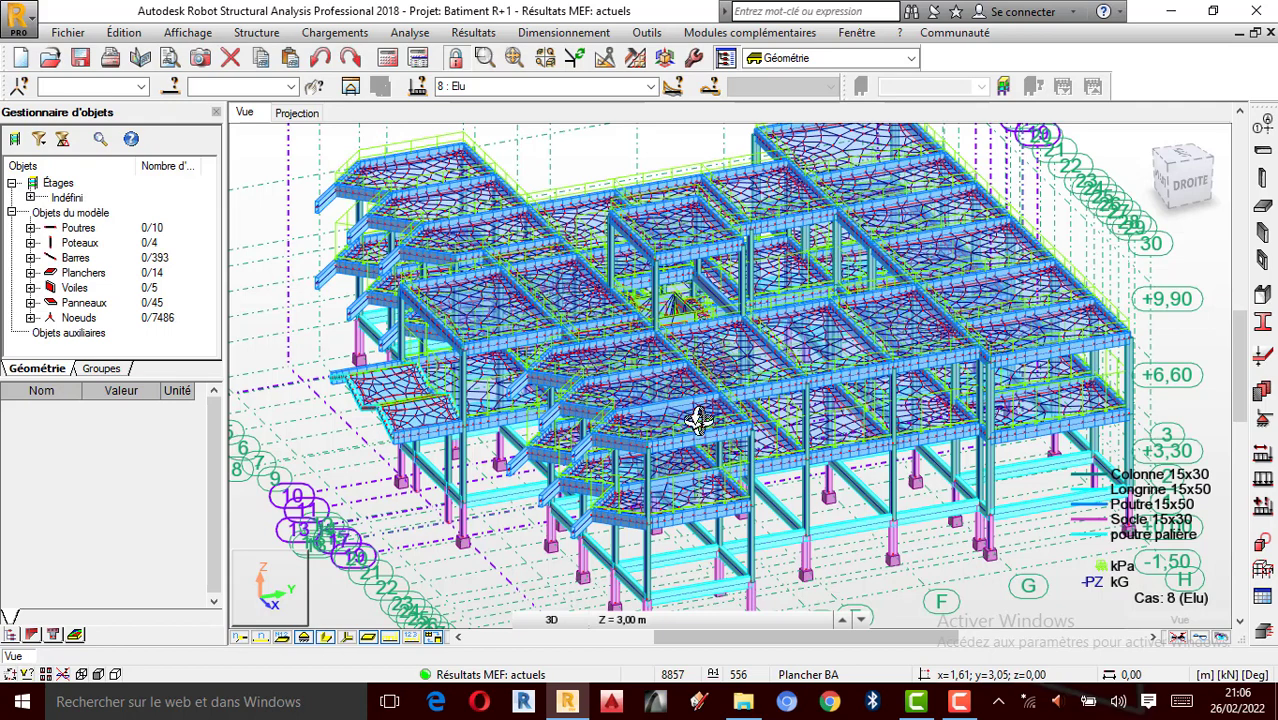
scroll(698, 490, "up", 2)
scroll(699, 476, "down", 1)
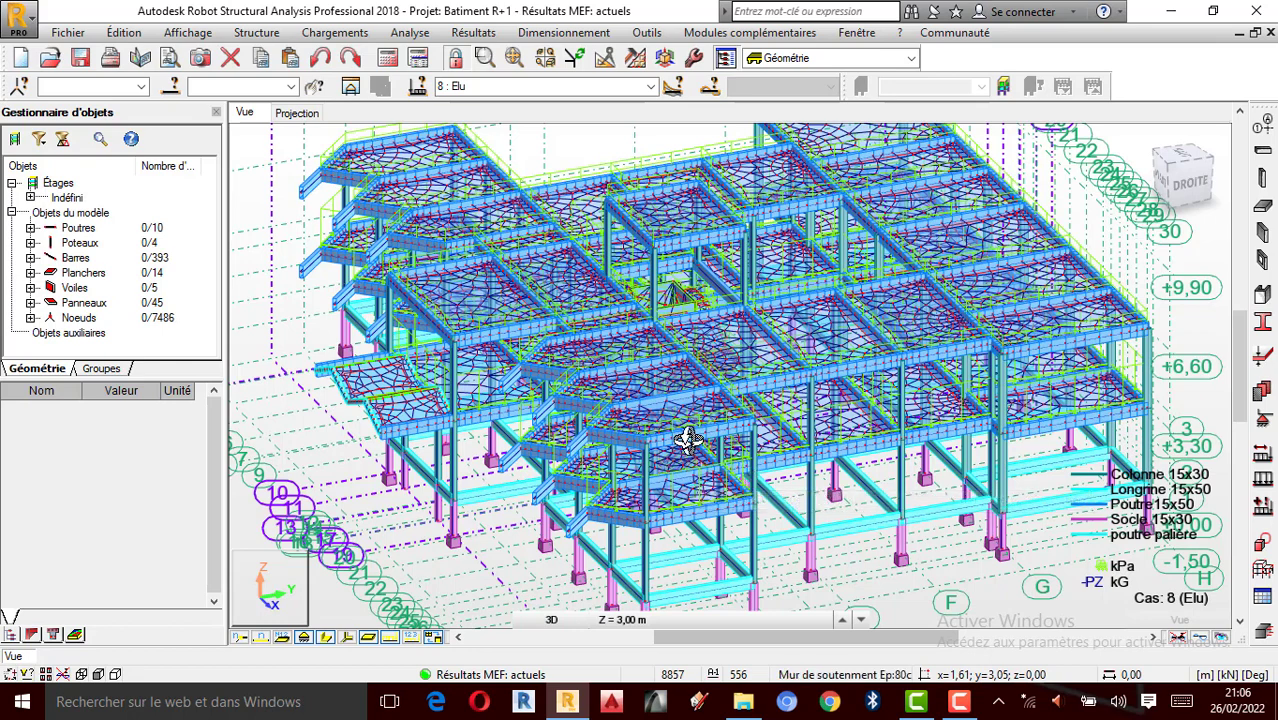
left_click_drag(685, 435, 683, 431)
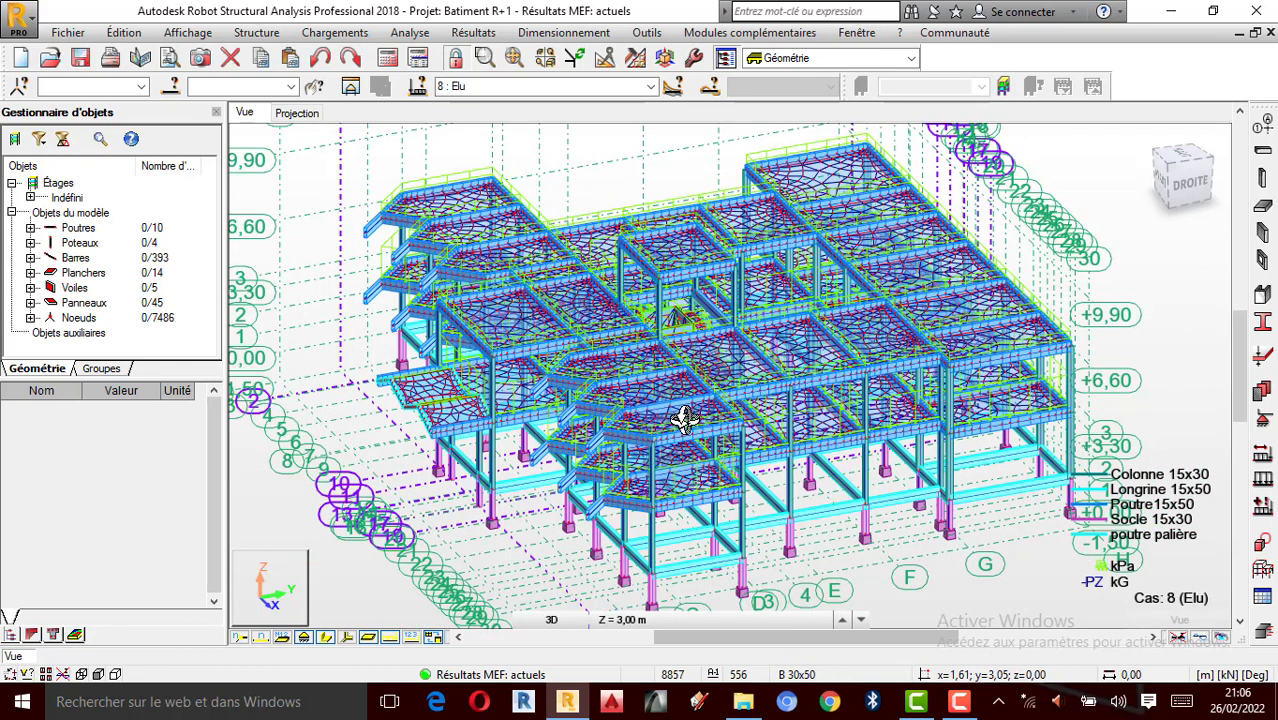
scroll(680, 445, "up", 2)
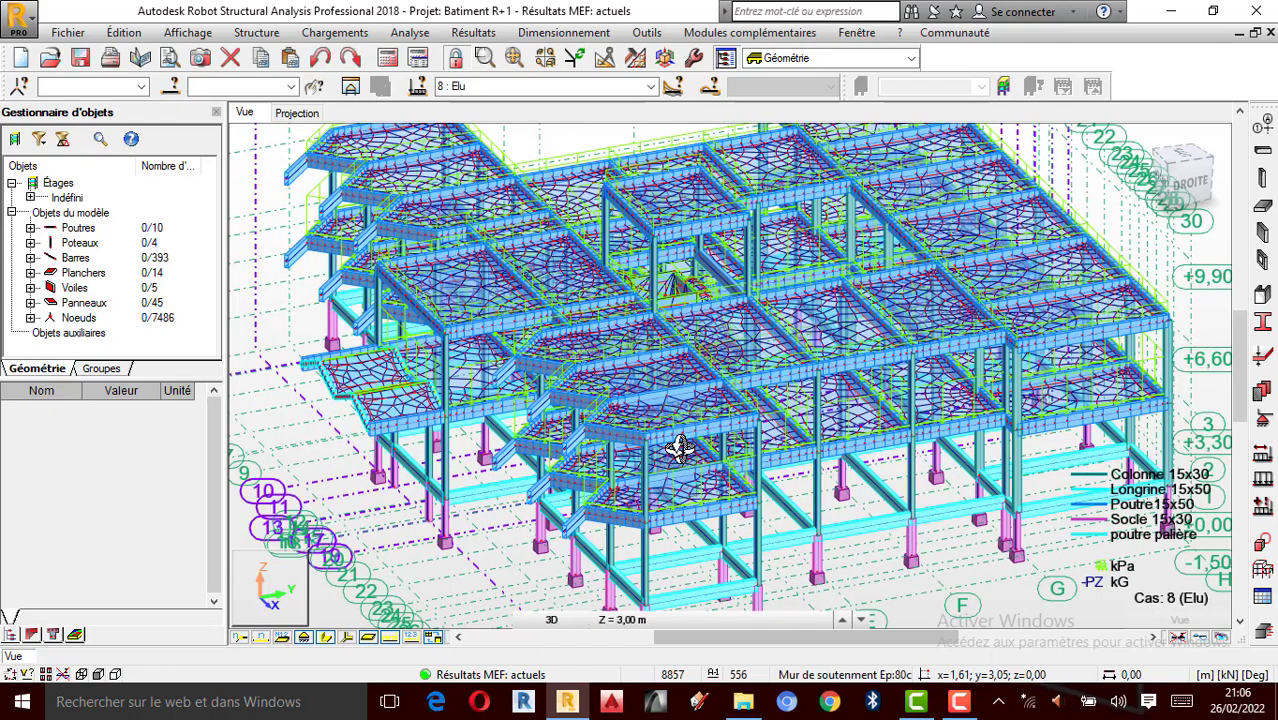
scroll(725, 434, "down", 1)
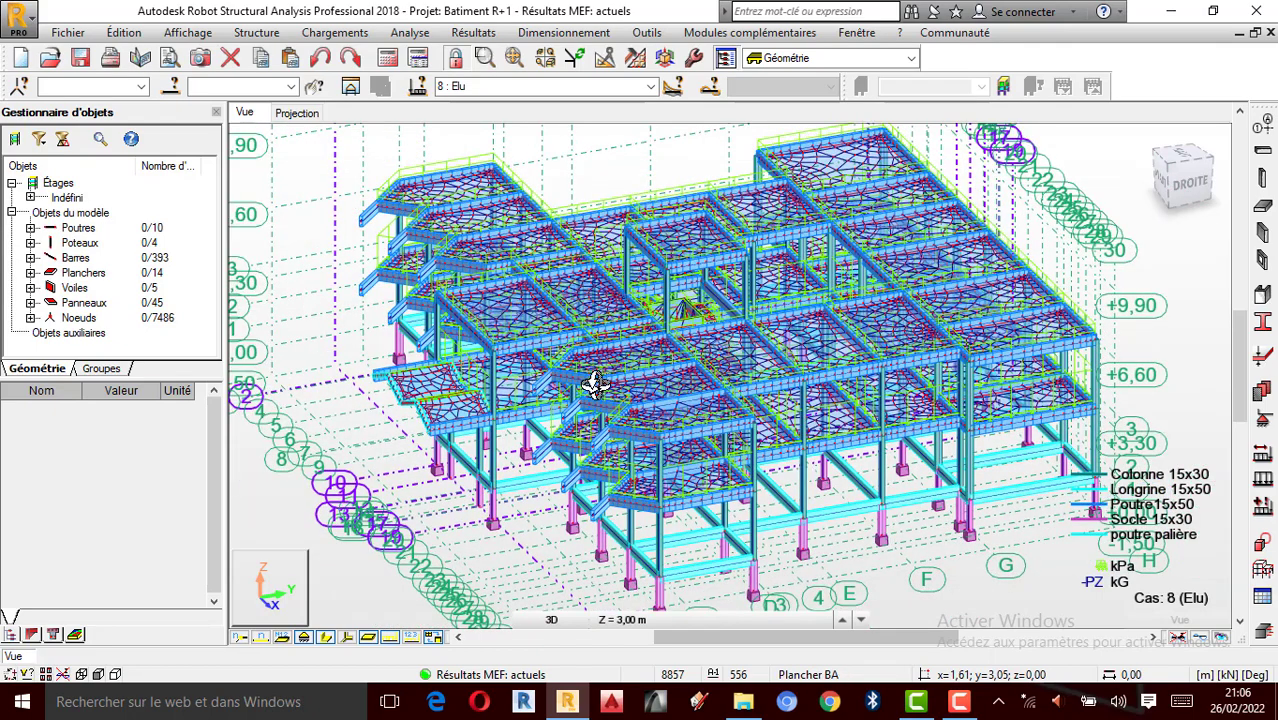
scroll(595, 385, "down", 1)
scroll(723, 443, "up", 1)
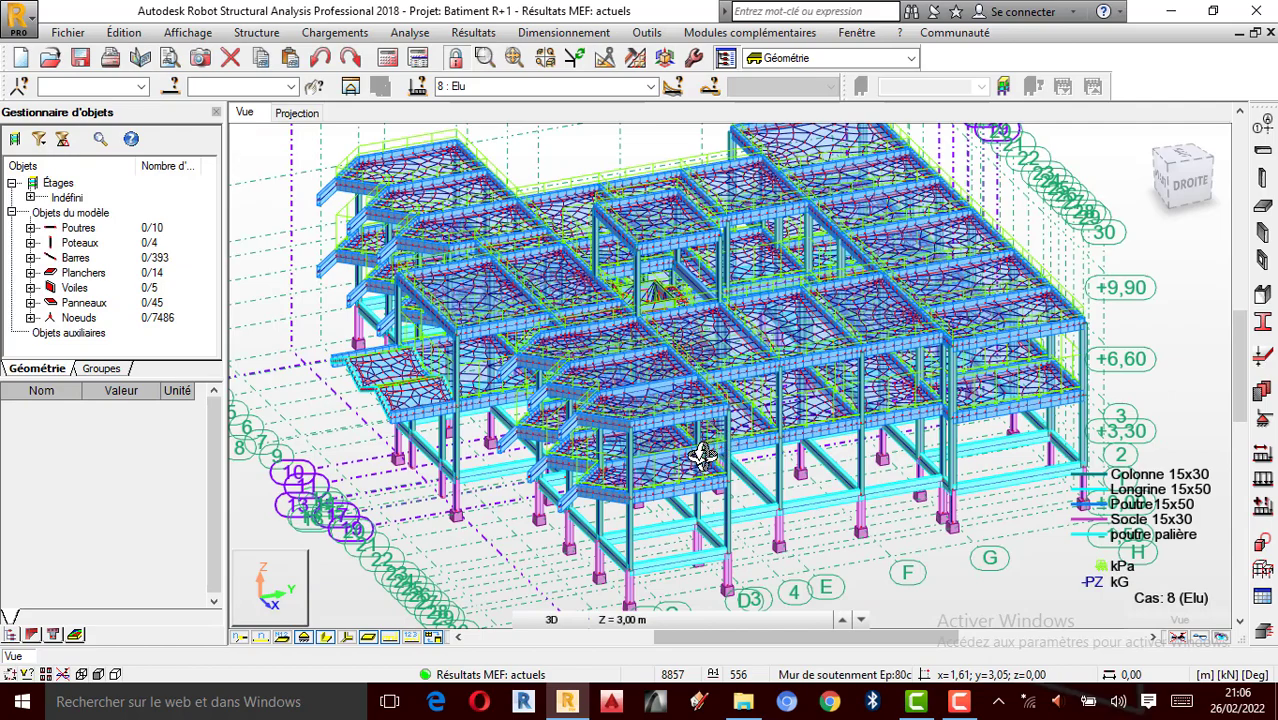
scroll(705, 454, "down", 1)
Examine the overall frame and both slab levels from the building's front-right corner.
left_click_drag(705, 454, 738, 438)
scroll(737, 437, "up", 1)
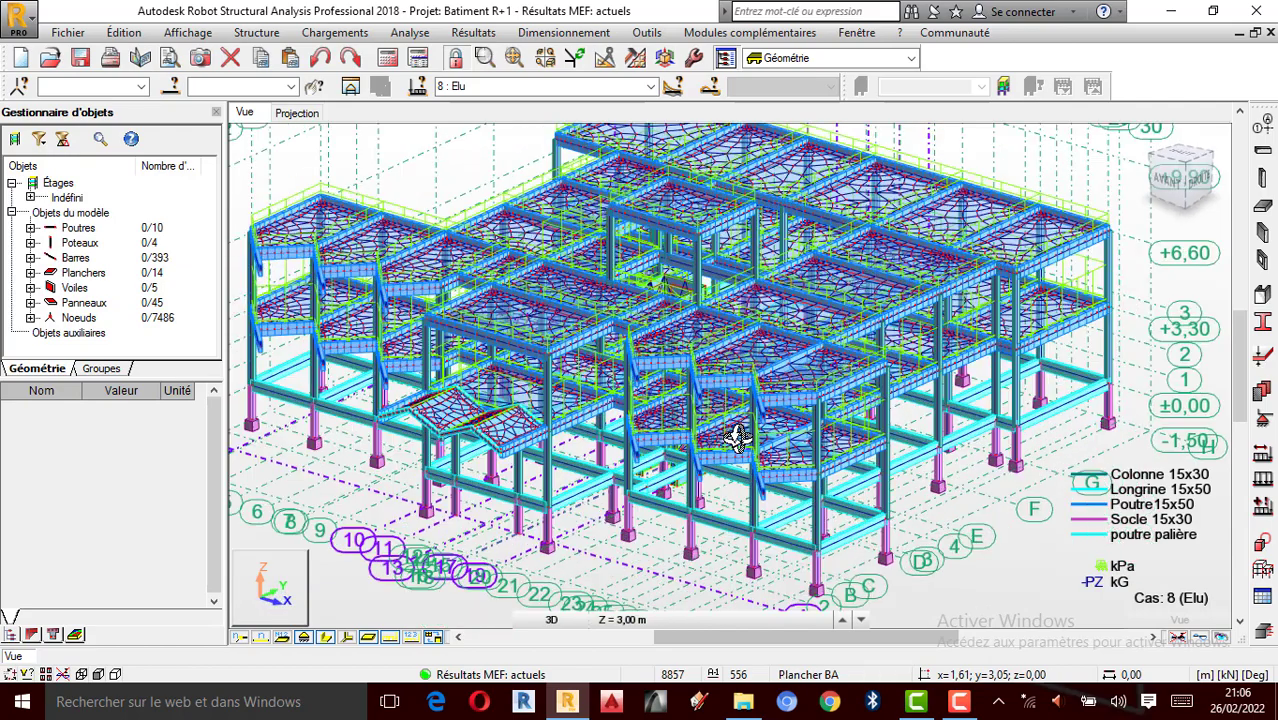
scroll(737, 437, "down", 1)
scroll(621, 371, "up", 1)
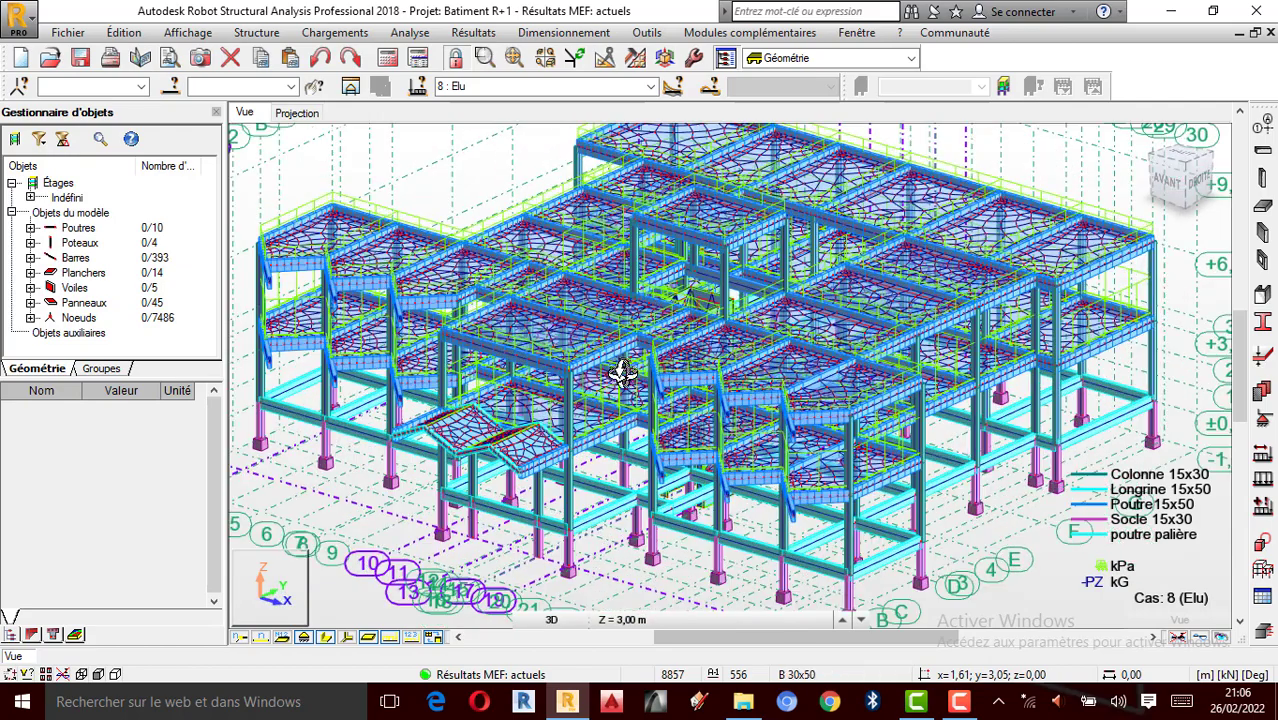
scroll(621, 371, "down", 1)
mouse_move(1212, 630)
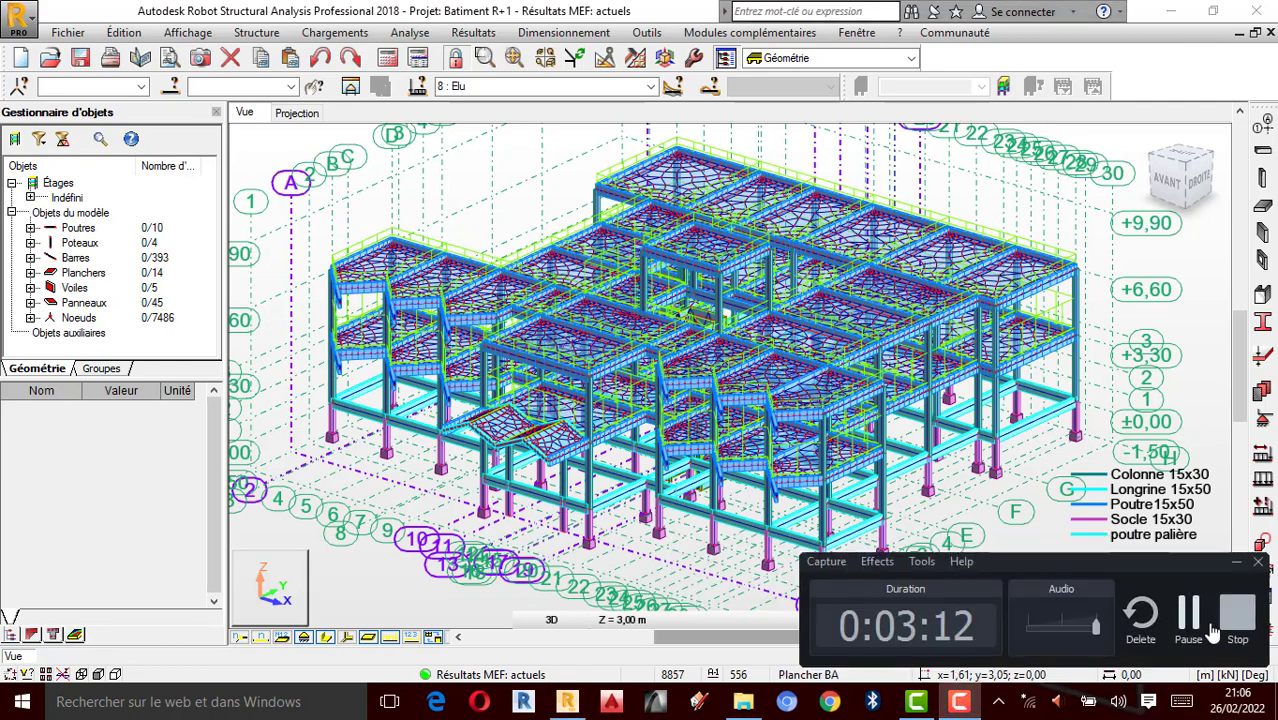
scroll(710, 418, "up", 1)
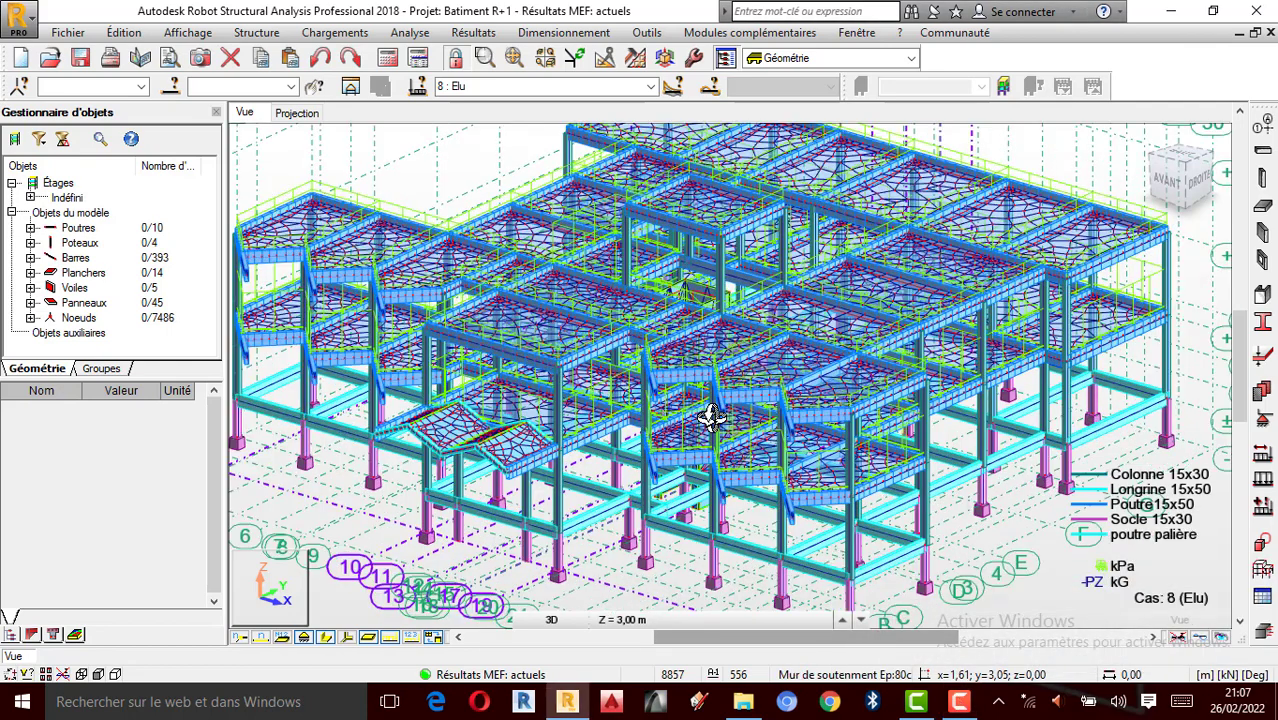
scroll(772, 438, "down", 1)
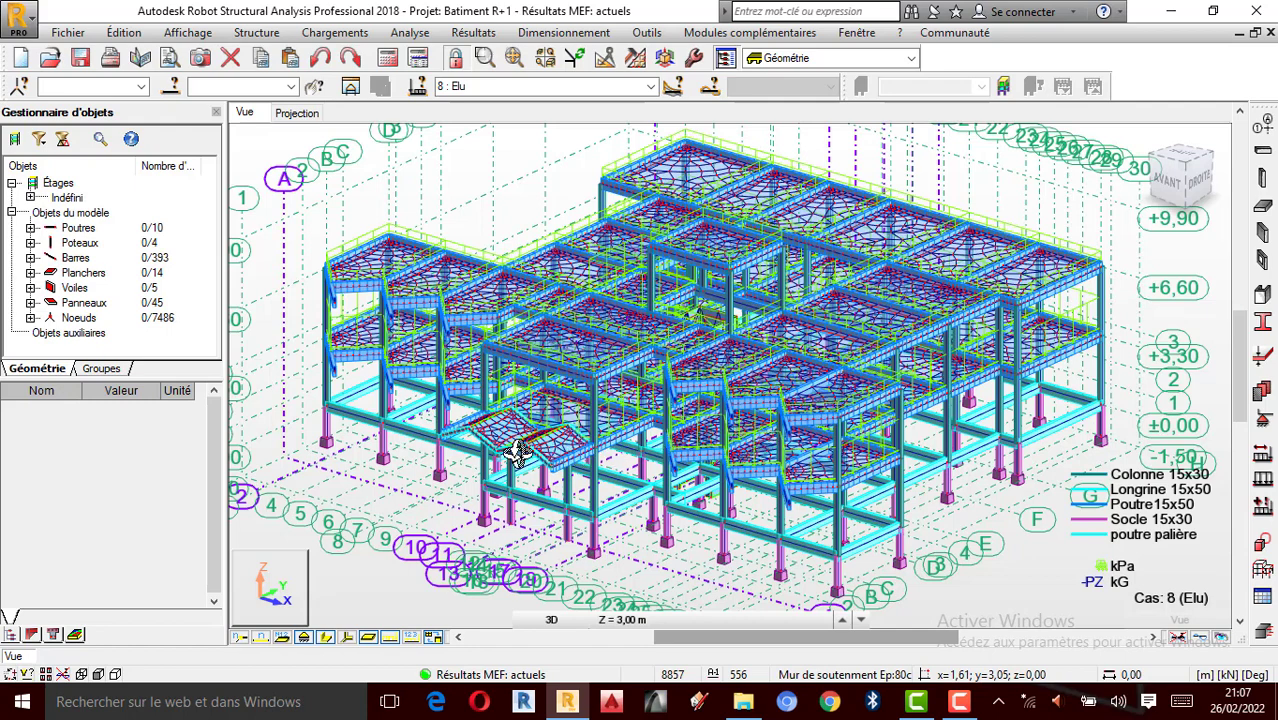
Examine the folded entrance canopy, the projecting front beams and the raised central roof slab from the front-right corner.
scroll(517, 452, "up", 2)
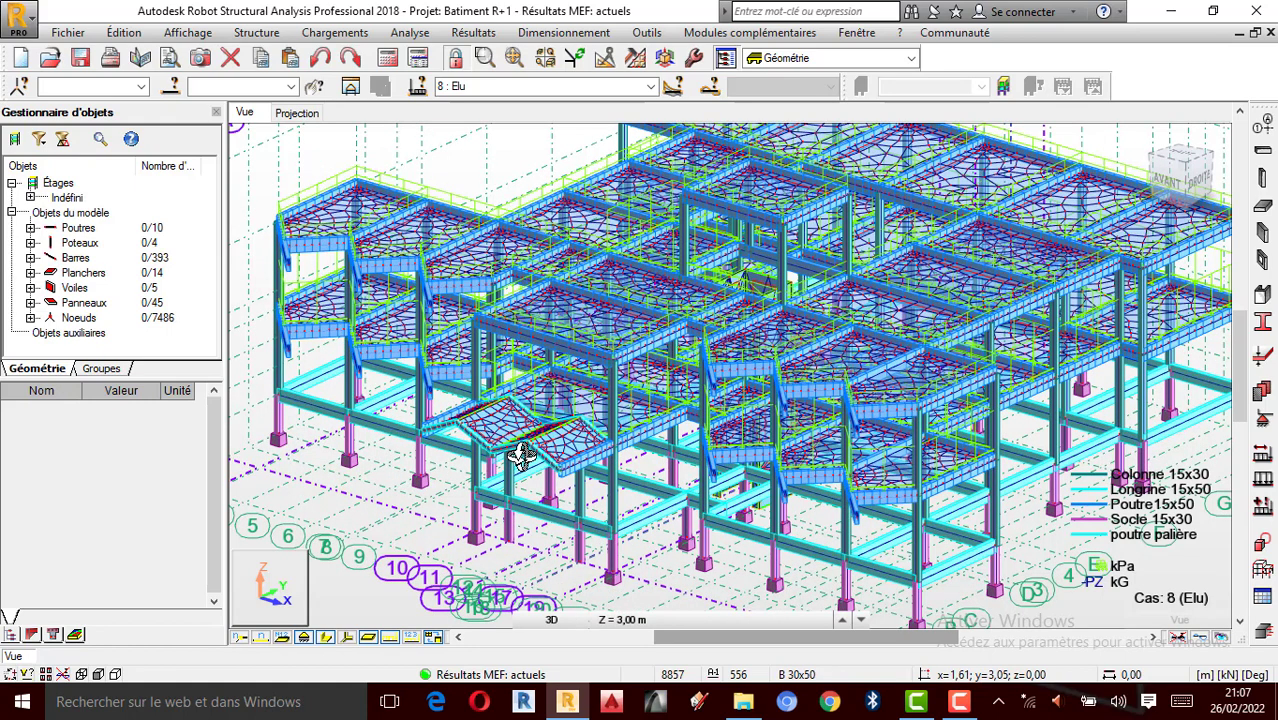
scroll(521, 455, "down", 2)
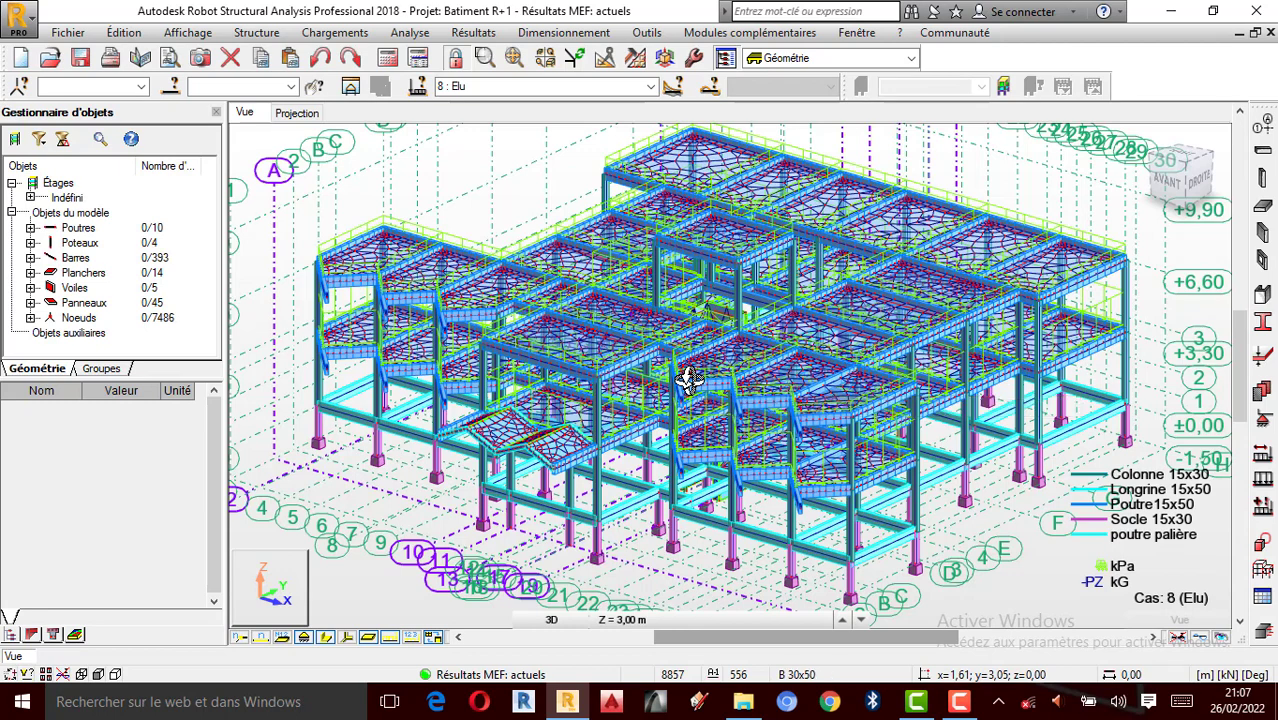
scroll(810, 238, "up", 1)
scroll(650, 347, "down", 1)
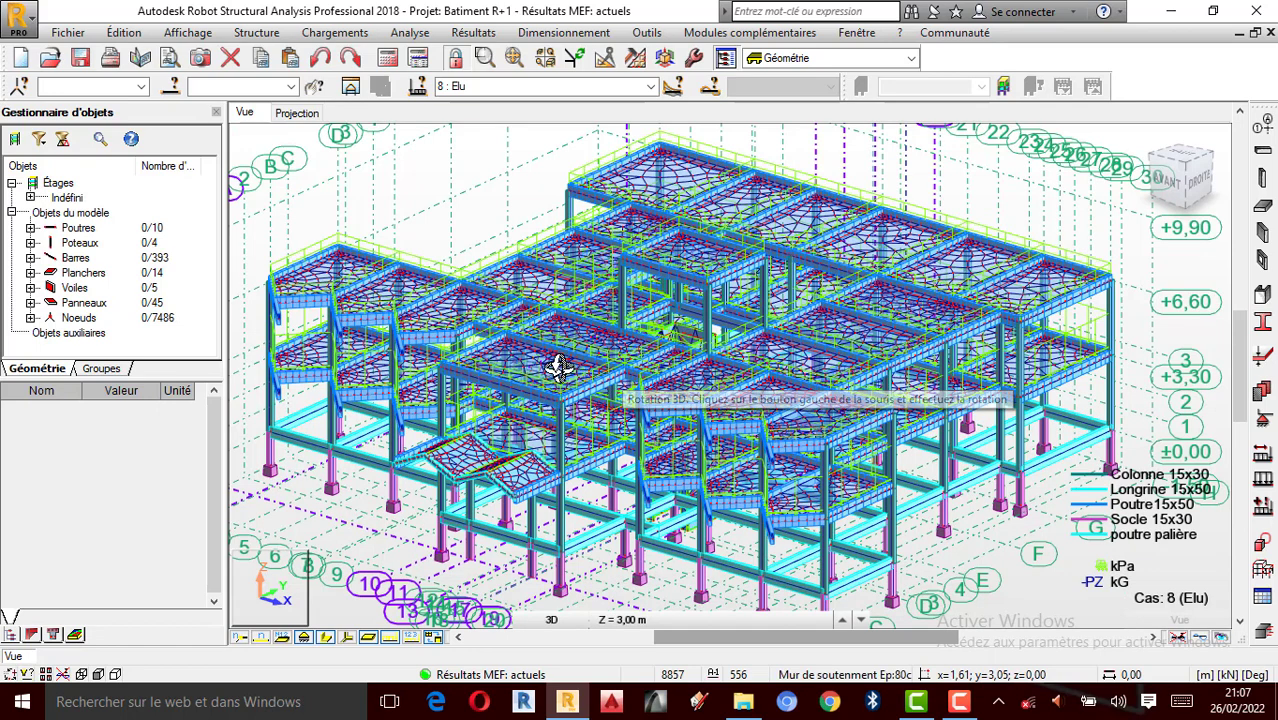
scroll(519, 387, "up", 1)
scroll(658, 372, "down", 1)
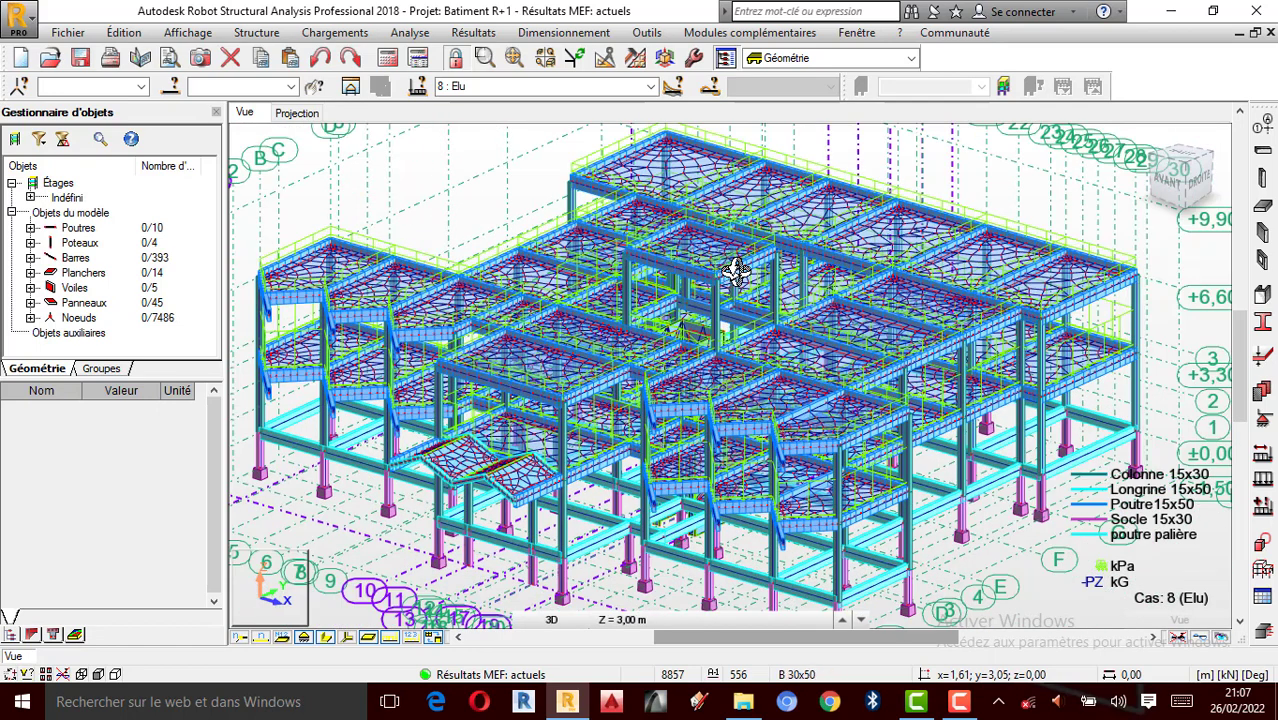
scroll(752, 262, "down", 1)
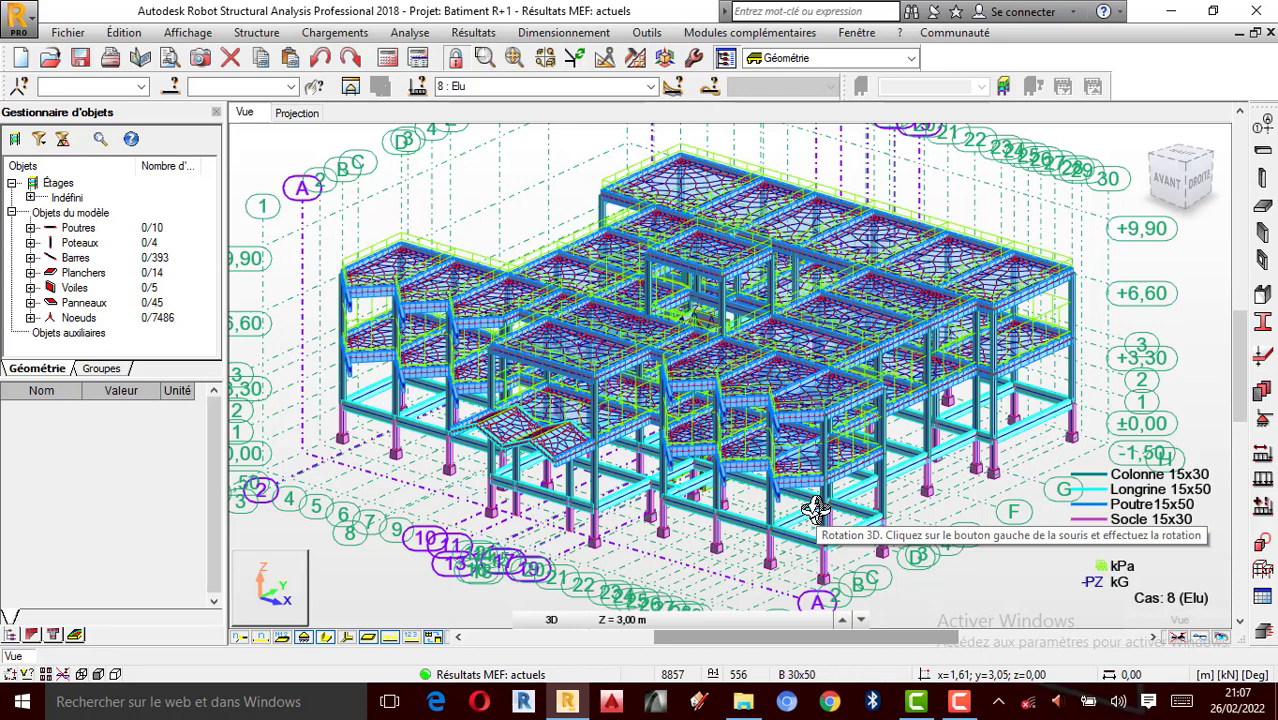
Examine up close the stepped beams, columns and meshed slabs of the front-right wing at both floor levels.
scroll(884, 470, "up", 2)
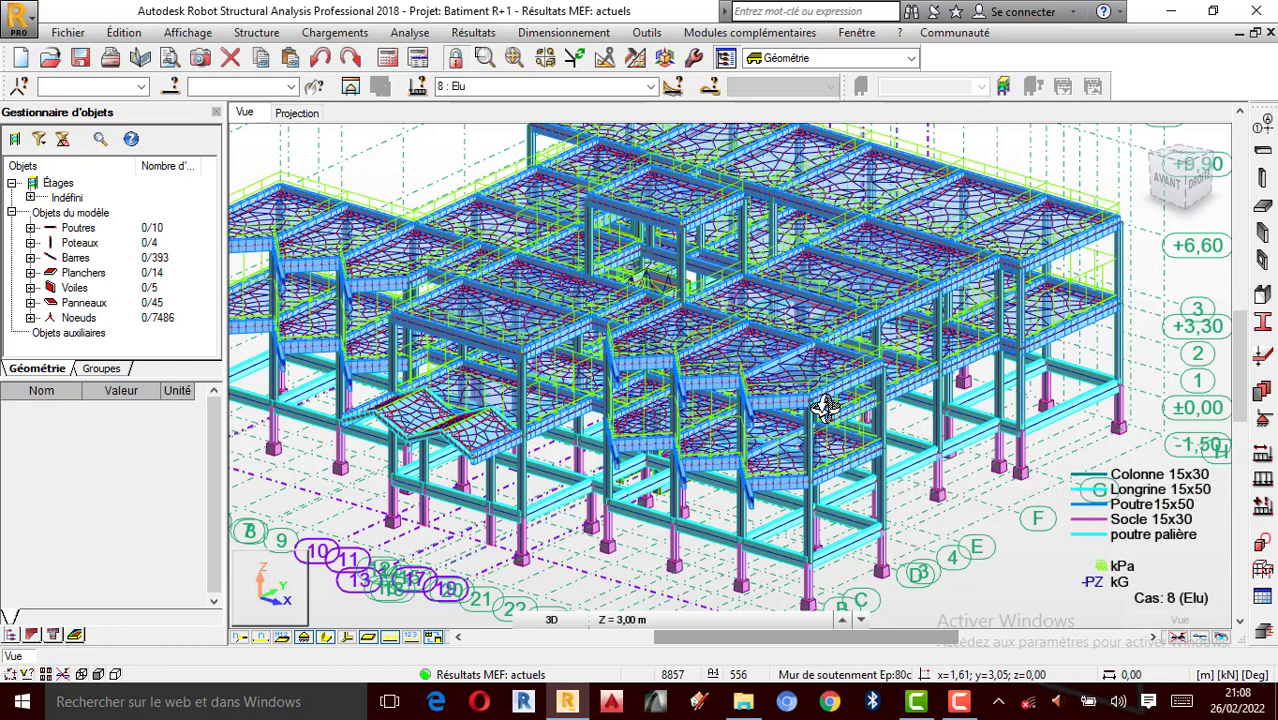
scroll(825, 415, "up", 2)
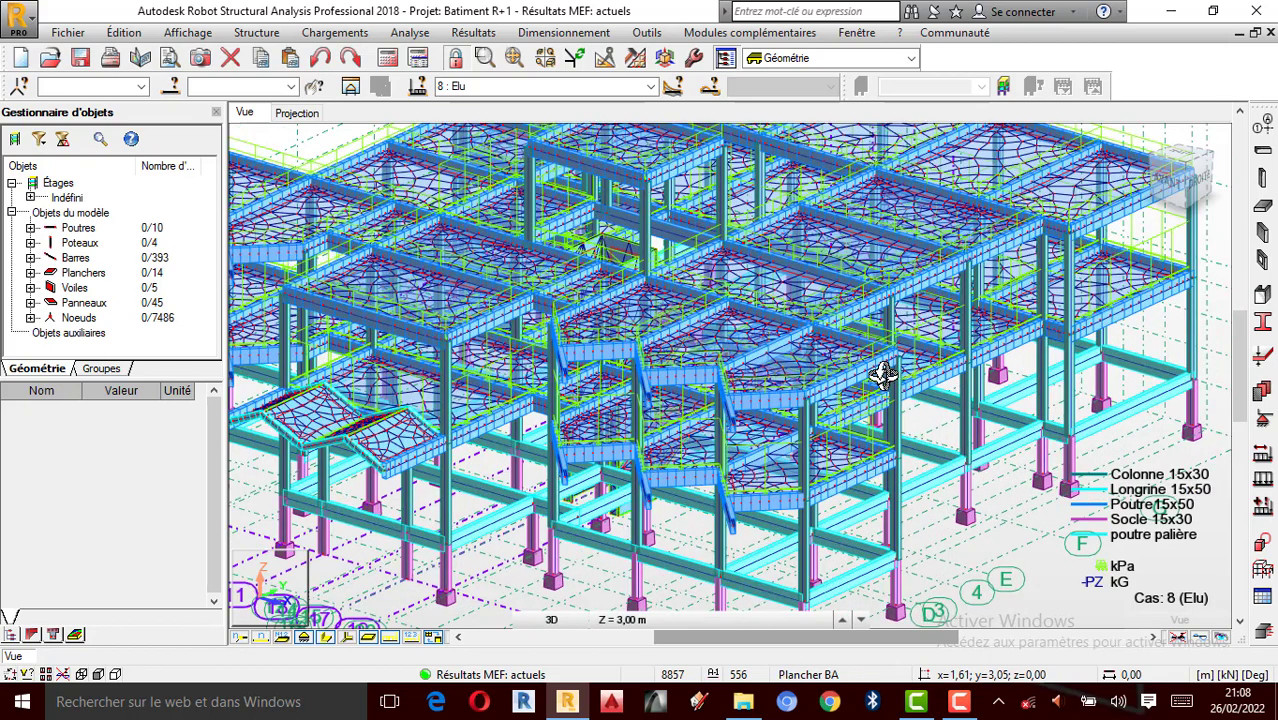
scroll(858, 376, "up", 1)
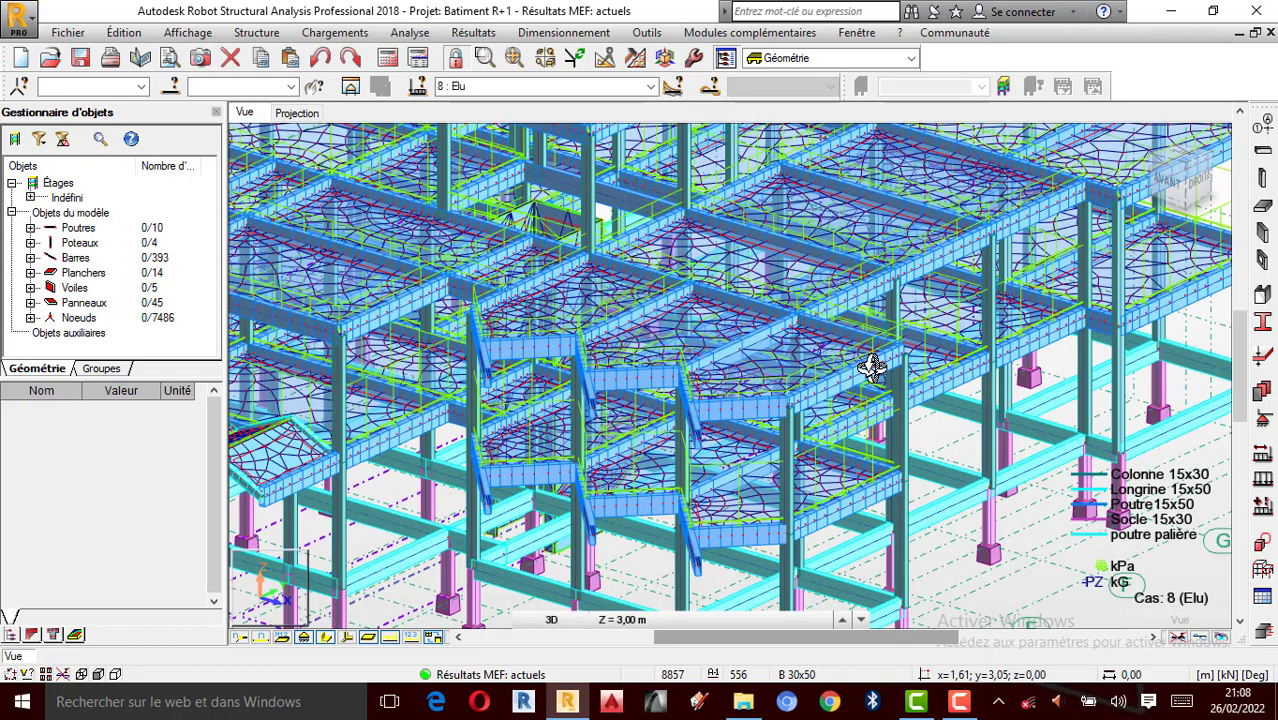
scroll(858, 373, "up", 1)
scroll(858, 374, "up", 1)
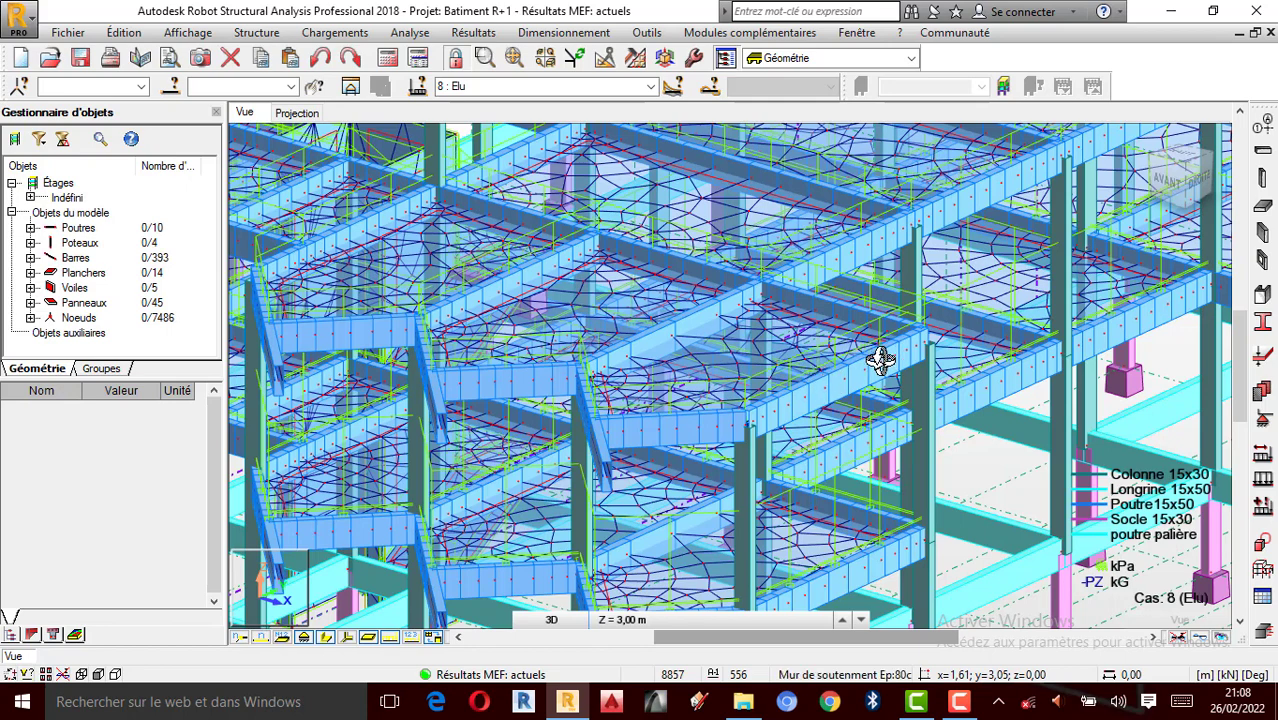
scroll(880, 360, "up", 1)
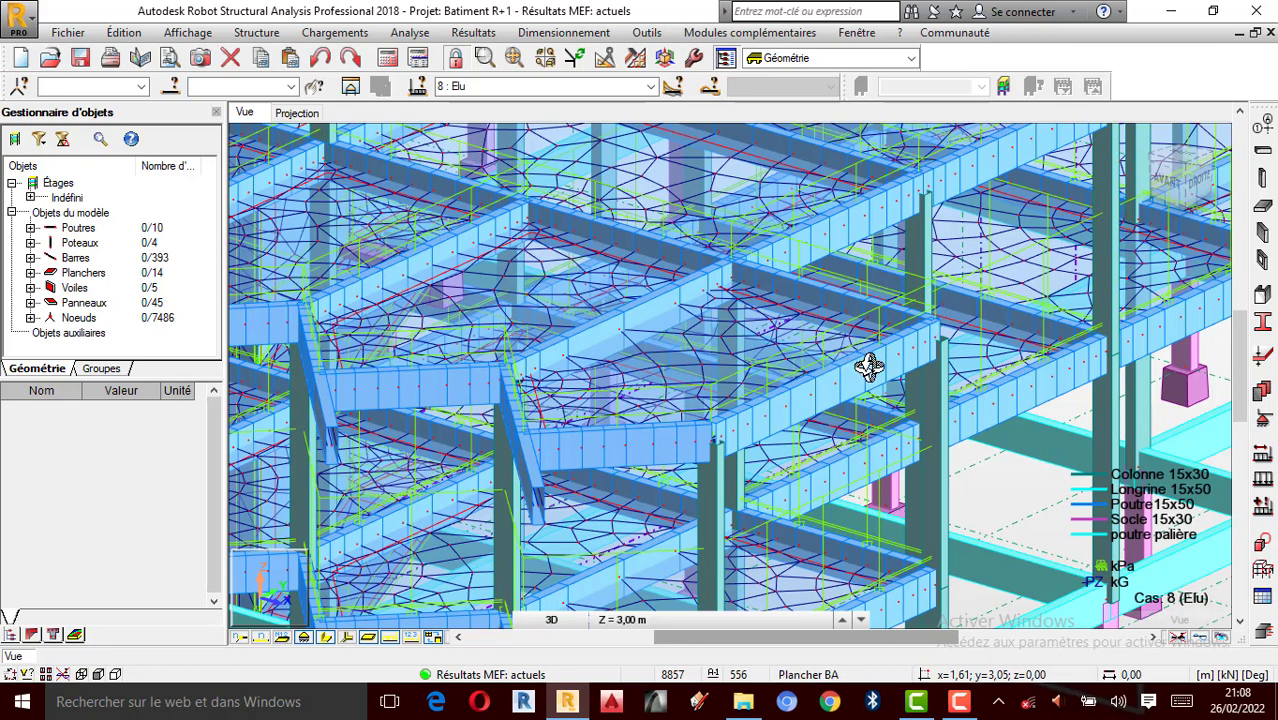
scroll(864, 363, "up", 1)
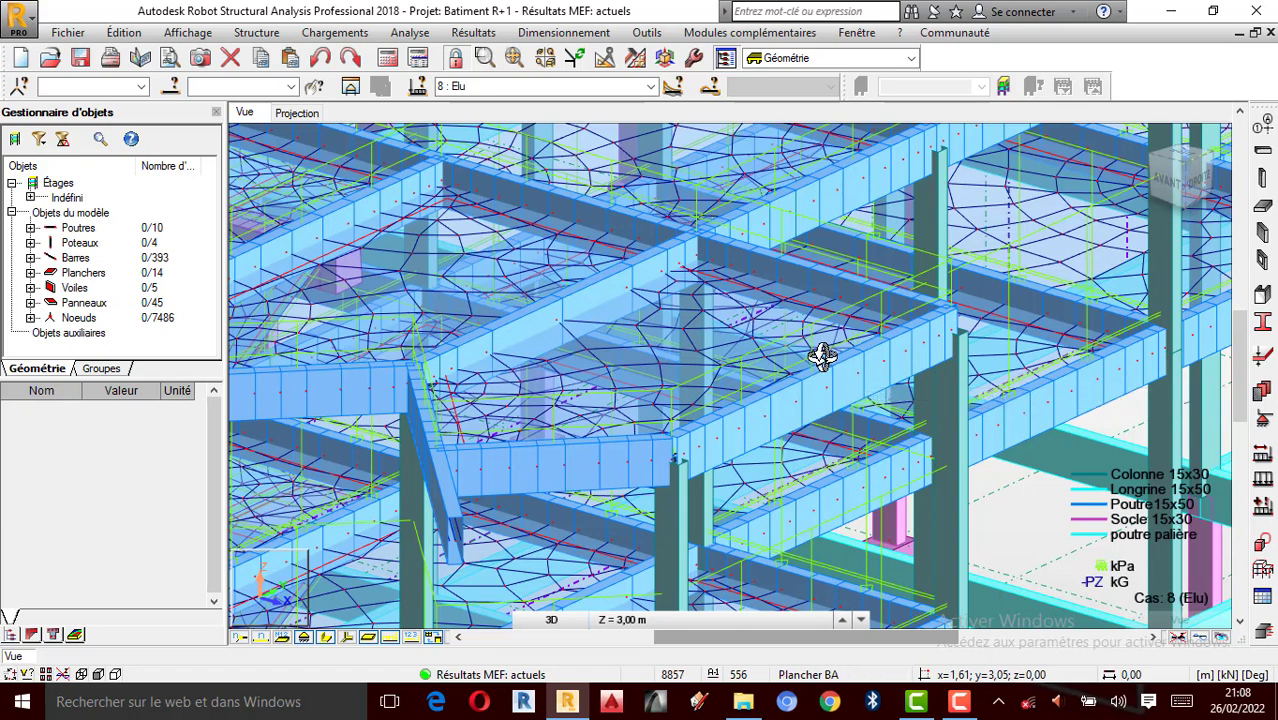
scroll(817, 342, "down", 1)
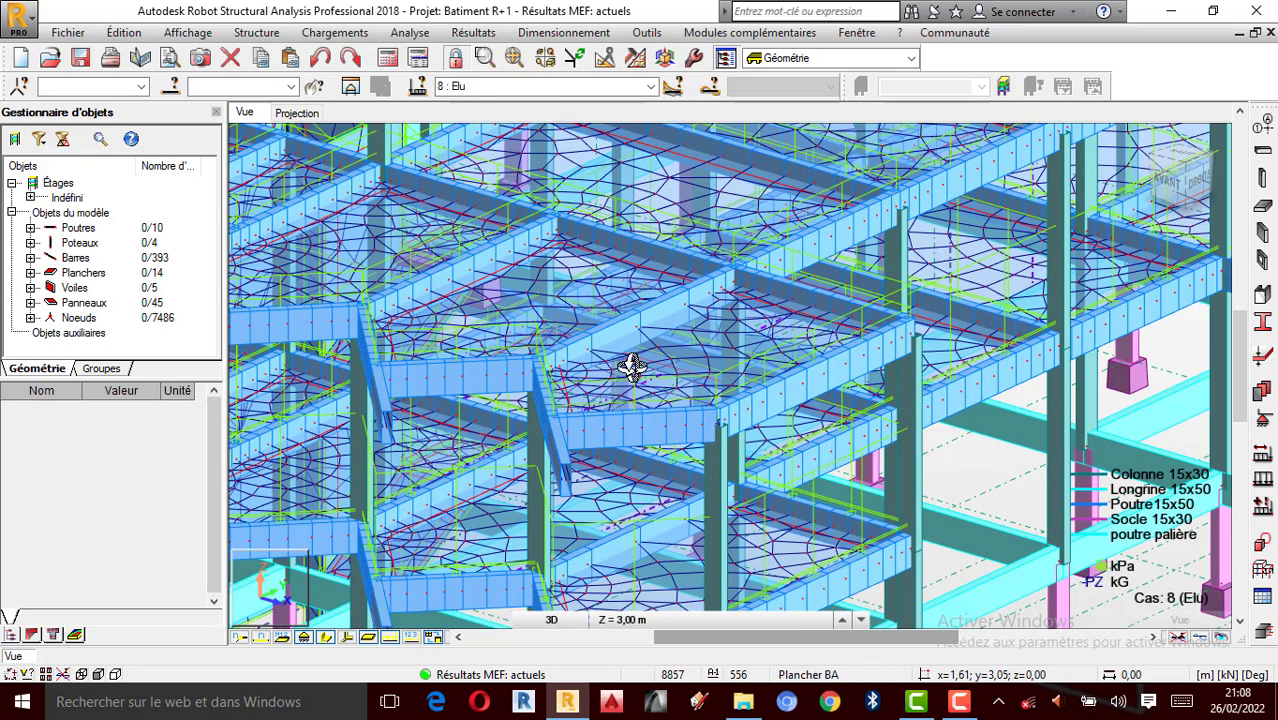
scroll(850, 328, "down", 2)
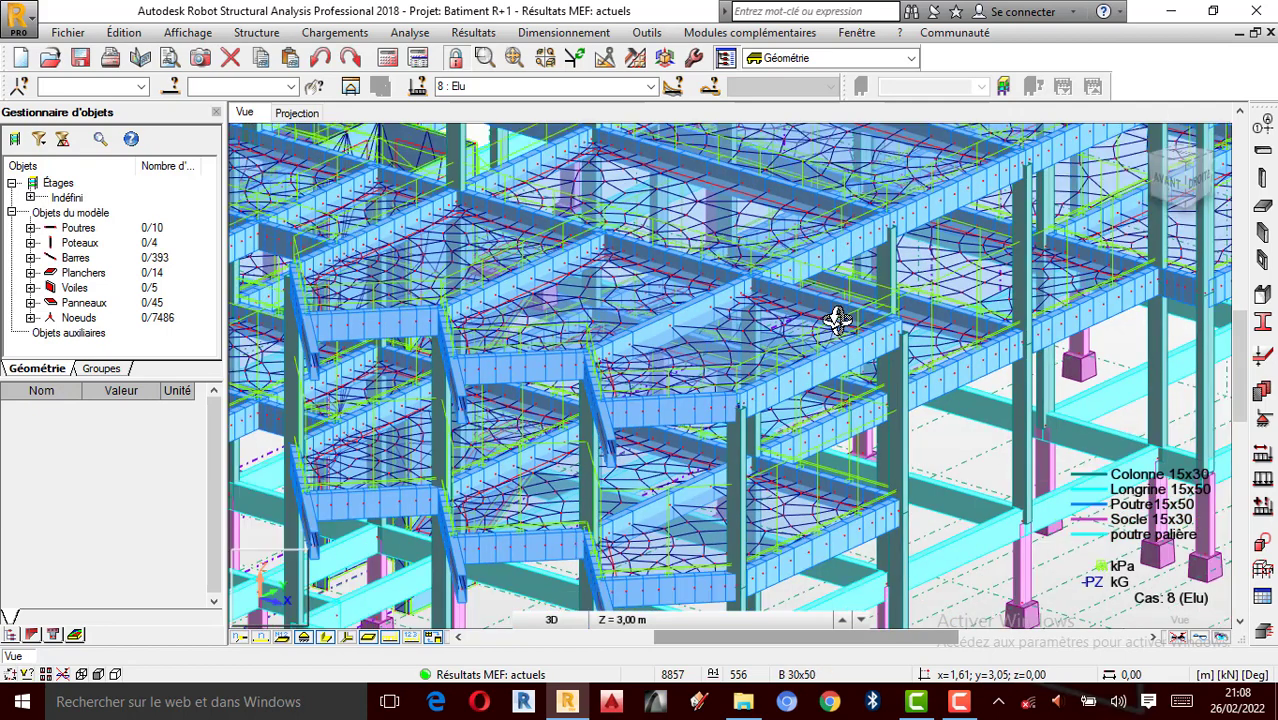
scroll(850, 328, "down", 1)
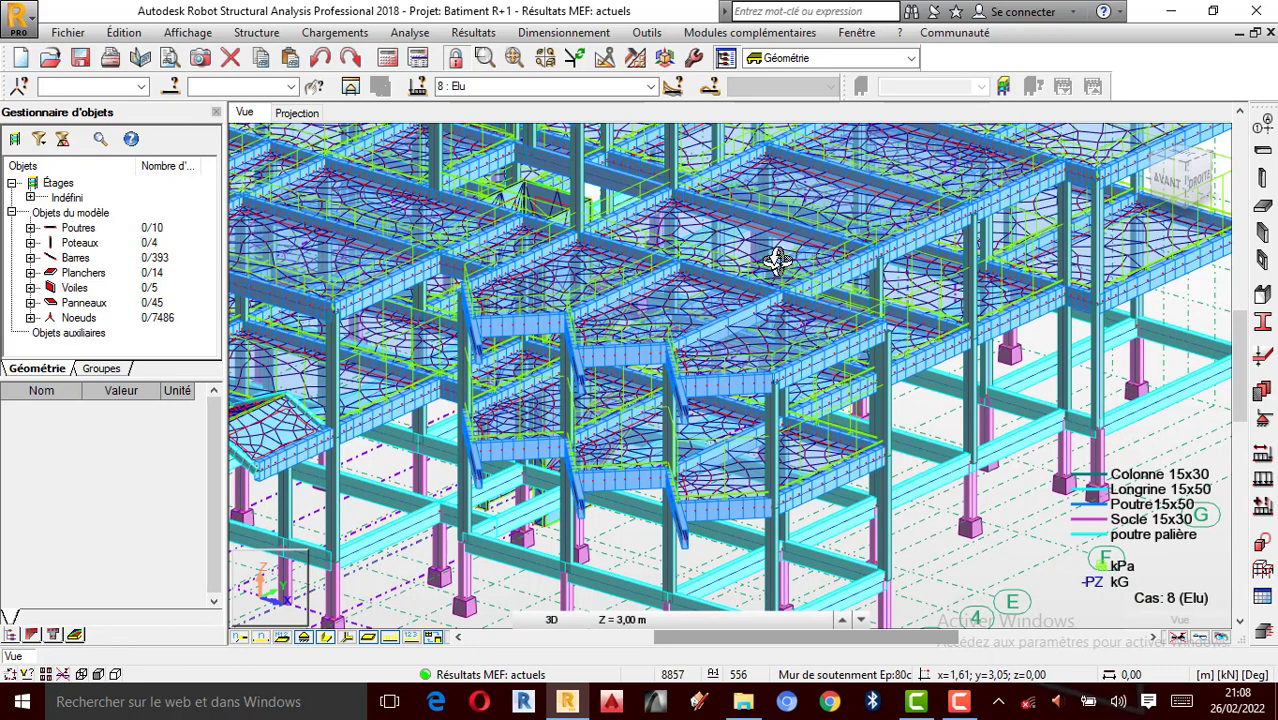
scroll(741, 333, "down", 1)
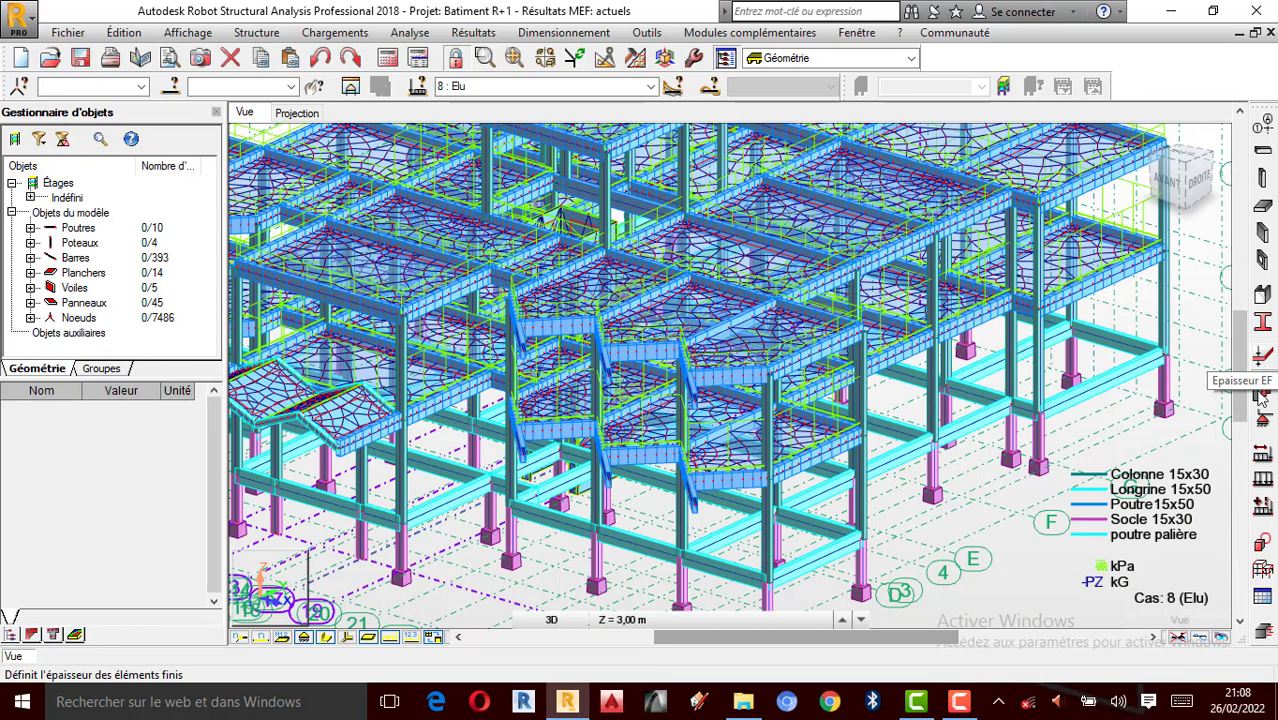
Review the bar sections defined for the model, including Poutre15x50 and Colonne 15x30, and close the section list.
left_click(1263, 323)
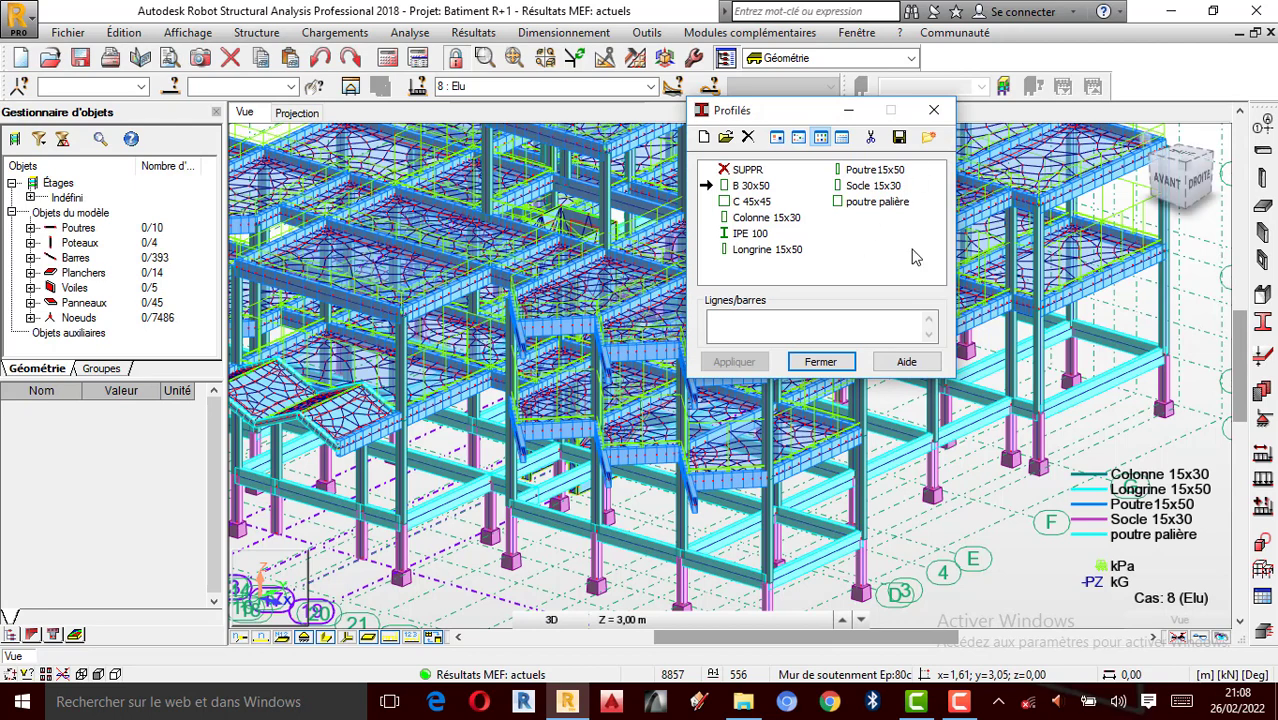
left_click(865, 171)
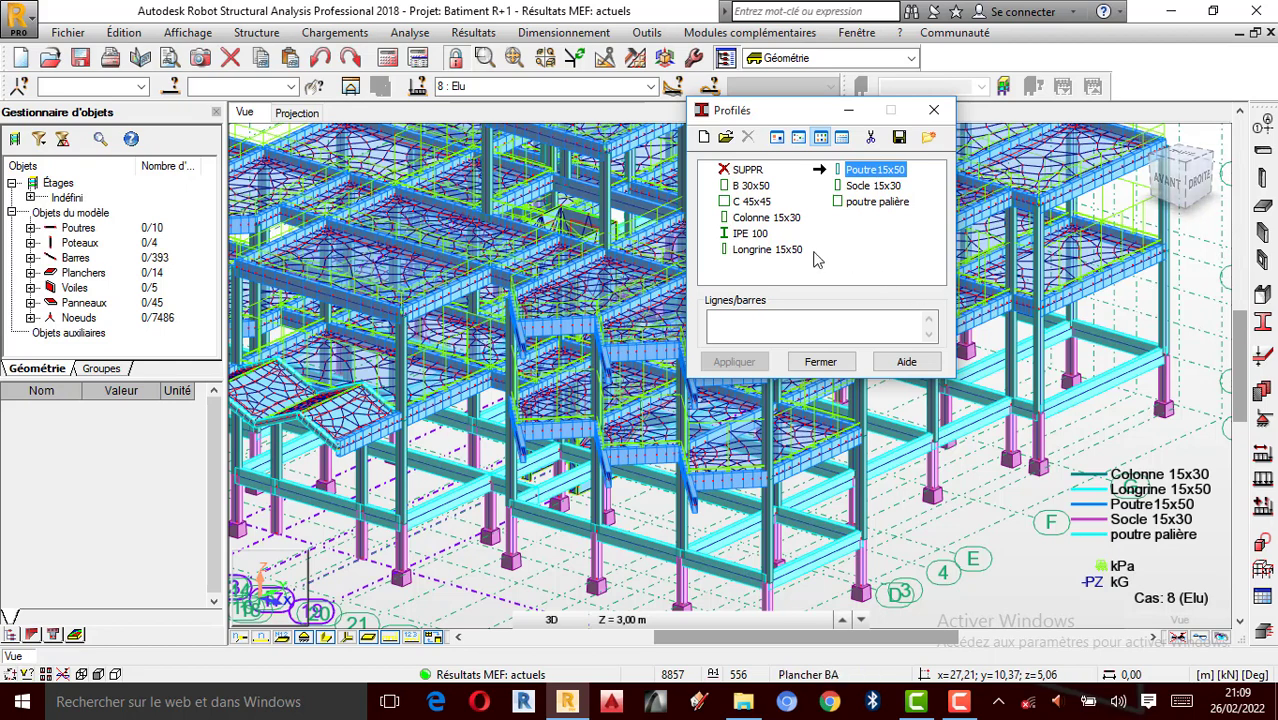
left_click(757, 221)
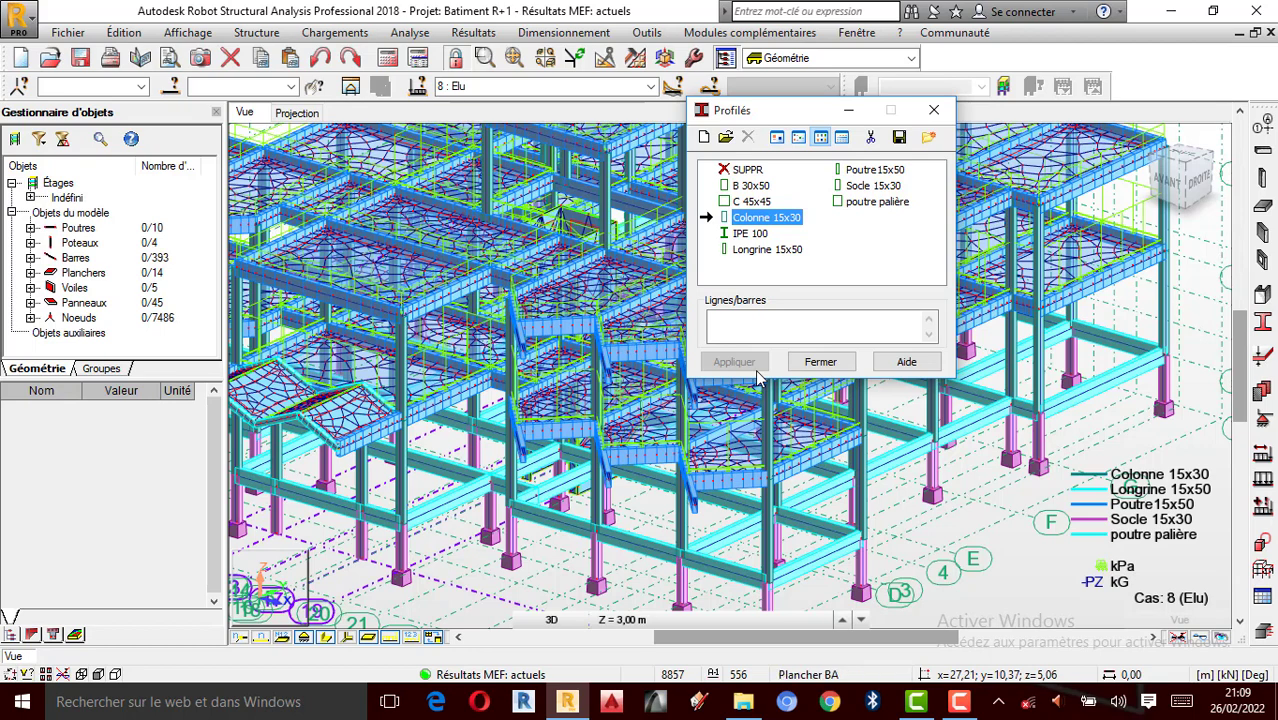
left_click(829, 364)
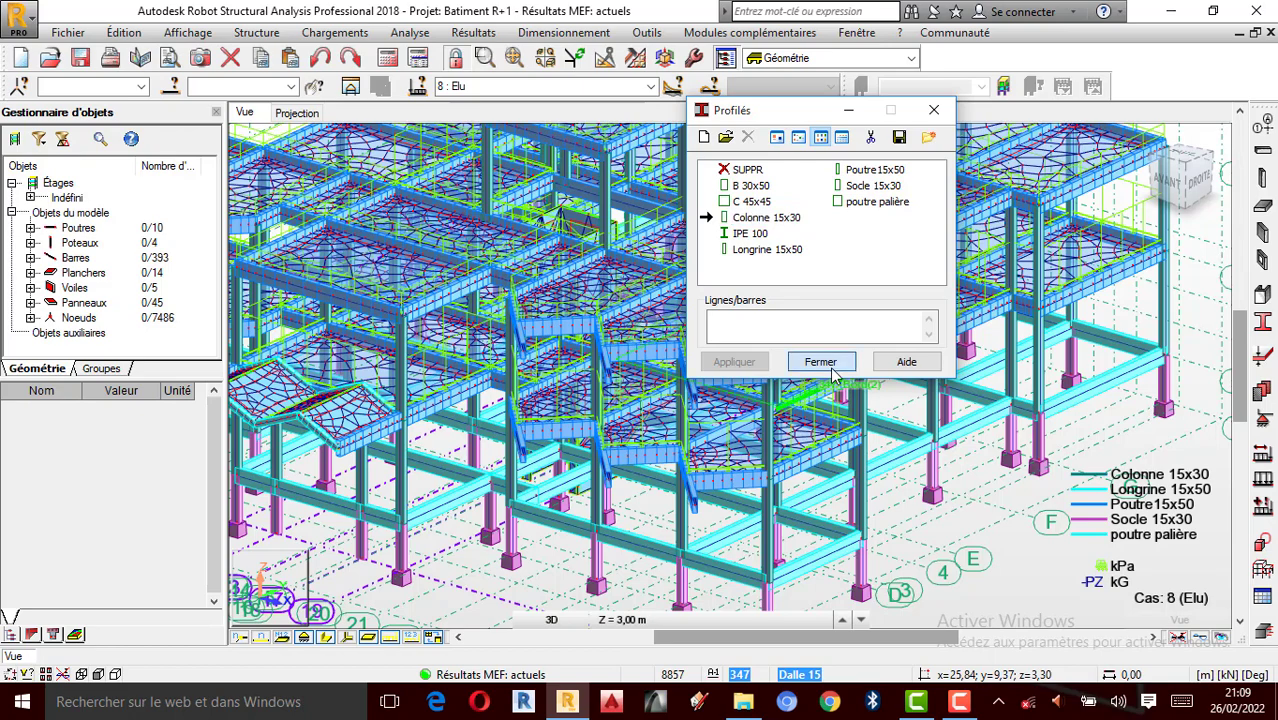
Compare the whole building model with its load symbols hidden and displayed.
scroll(936, 397, "down", 4)
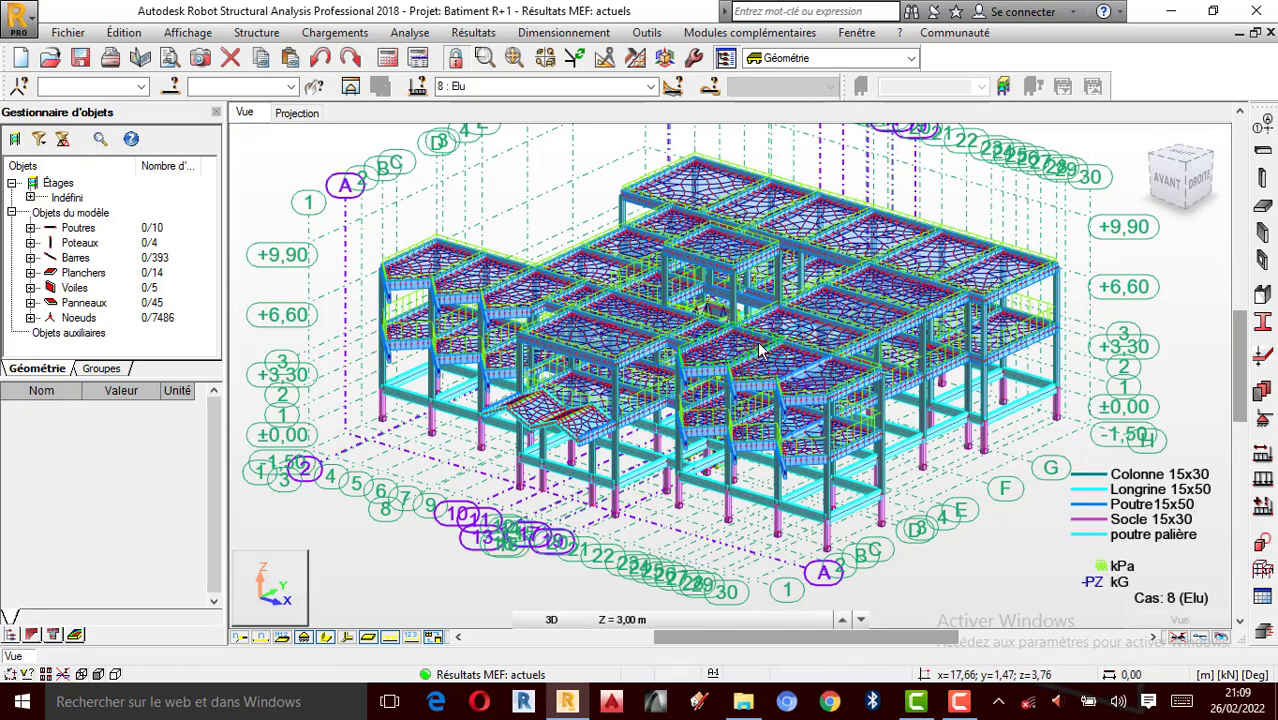
scroll(795, 245, "up", 1)
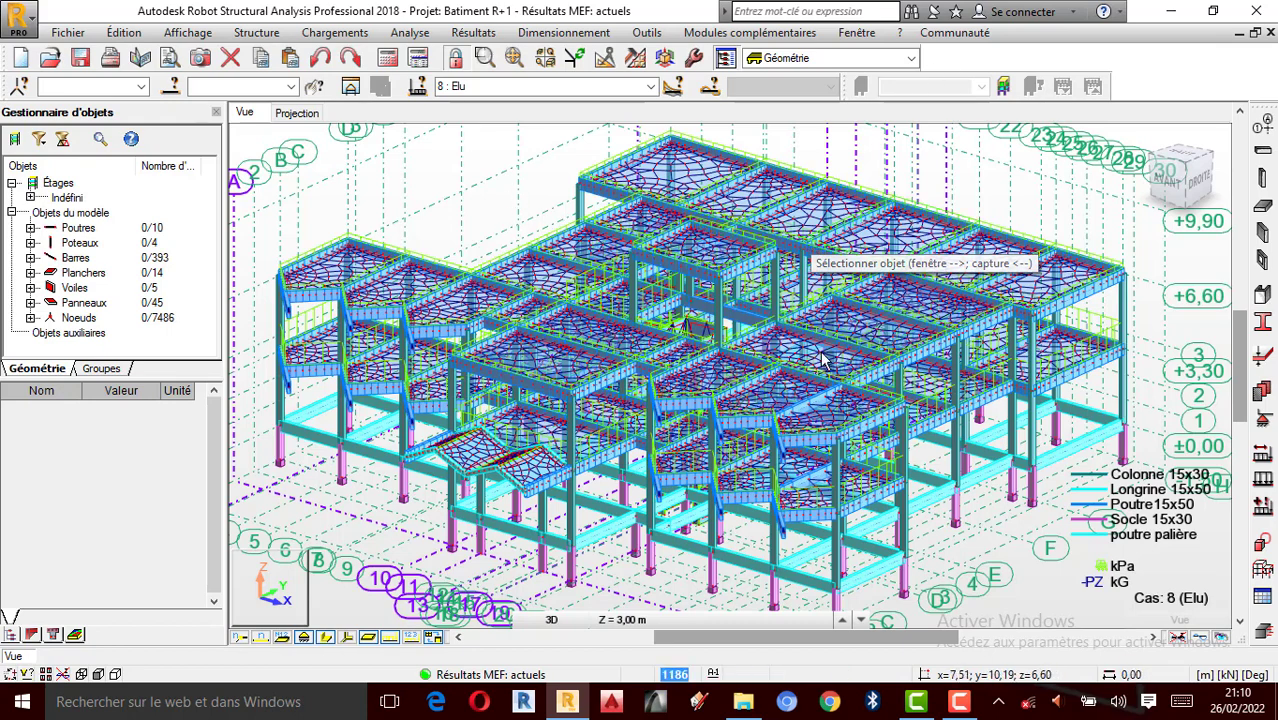
scroll(722, 348, "up", 2)
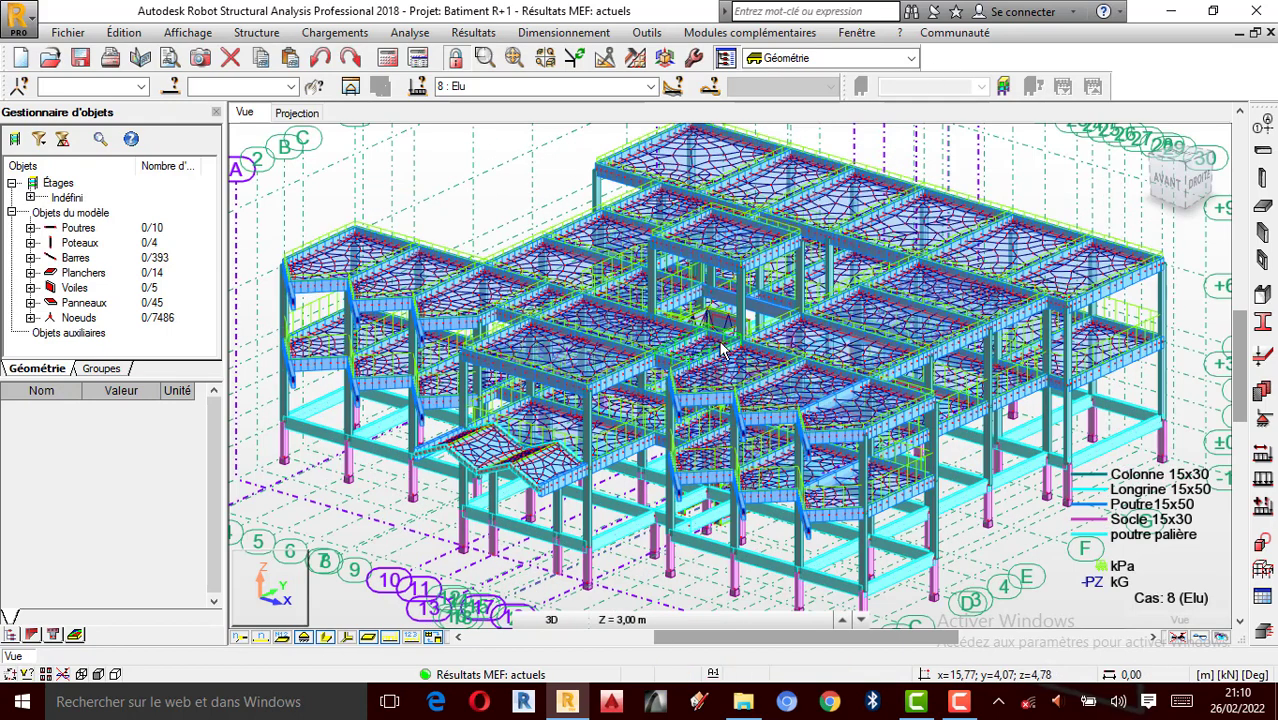
left_click(398, 636)
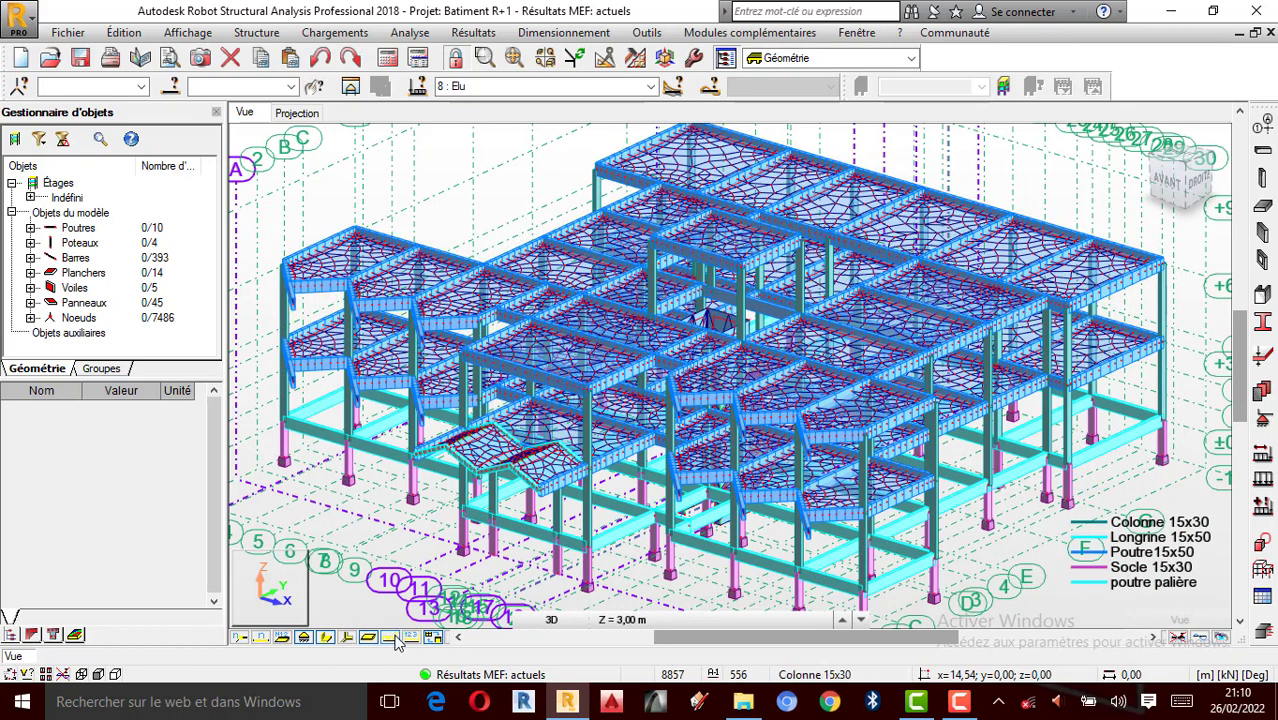
left_click(396, 638)
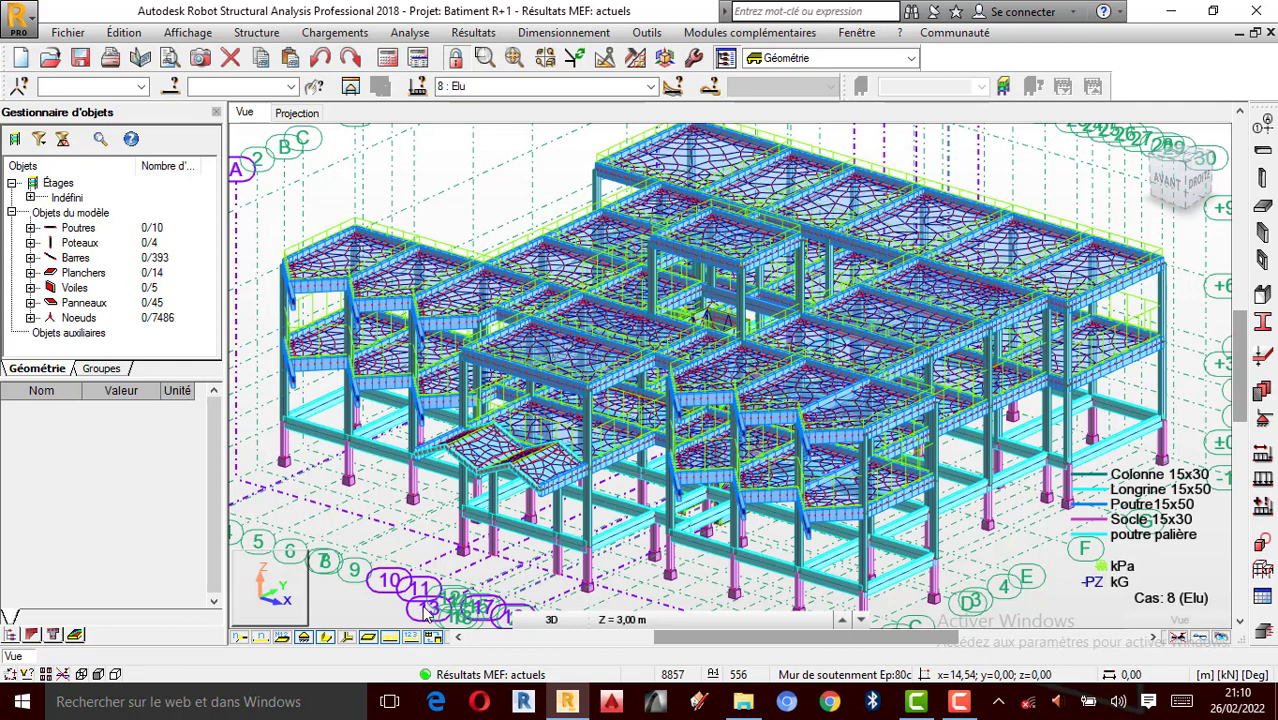
Display the load values for case 8 : Elu, look through the load case list and hide the values again.
left_click(411, 637)
scroll(734, 460, "down", 1)
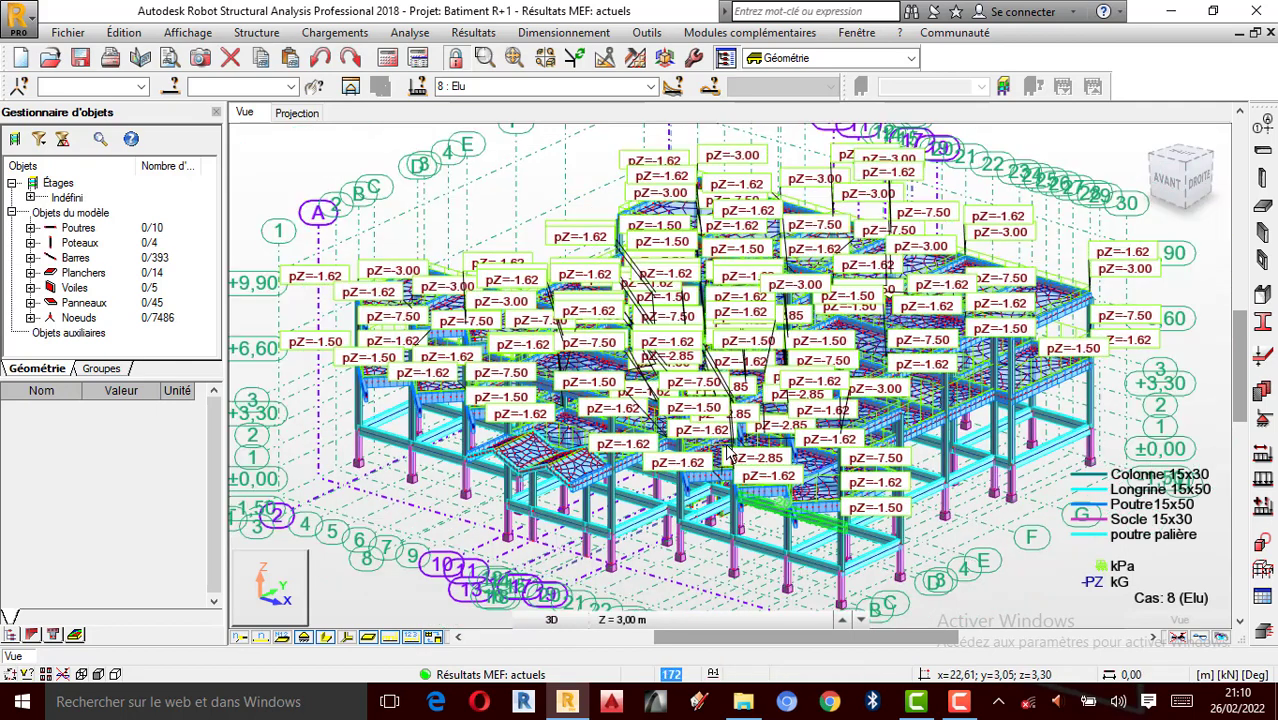
scroll(812, 342, "up", 1)
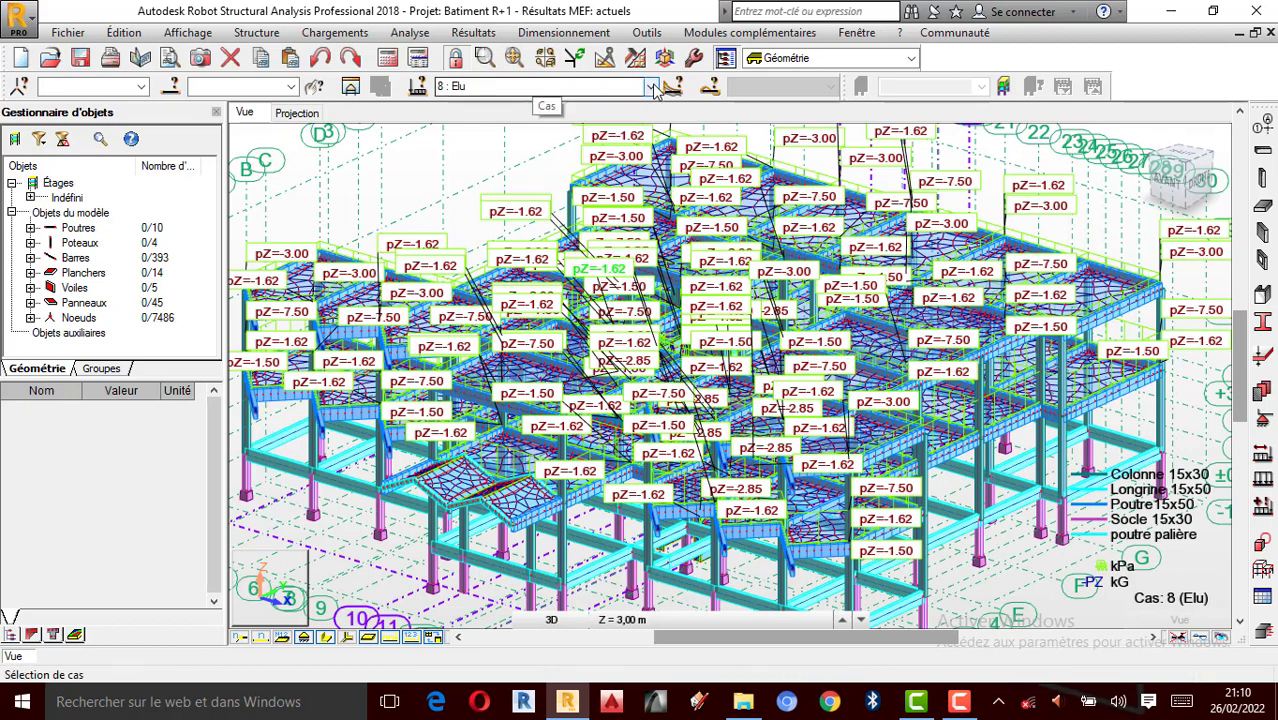
left_click(538, 88)
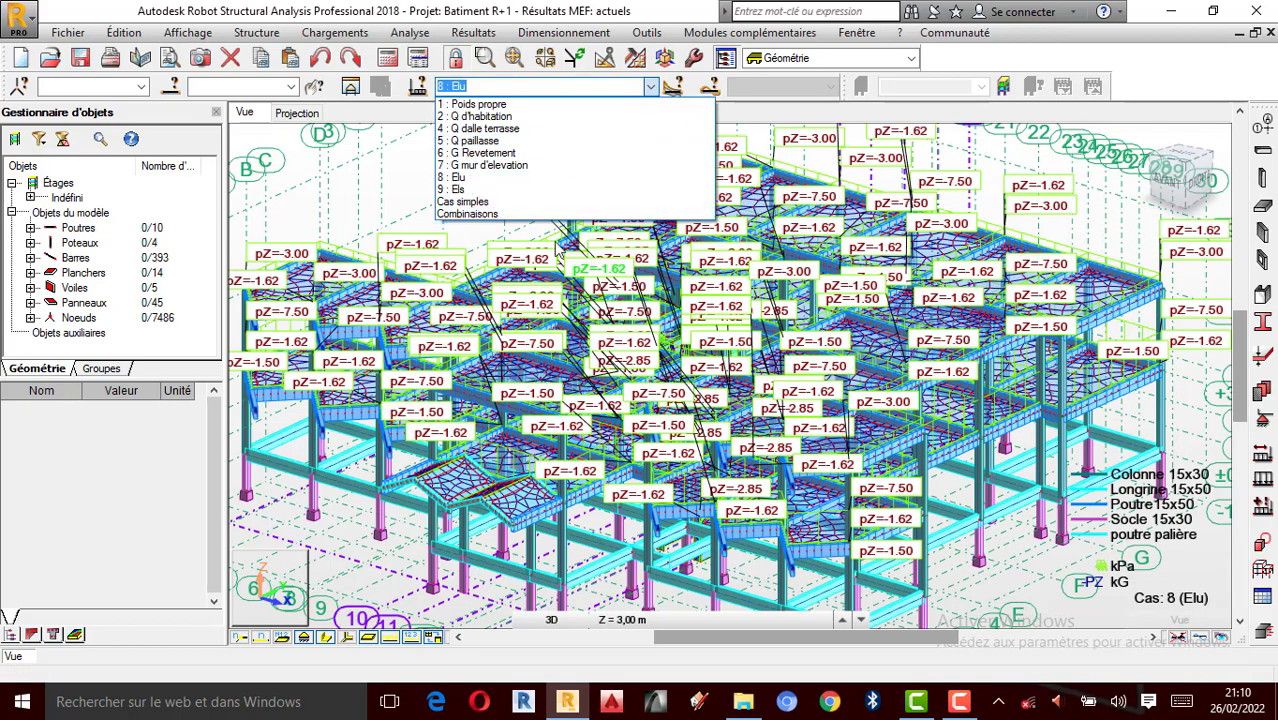
left_click(386, 209)
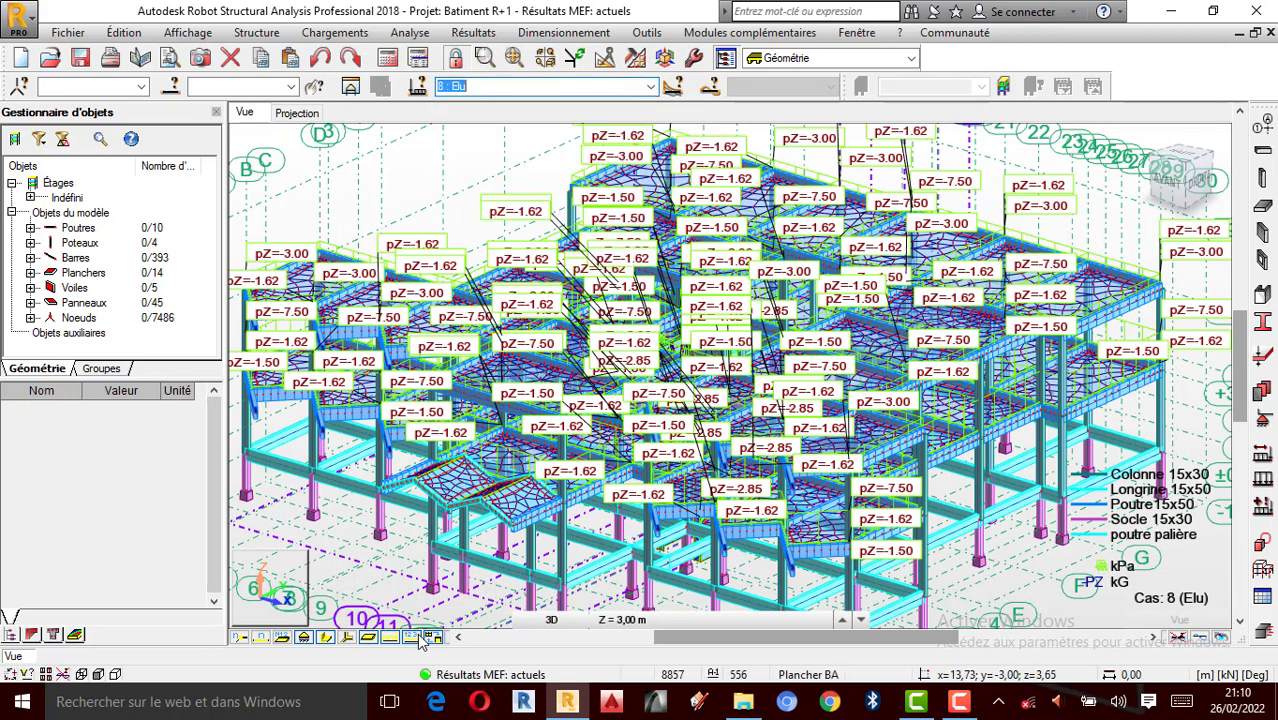
scroll(811, 273, "down", 1)
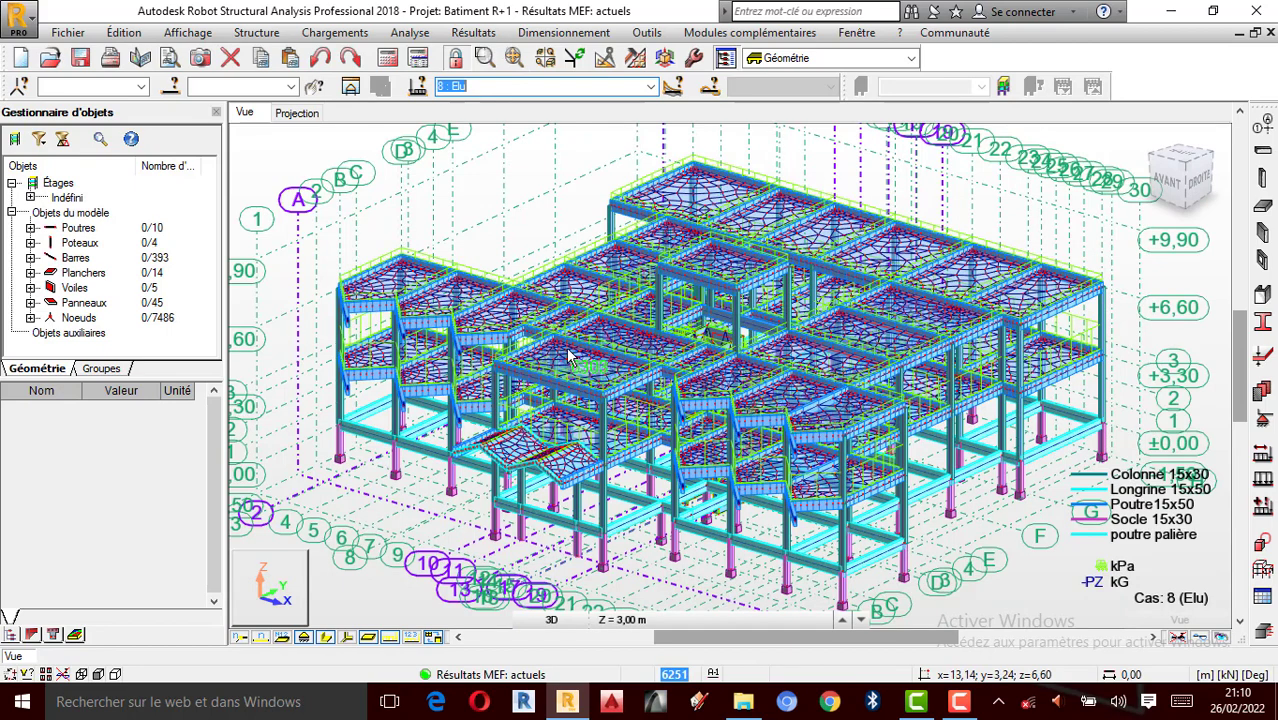
Run the structure verification with errors, warnings and notes included, and close its report.
left_click(390, 61)
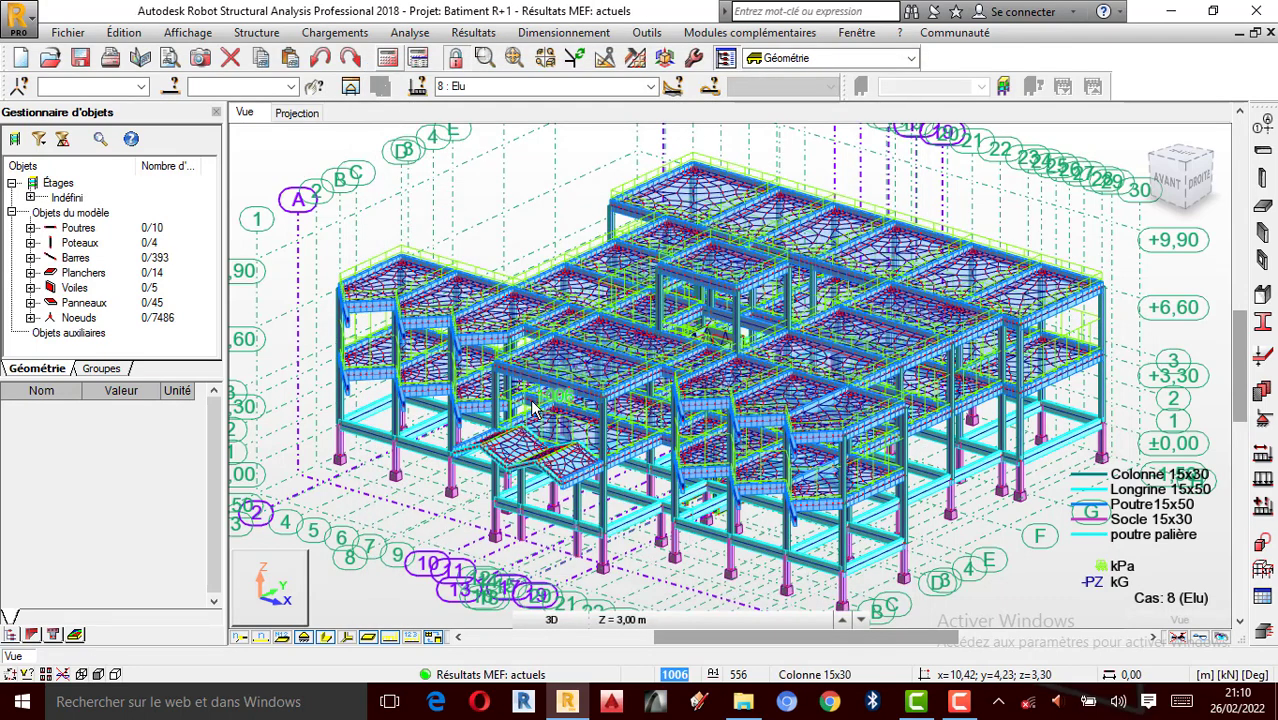
left_click(410, 32)
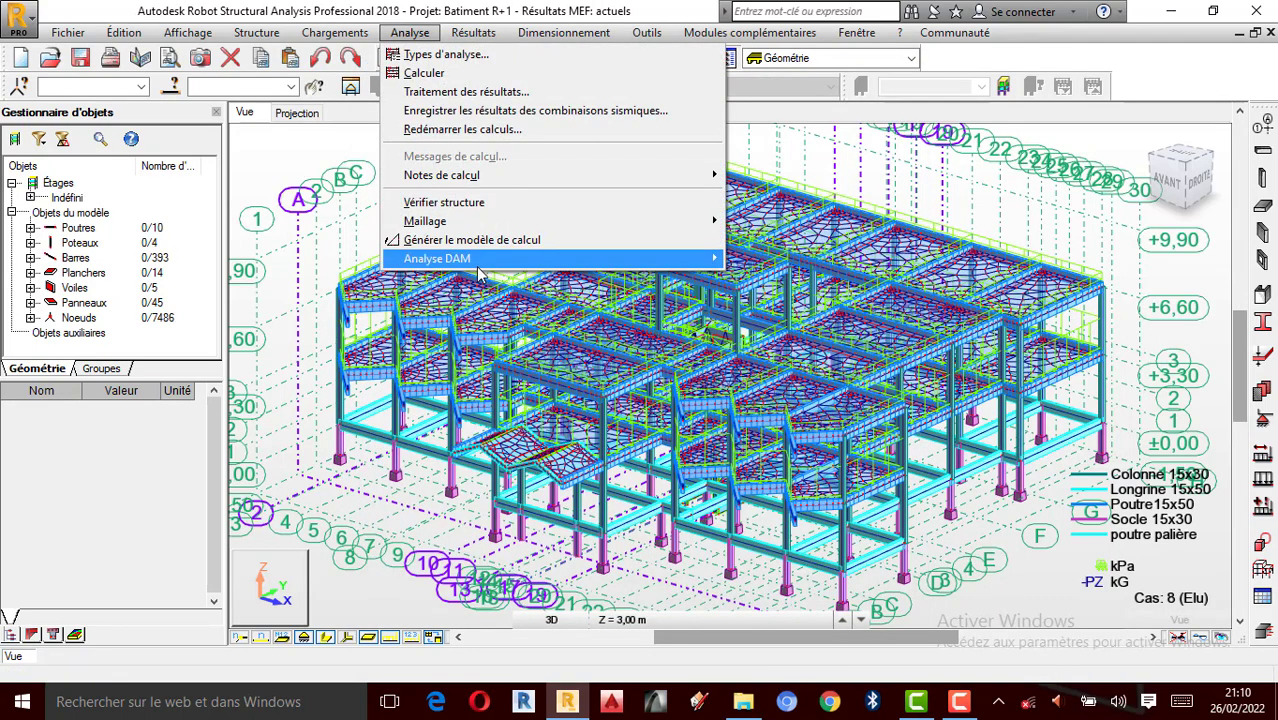
left_click(451, 205)
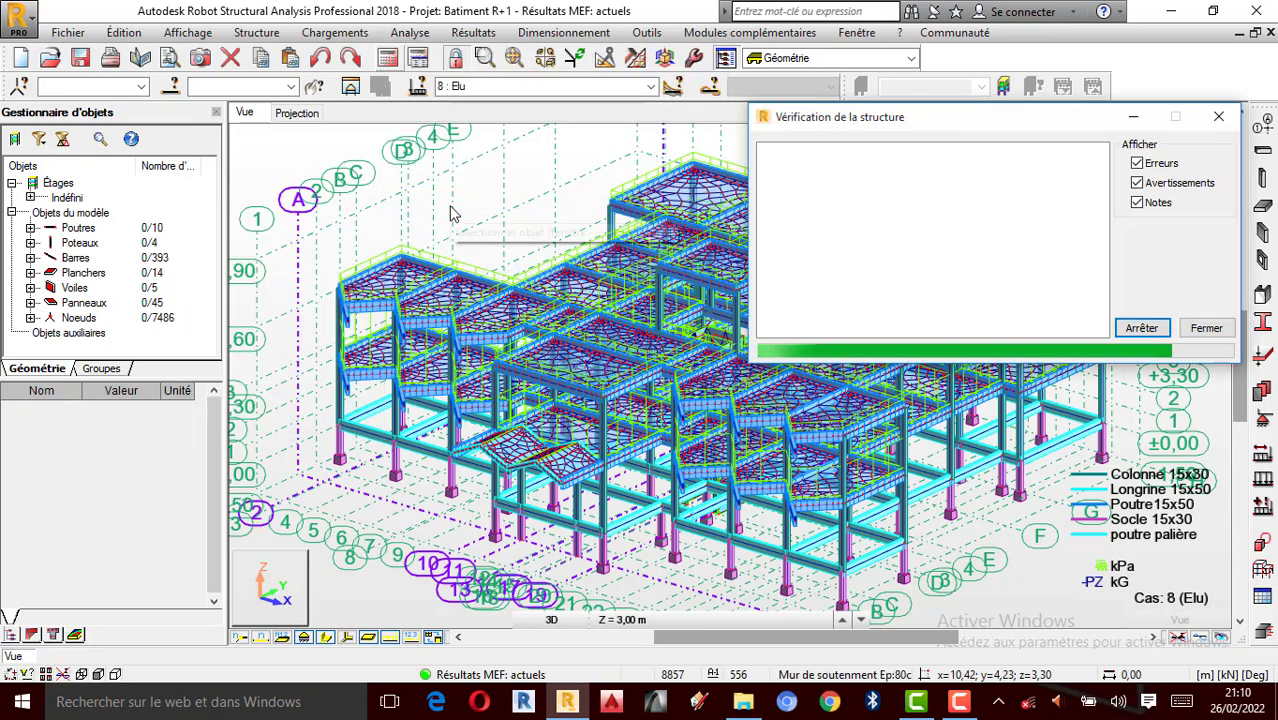
left_click(1218, 117)
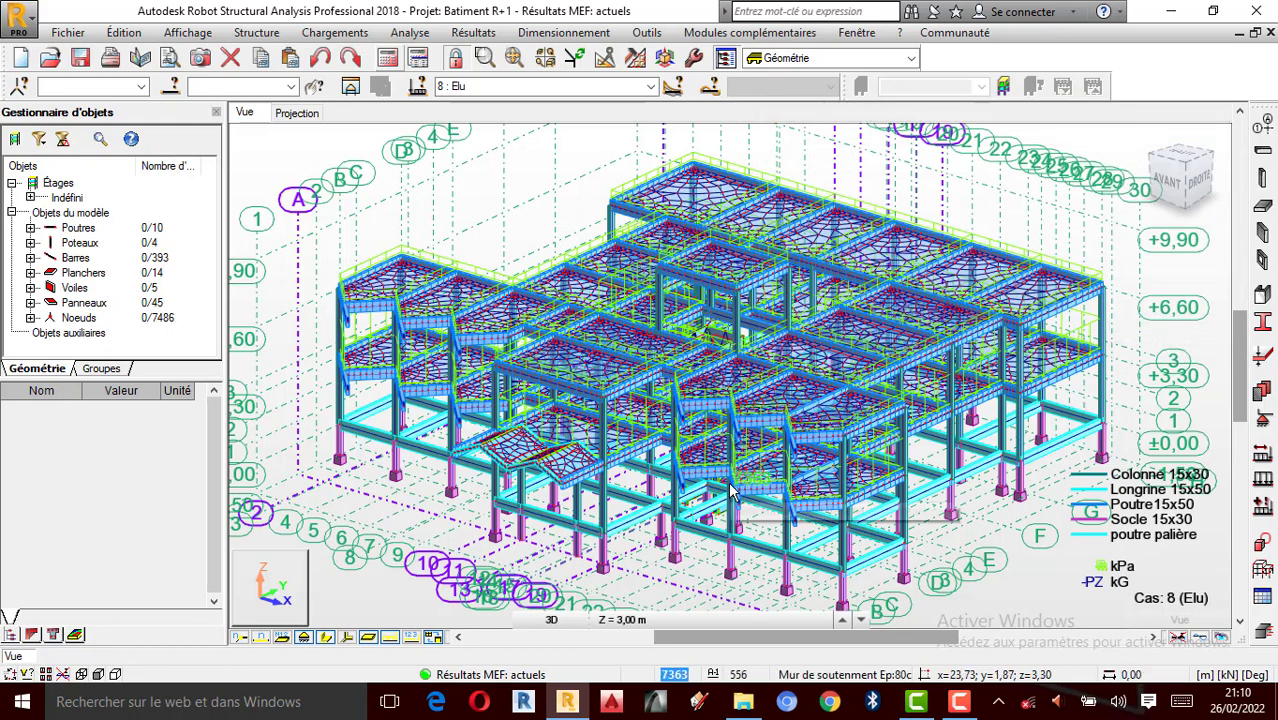
scroll(795, 443, "up", 1)
scroll(795, 443, "down", 1)
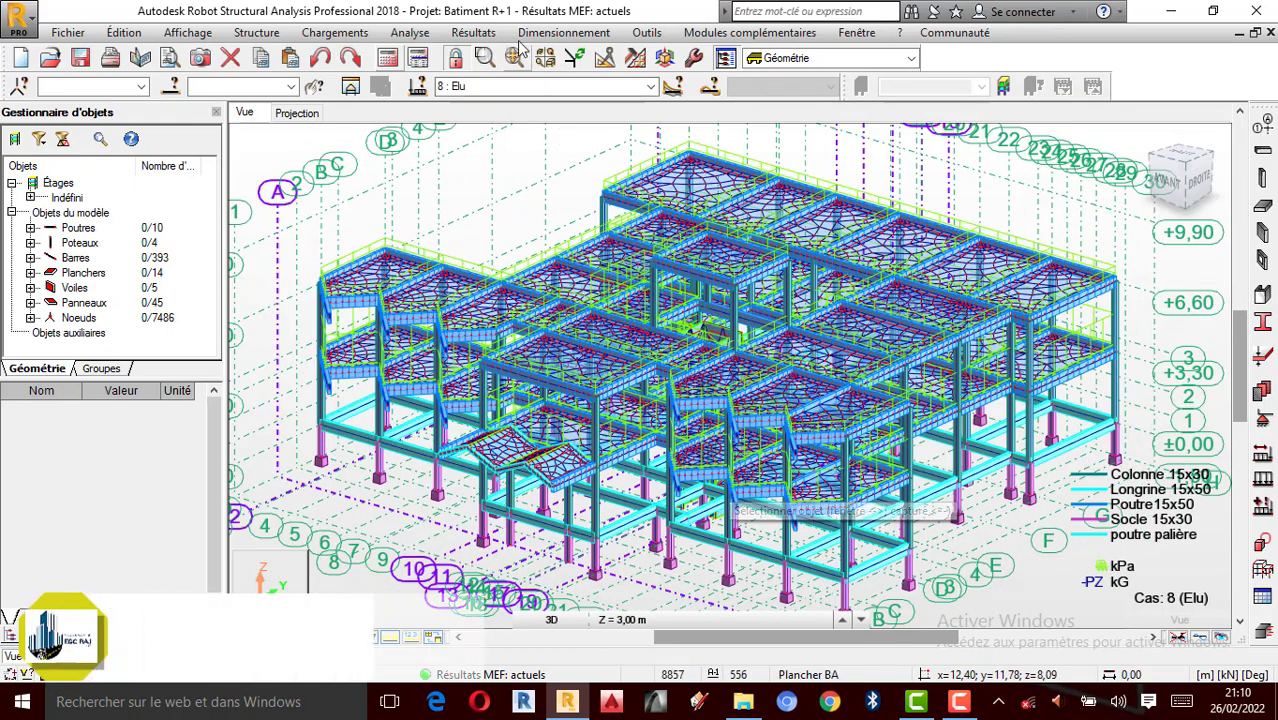
Display the bar diagrams of Moment Mx, Moment My and Moment Mz for the Elu case.
left_click(476, 35)
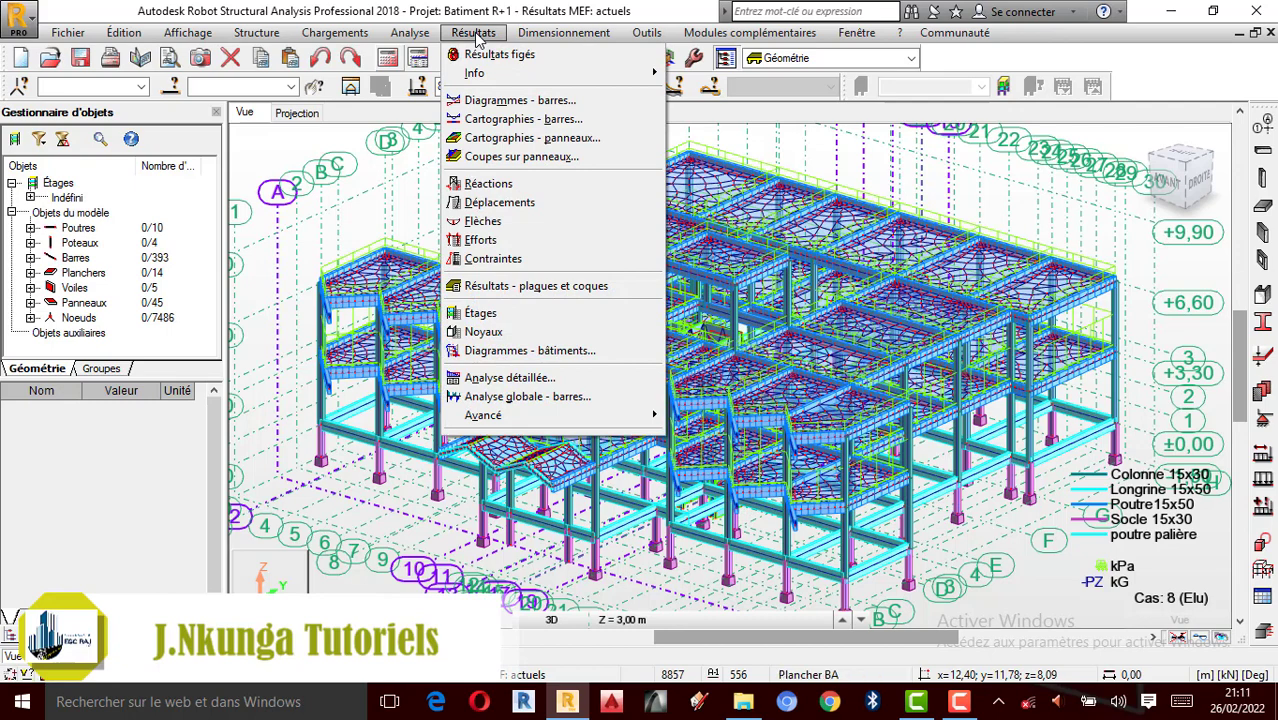
left_click(501, 101)
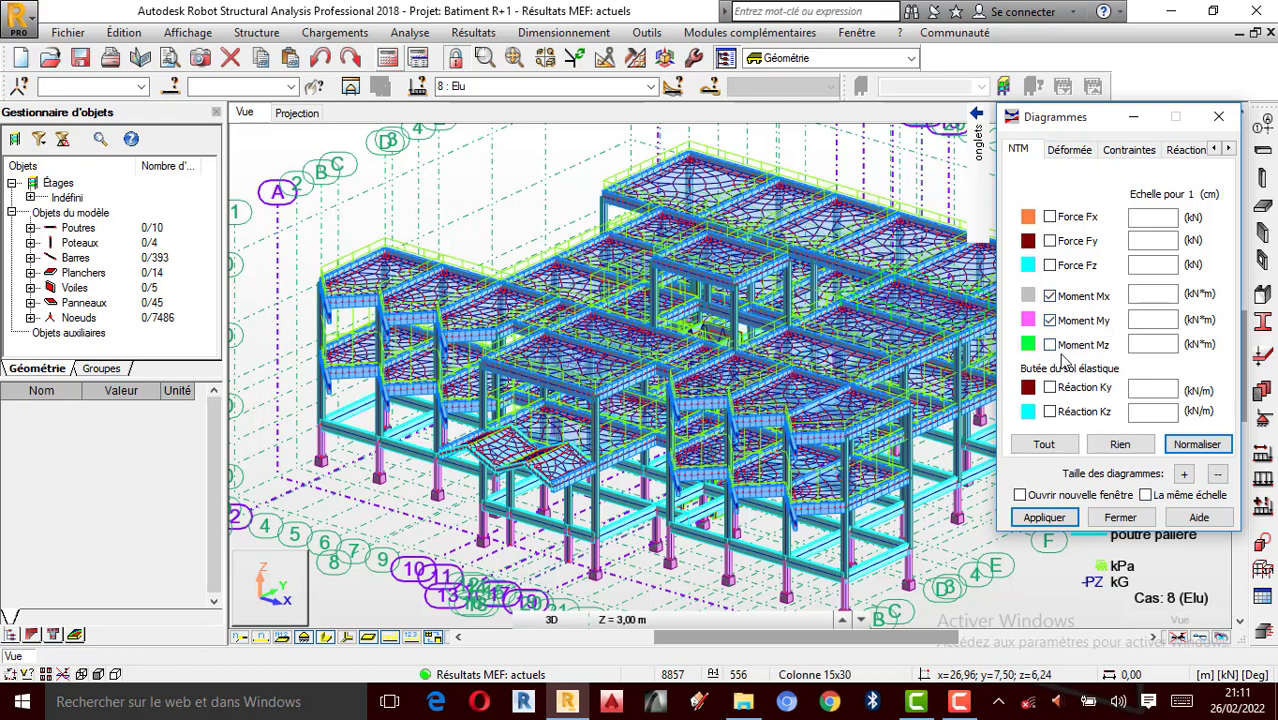
left_click(1061, 345)
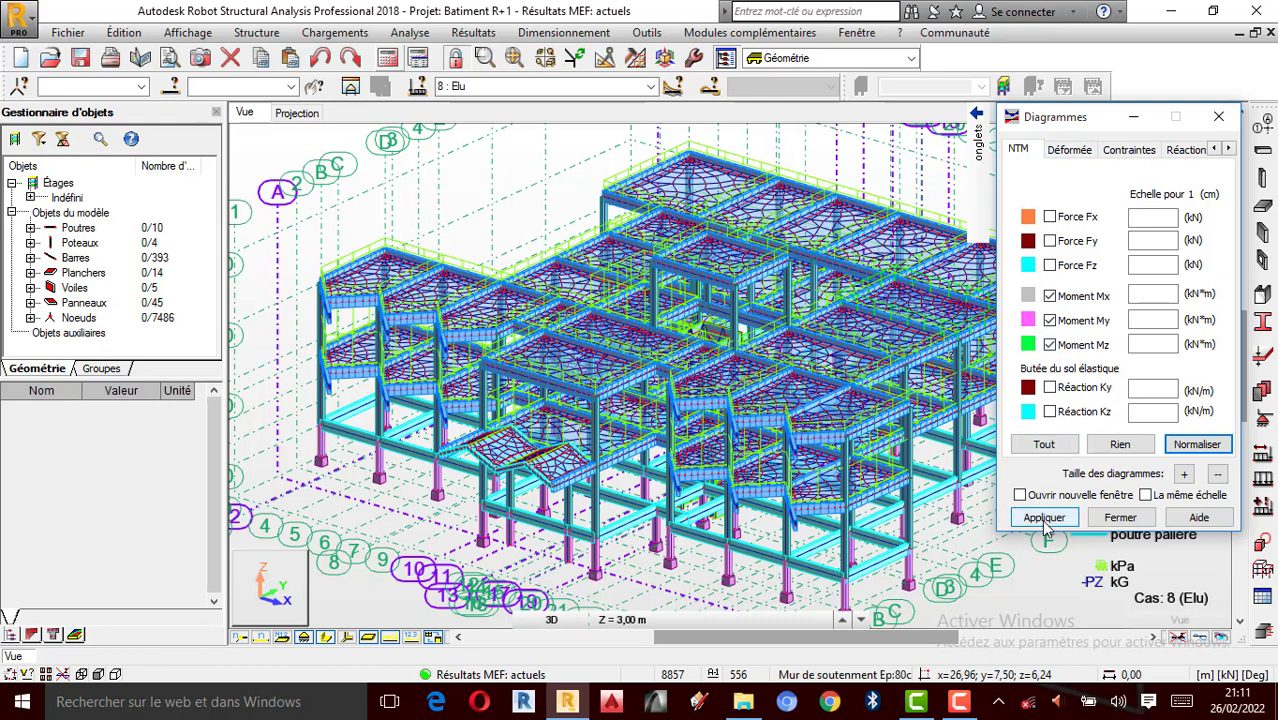
left_click(1046, 518)
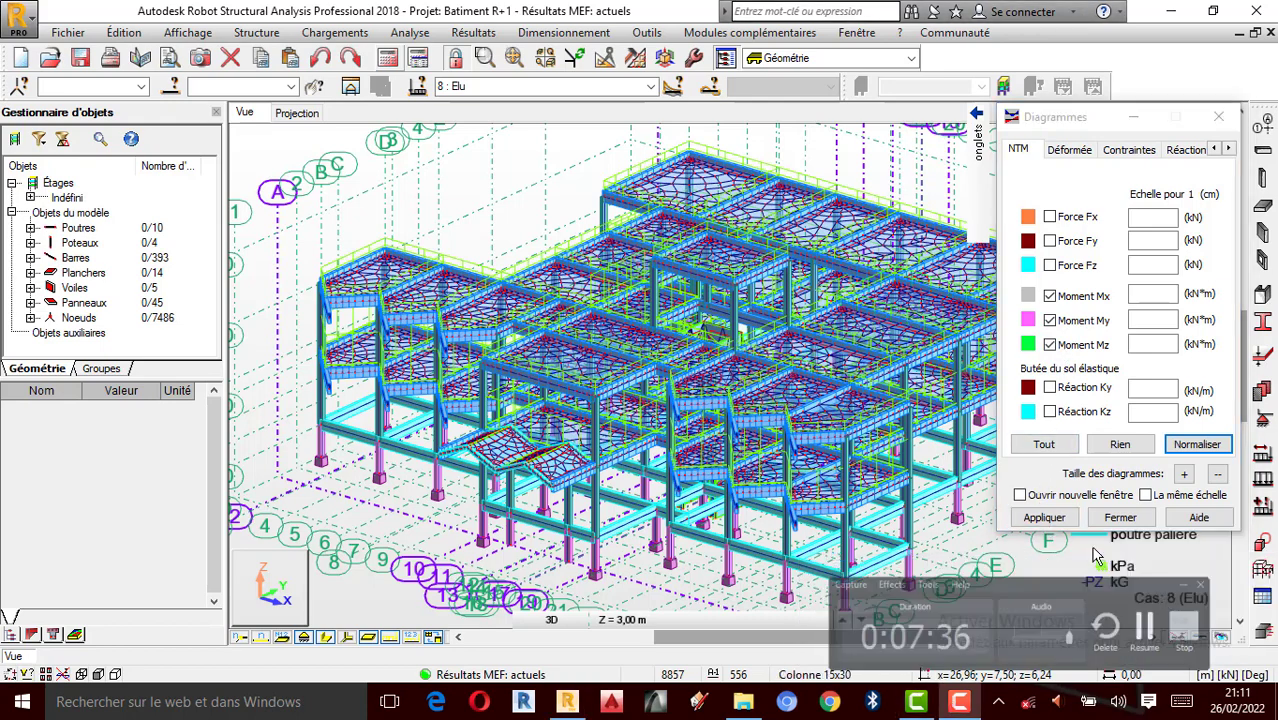
left_click(1045, 518)
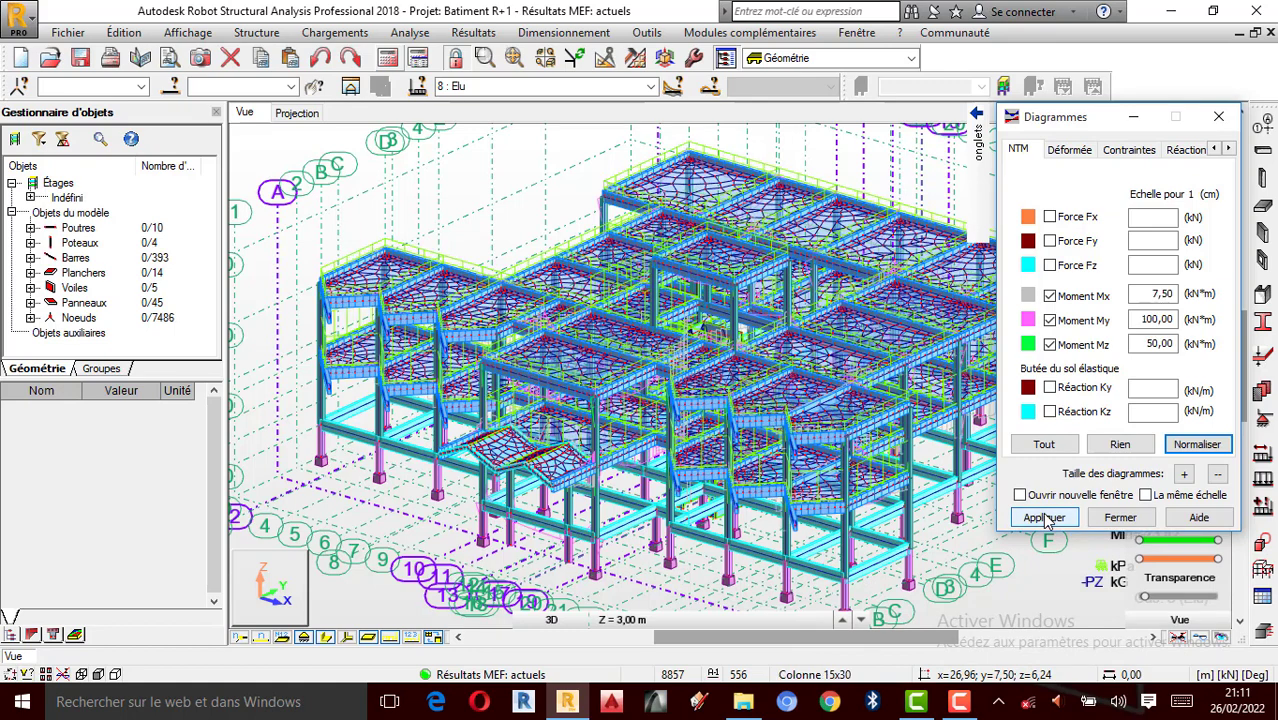
Label the bar diagrams with description tags at local extremes and differentiate positive and negative values.
left_click(1229, 148)
left_click(1229, 148)
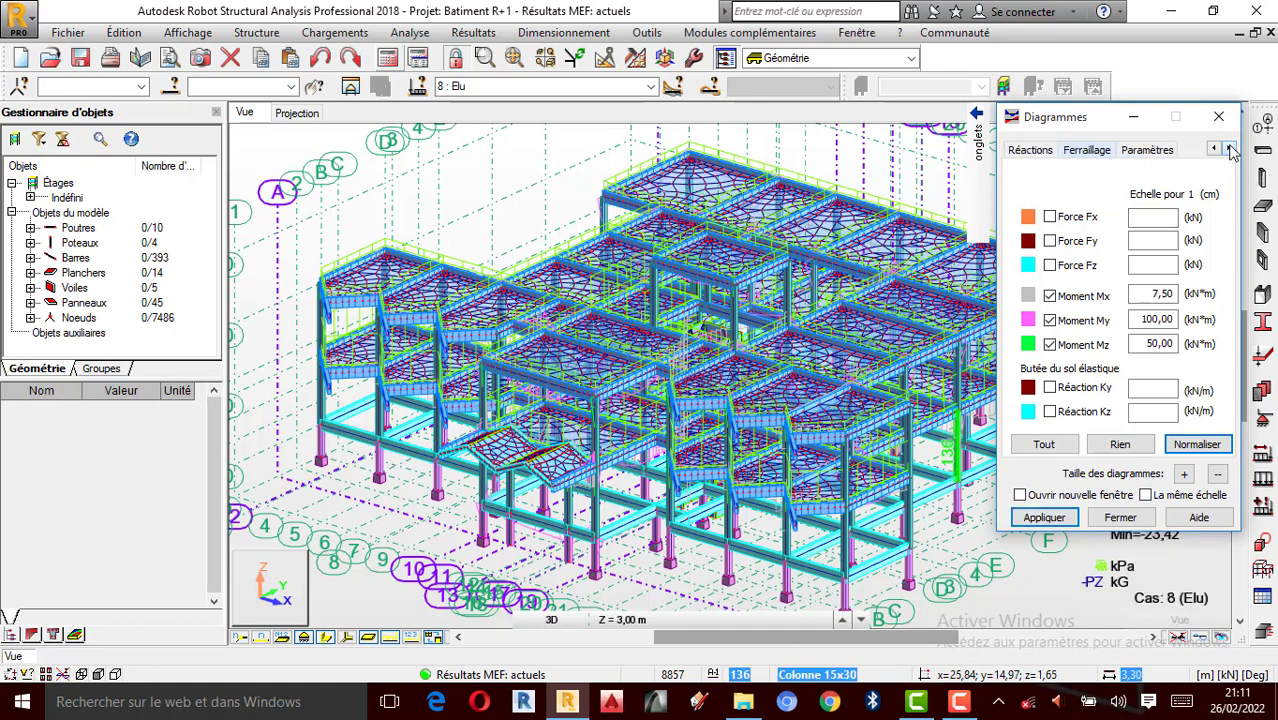
left_click(1147, 149)
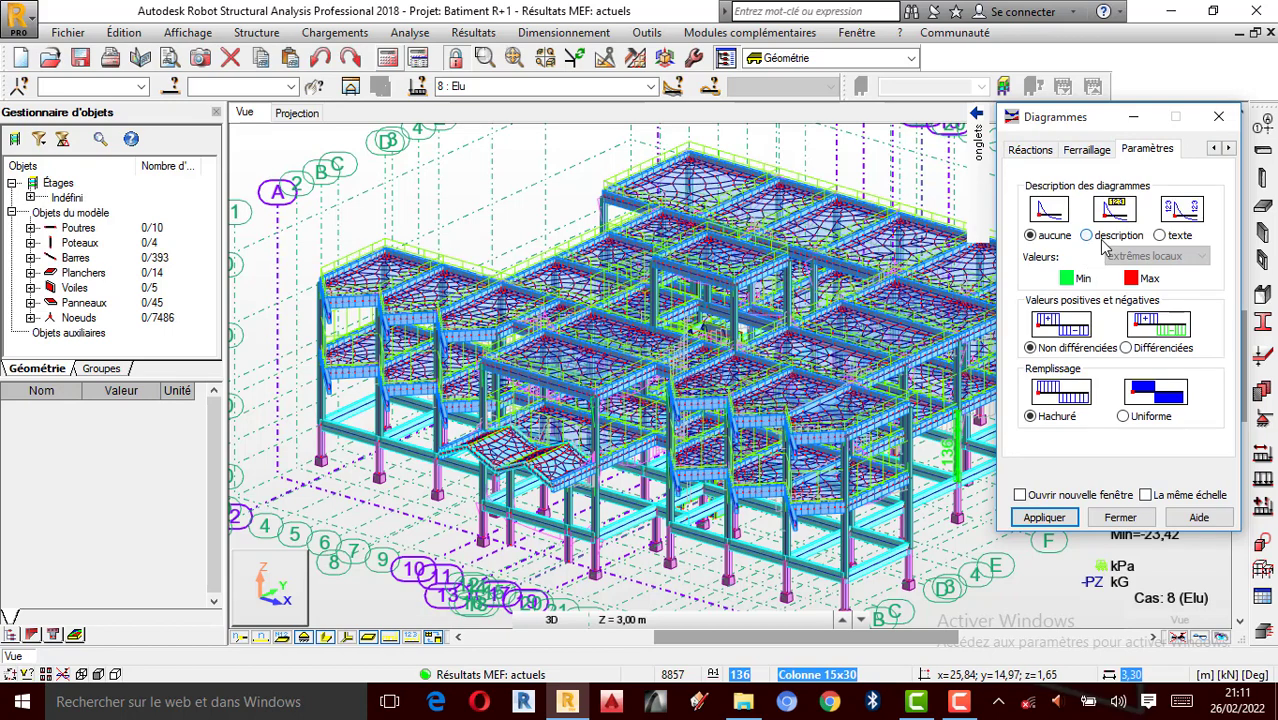
left_click(1088, 235)
left_click(1127, 348)
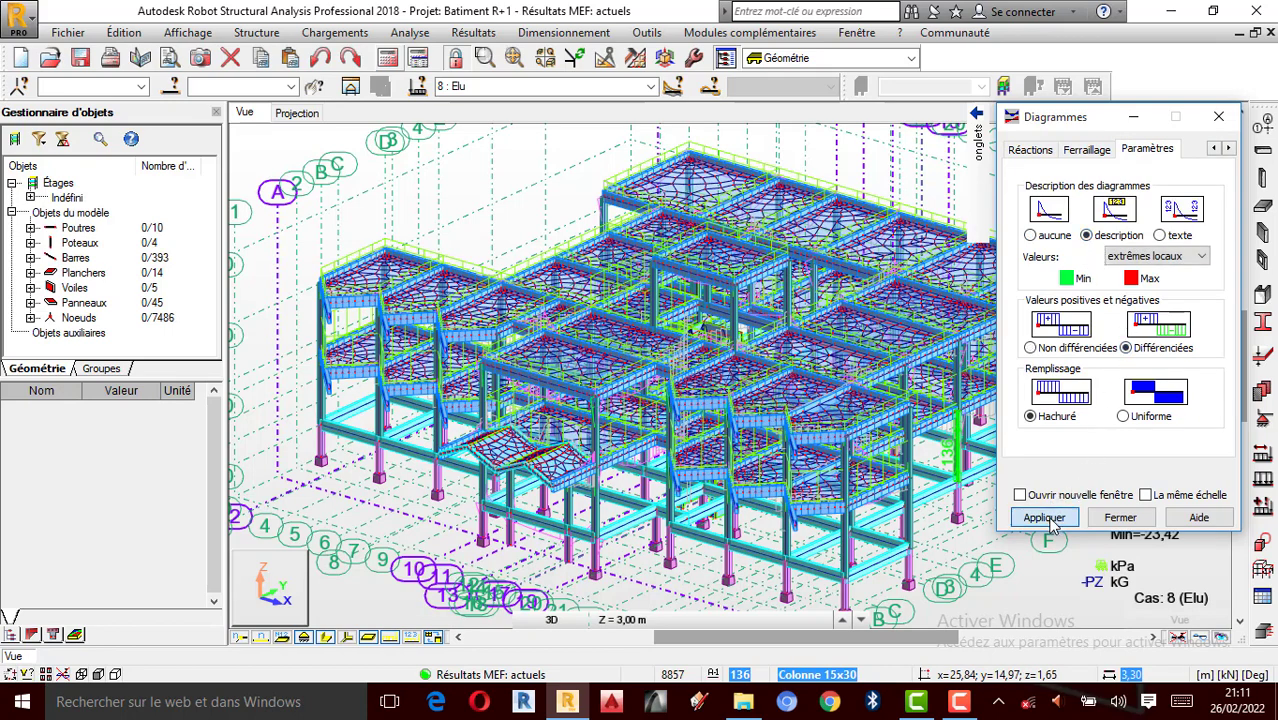
left_click(1044, 518)
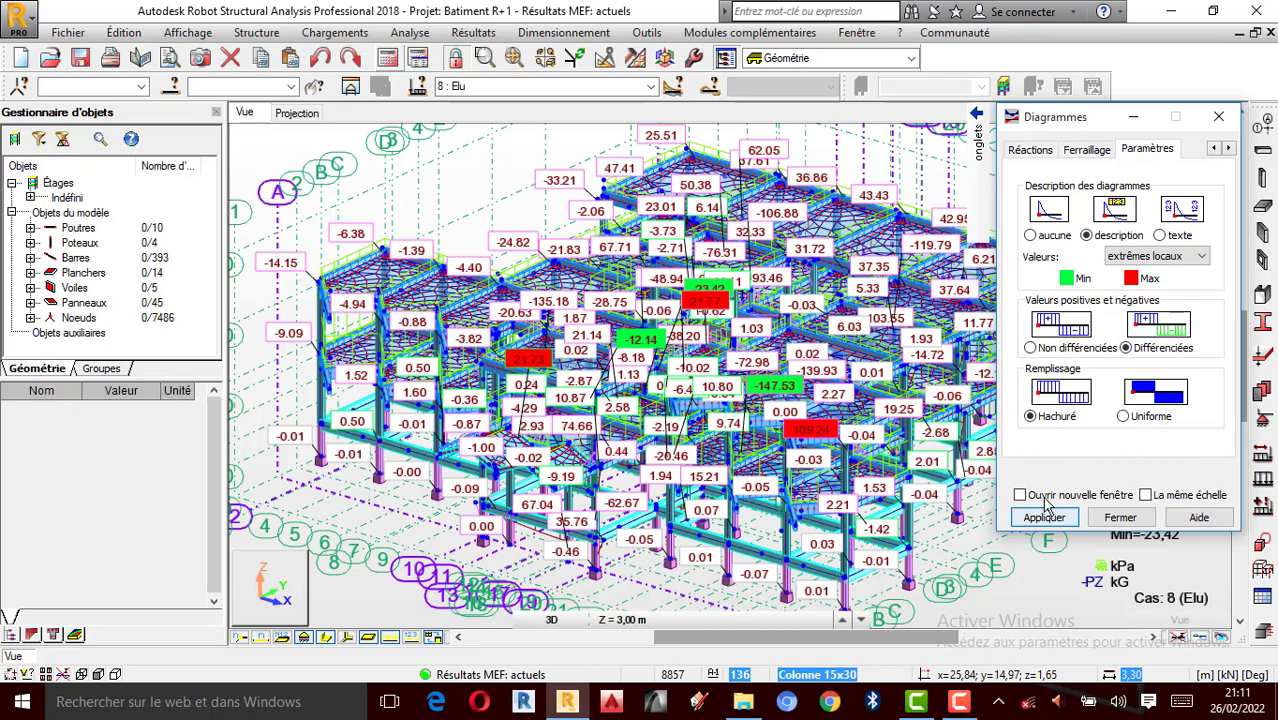
Adjust the diagram size to scales per cm of 5 kN*m for Mx, 75 kN*m for My and 30 kN*m for Mz.
left_click(980, 145)
left_click(957, 148)
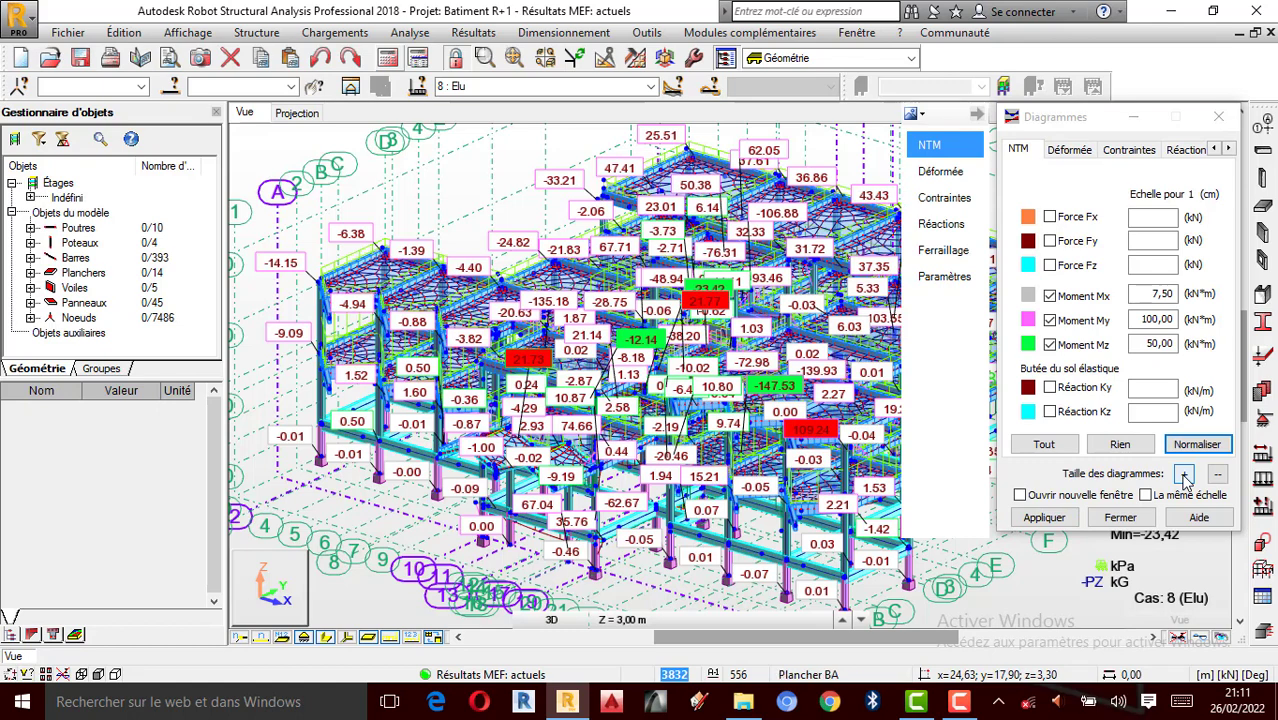
left_click(1184, 476)
left_click(1184, 476)
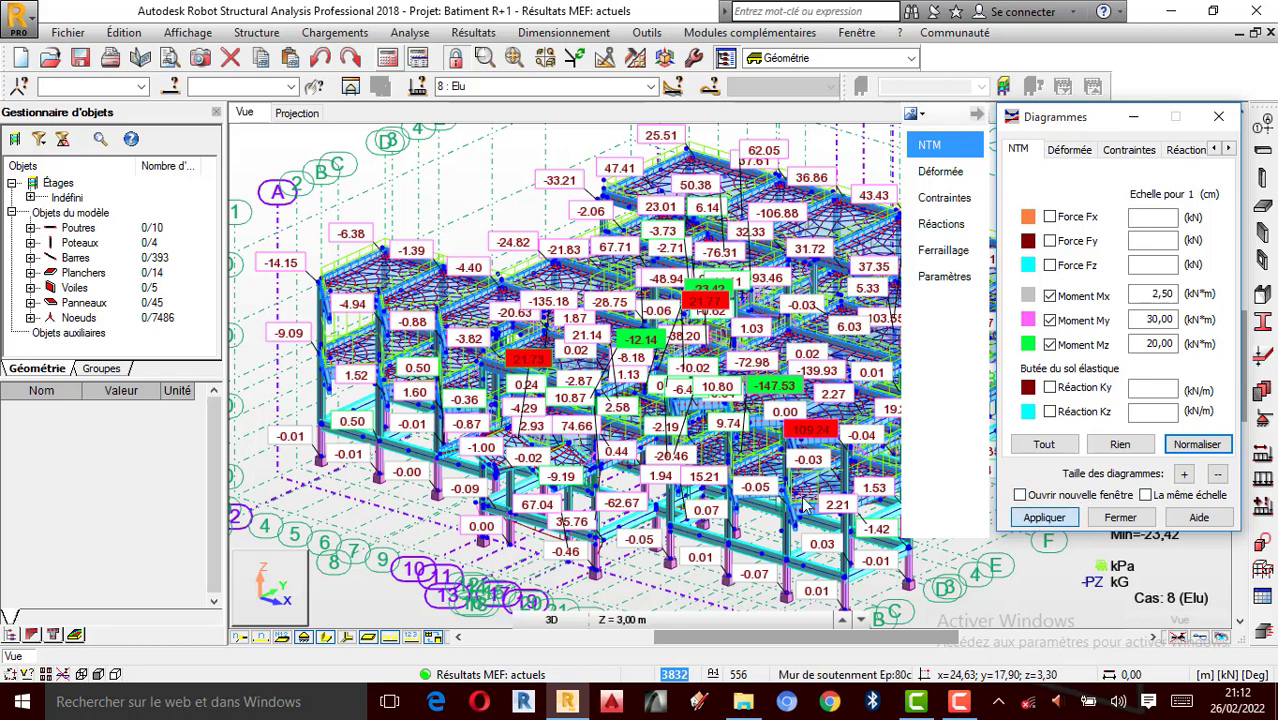
scroll(805, 505, "up", 3)
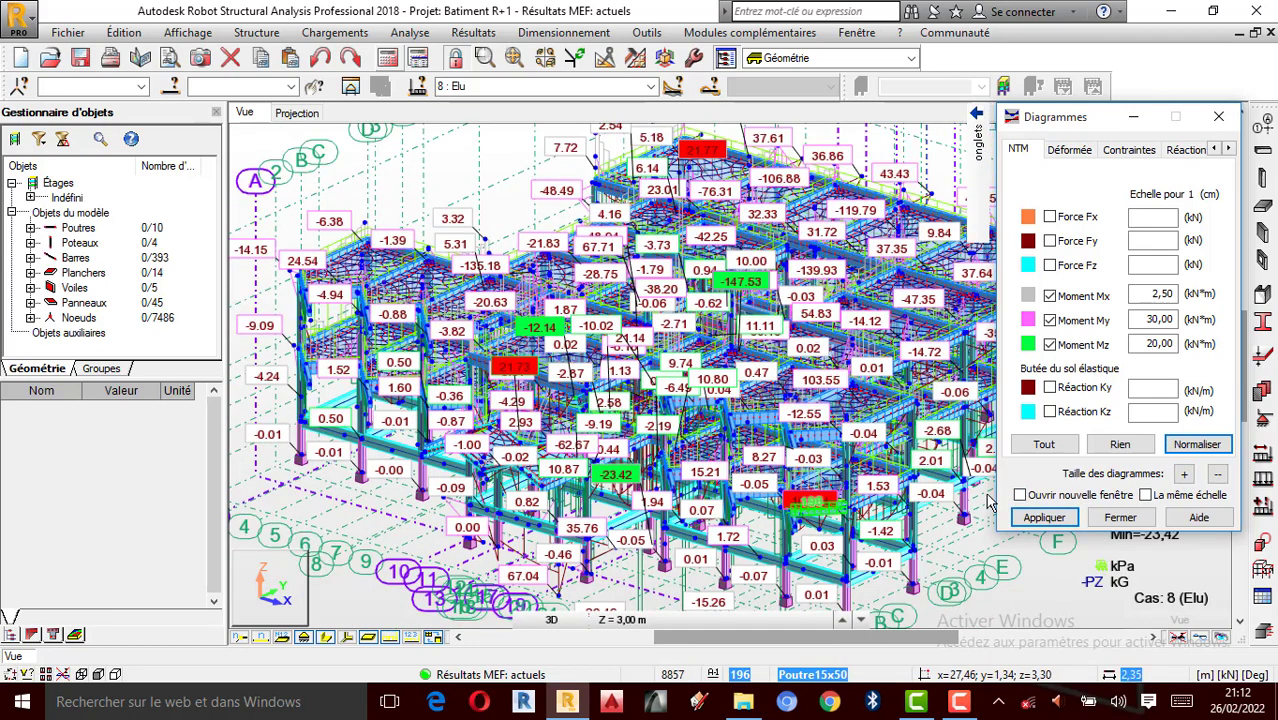
left_click(1216, 475)
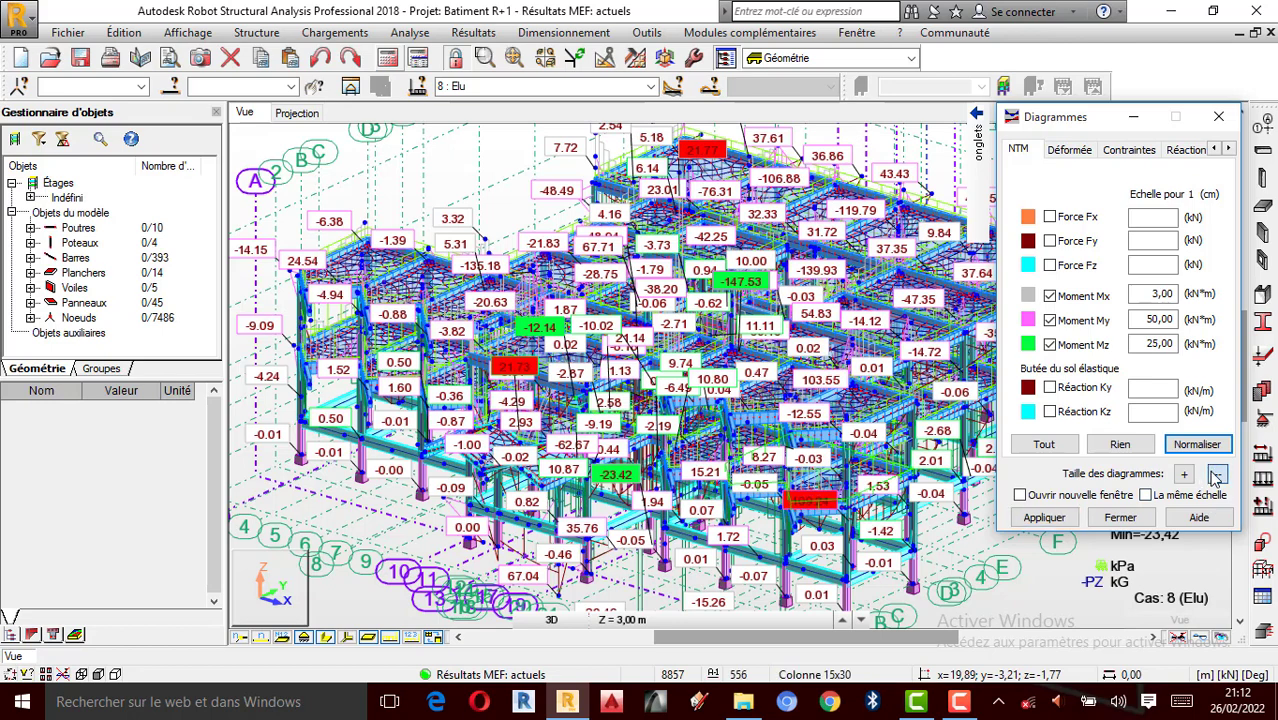
left_click(1045, 518)
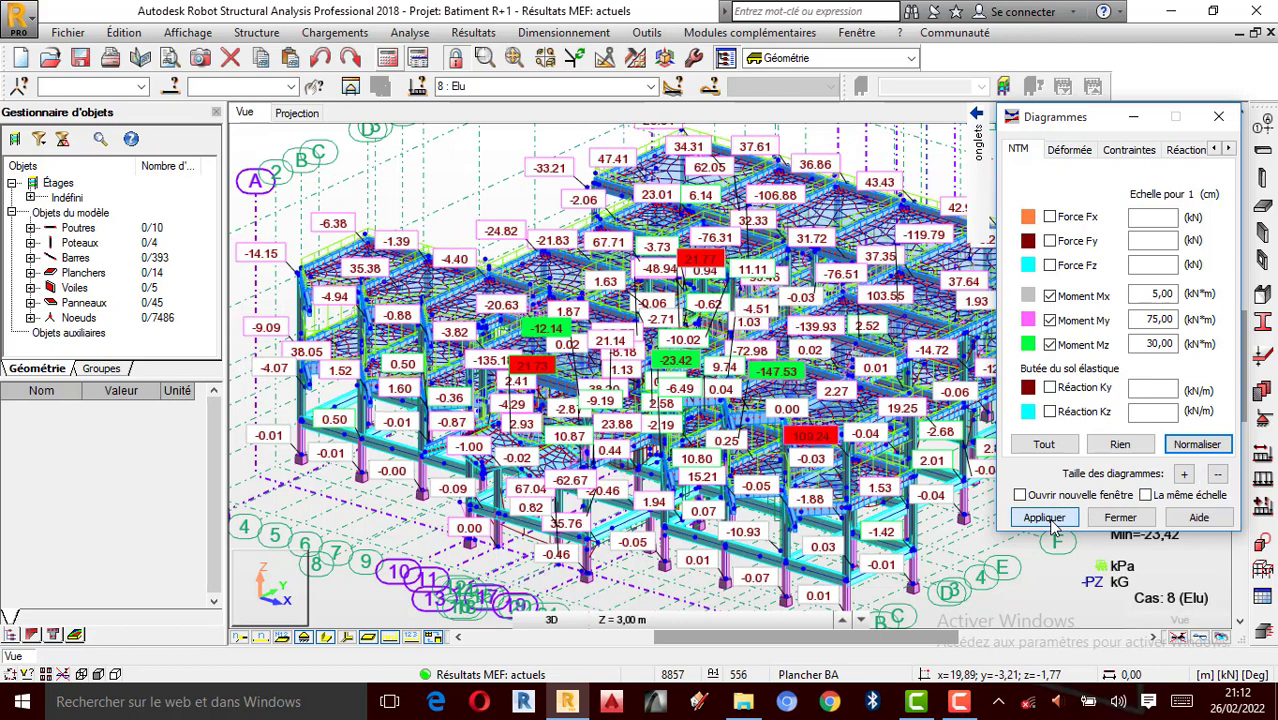
Remove the Mx and Mz diagrams so that only Moment My is displayed on the bars.
left_click(966, 700)
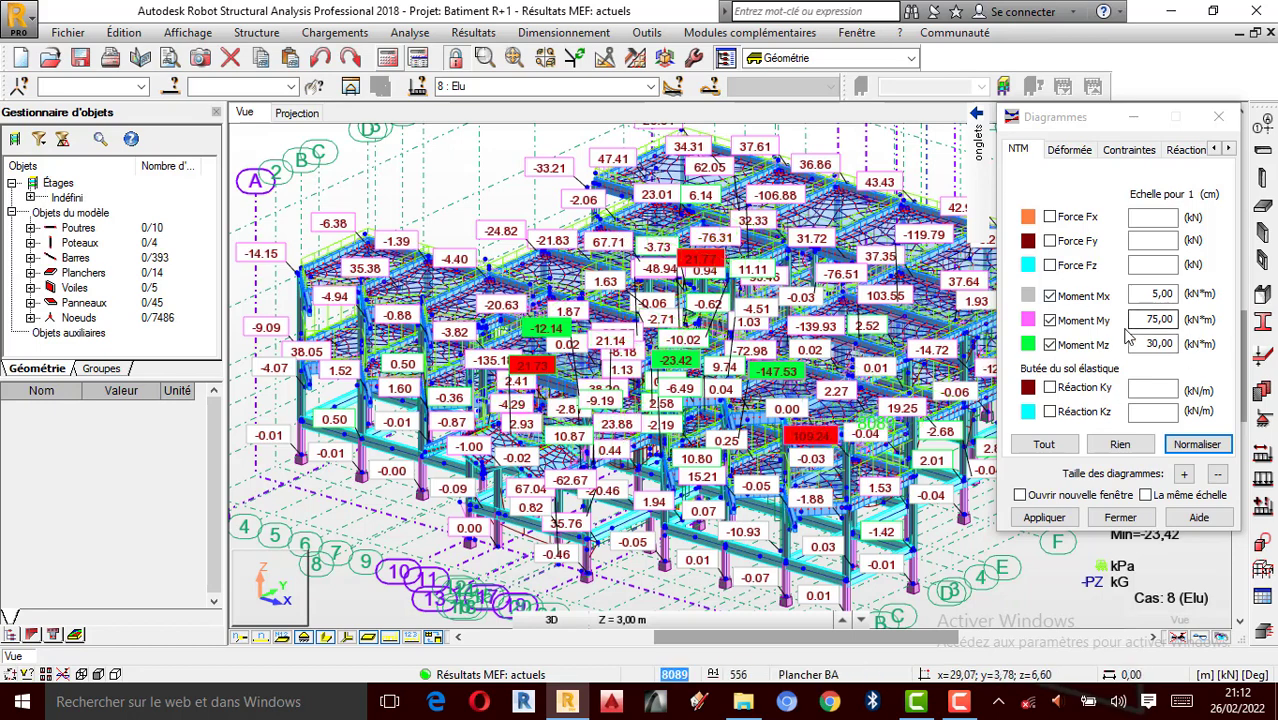
left_click(1049, 296)
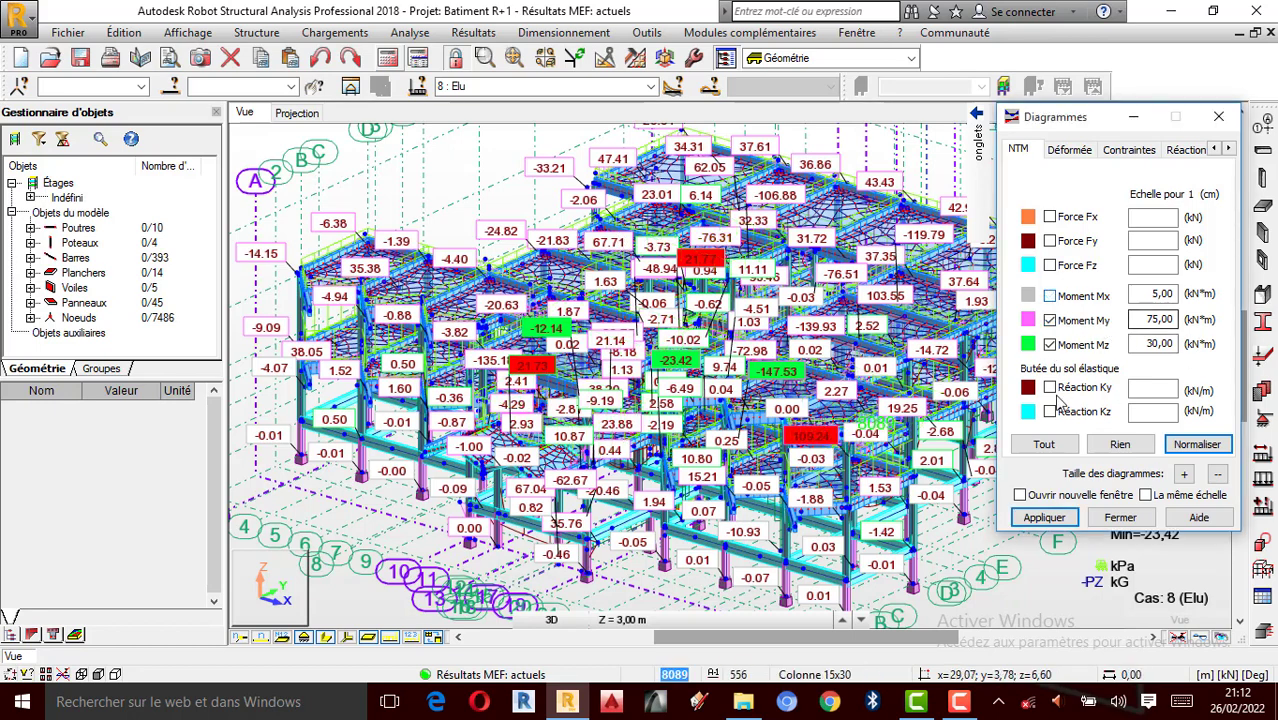
left_click(1044, 518)
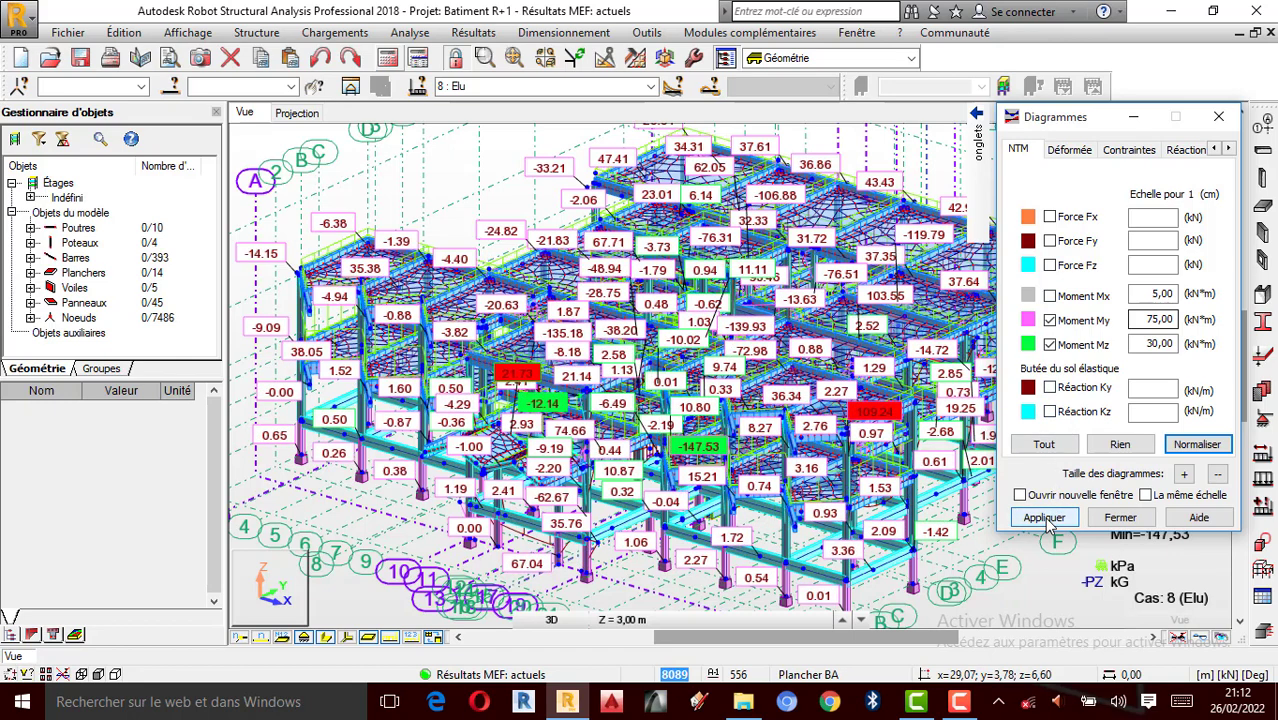
left_click(1049, 345)
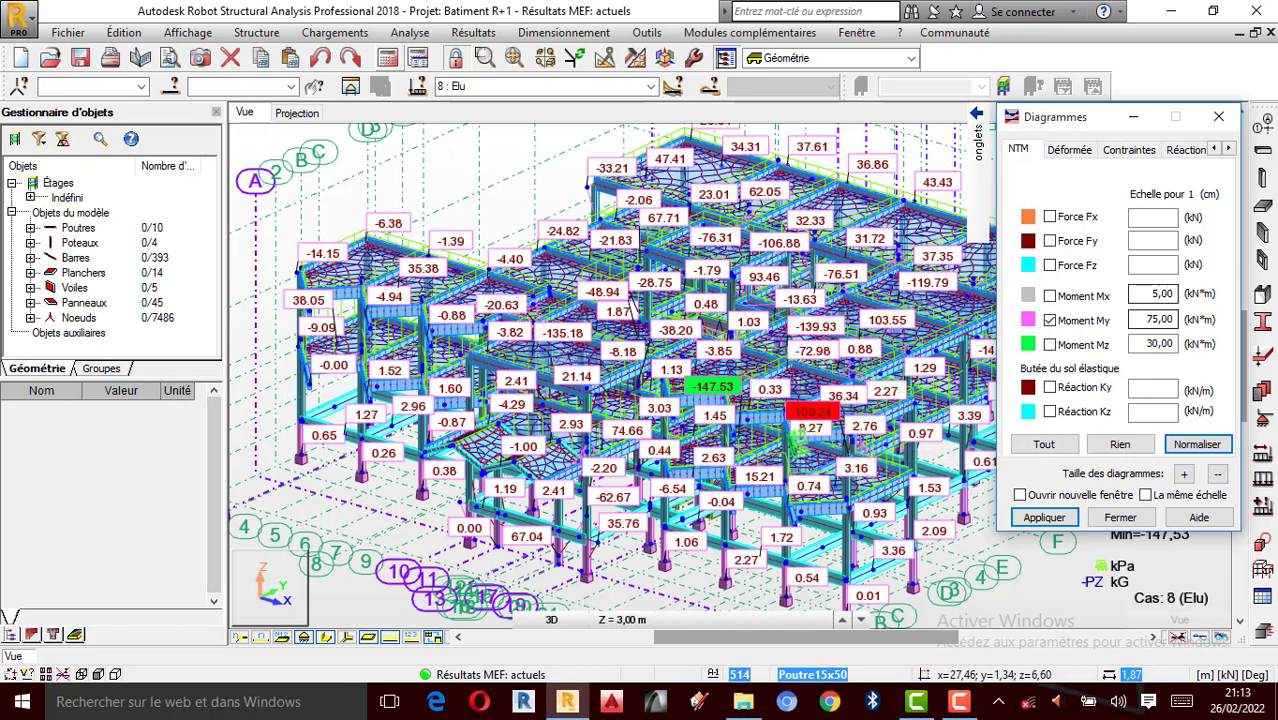
Limit the Moment My diagram labels to the global extreme values and apply the setting to the model.
left_click(1229, 148)
left_click(1229, 148)
left_click(1229, 148)
left_click(1160, 150)
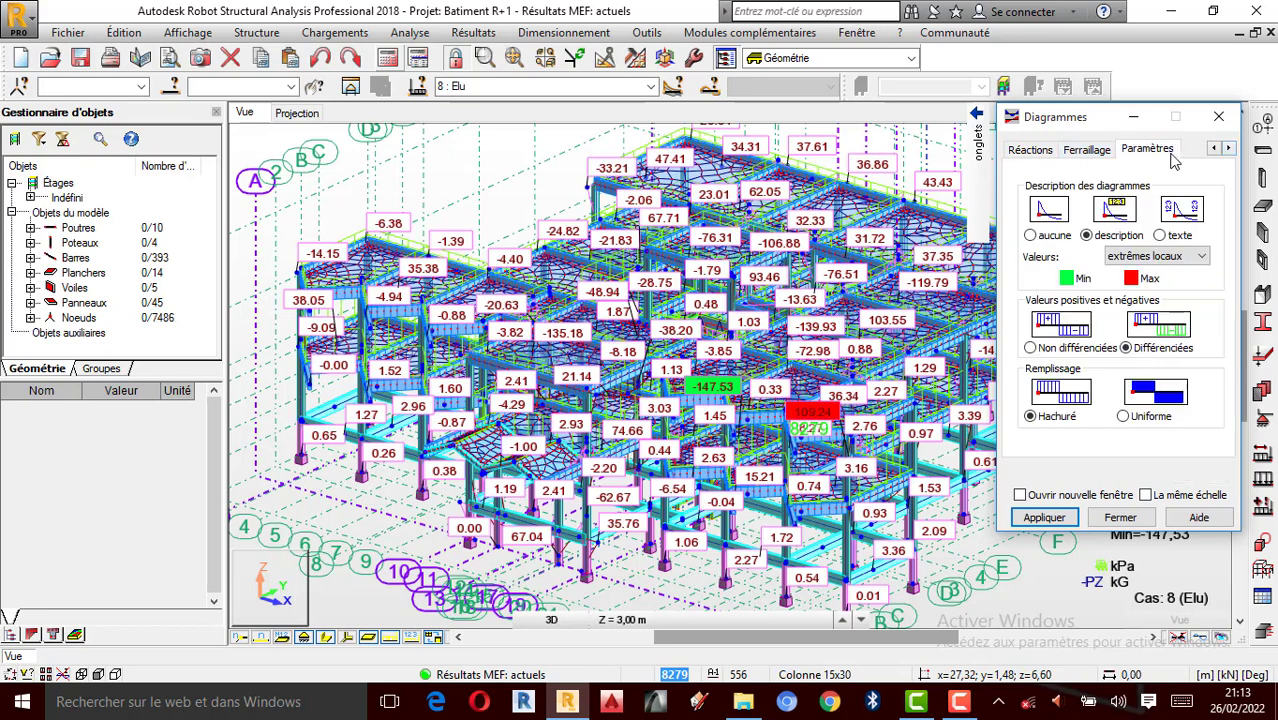
left_click(1165, 256)
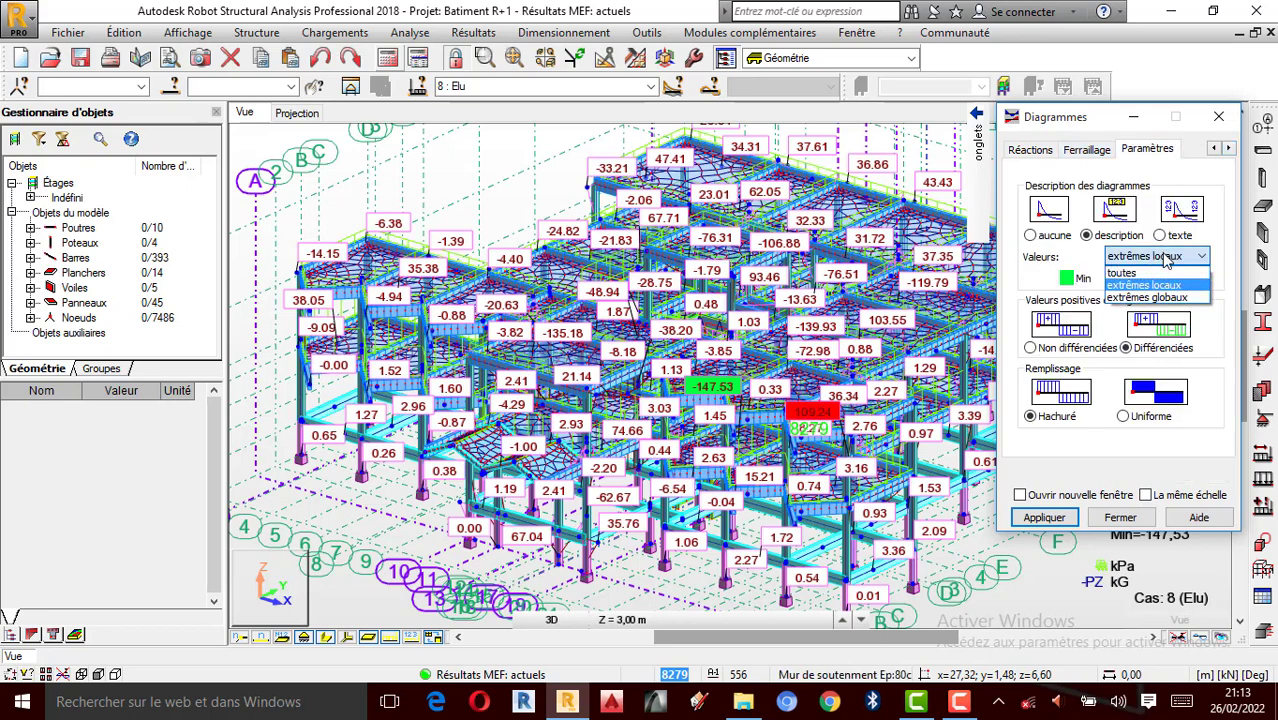
scroll(785, 378, "up", 2)
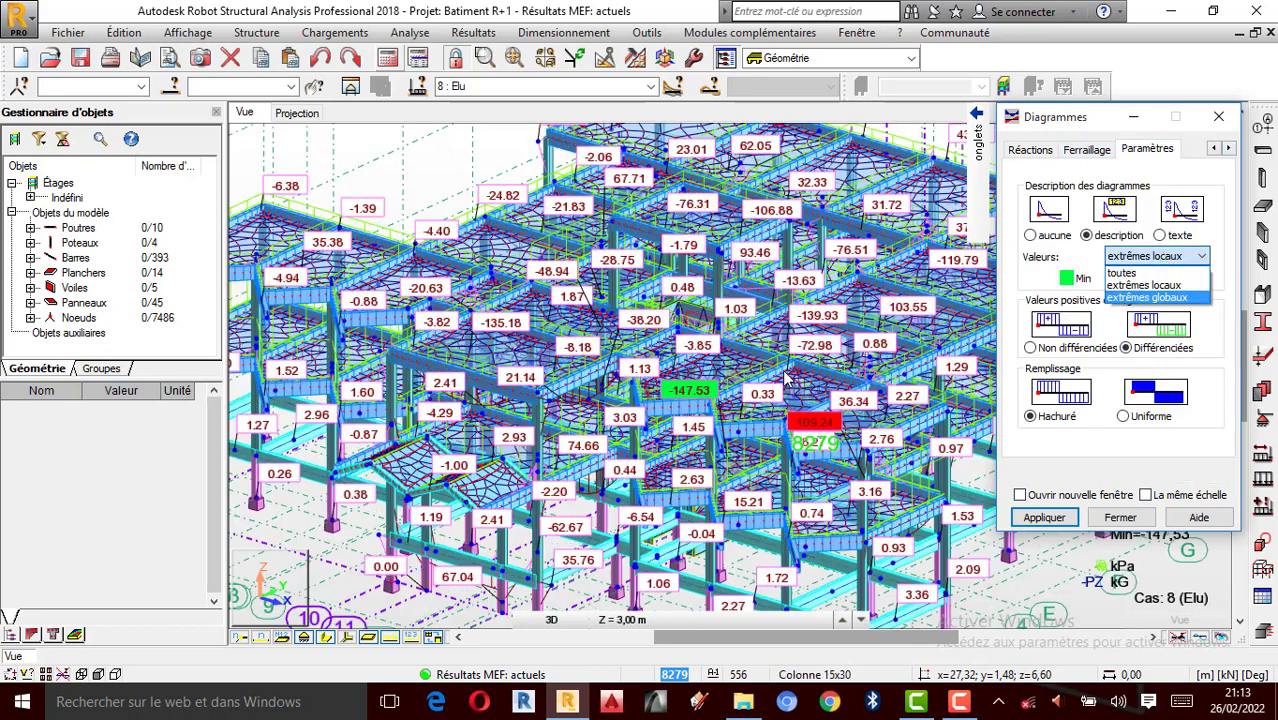
scroll(822, 425, "up", 1)
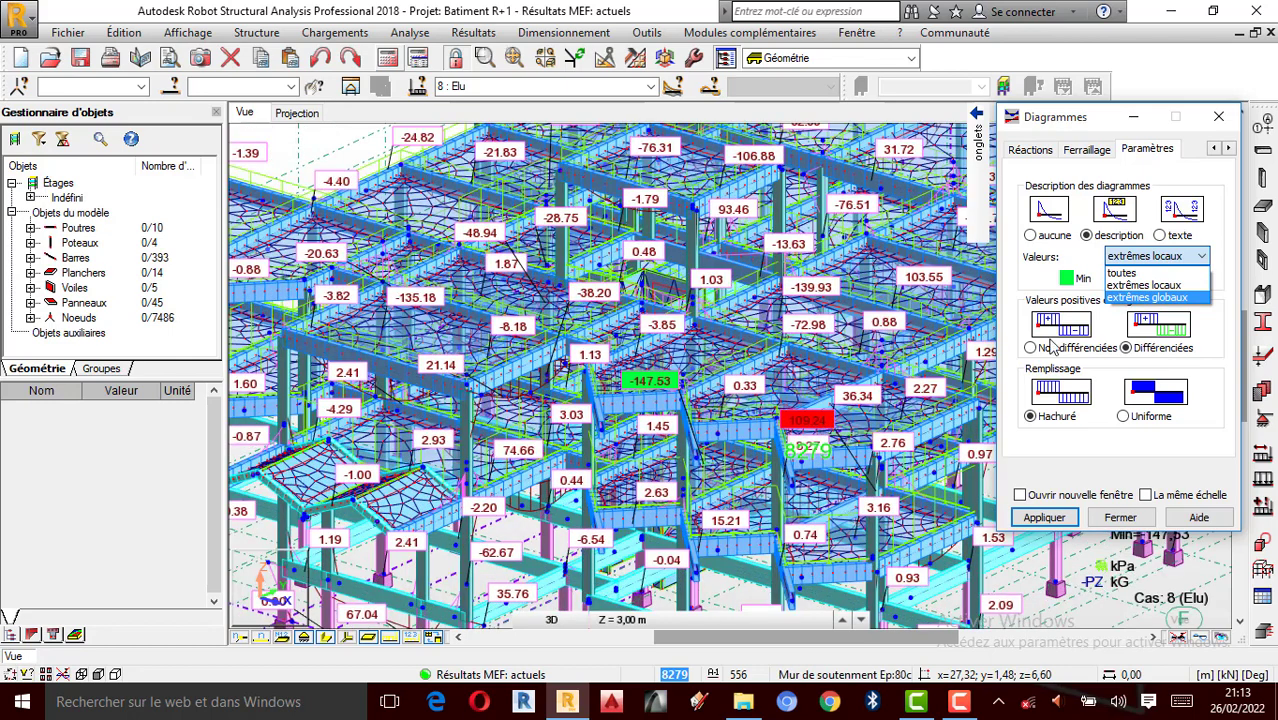
left_click(1145, 298)
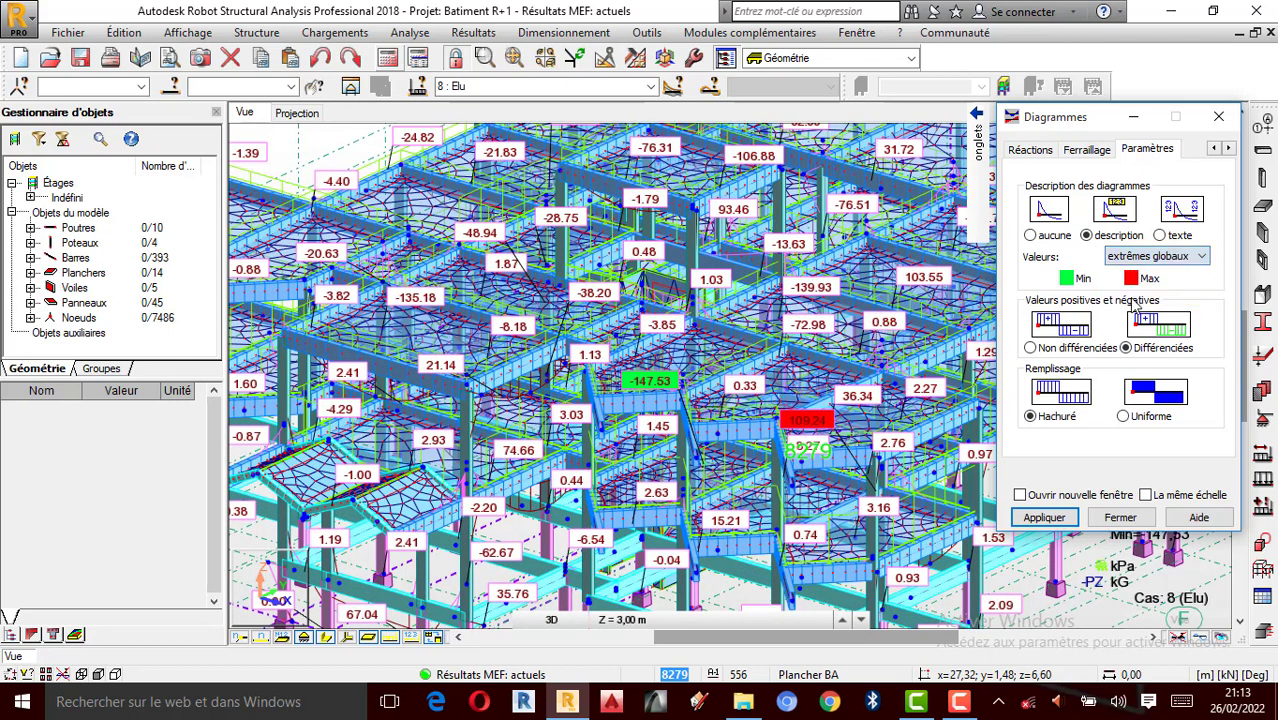
left_click(1044, 517)
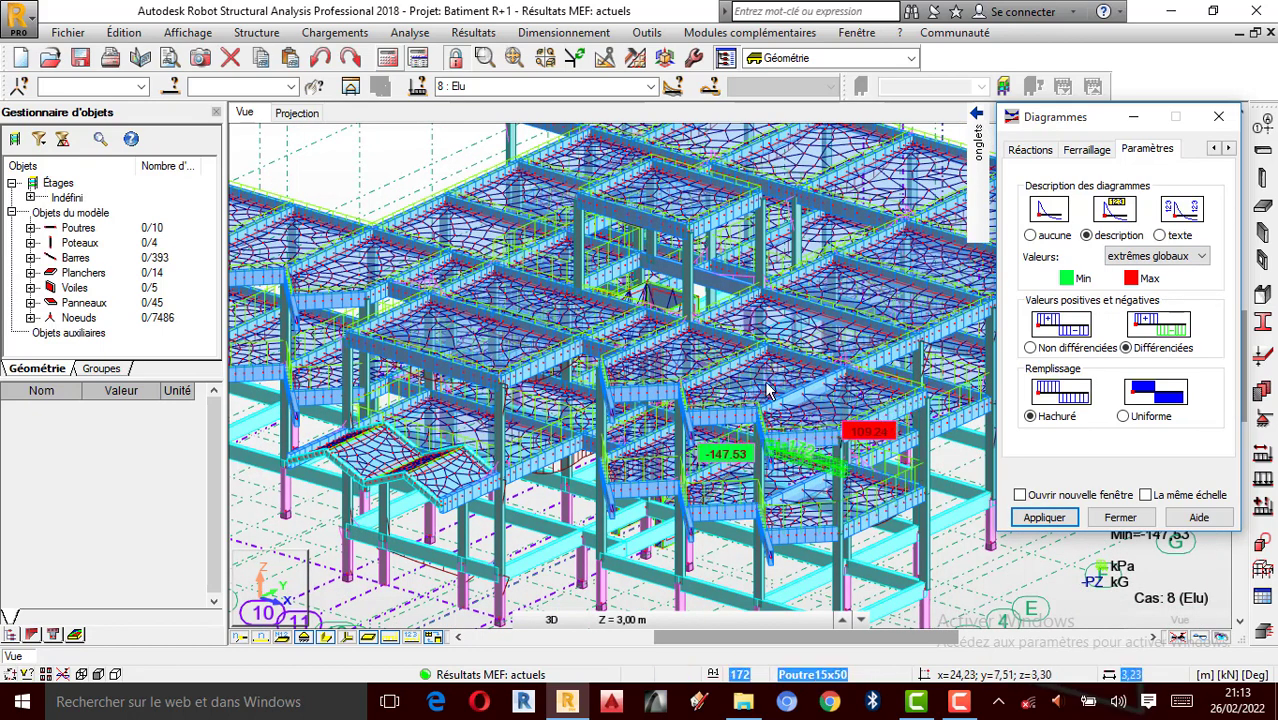
scroll(803, 456, "down", 2)
Enlarge the Moment My diagrams on the bars, settling on a scale of 50 kN*m per cm.
mouse_move(980, 148)
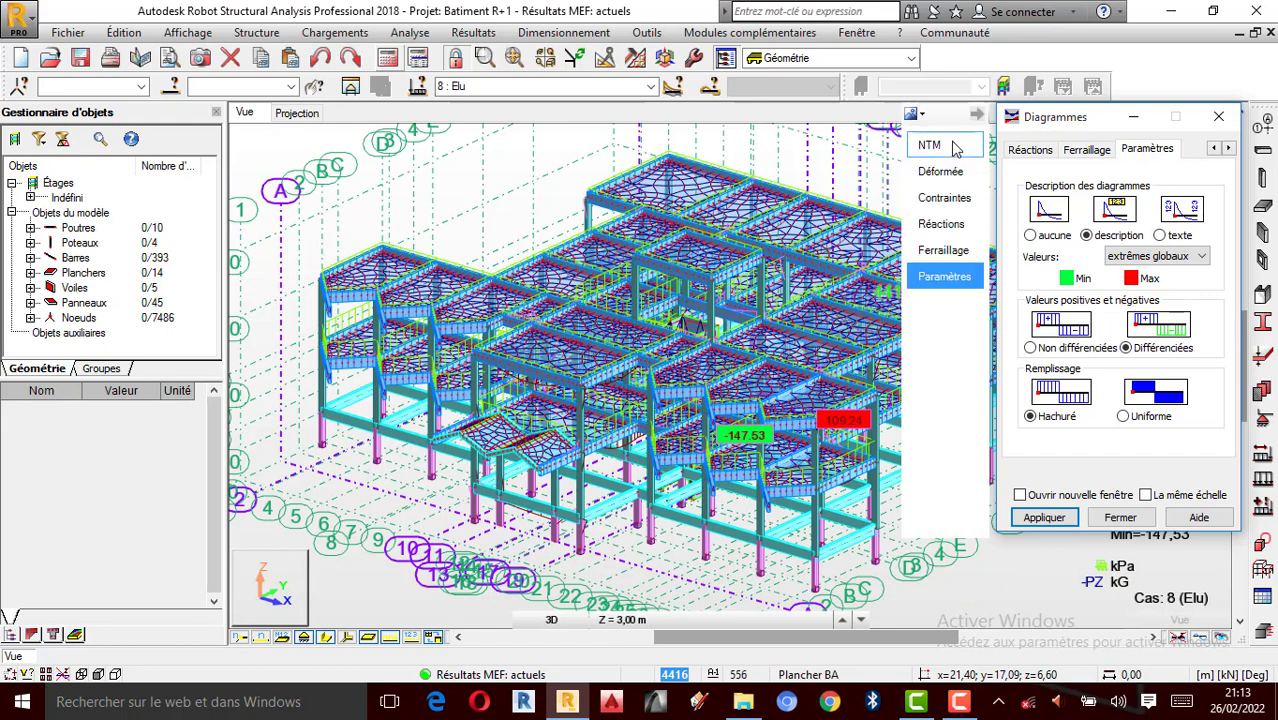
left_click(929, 145)
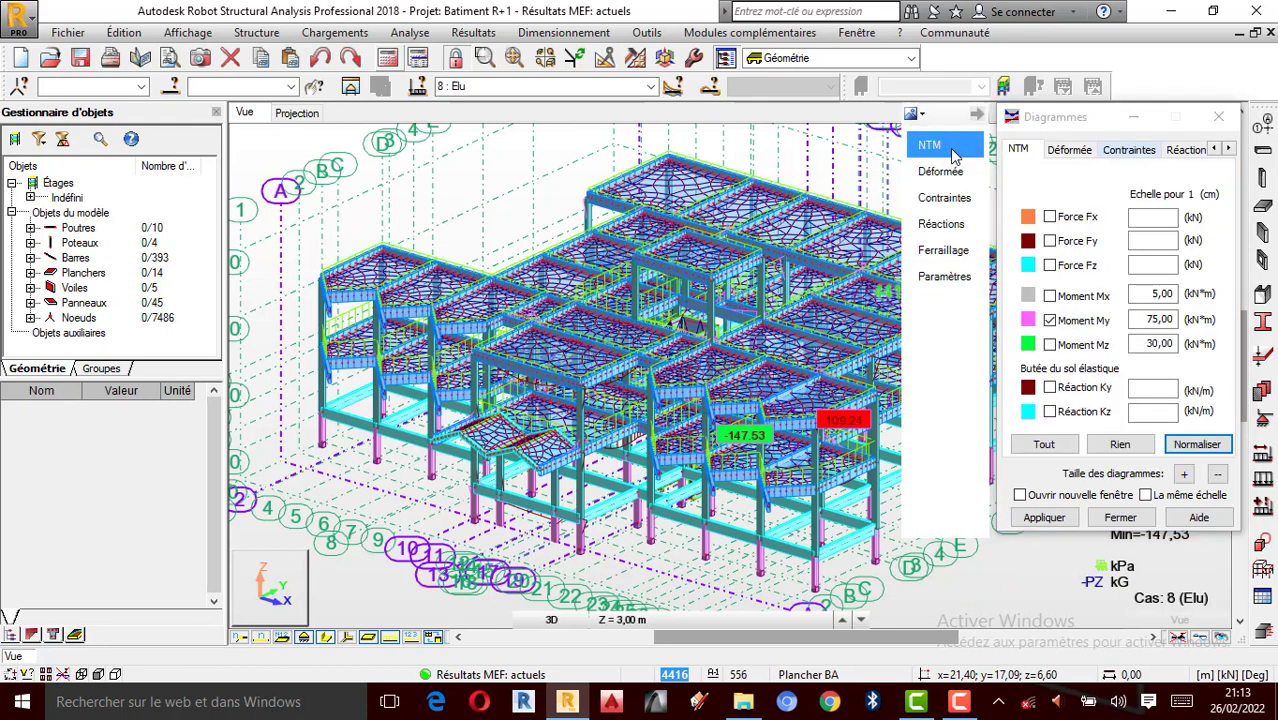
left_click(1184, 474)
left_click(1045, 520)
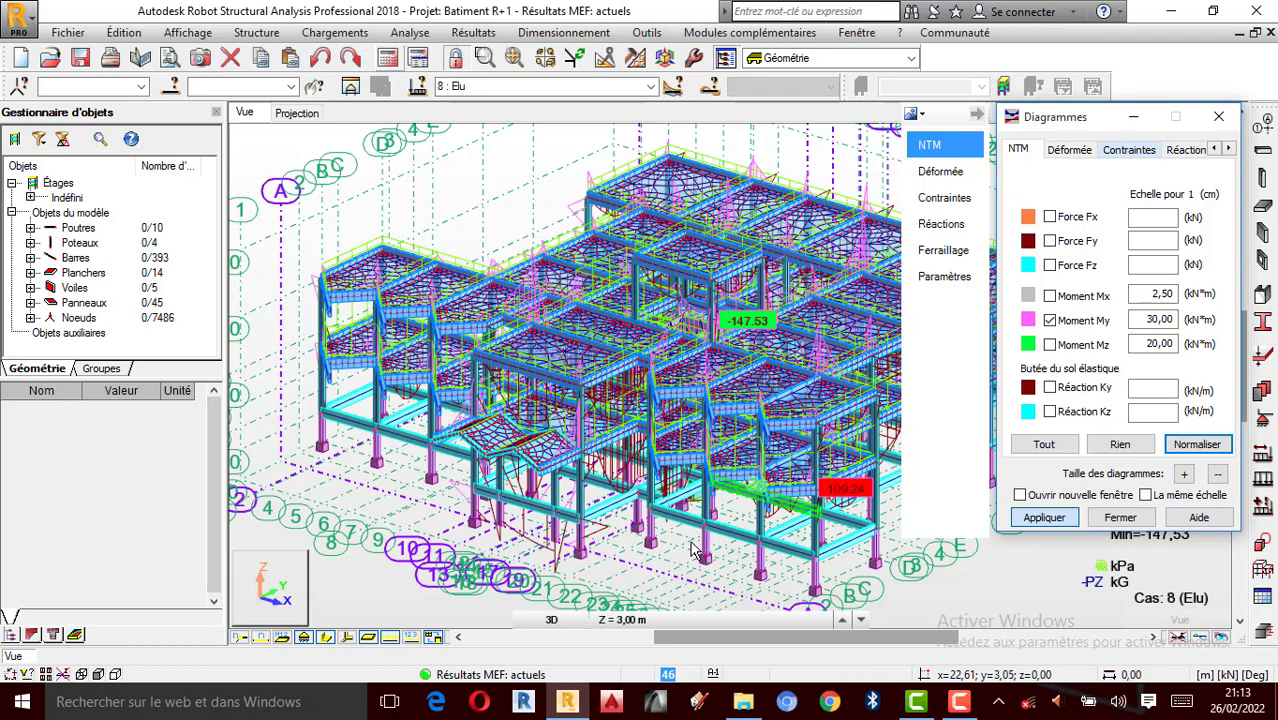
right_click(557, 288)
left_click(599, 362)
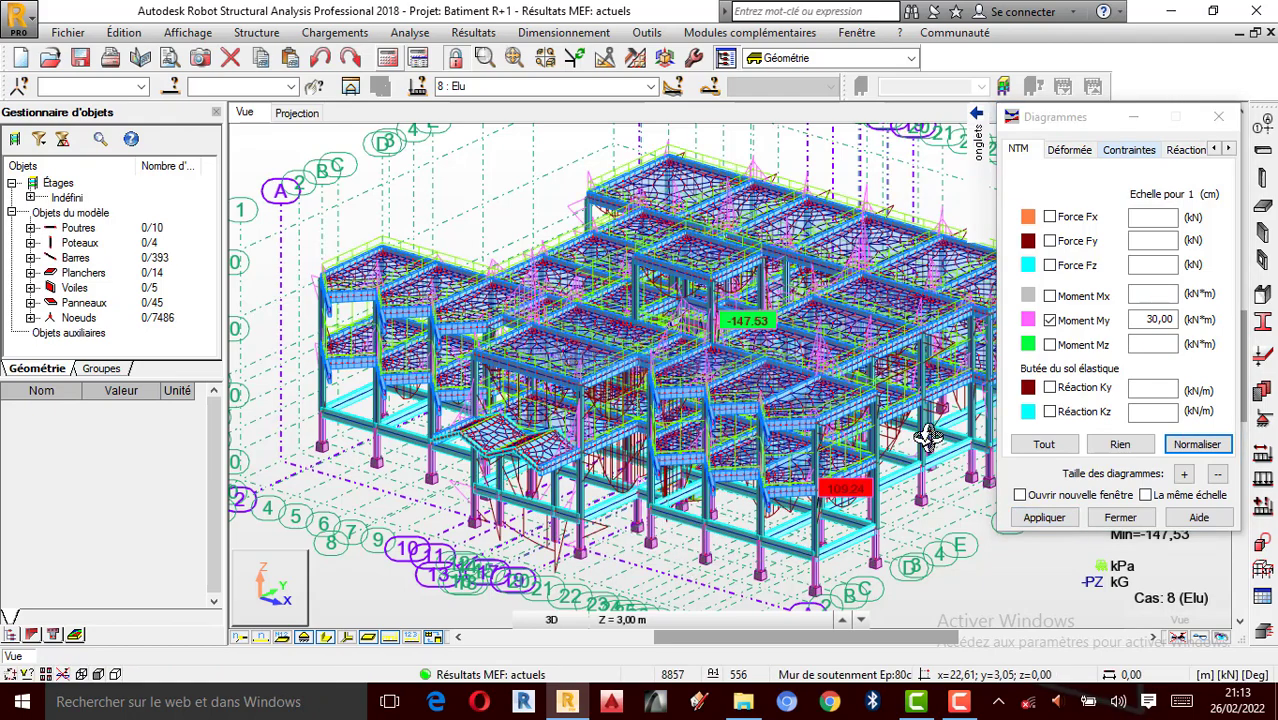
left_click_drag(599, 362, 927, 421)
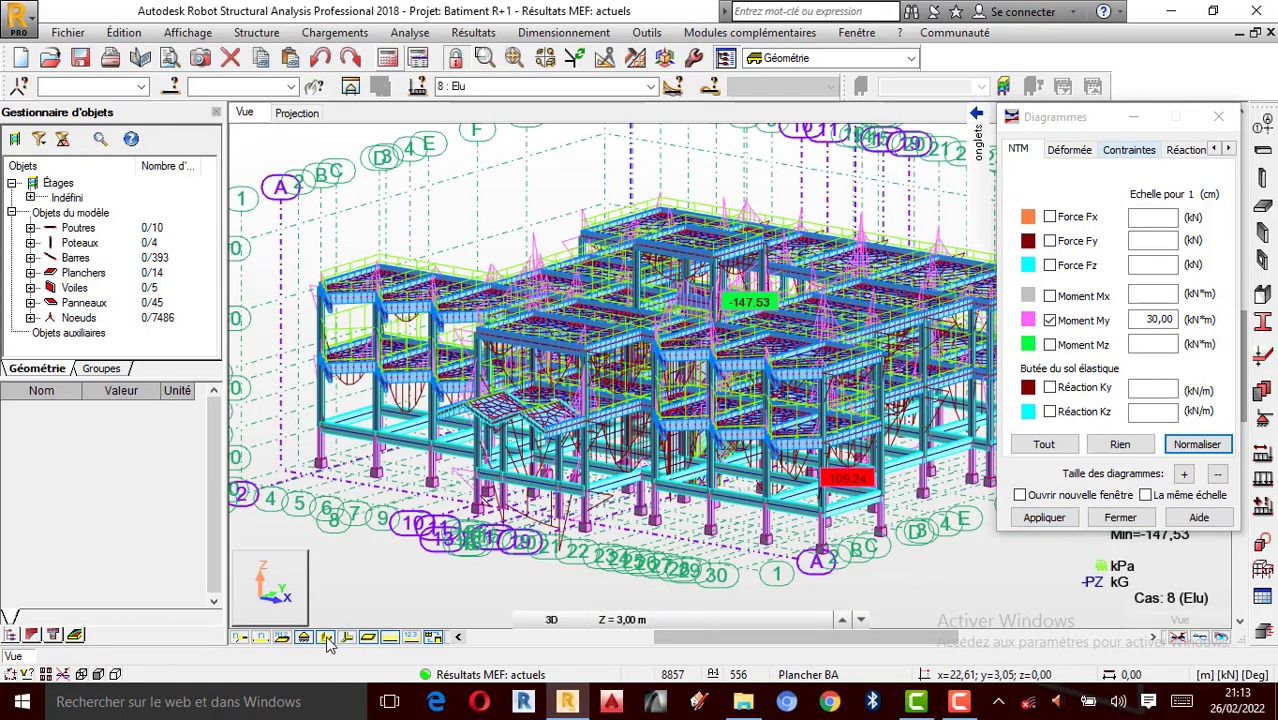
left_click_drag(749, 481, 802, 414)
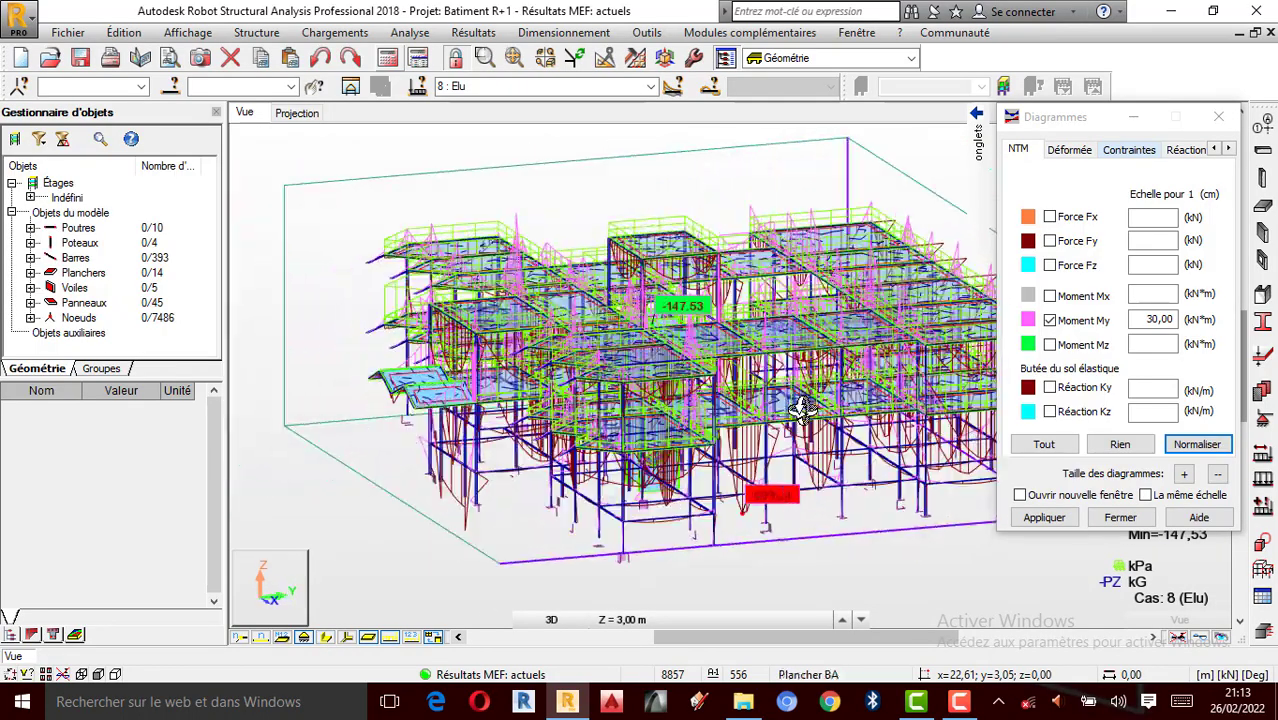
left_click(1185, 474)
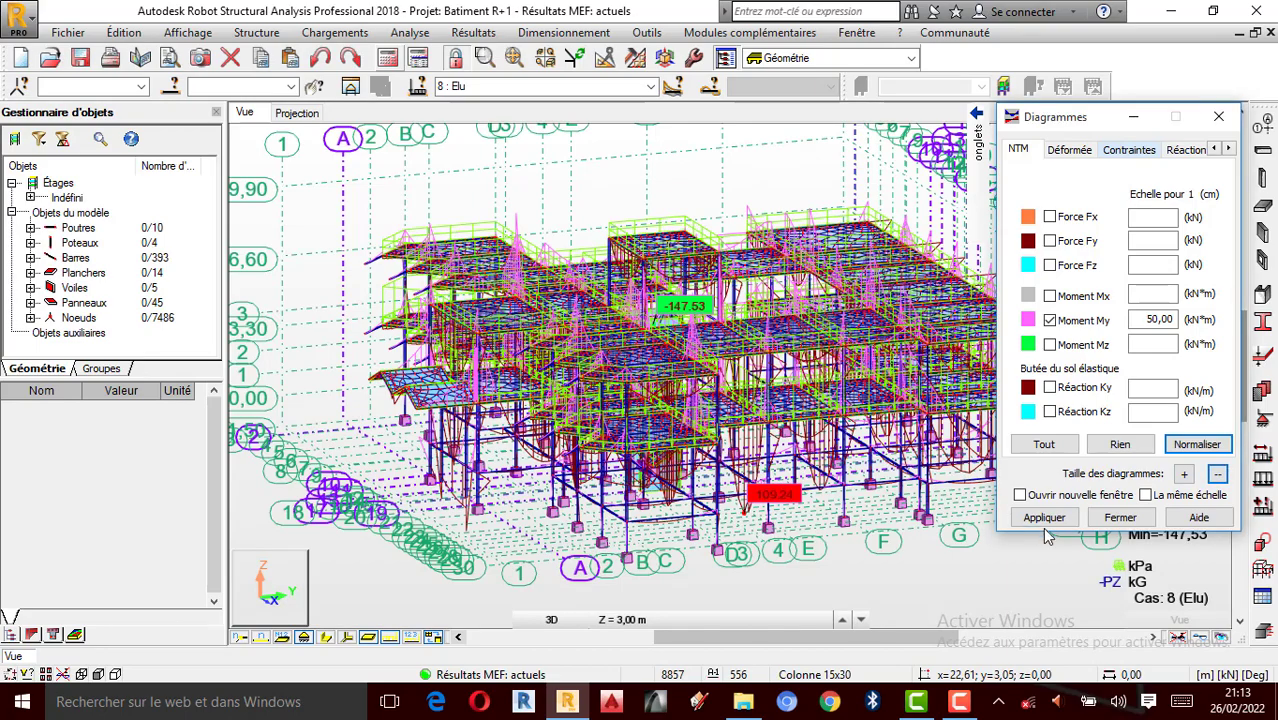
left_click(1044, 517)
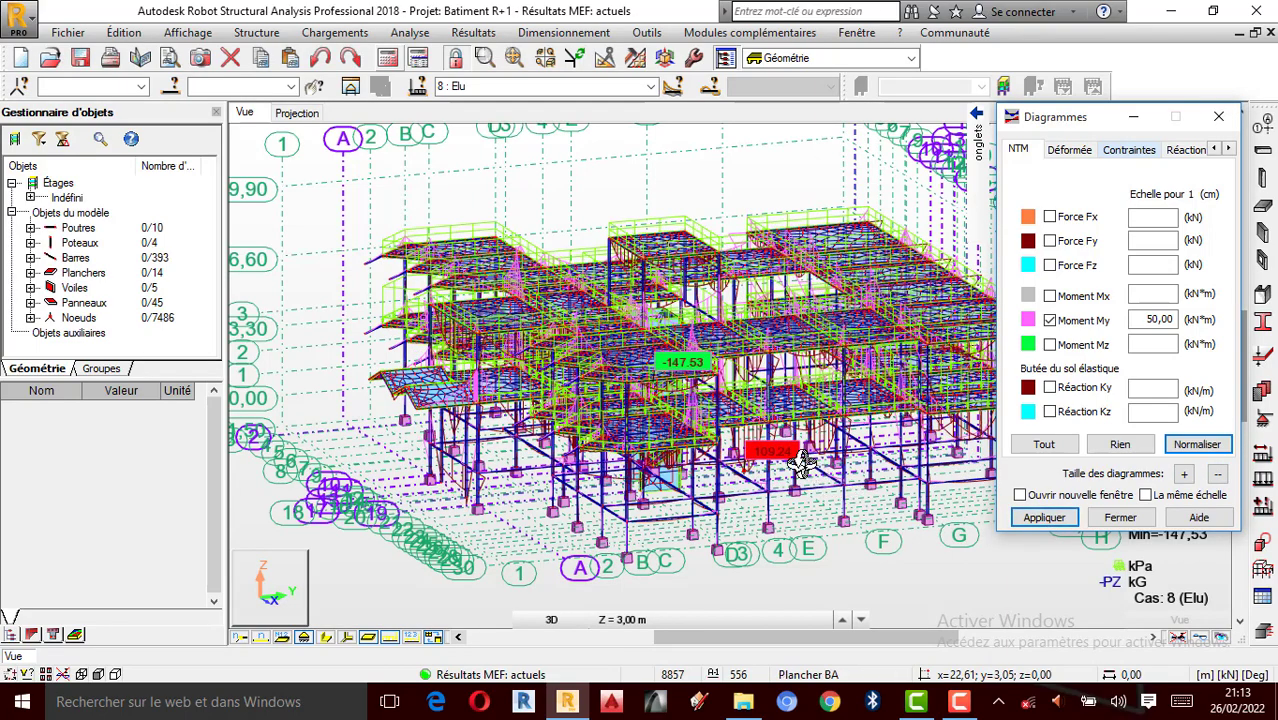
Locate the beam near the red maximum Moment My label and select it as bar 168.
scroll(758, 441, "up", 1)
scroll(760, 441, "up", 3)
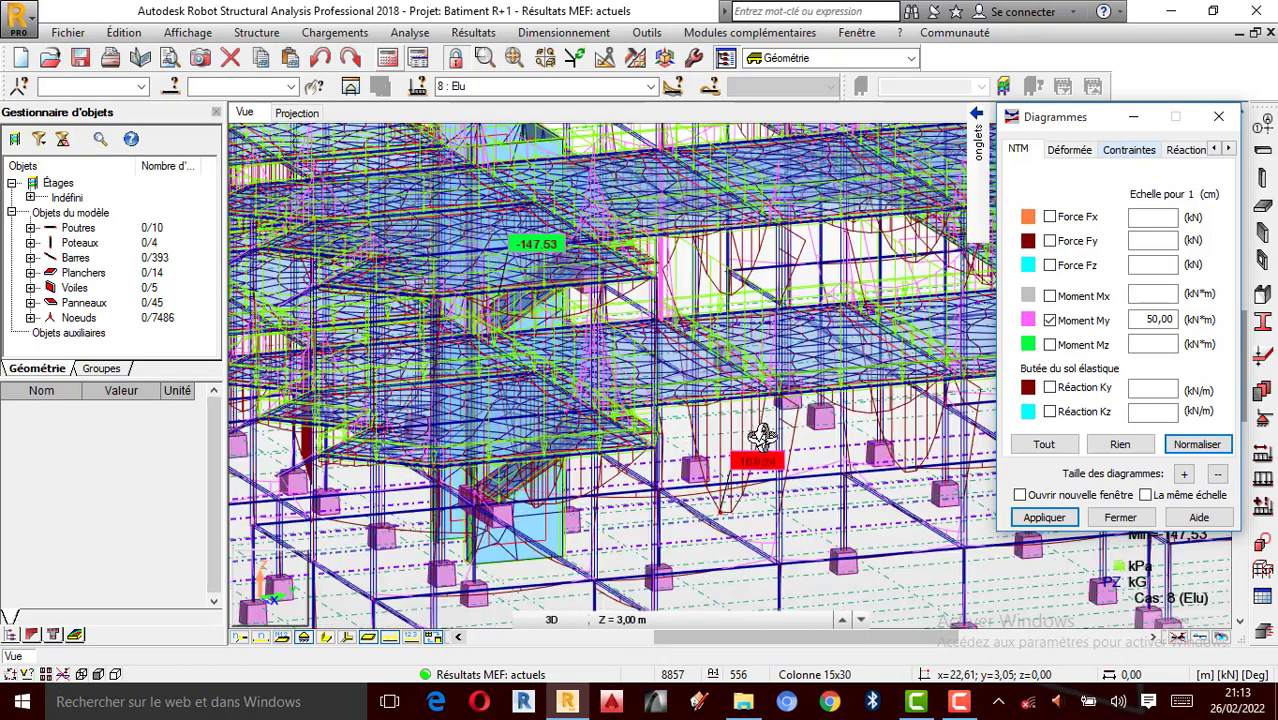
scroll(765, 403, "up", 1)
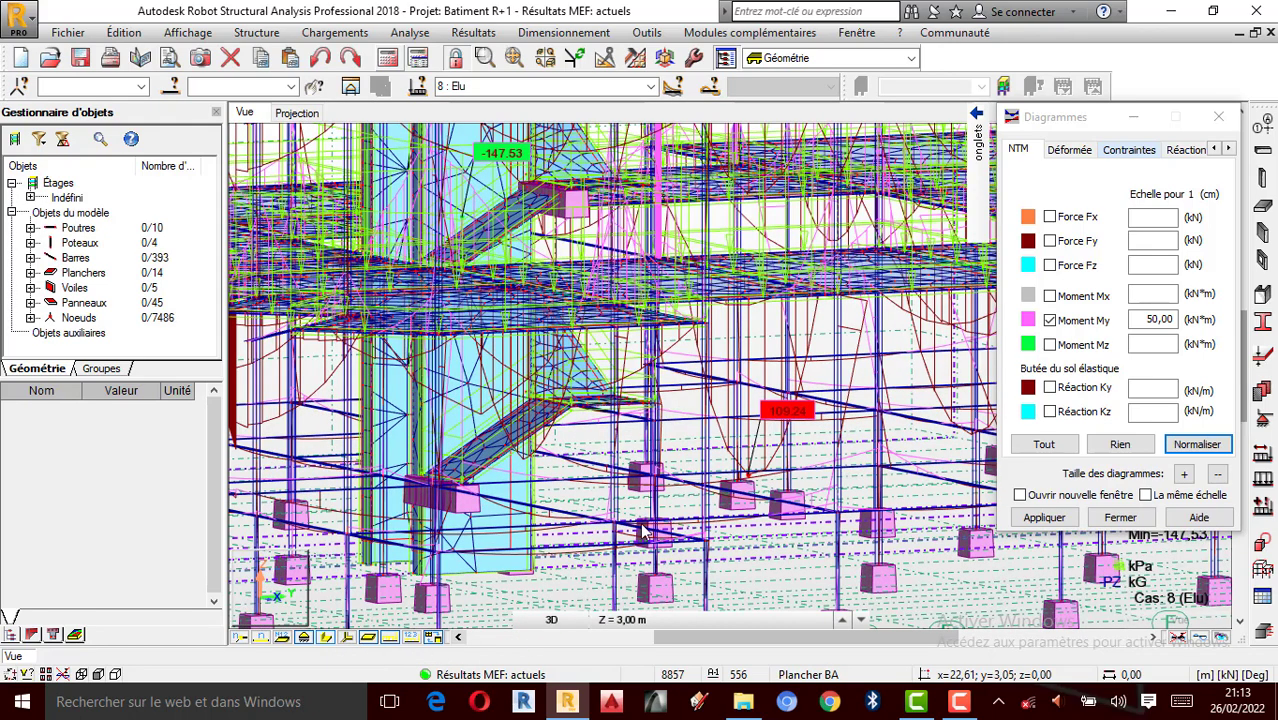
middle_click_drag(845, 436, 790, 261, "shift")
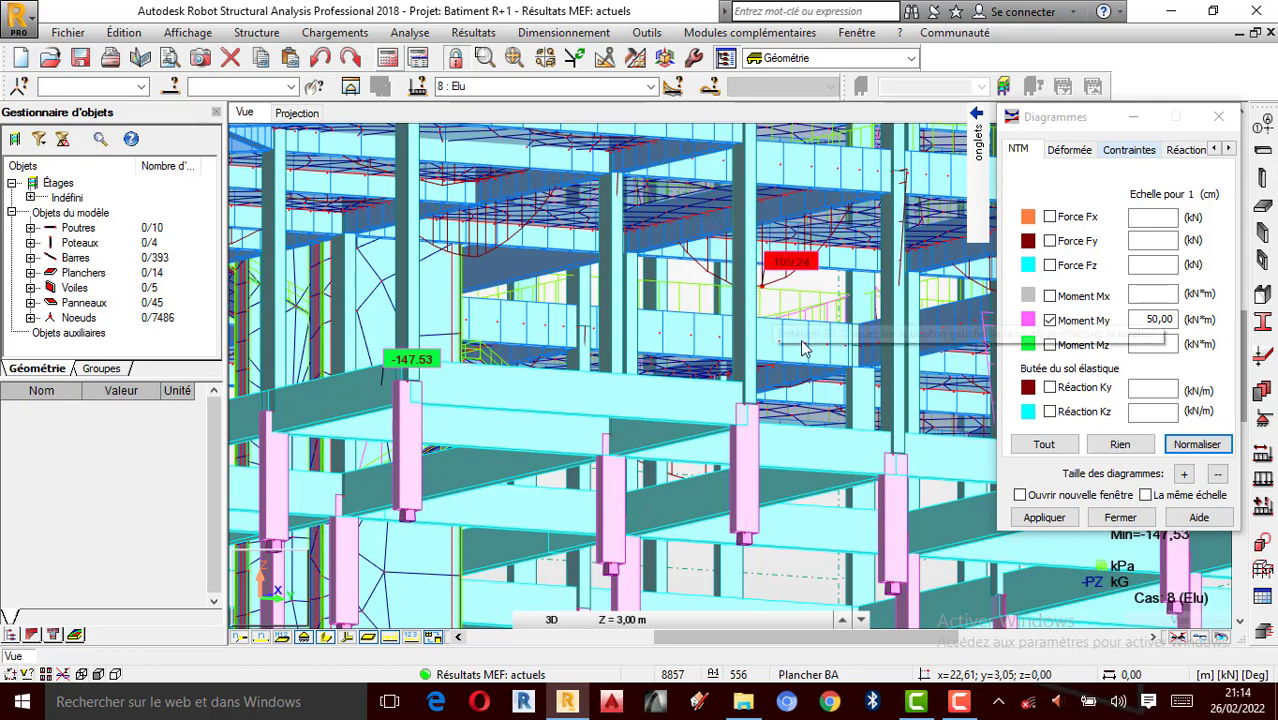
right_click(785, 578)
left_click(746, 334)
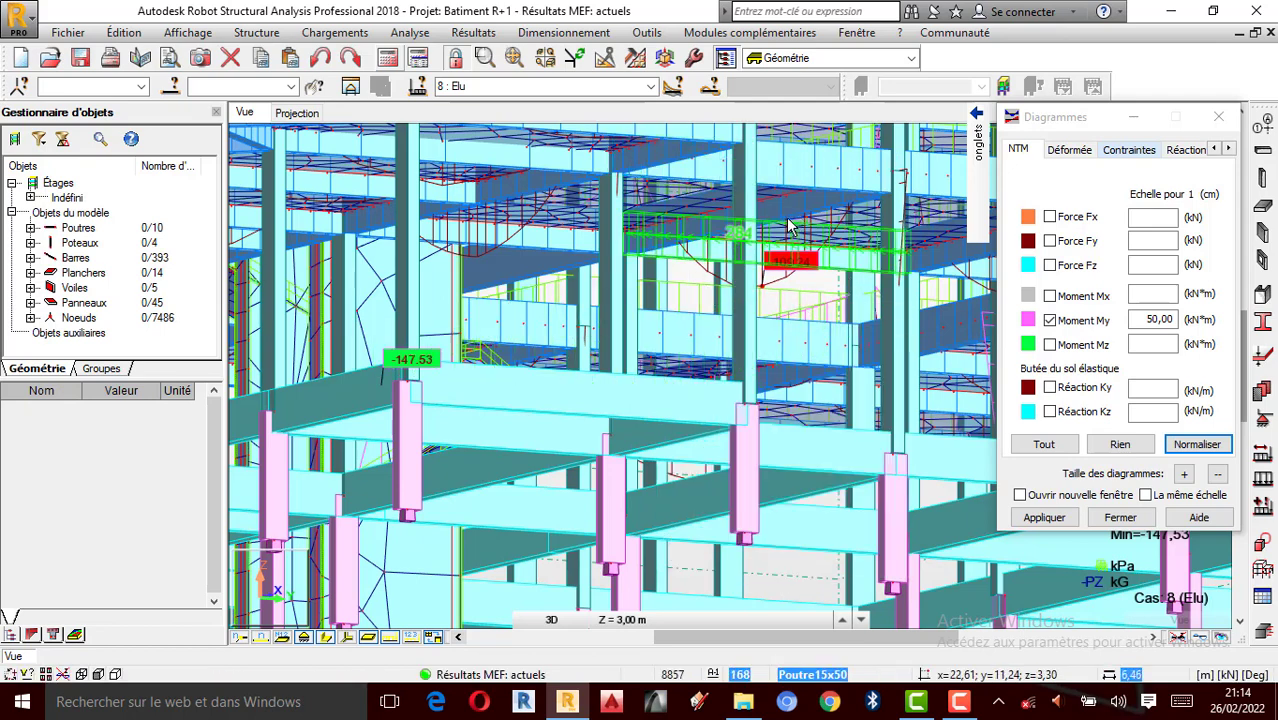
left_click(795, 220)
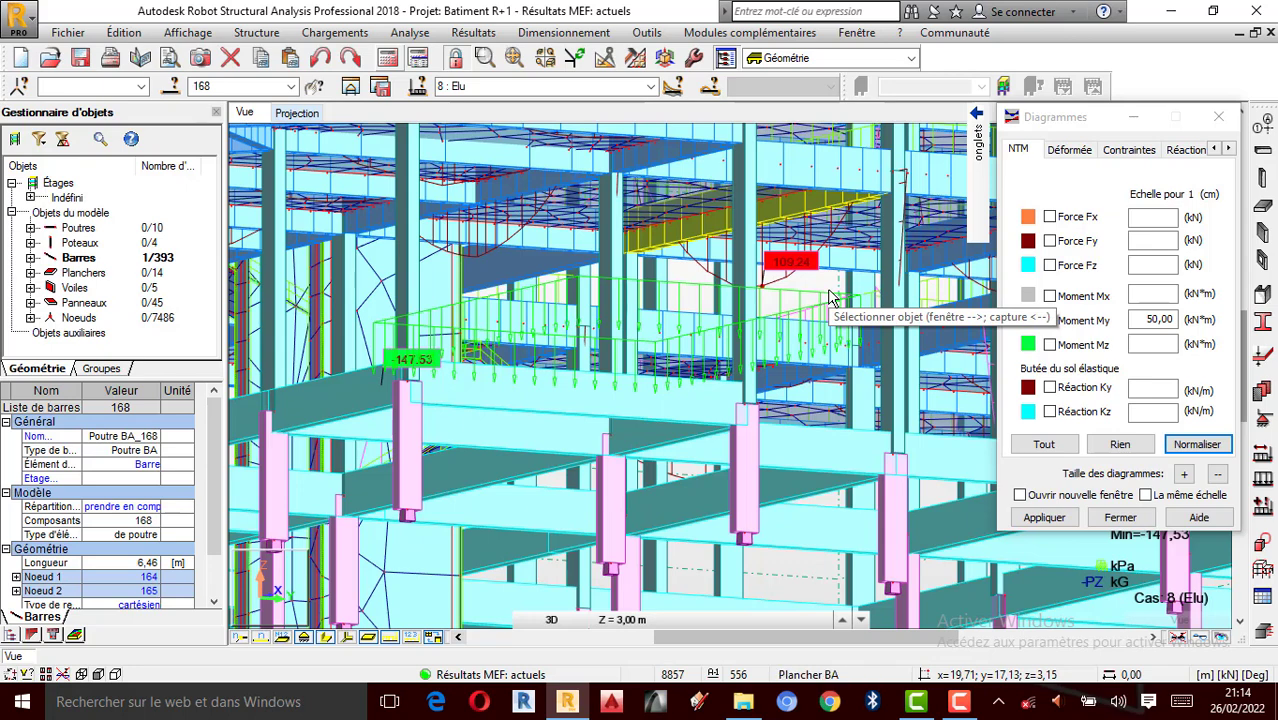
Examine the bar forces table for the selected beam's values and the global extremes, and return to the model view.
left_click(474, 33)
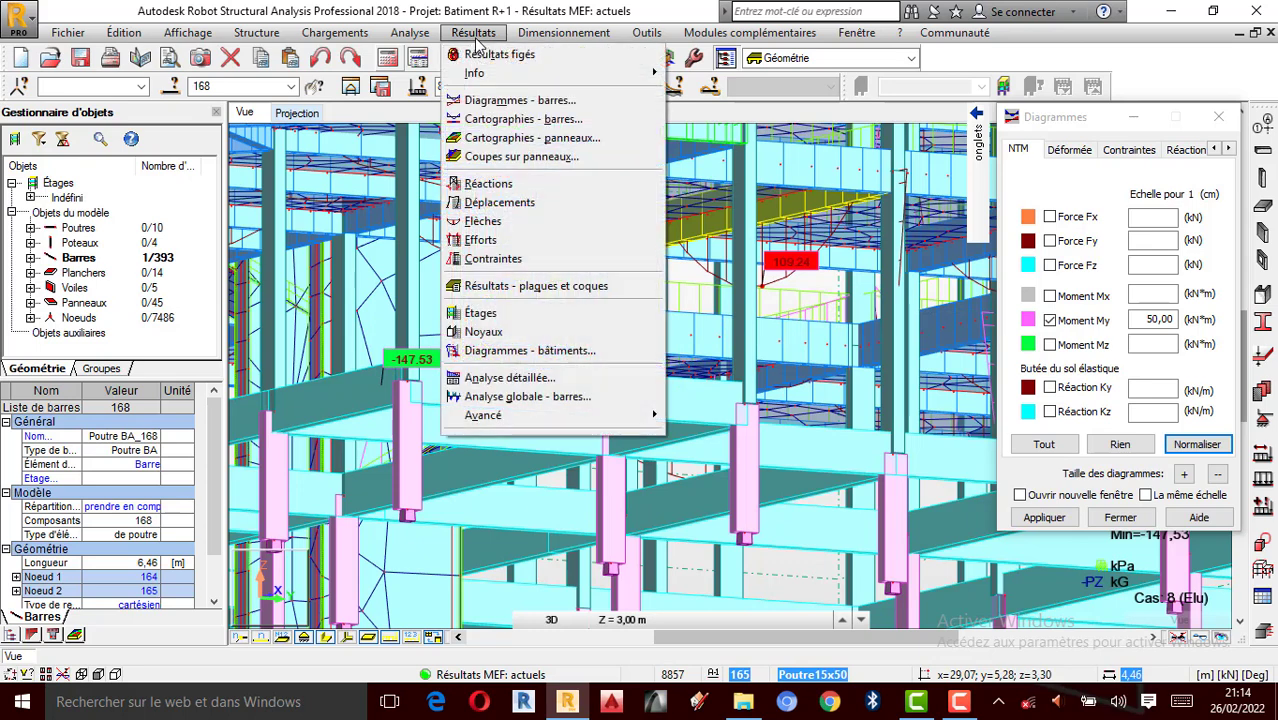
left_click(480, 241)
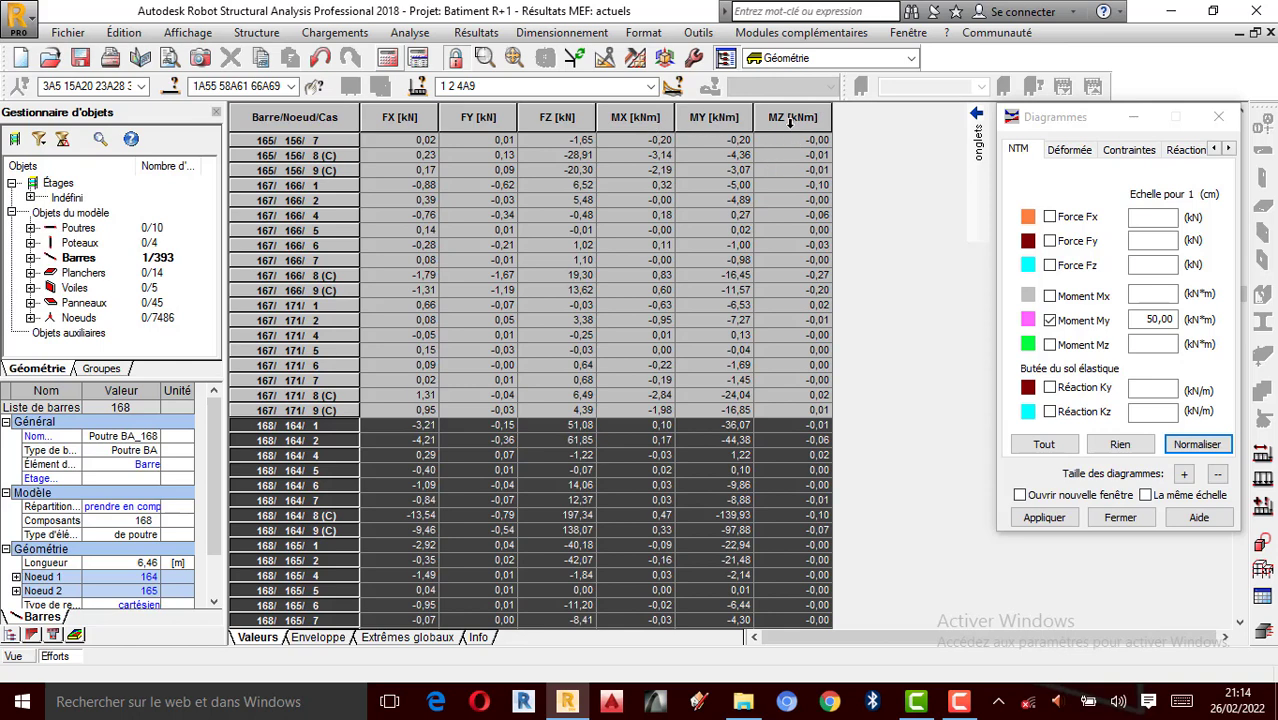
left_click(424, 643)
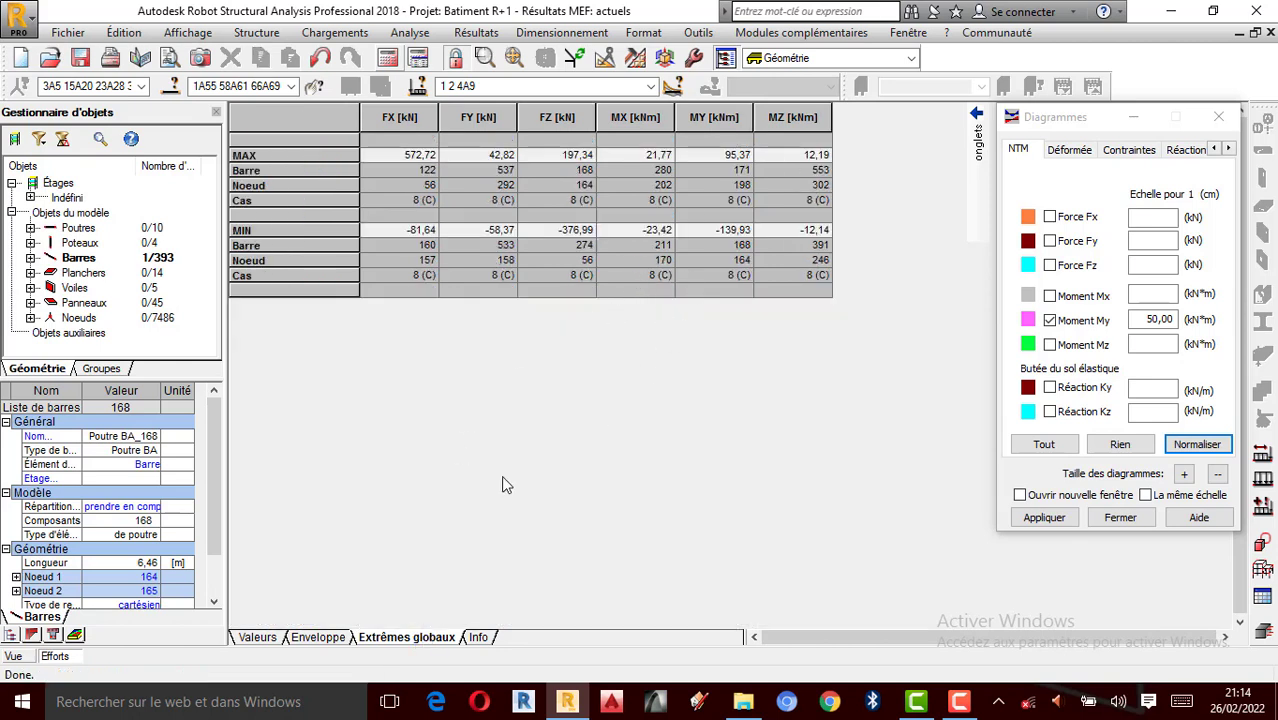
left_click(257, 638)
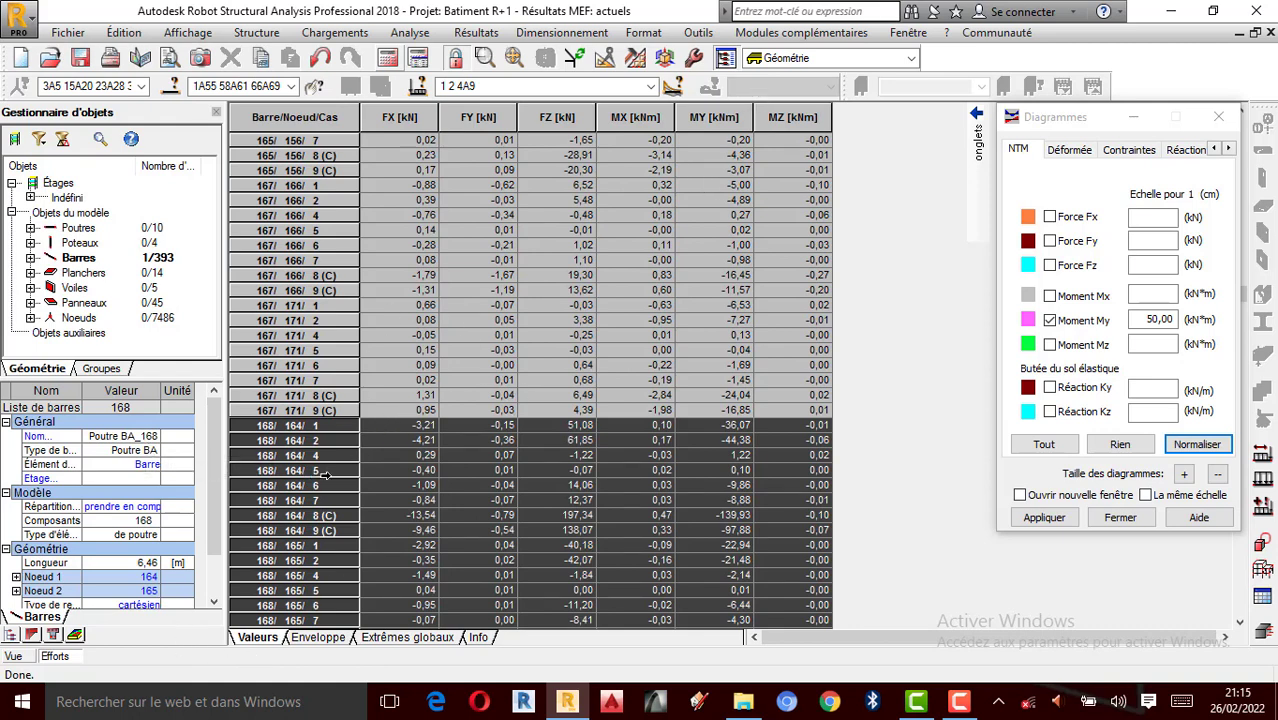
left_click(14, 657)
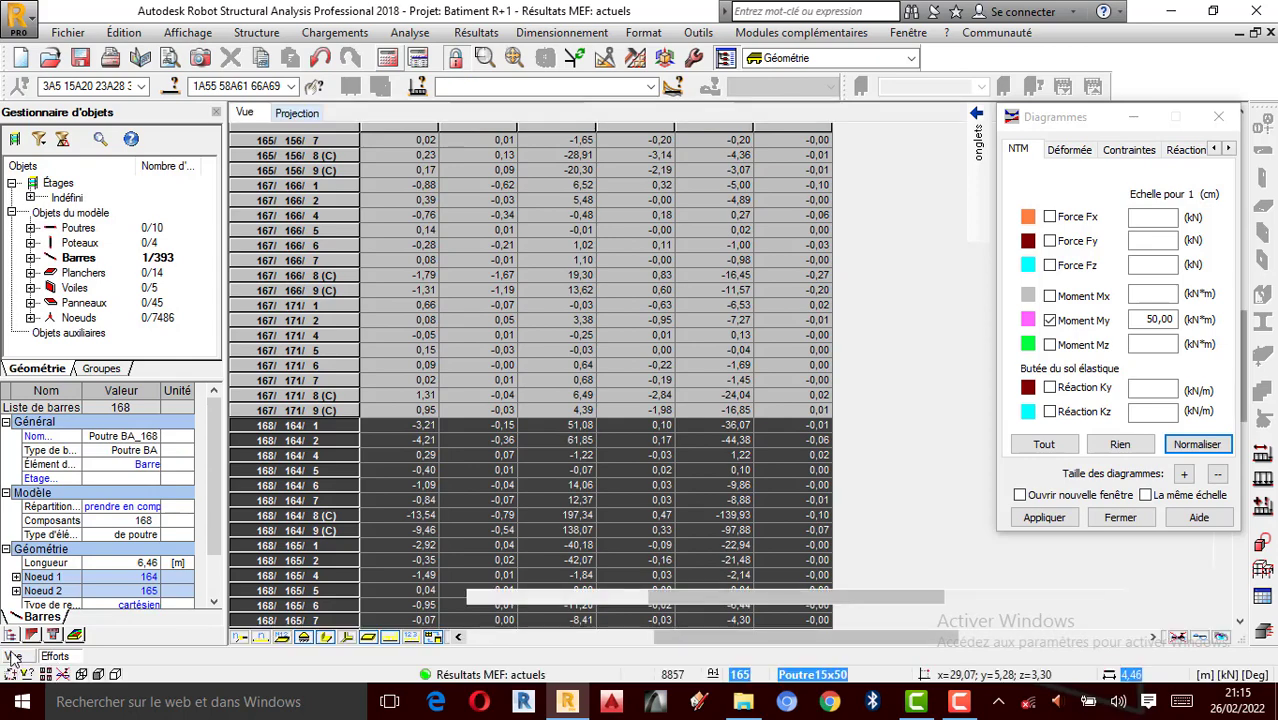
Clear the selection and reselect bar 168 by its number to locate it in the model.
scroll(806, 610, "down", 5)
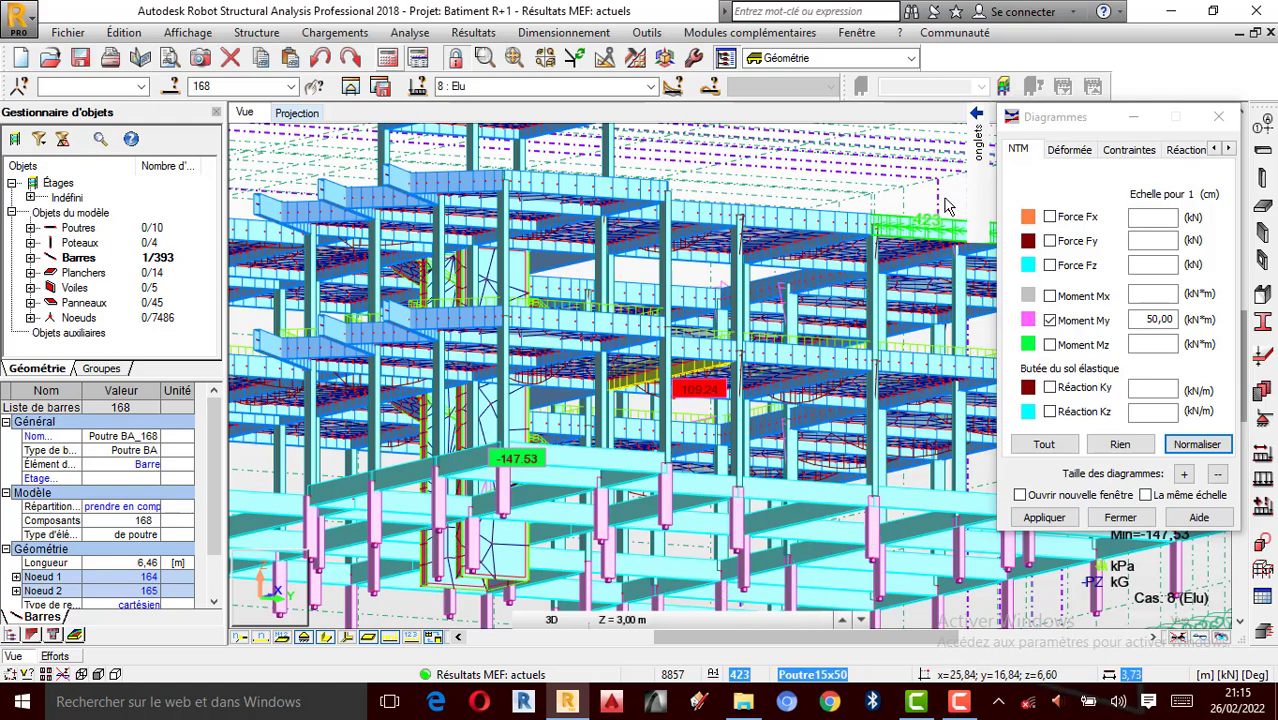
right_click(766, 171)
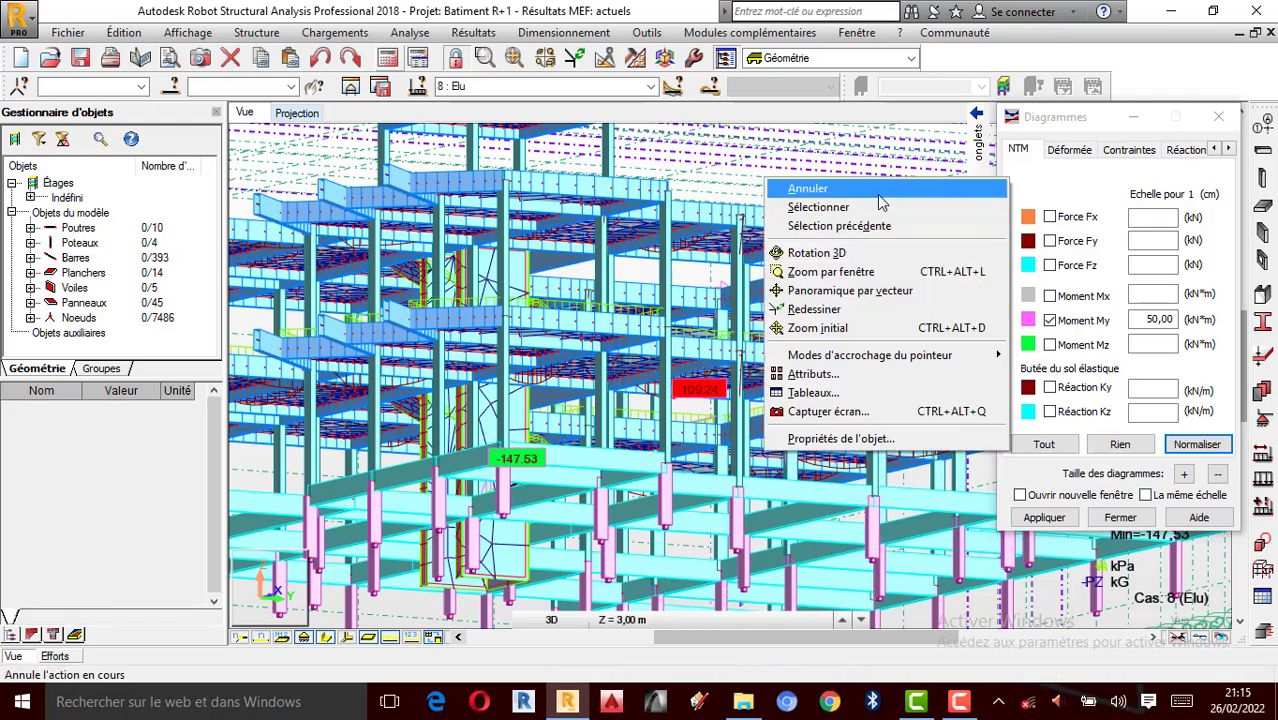
left_click(800, 241)
left_click_drag(785, 251, 756, 354)
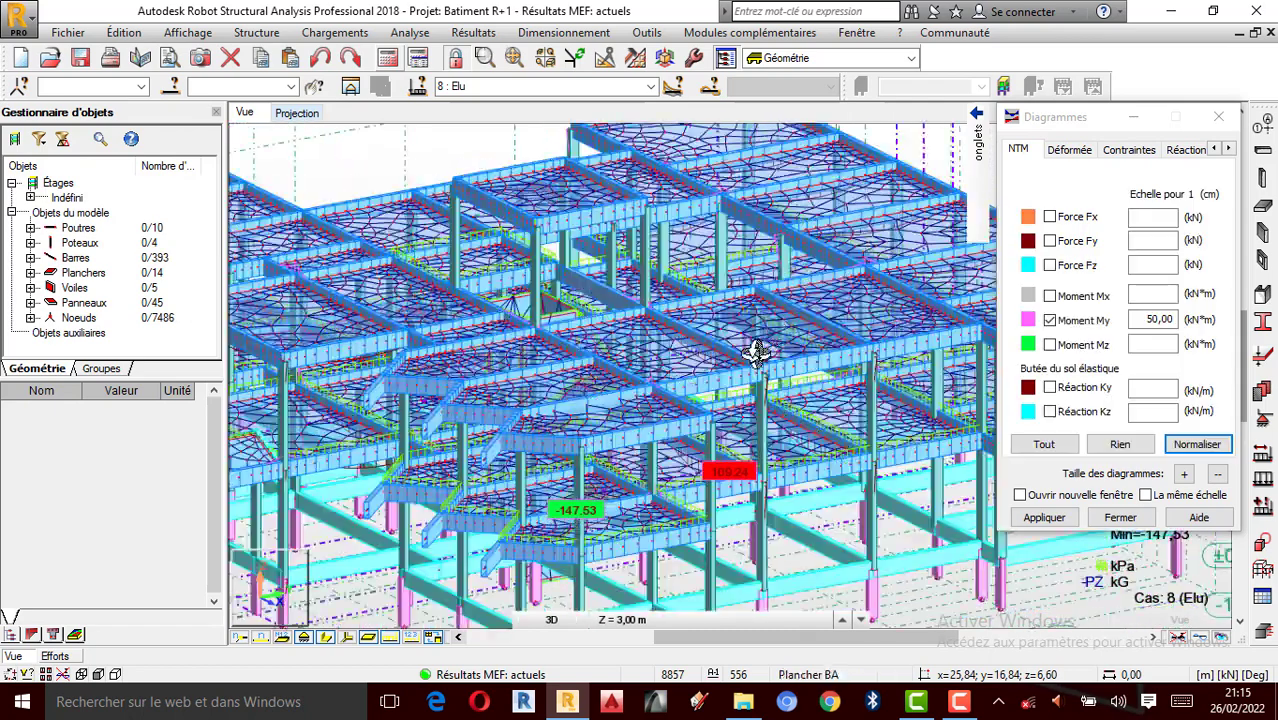
left_click(231, 90)
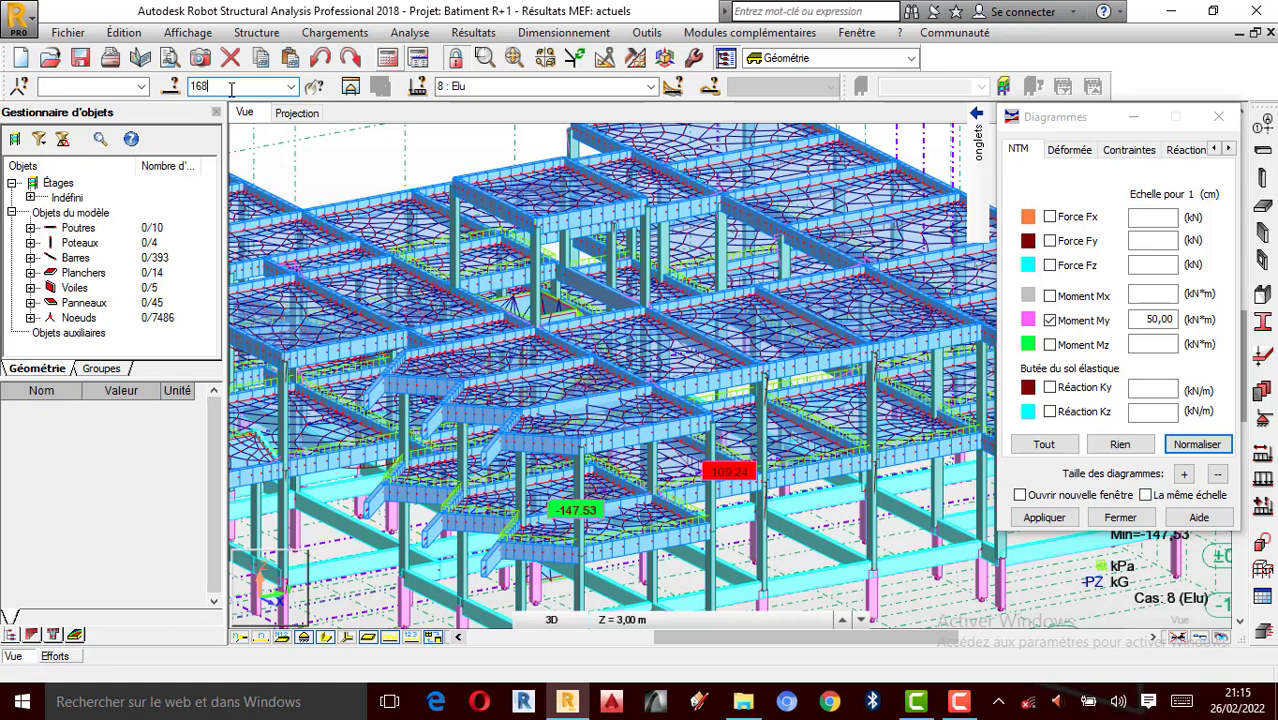
key("Return")
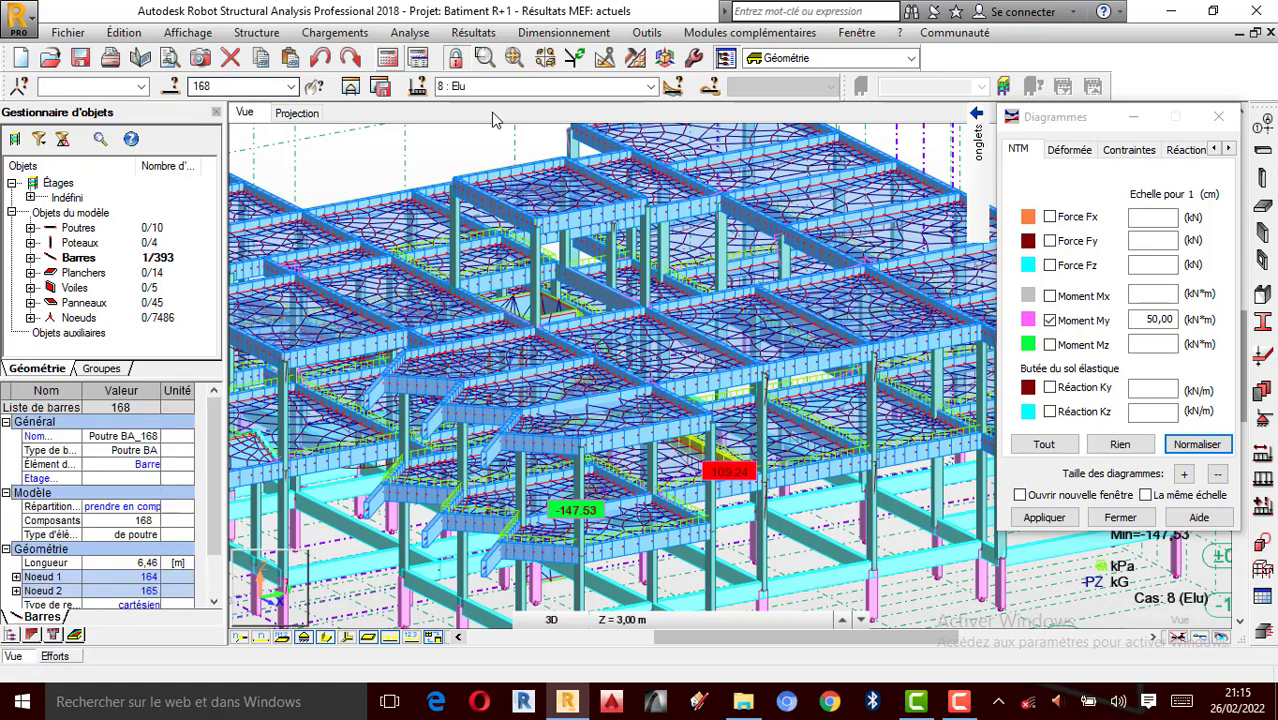
middle_click_drag(740, 512, 741, 458, "shift")
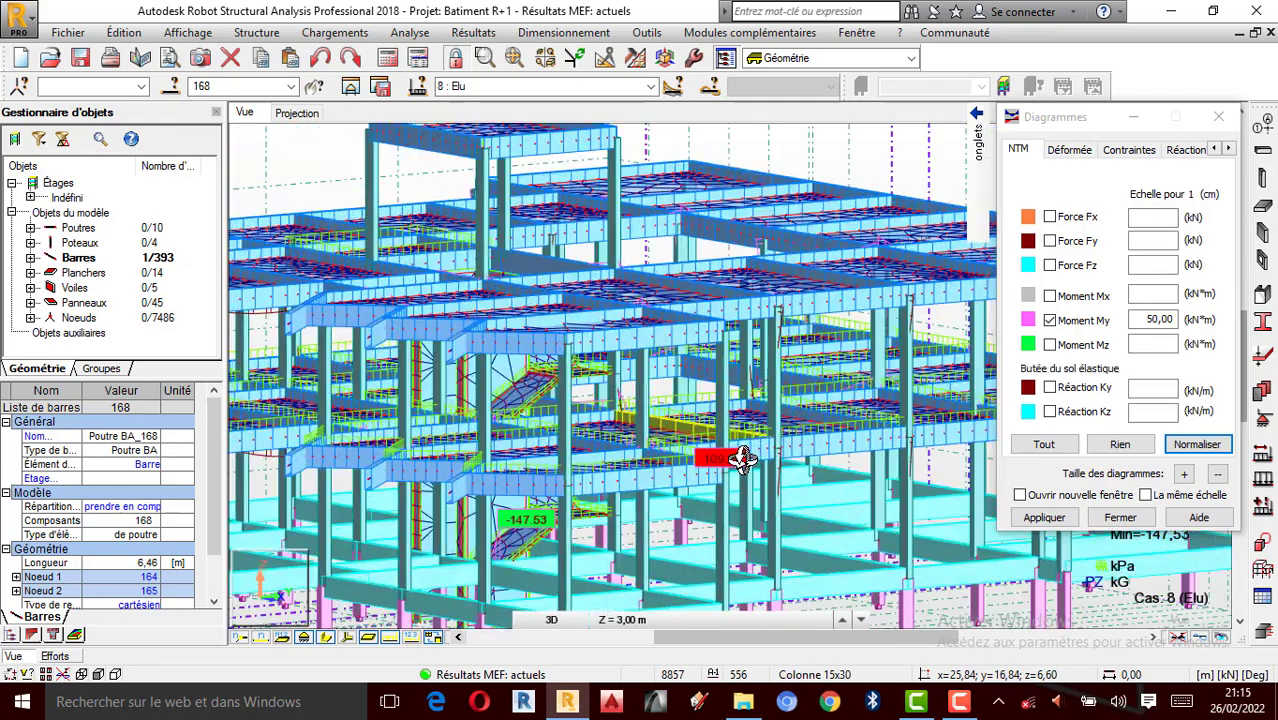
scroll(741, 458, "up", 5)
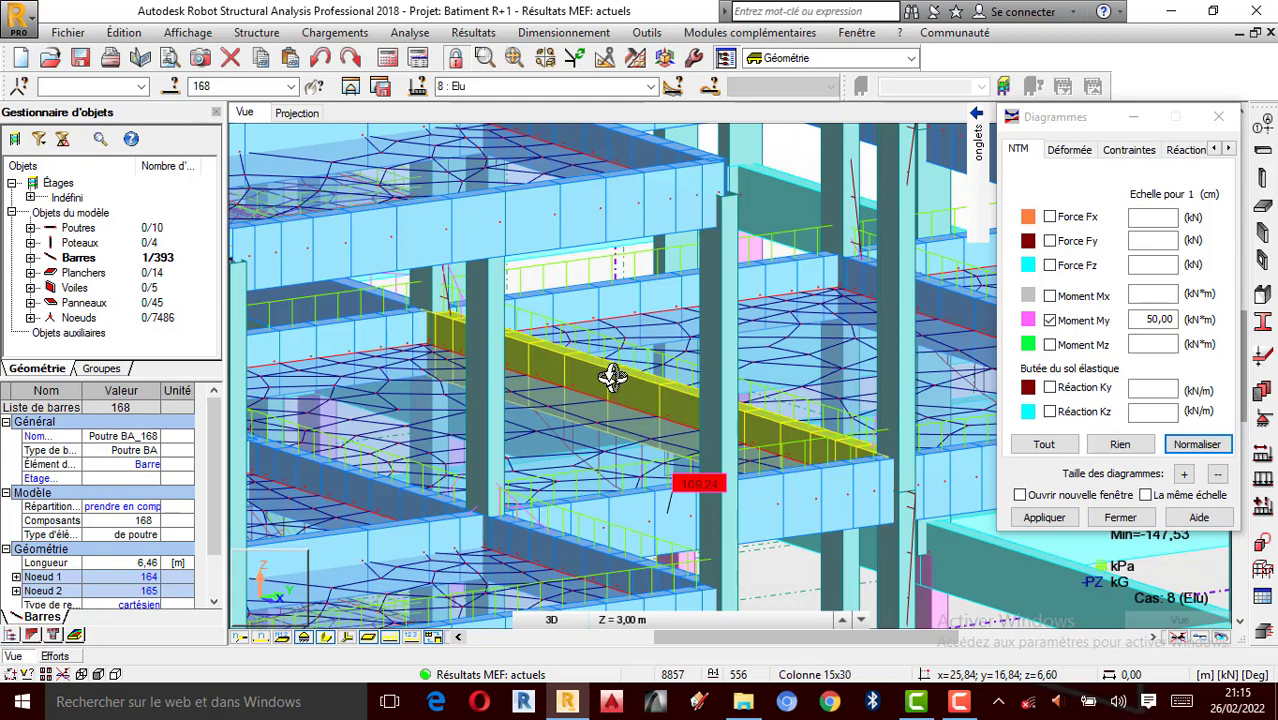
Open the object properties of bar 168 and display its My moment diagram with the extreme values.
right_click(800, 140)
left_click(745, 180)
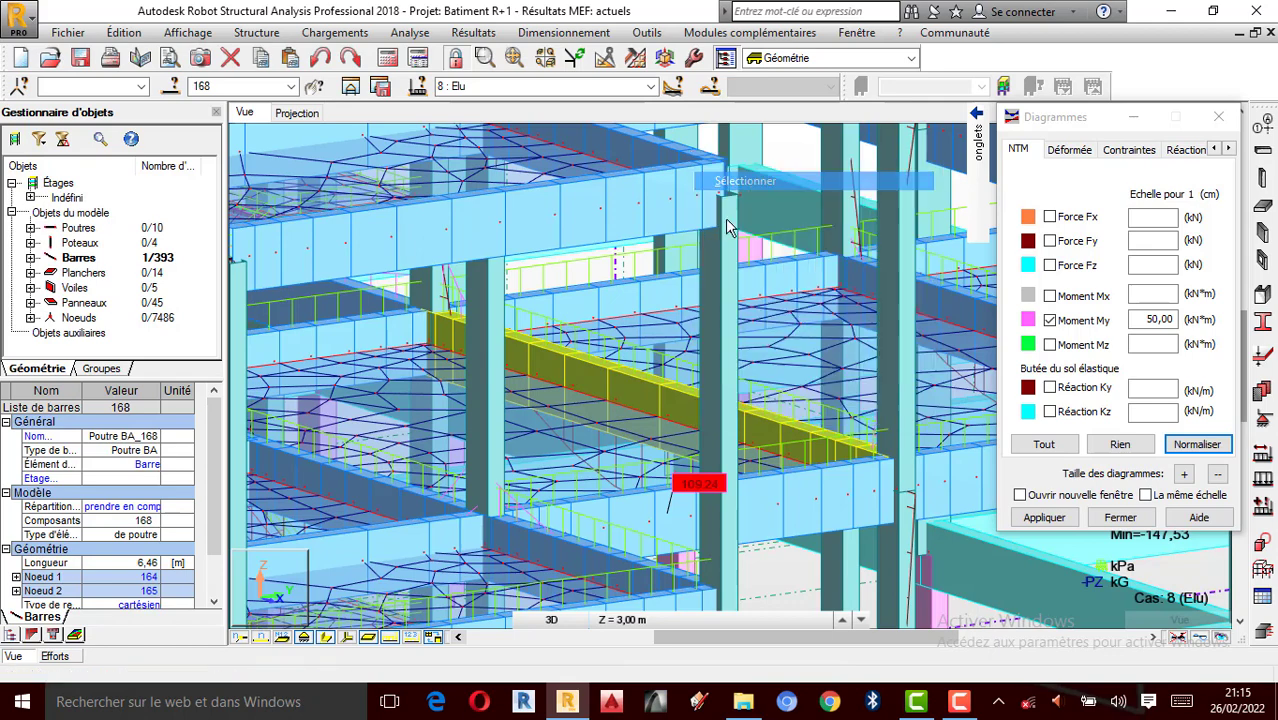
right_click(642, 386)
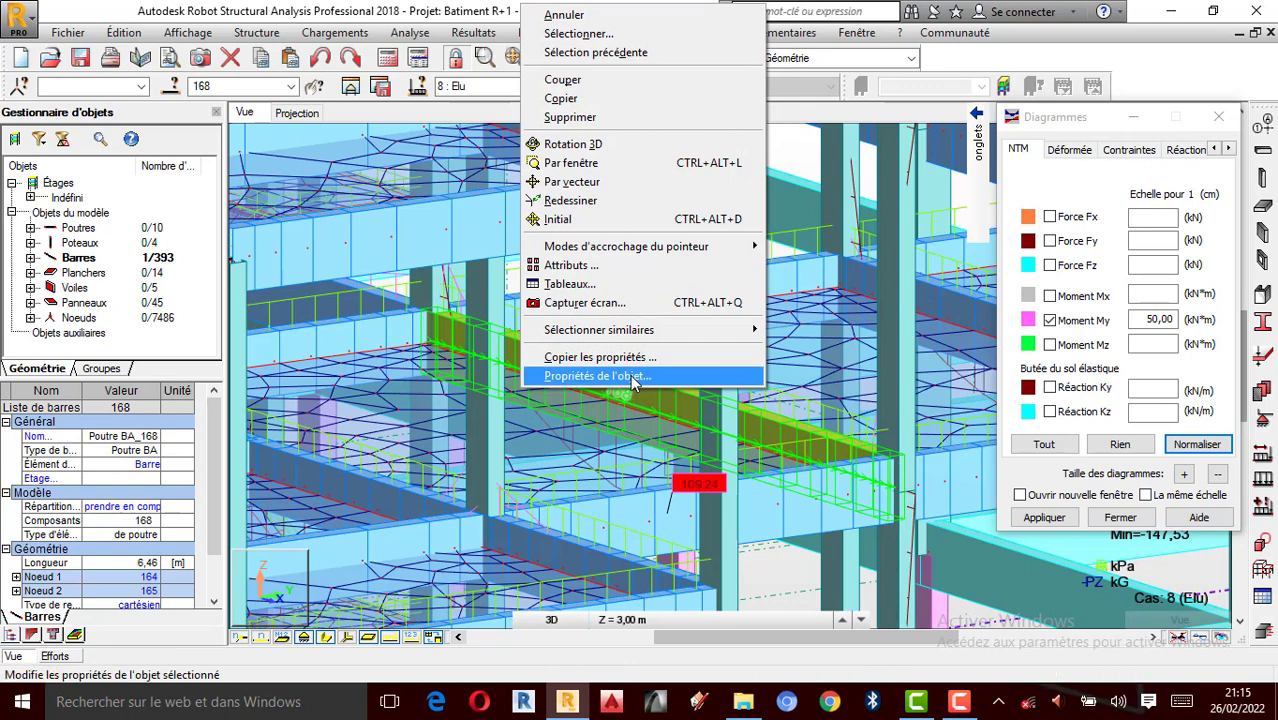
left_click(632, 377)
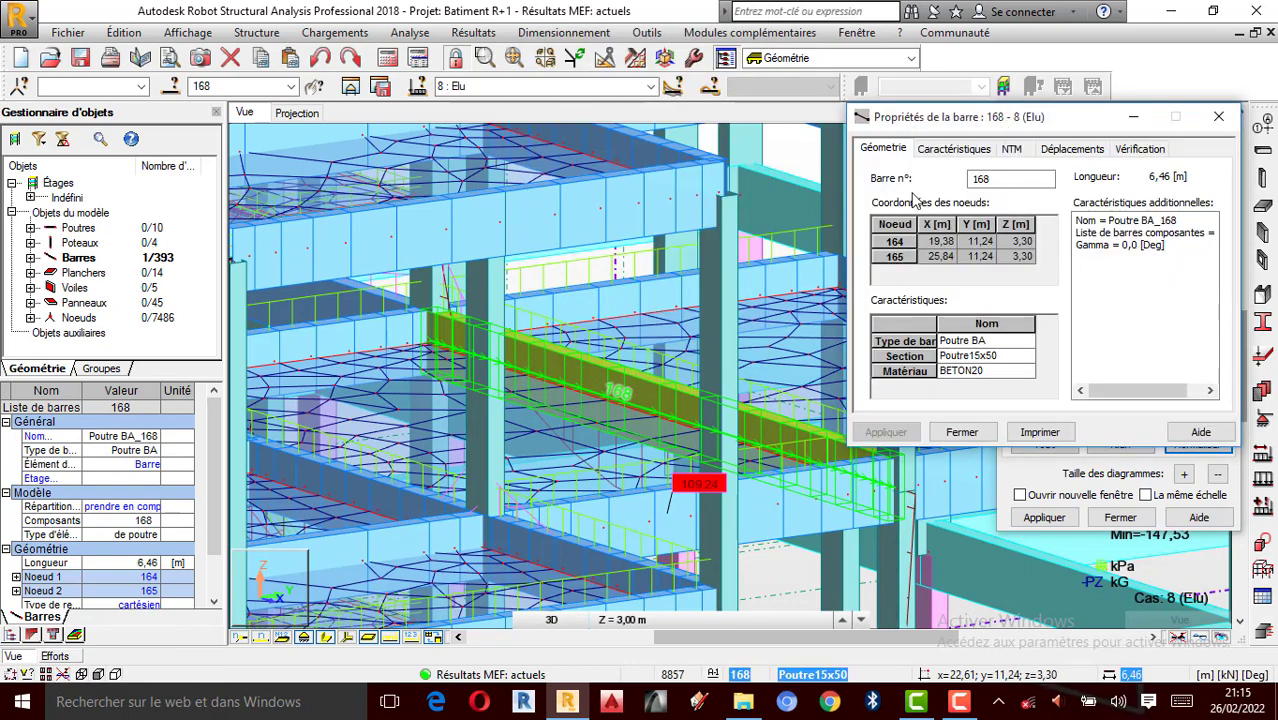
left_click(1012, 150)
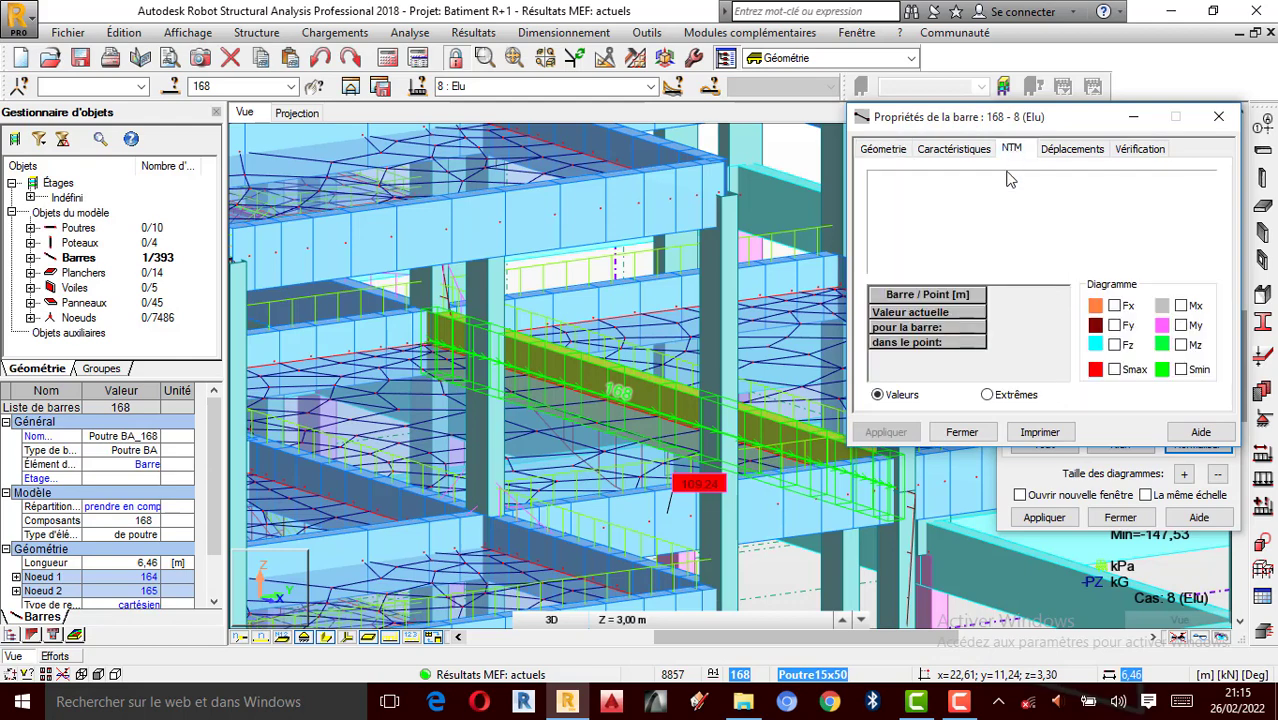
left_click(1181, 326)
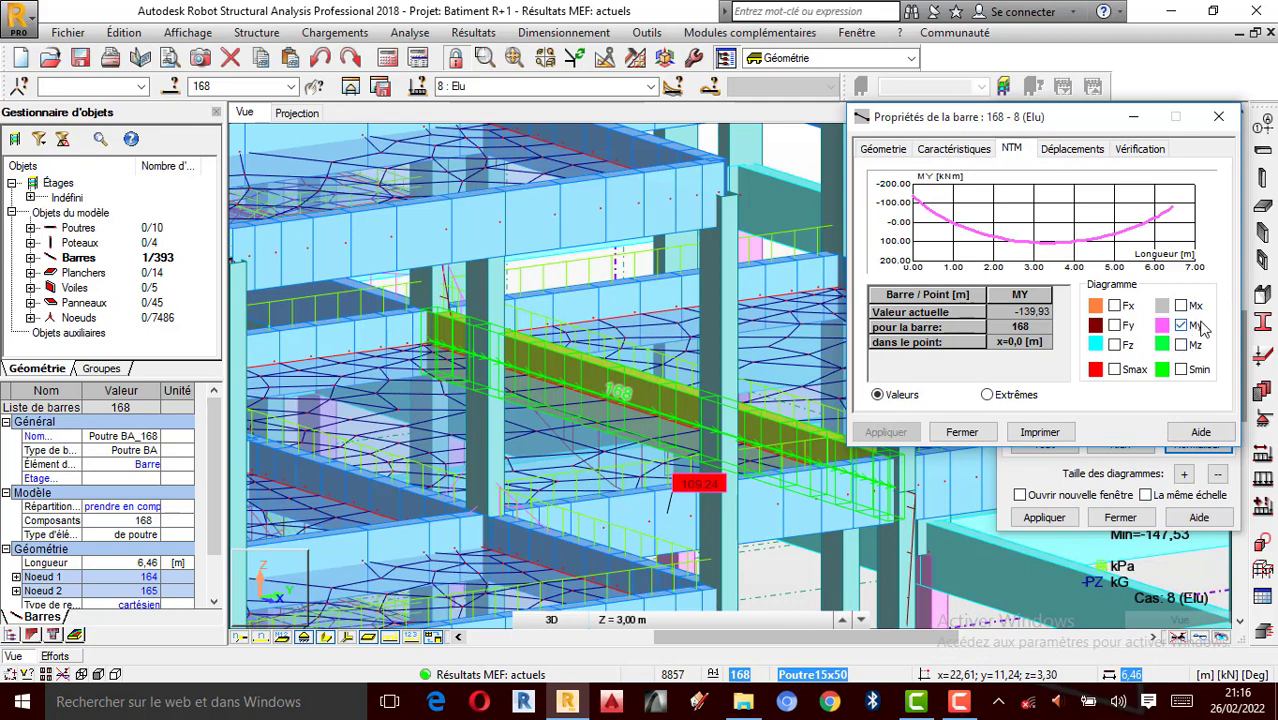
left_click(988, 396)
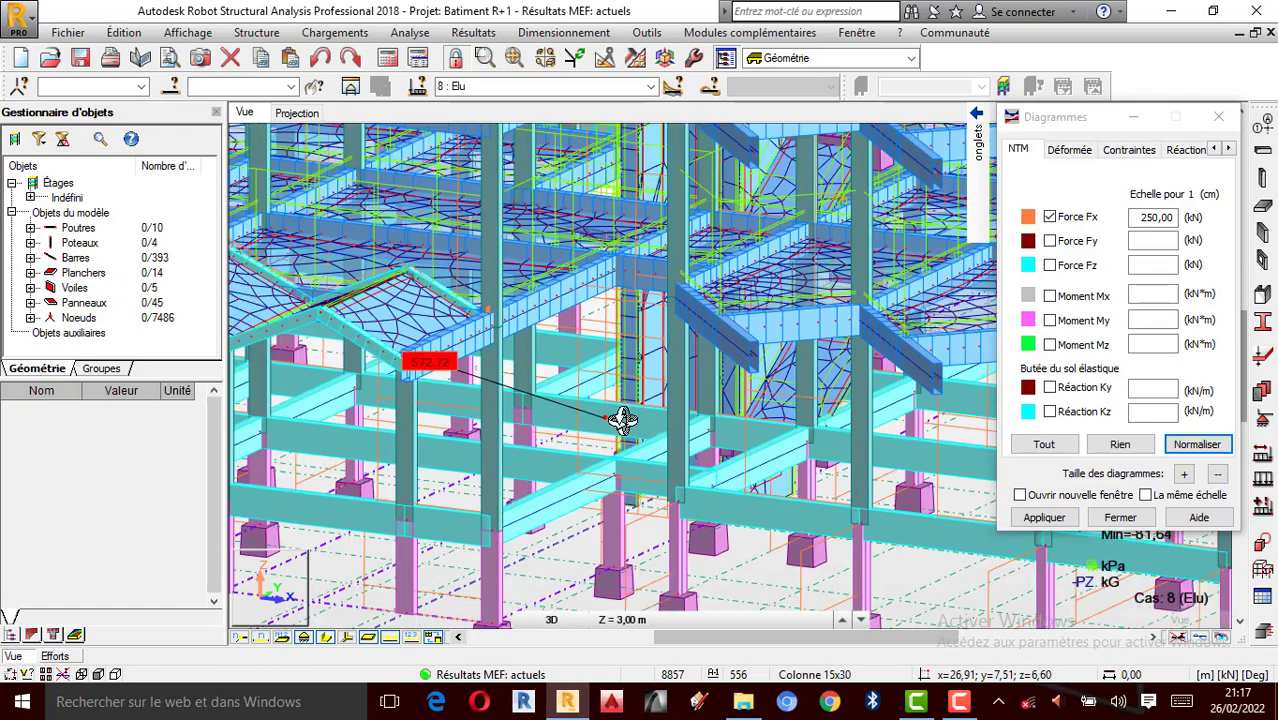
Examine the Force Fx diagrams across the building and locate the labelled maximum and minimum axial forces.
scroll(622, 419, "down", 1)
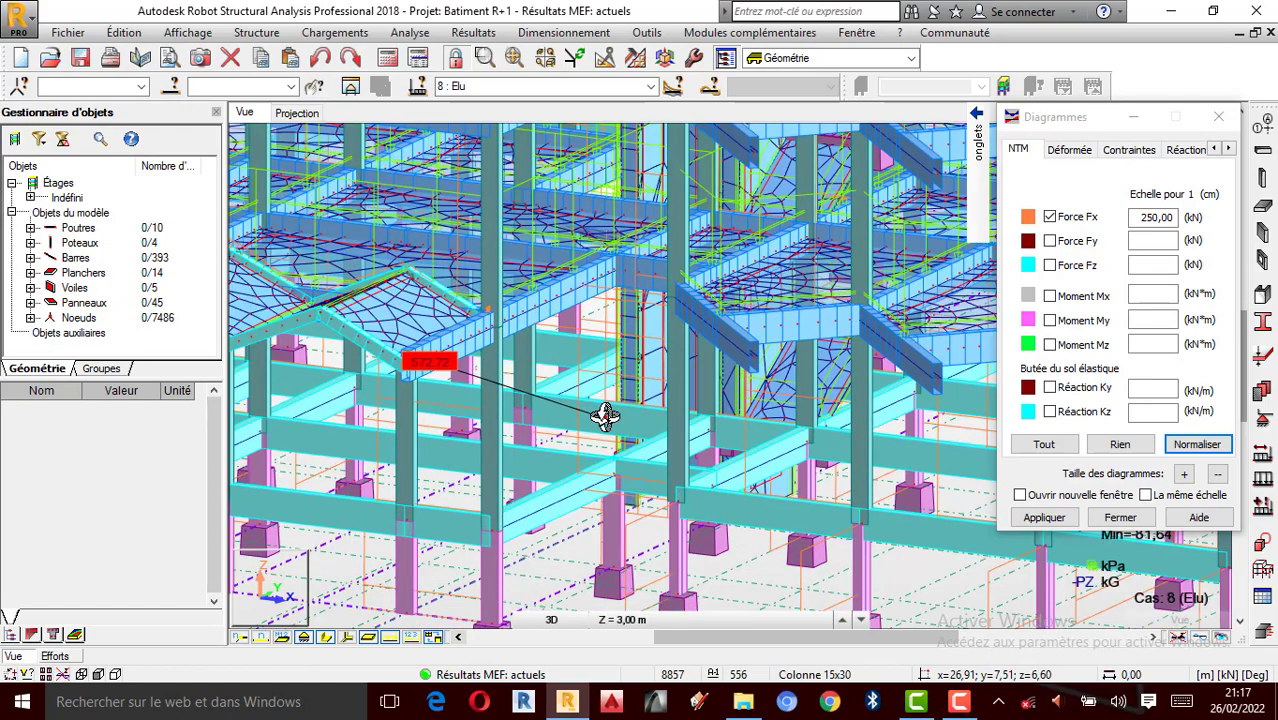
scroll(670, 402, "down", 1)
scroll(660, 418, "down", 1)
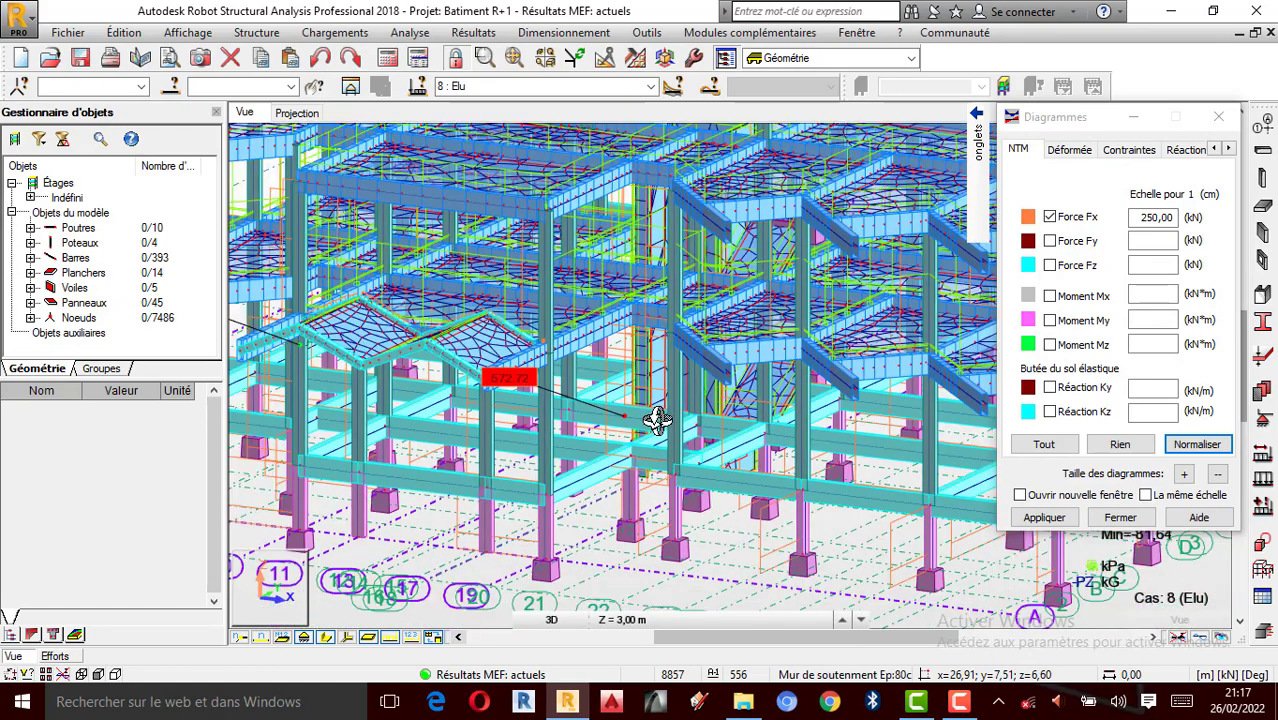
scroll(656, 420, "down", 1)
scroll(648, 440, "down", 1)
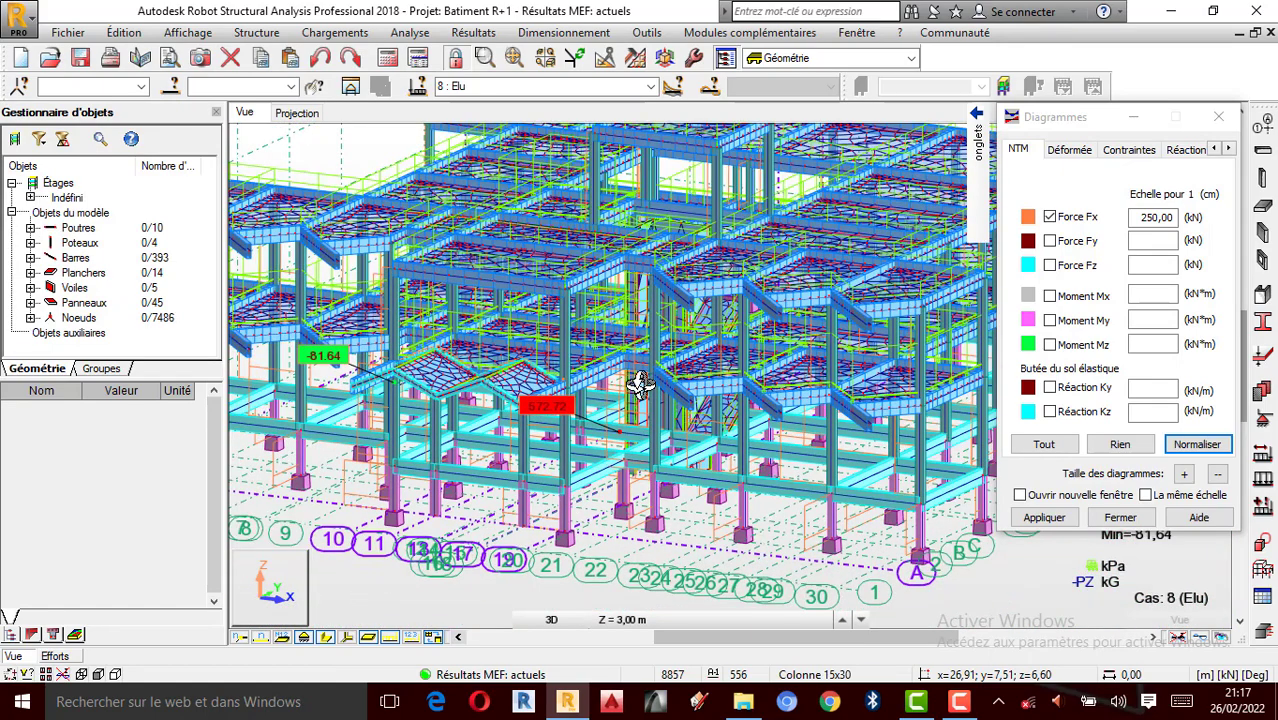
scroll(638, 383, "up", 2)
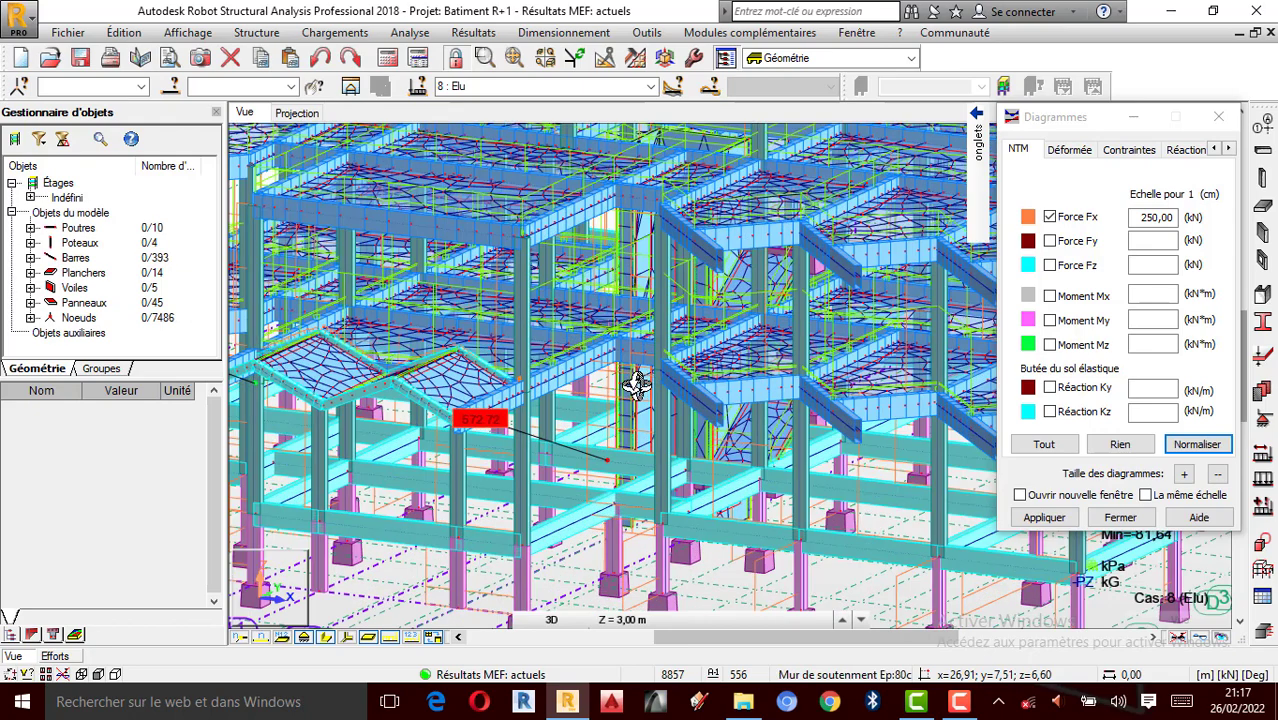
scroll(628, 430, "down", 1)
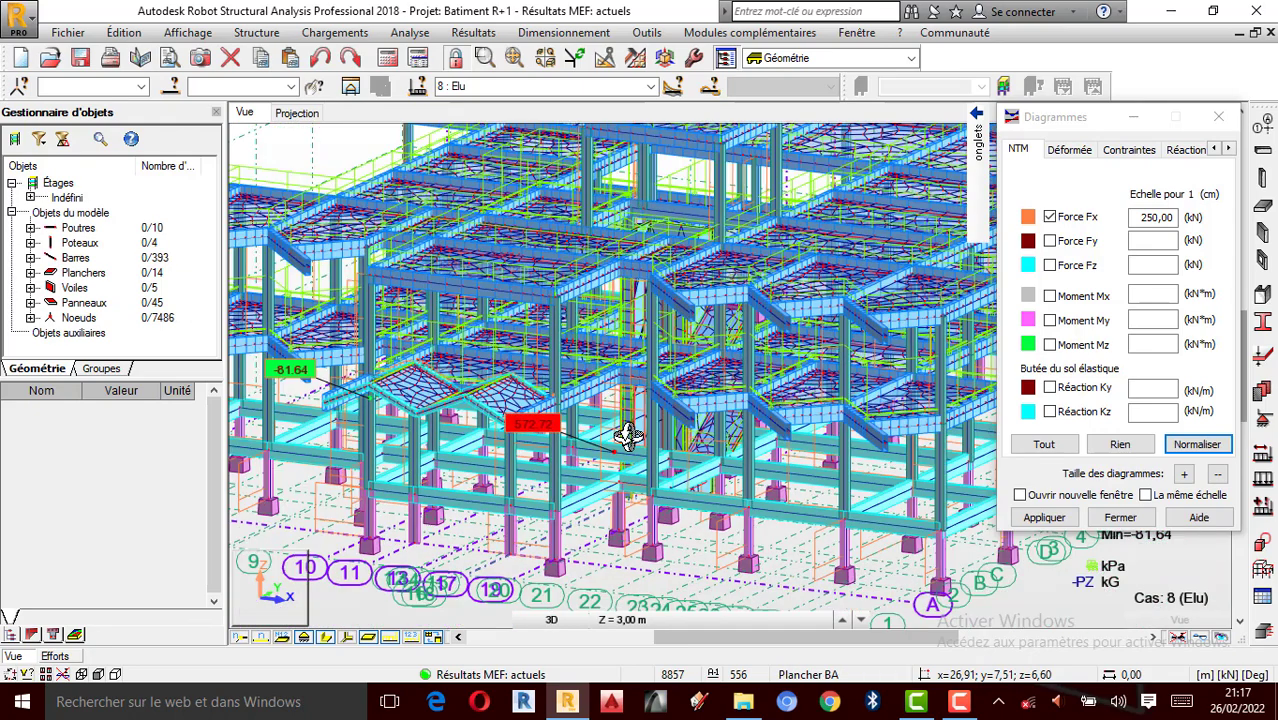
scroll(624, 440, "down", 1)
scroll(636, 465, "down", 1)
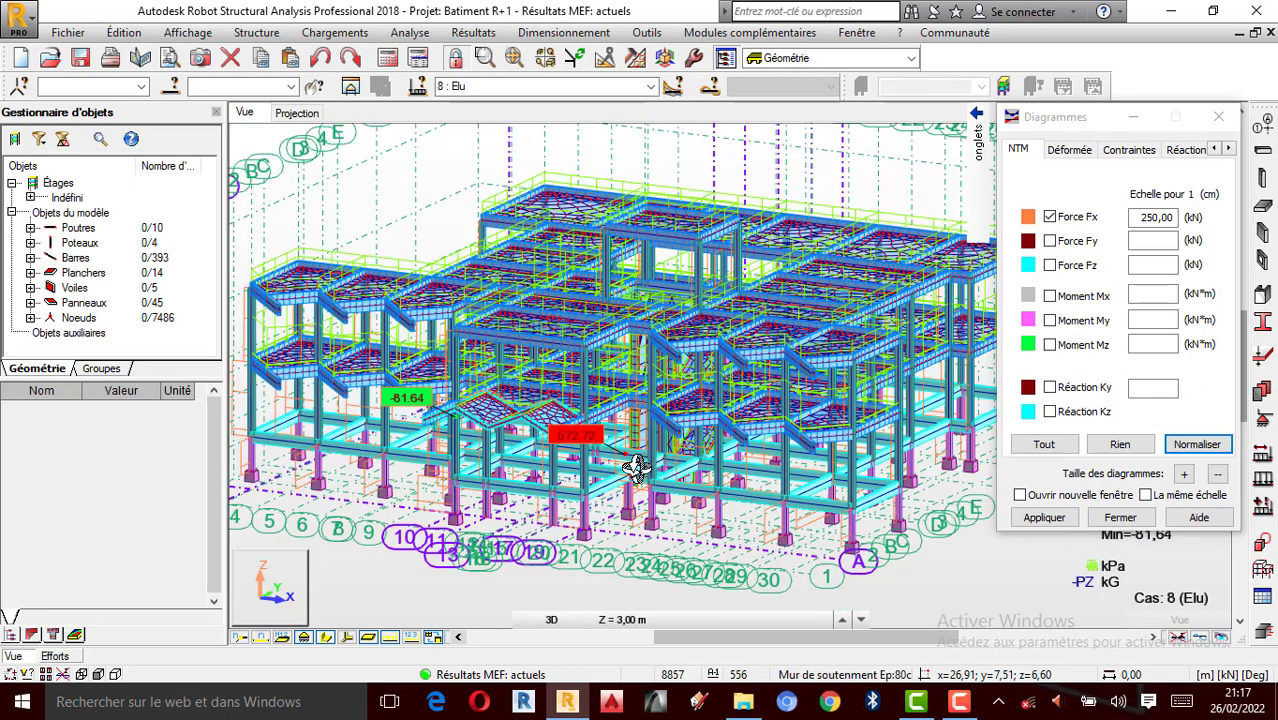
left_click_drag(637, 468, 617, 465)
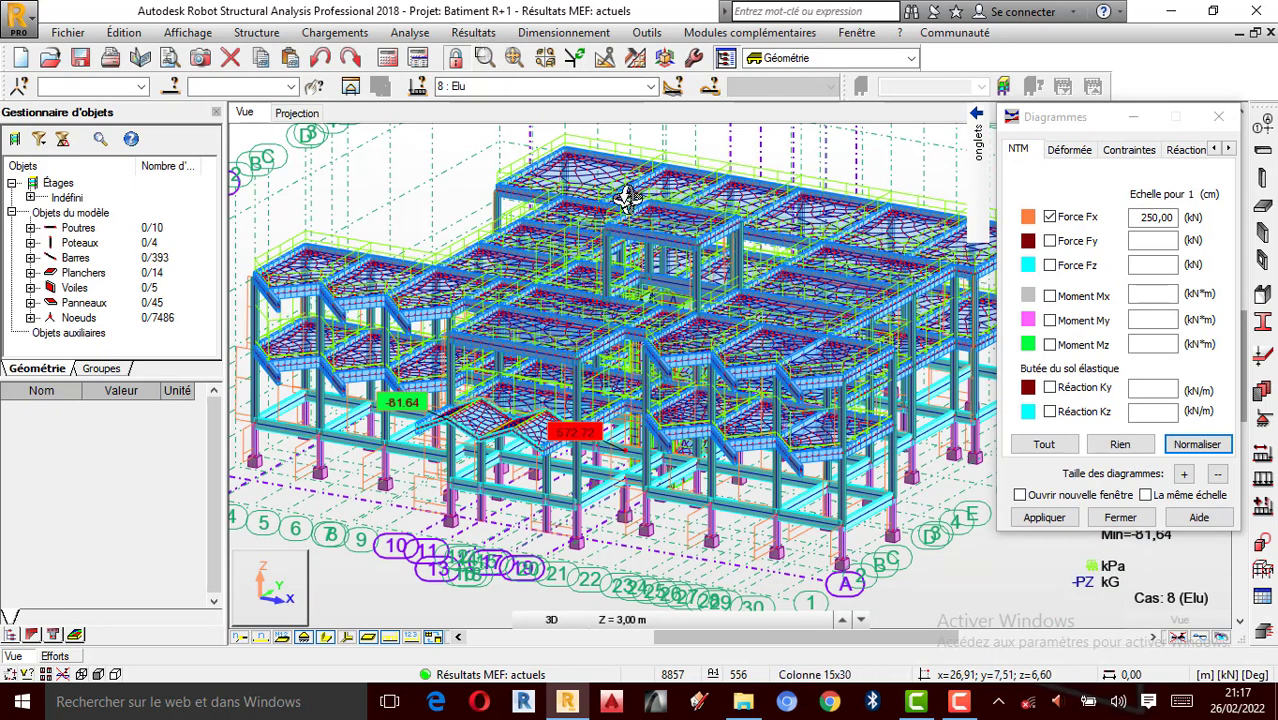
Examine the global extremes of the bar forces table for the bar with the maximum FX, and return to the model view.
left_click(473, 33)
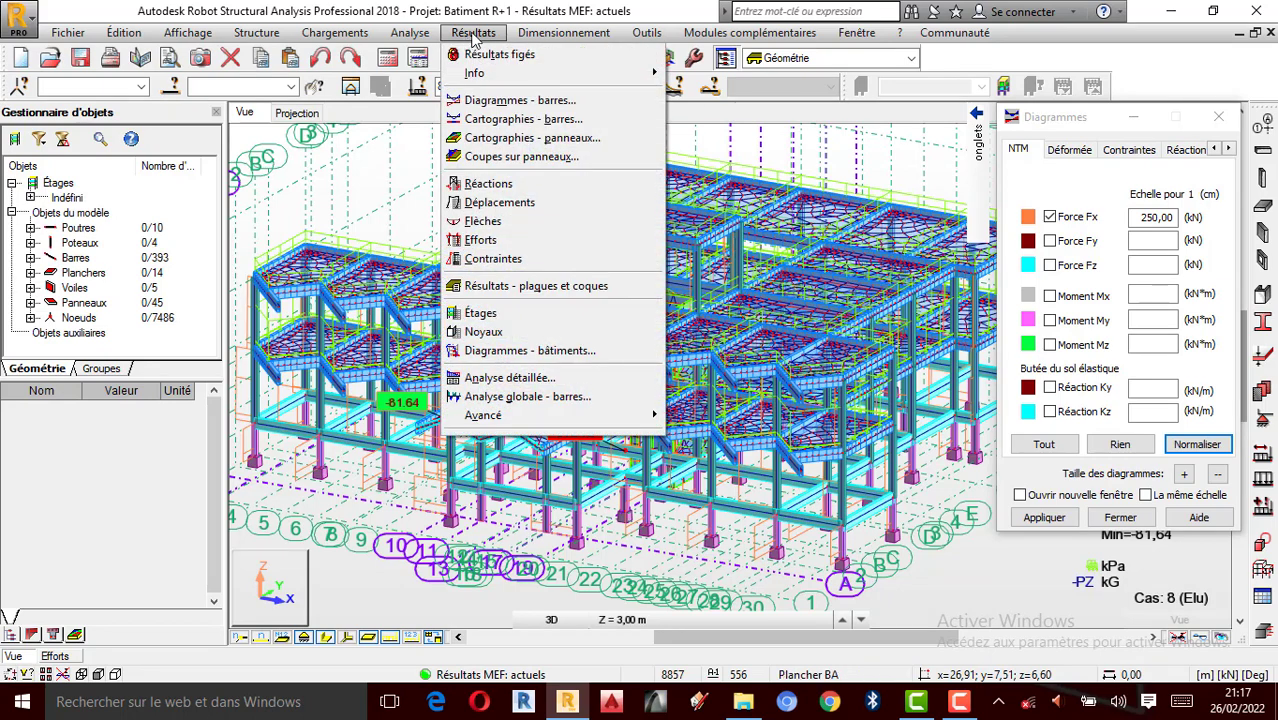
left_click(481, 239)
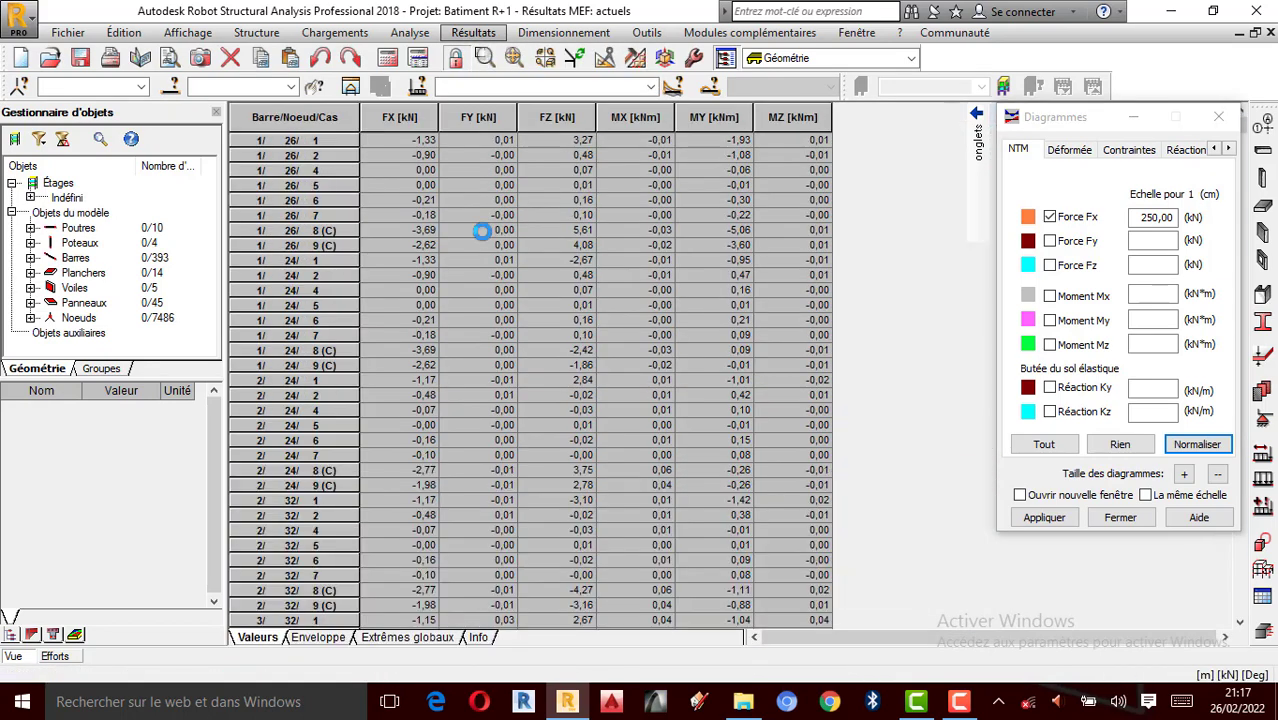
left_click(402, 637)
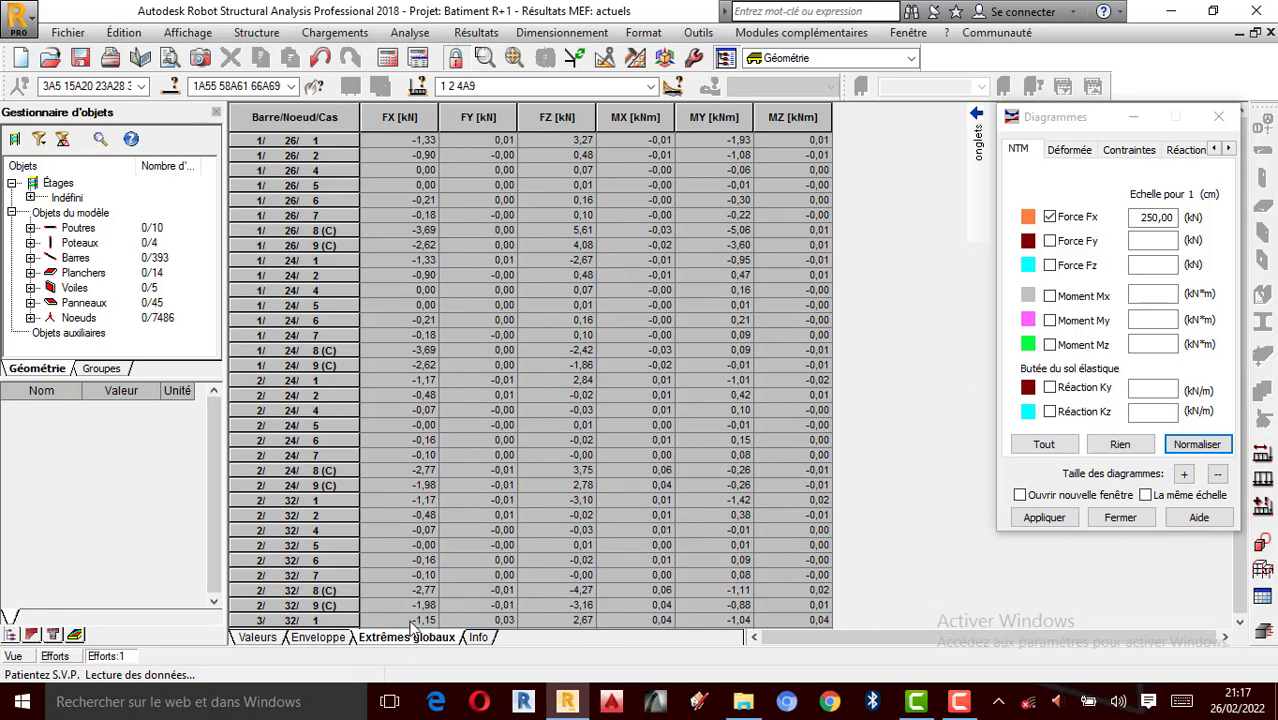
left_click(403, 117)
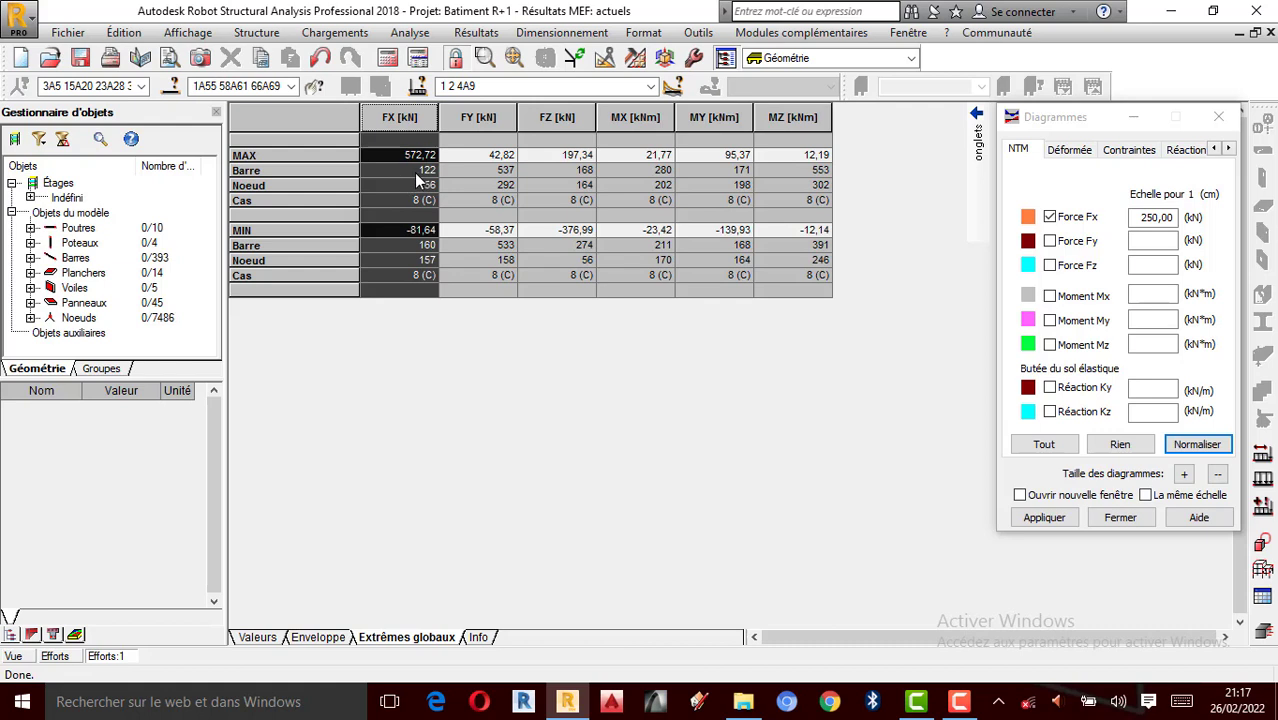
left_click(242, 171)
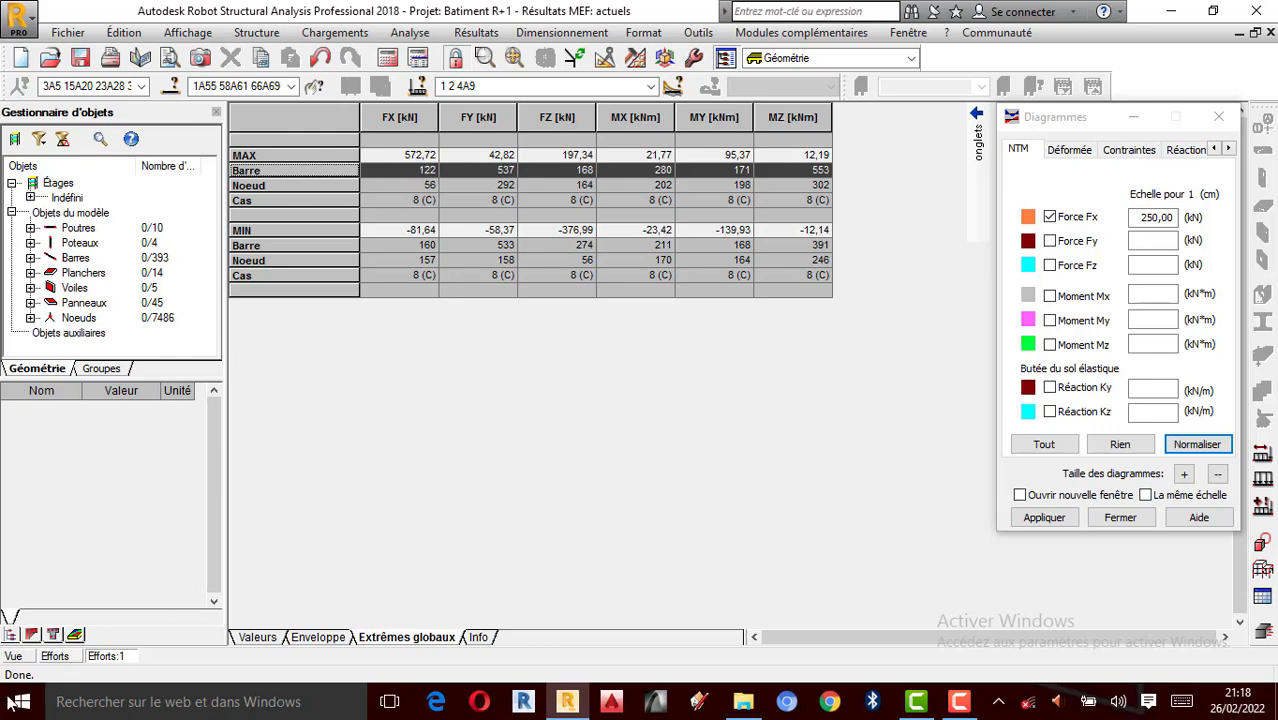
left_click(13, 655)
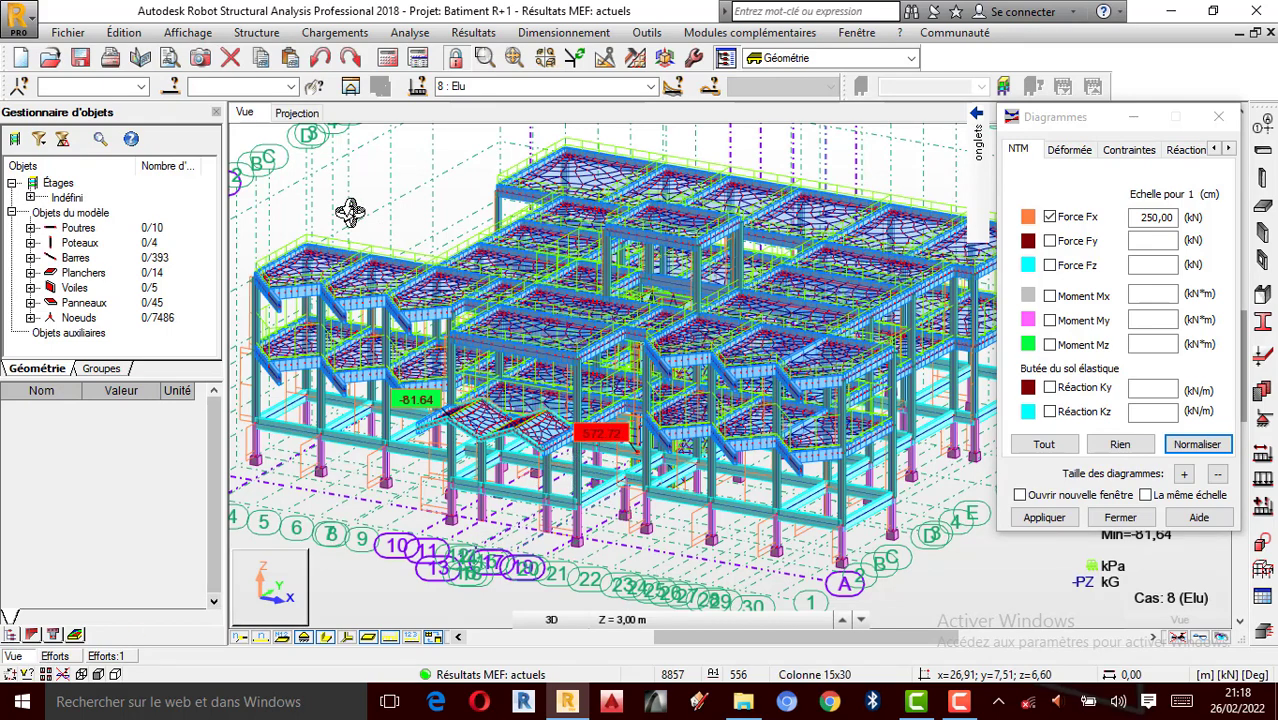
Select bar 122 by its number and locate the highlighted column in the model.
left_click(244, 88)
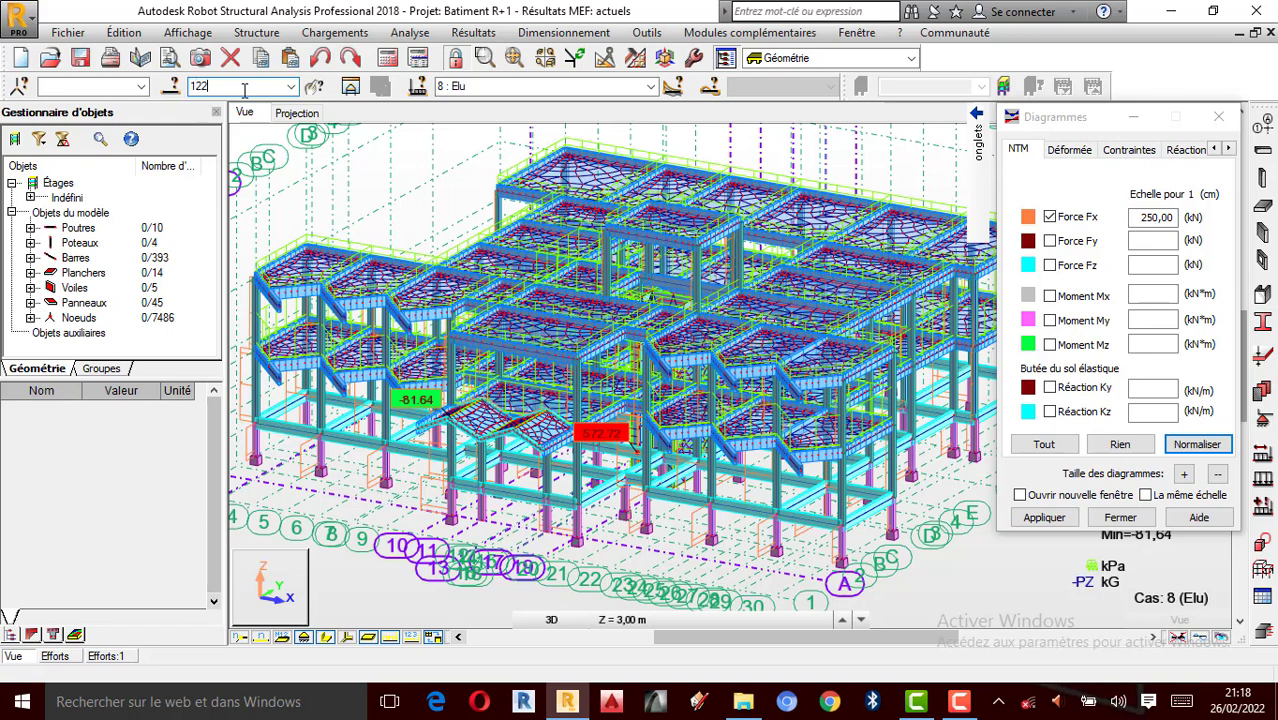
type("122")
key("Return")
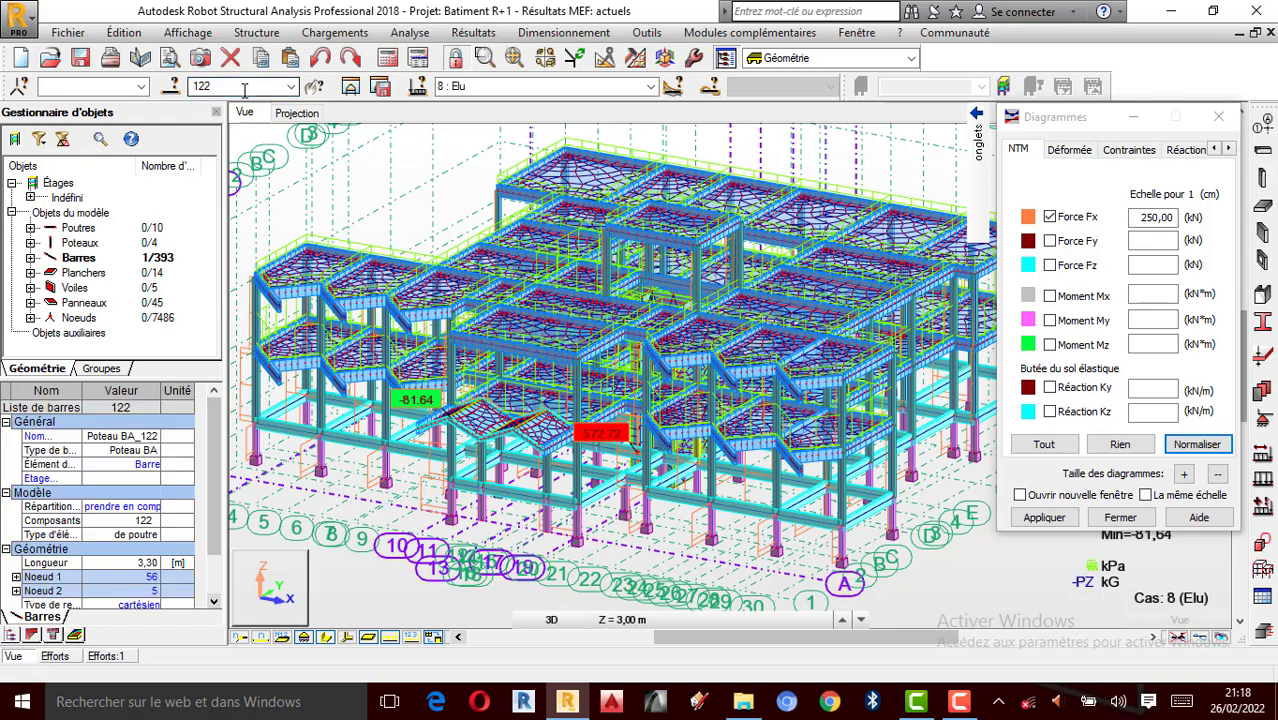
middle_click_drag(701, 520, 705, 433, "shift")
scroll(661, 454, "up", 3)
scroll(711, 430, "up", 3)
scroll(699, 444, "up", 2)
scroll(698, 443, "down", 2)
scroll(686, 452, "up", 2)
scroll(698, 445, "up", 2)
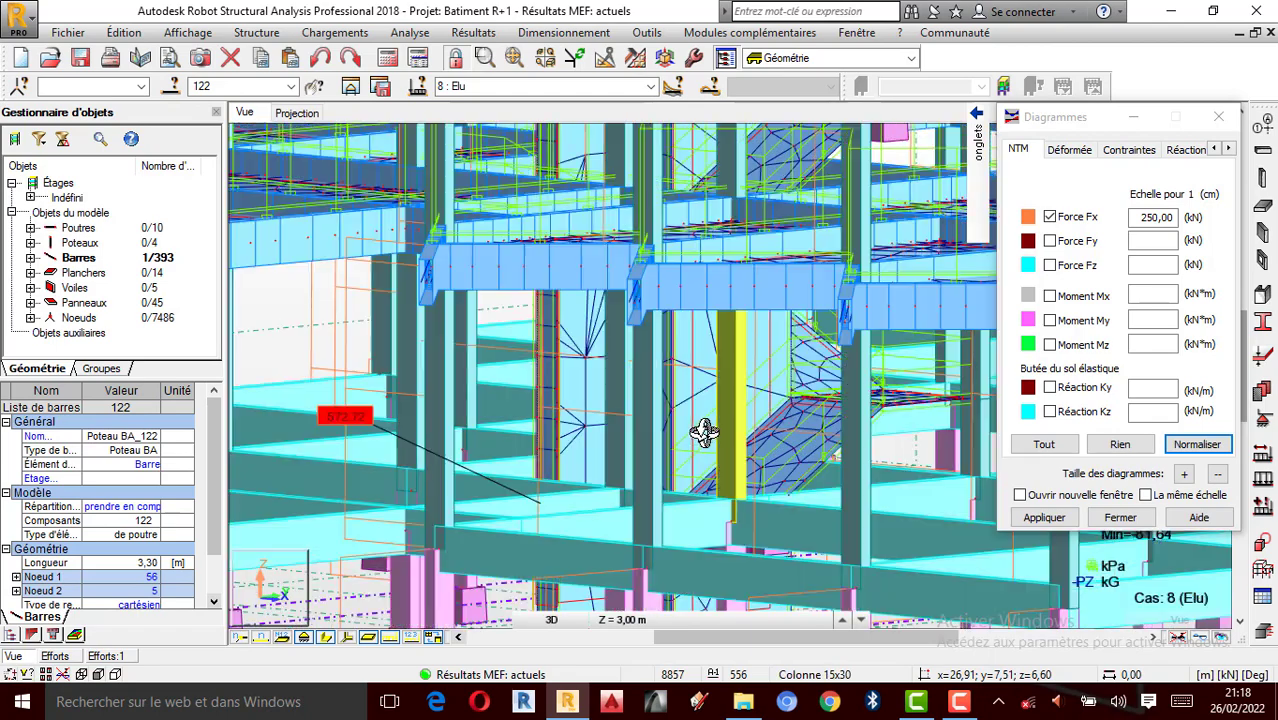
Open the object properties of bar 122, display its Fx diagram with the extreme values, and close the properties.
scroll(692, 450, "down", 3)
scroll(690, 449, "down", 2)
scroll(680, 460, "down", 2)
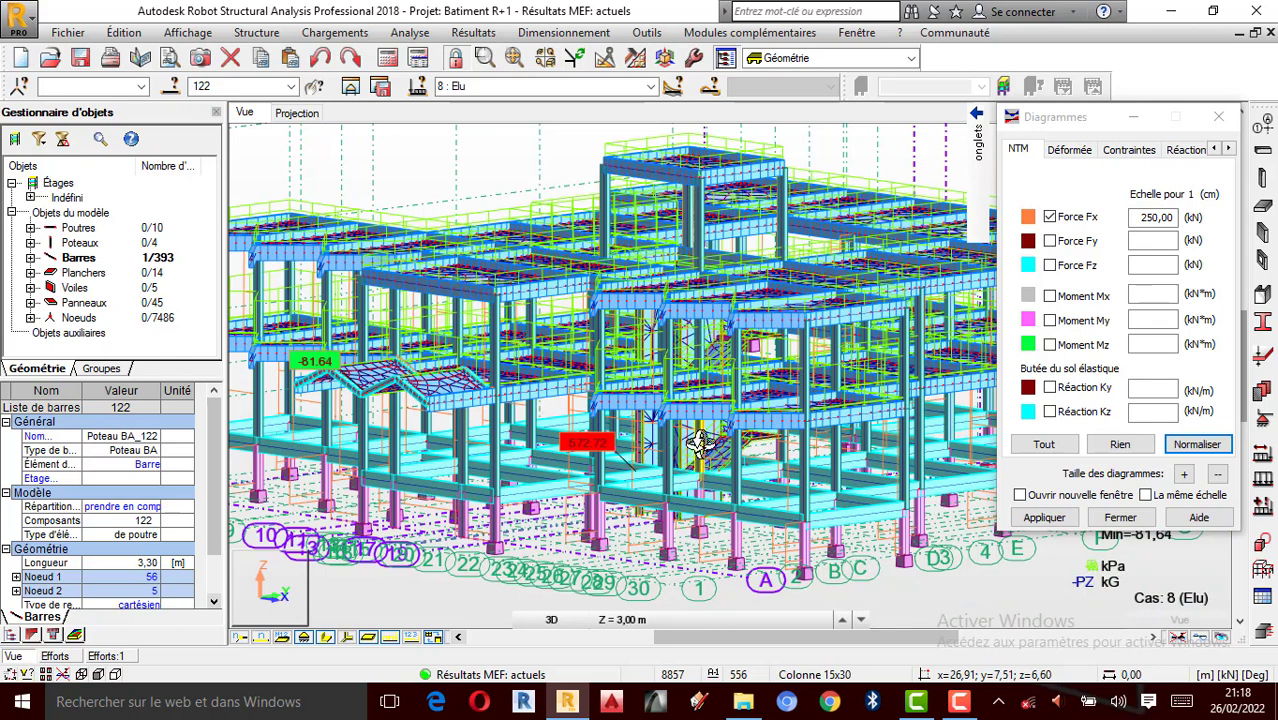
scroll(683, 458, "up", 2)
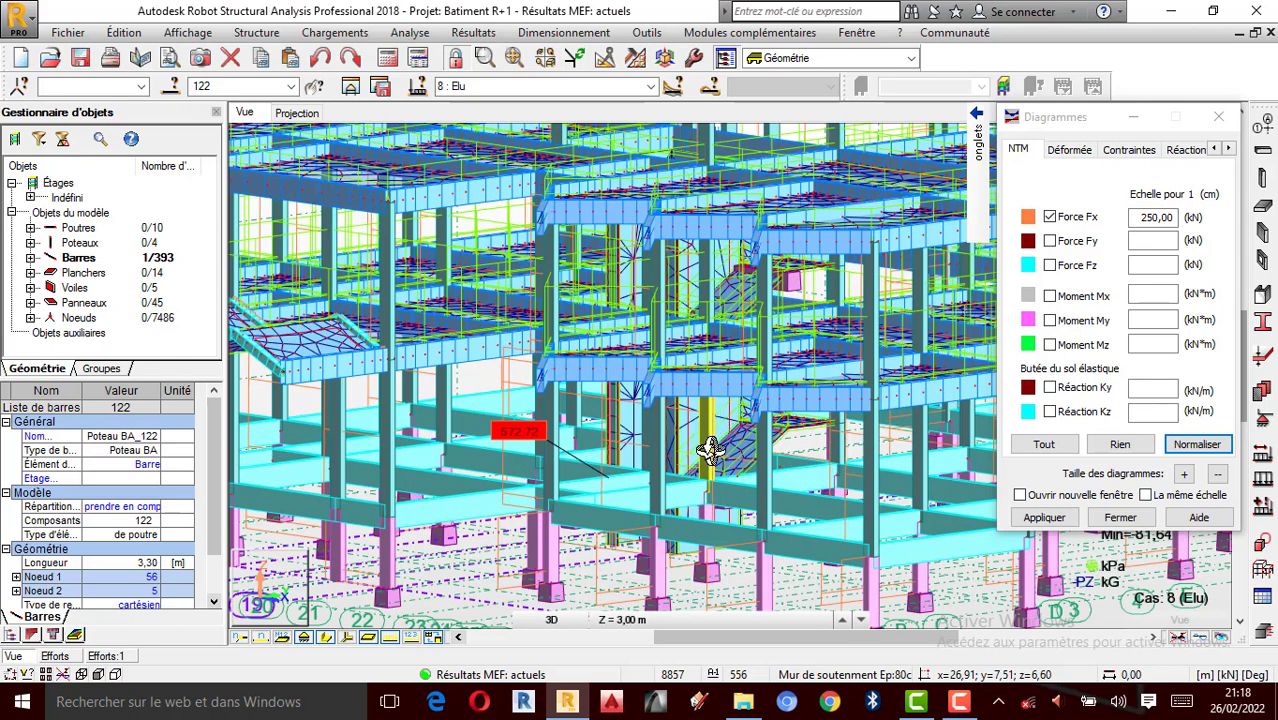
scroll(722, 440, "up", 1)
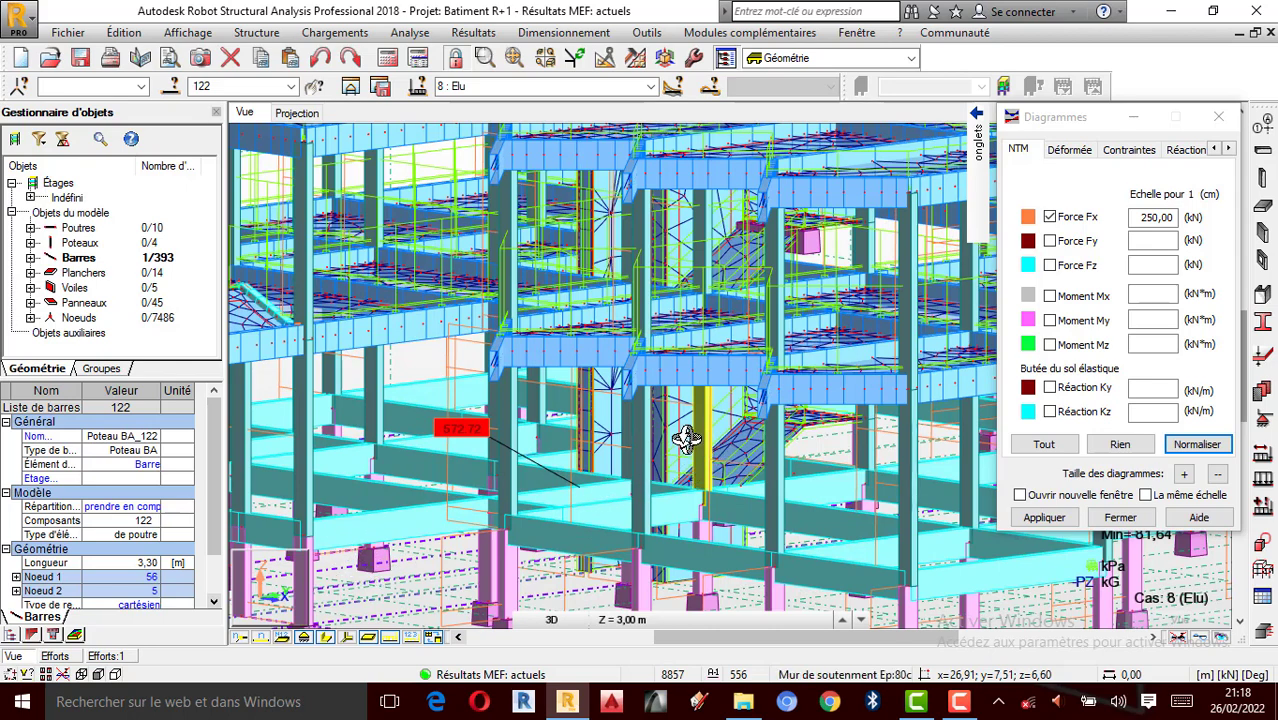
right_click(700, 434)
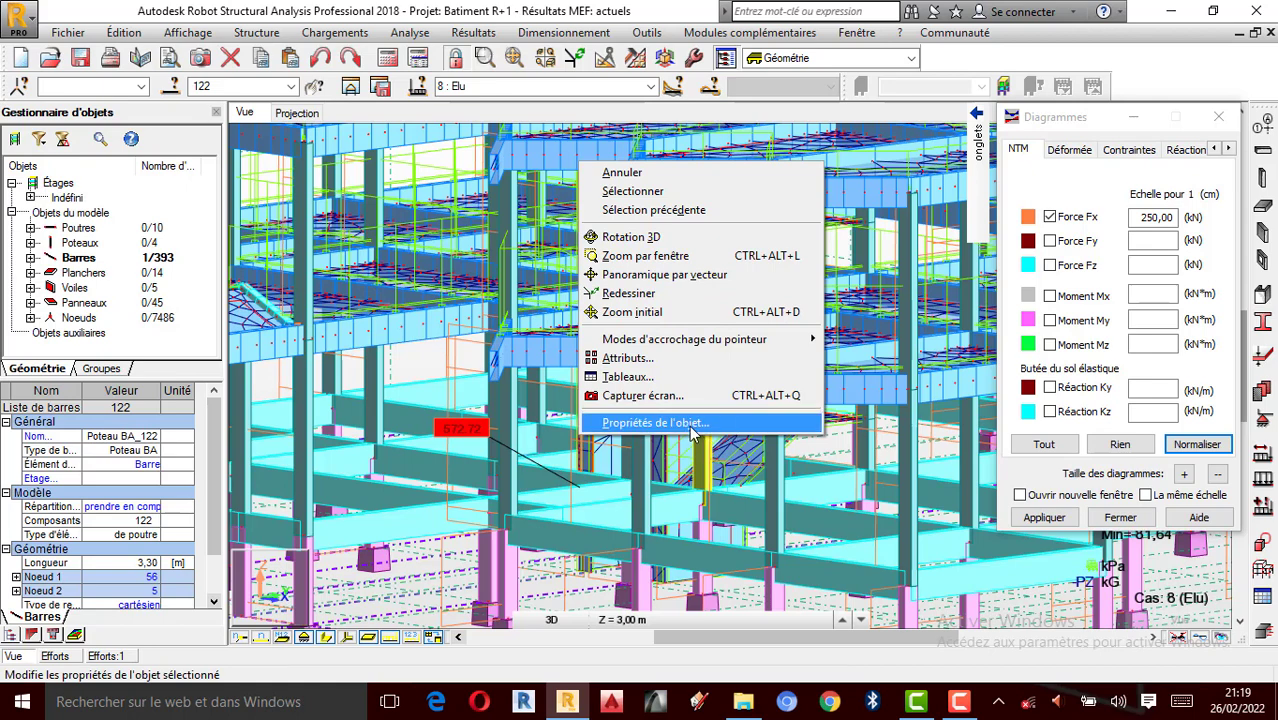
left_click(689, 423)
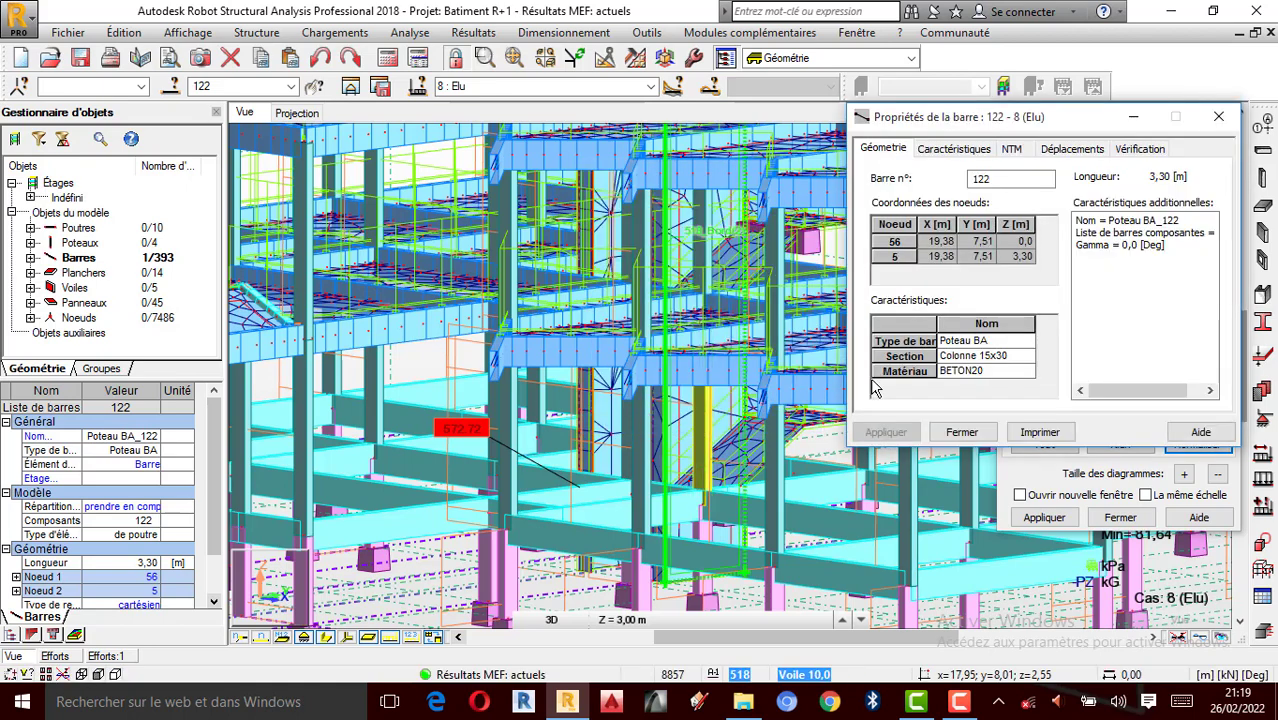
left_click(1013, 150)
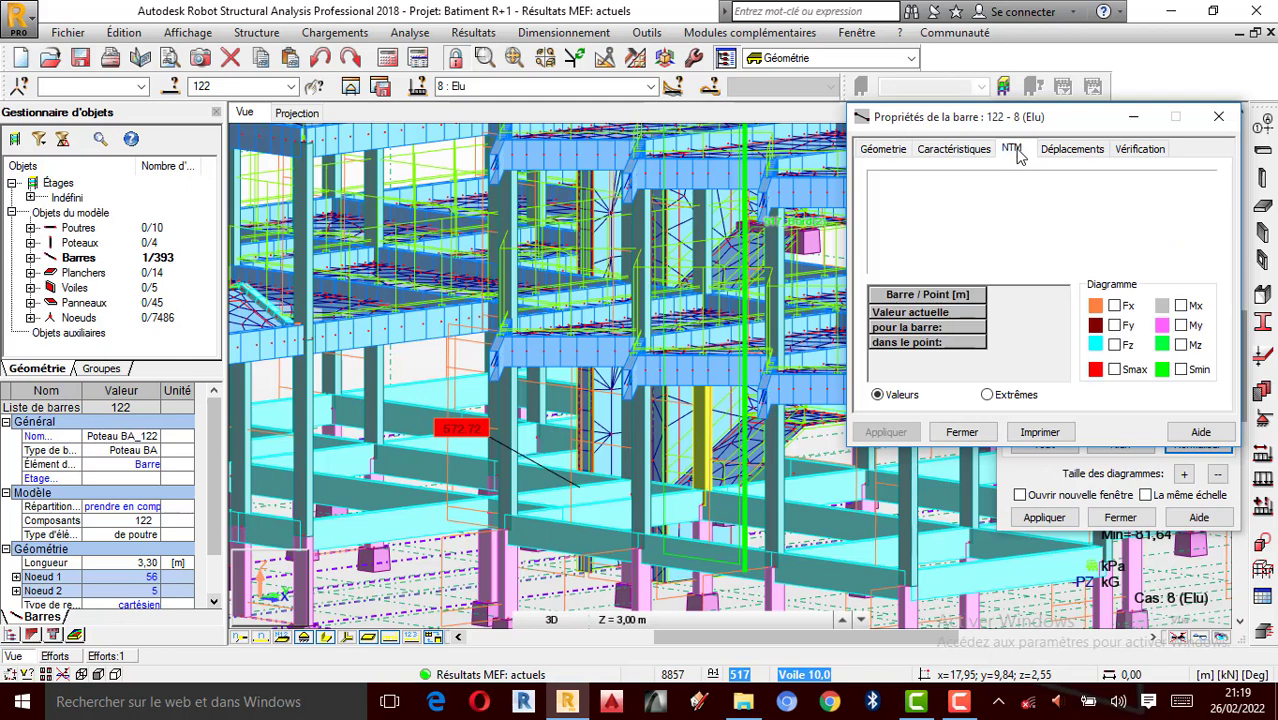
left_click(1114, 305)
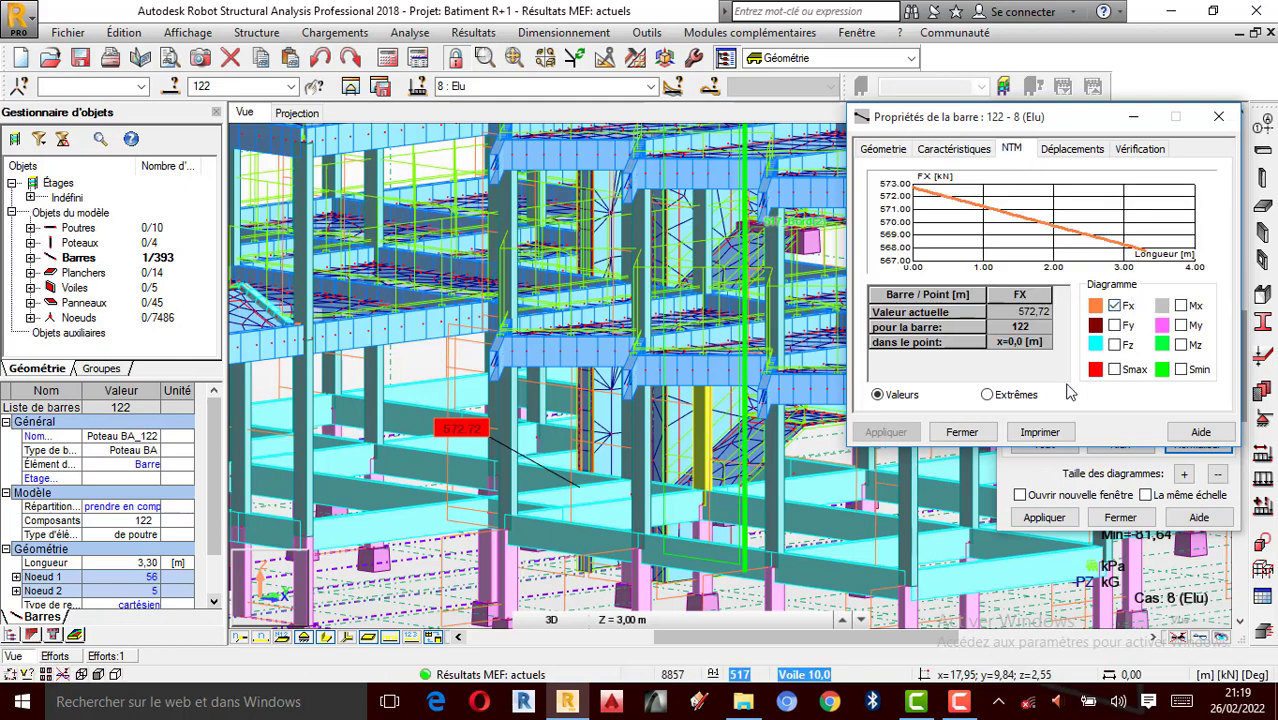
left_click(995, 398)
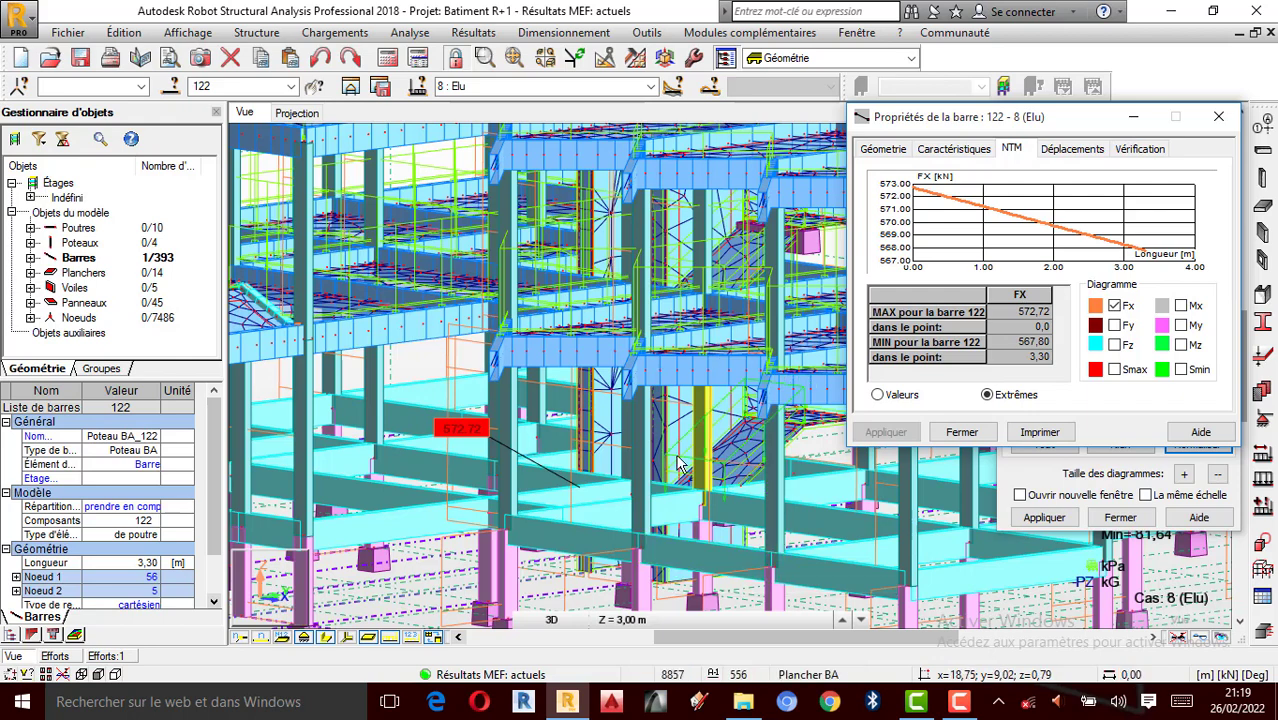
left_click(962, 433)
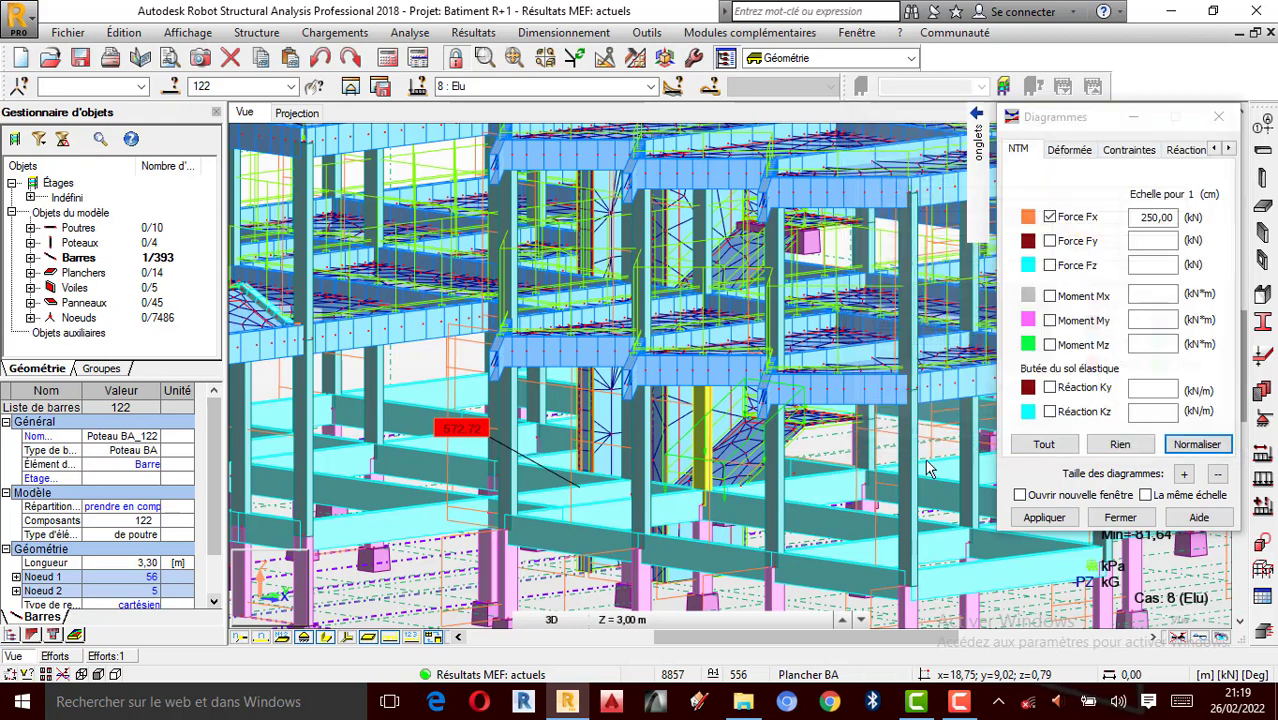
Examine the foot of column 122 and the surrounding foundation columns from several angles, relative to the labelled maximum Fx.
scroll(632, 452, "down", 1)
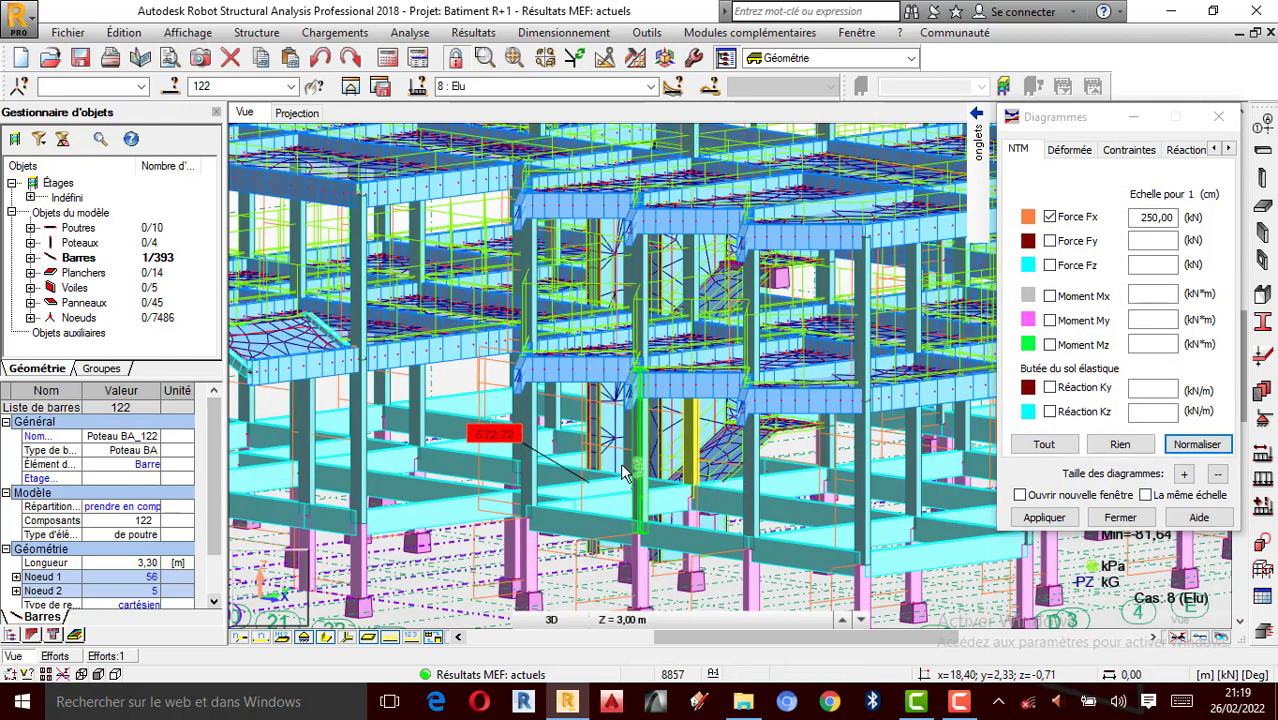
scroll(567, 492, "down", 1)
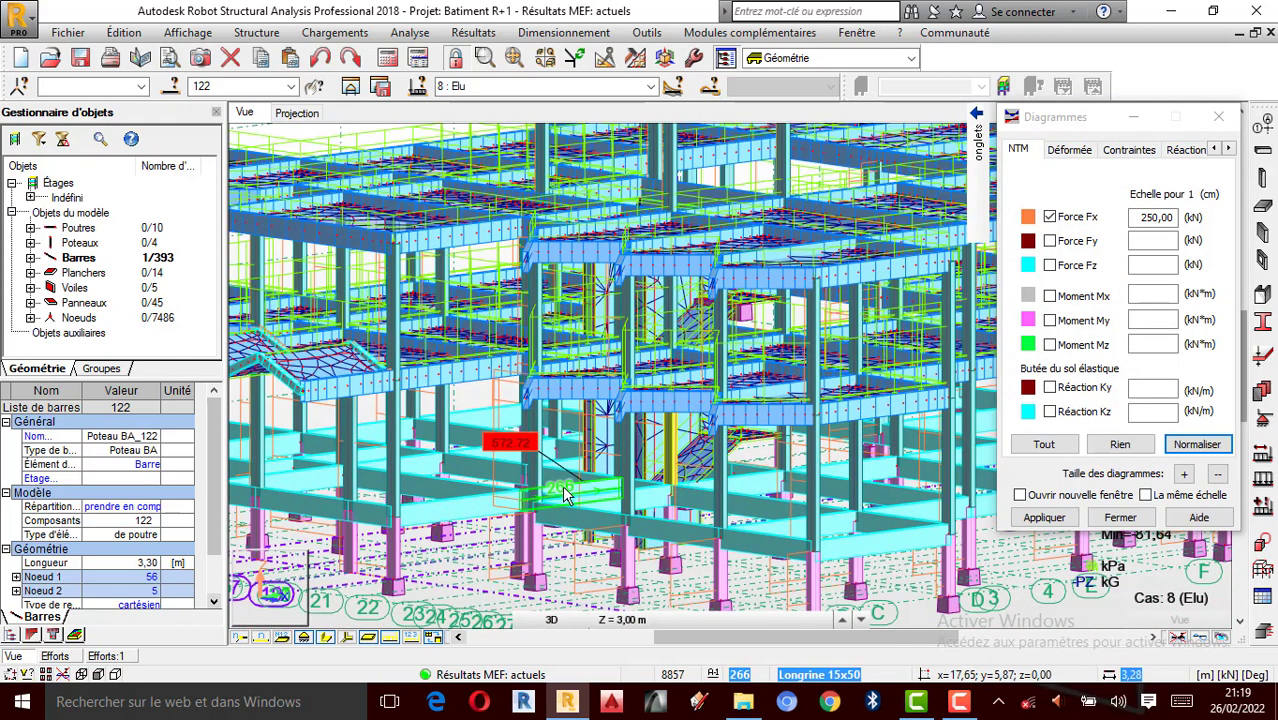
scroll(560, 498, "down", 1)
scroll(560, 498, "down", 1)
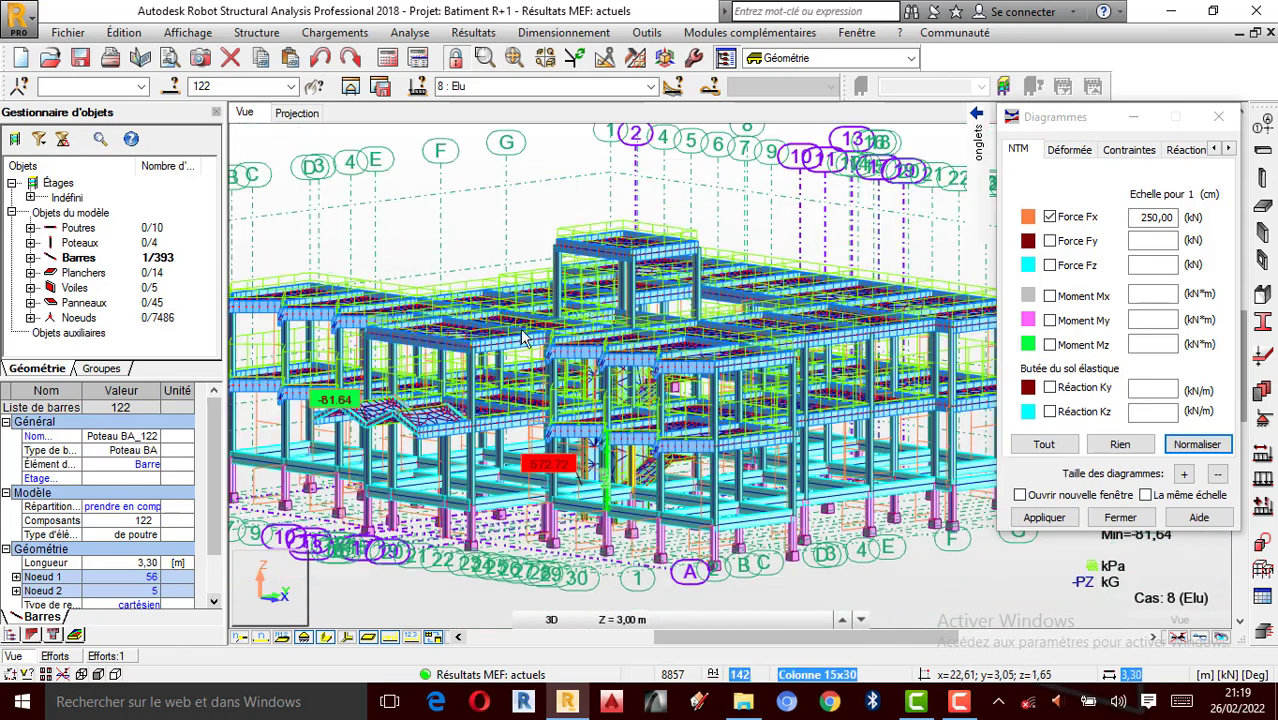
right_click(388, 222)
left_click(430, 298)
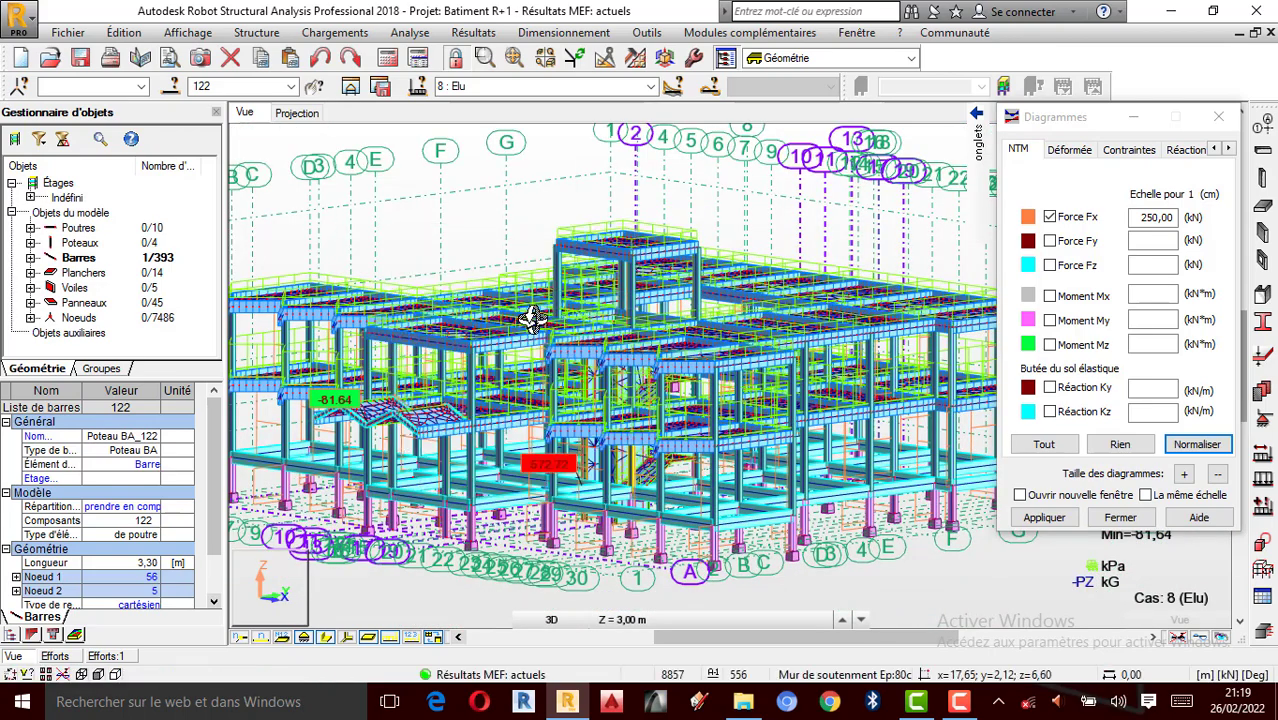
left_click_drag(569, 469, 660, 474)
scroll(655, 475, "up", 3)
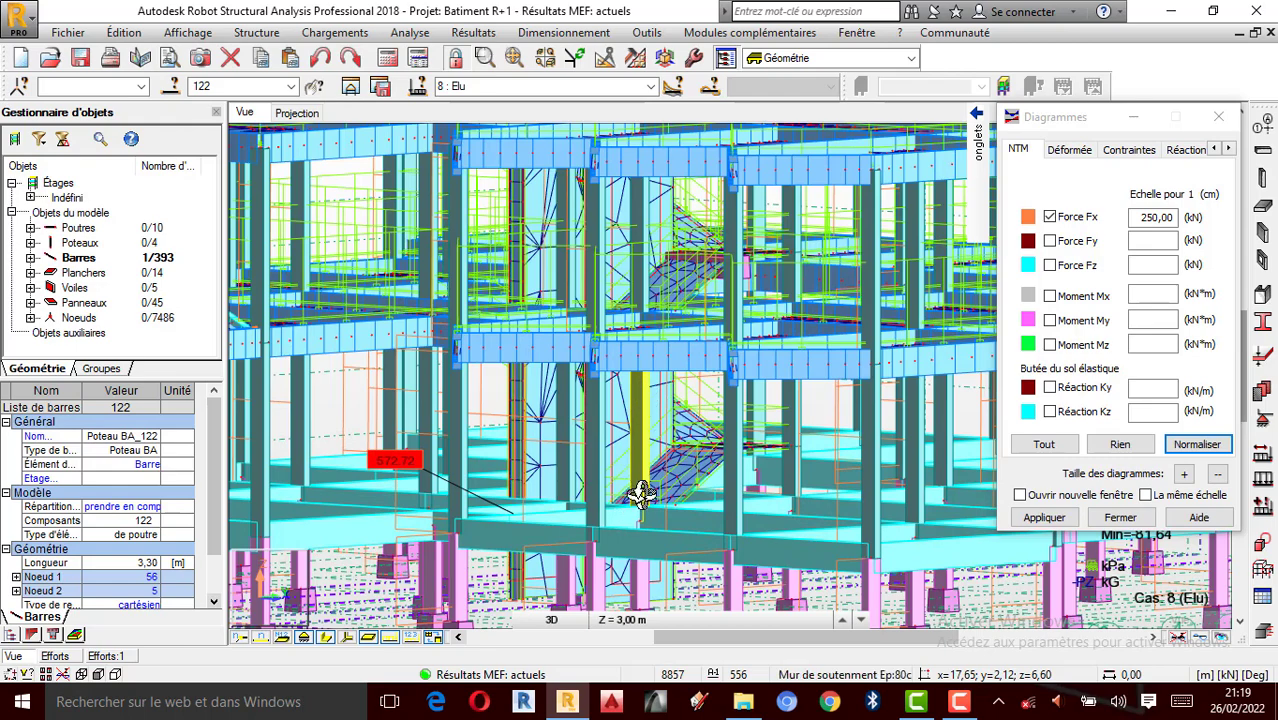
scroll(610, 456, "up", 2)
scroll(633, 448, "down", 2)
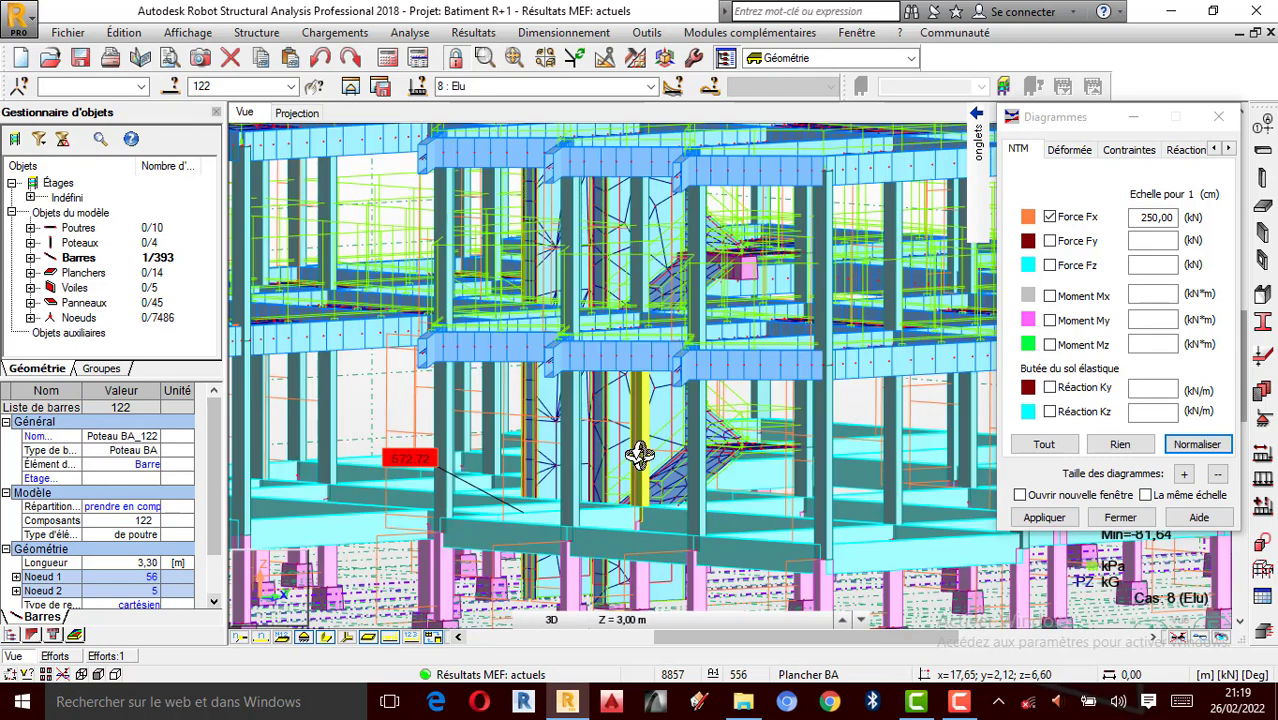
scroll(645, 490, "down", 1)
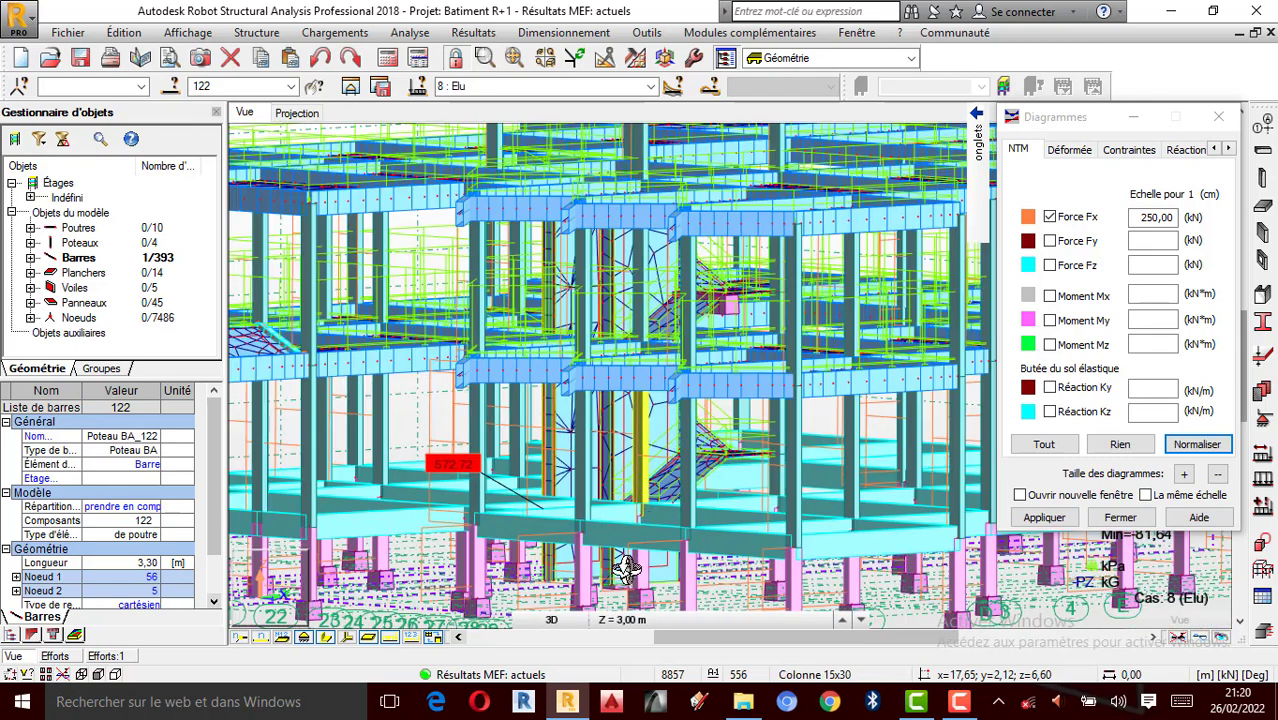
scroll(612, 490, "down", 1)
scroll(610, 570, "up", 2)
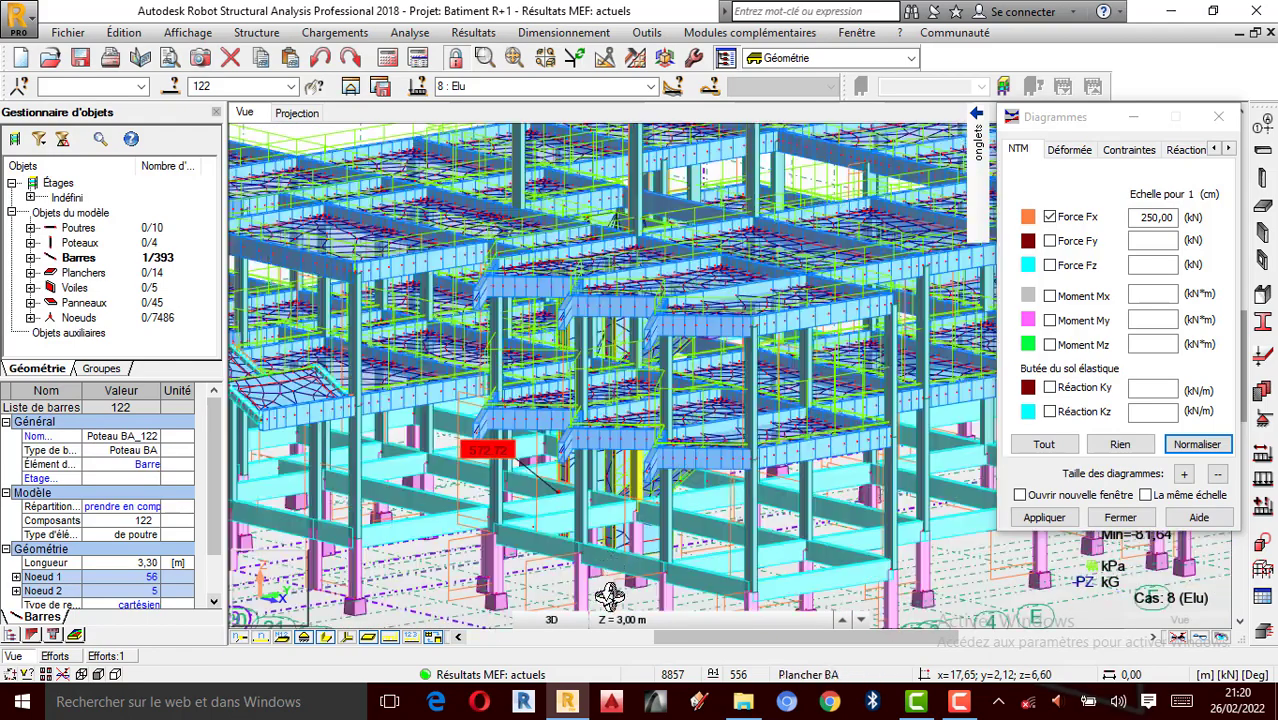
scroll(612, 596, "up", 1)
scroll(636, 578, "up", 1)
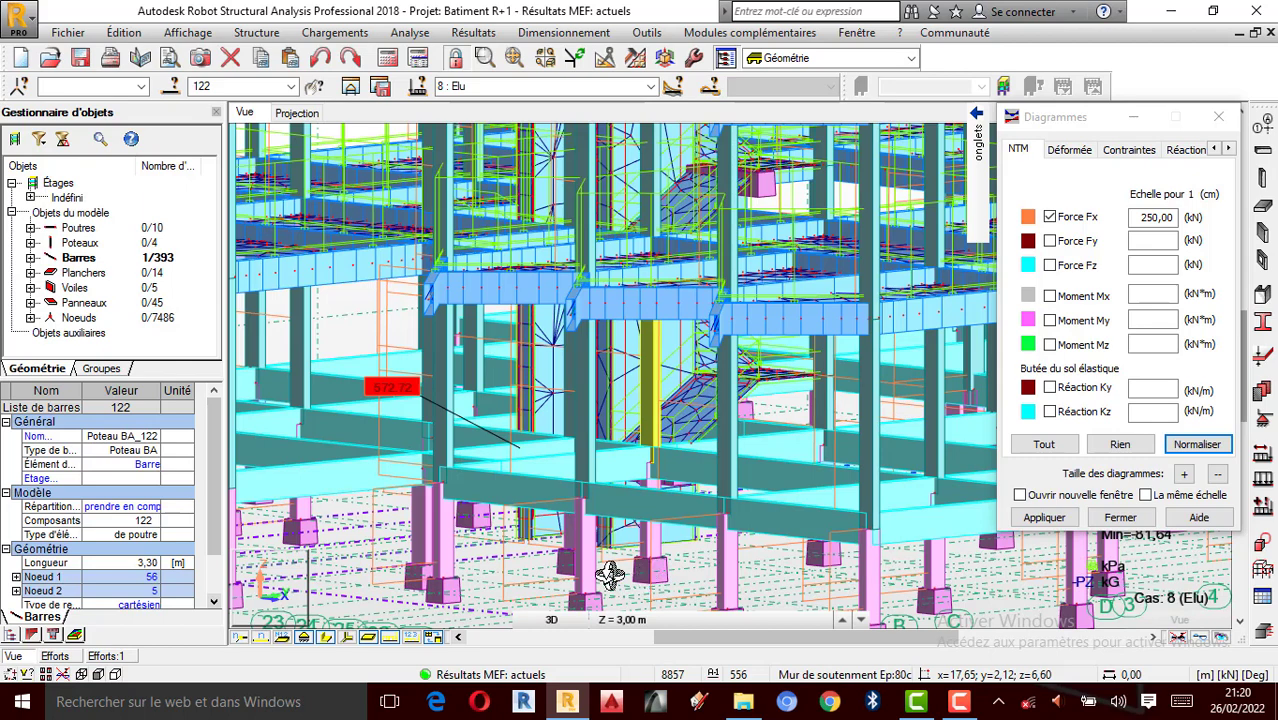
Hide the support symbols, display the node numbers, and locate node 55 at the foot of the stub below column 122.
left_click(306, 640)
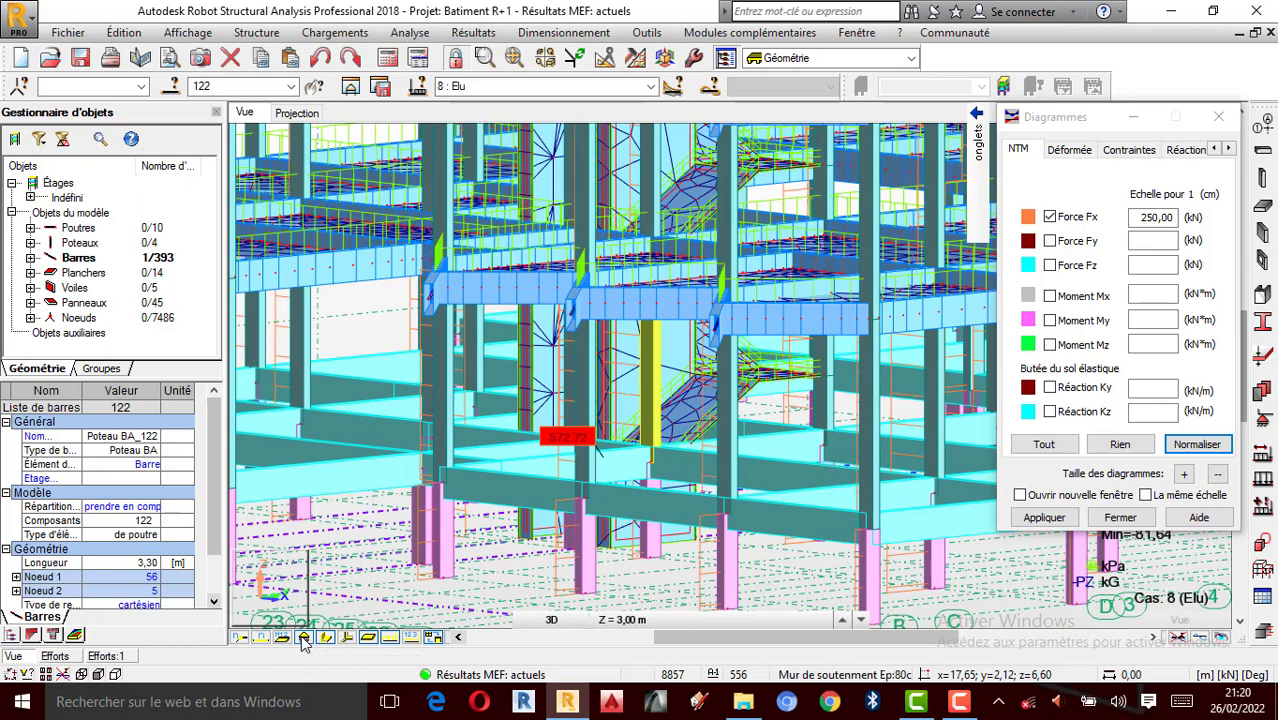
left_click(242, 638)
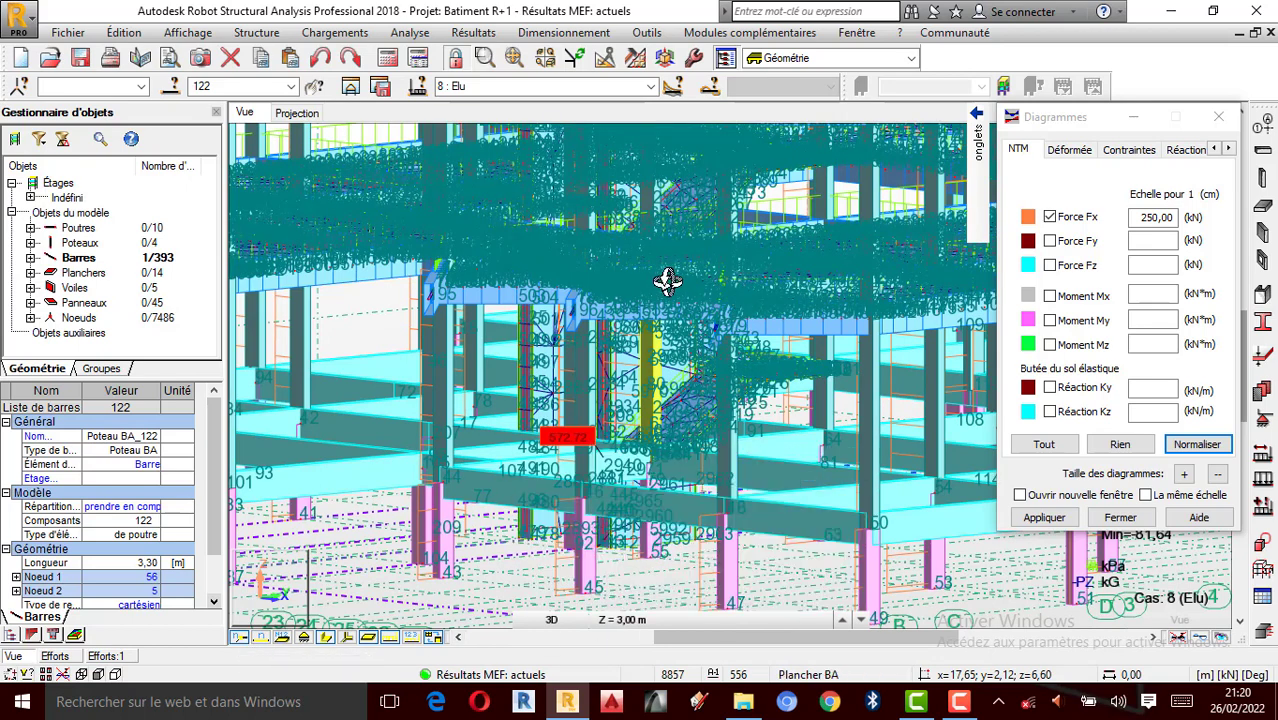
scroll(653, 585, "up", 3)
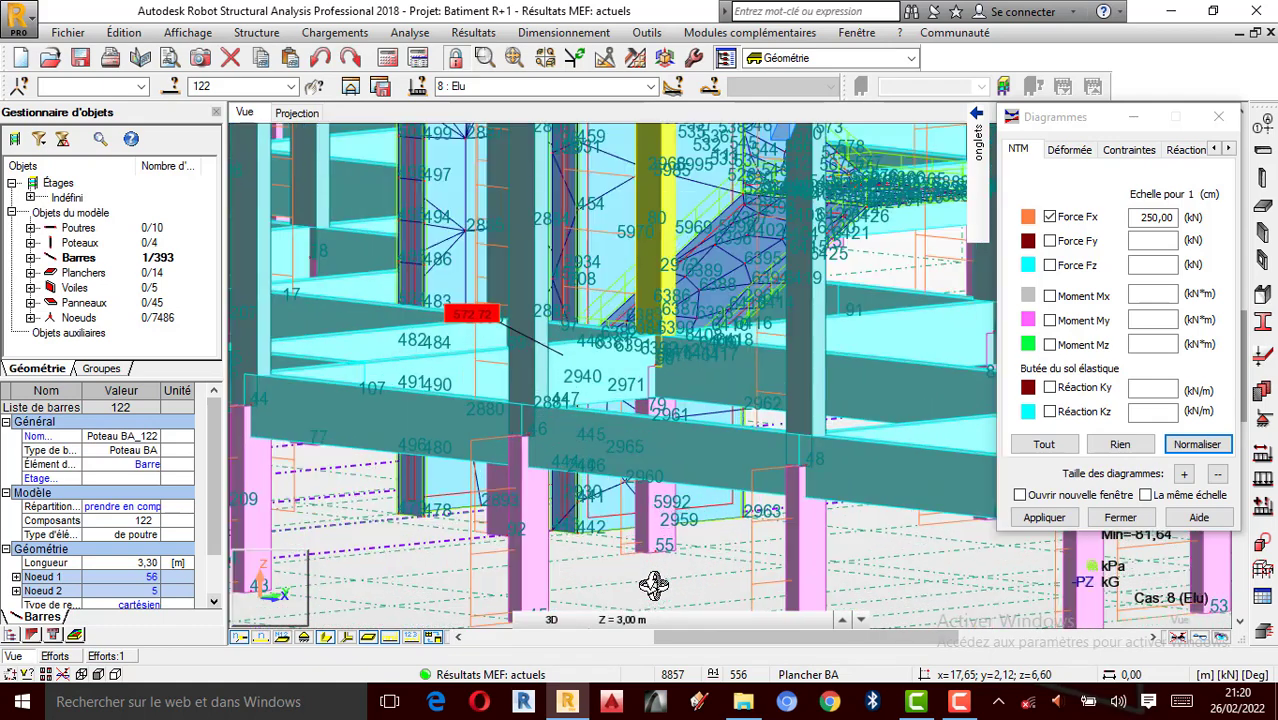
scroll(653, 585, "up", 2)
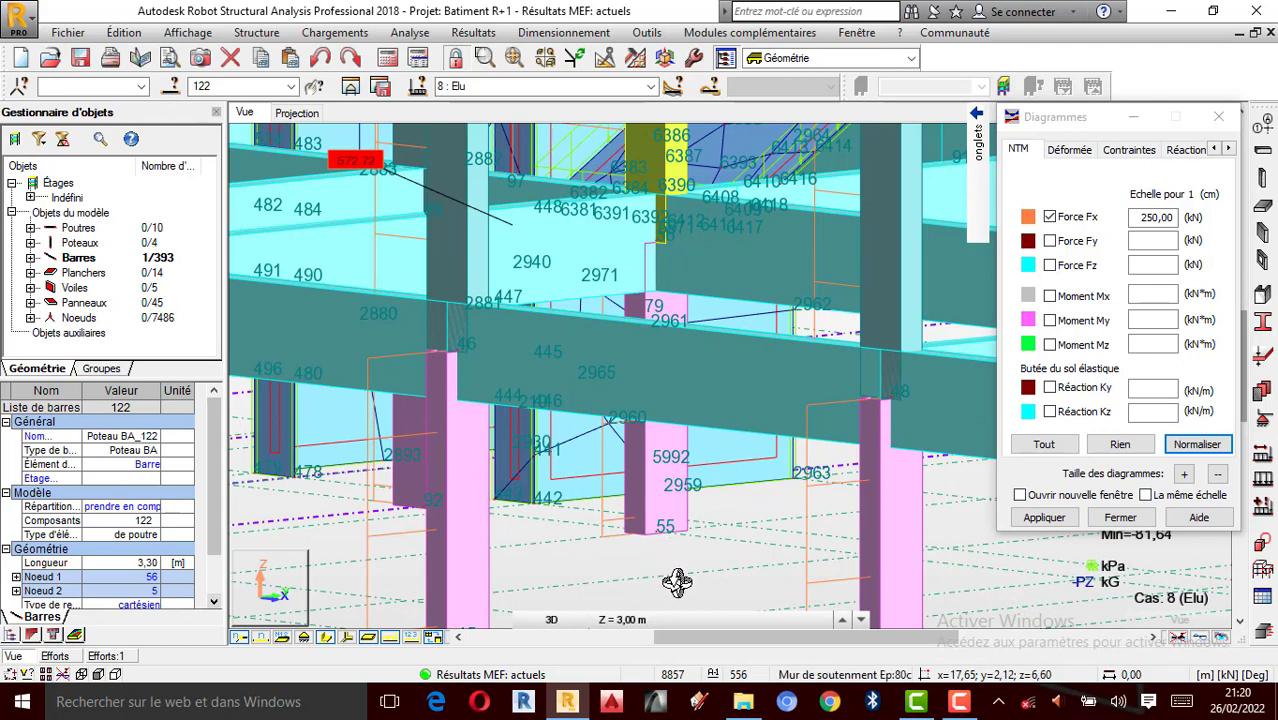
scroll(676, 582, "down", 1)
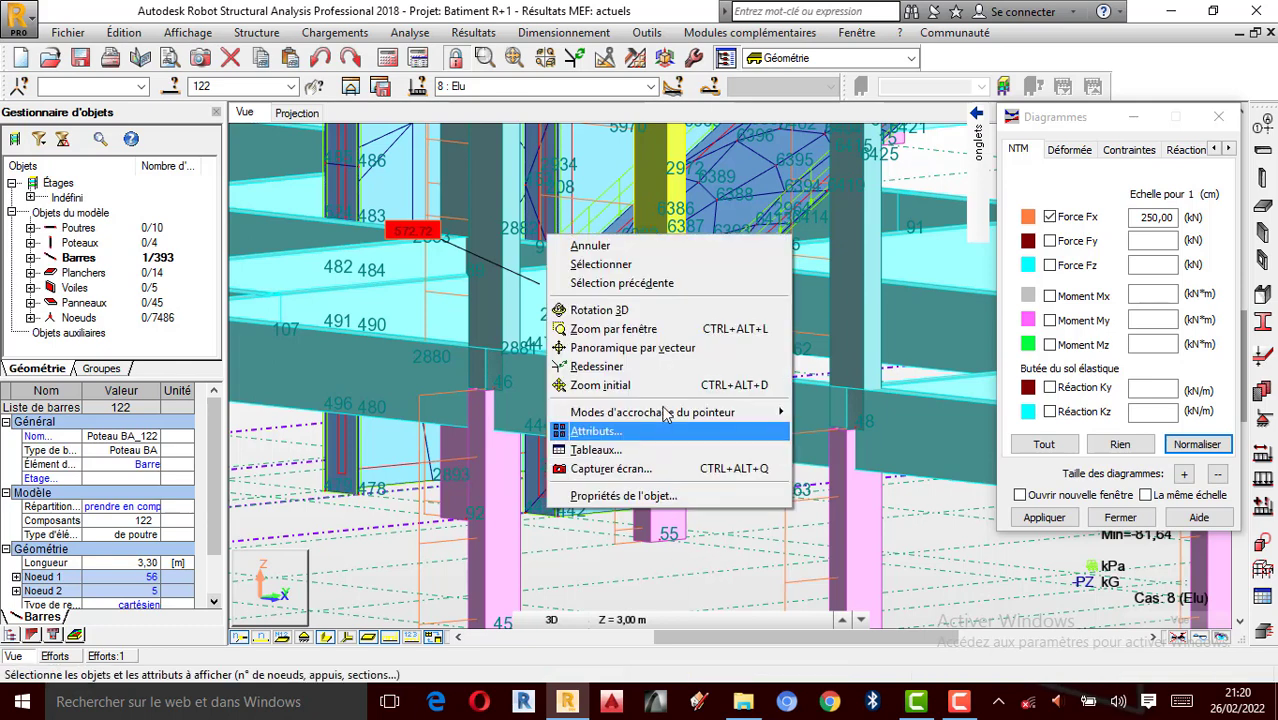
Leave 3D rotation, select stub bar 28 at node 55 below column 122, and open its object properties.
right_click(546, 234)
left_click(617, 270)
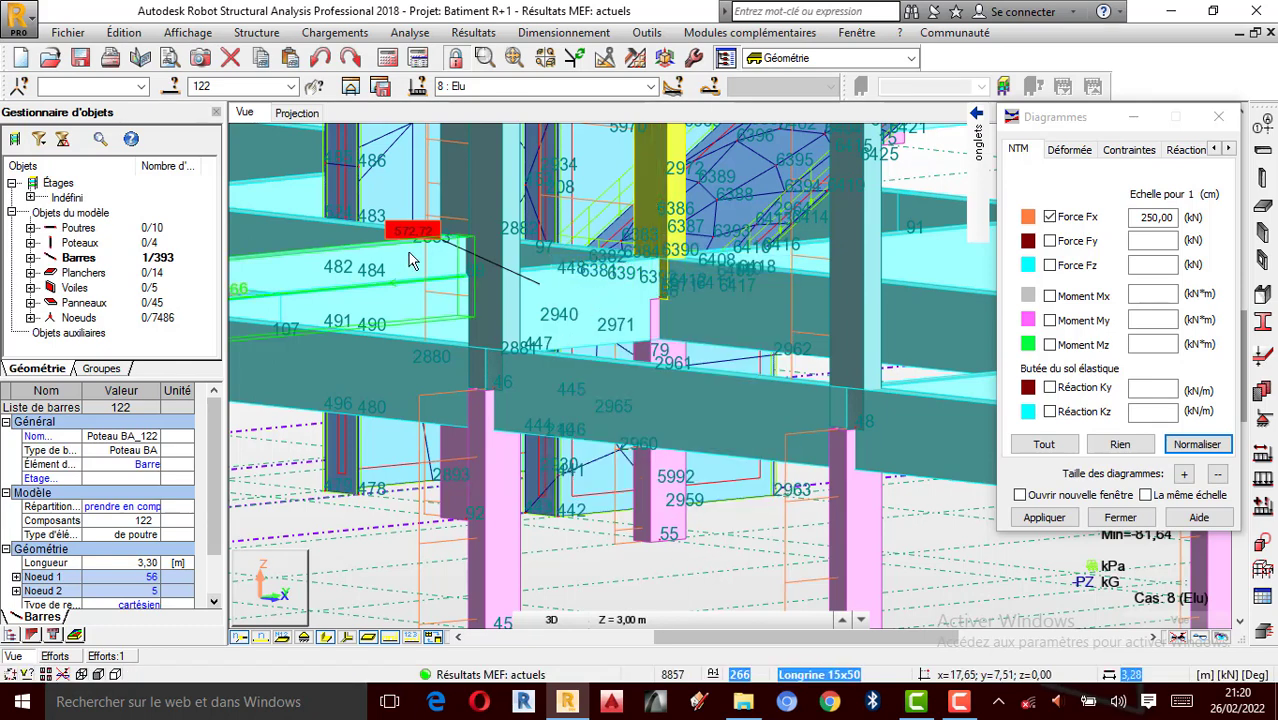
left_click(655, 515)
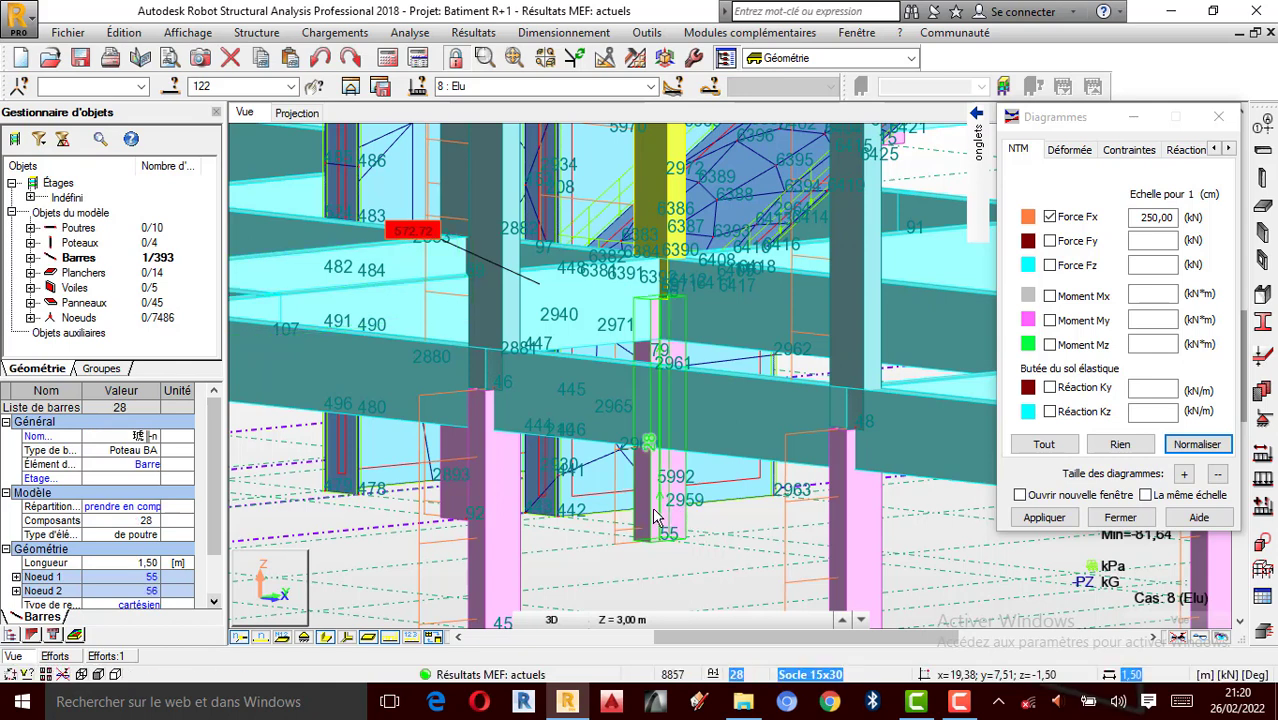
right_click(655, 515)
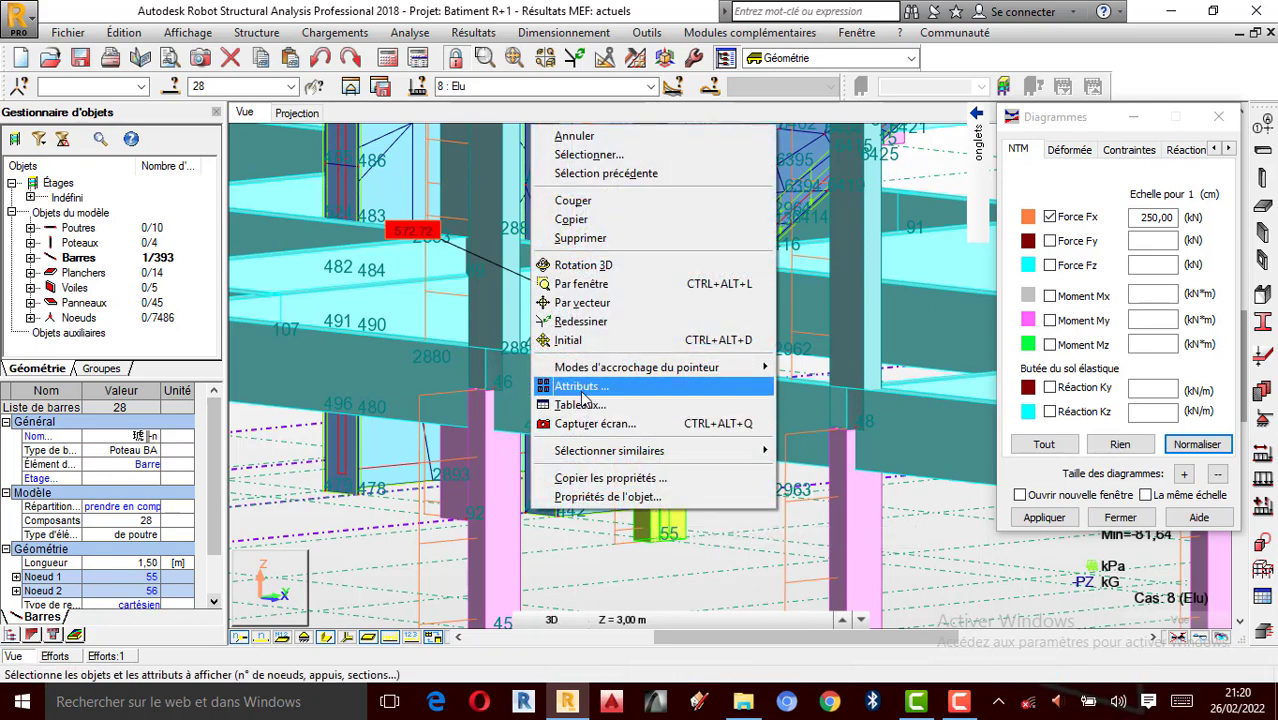
left_click(607, 497)
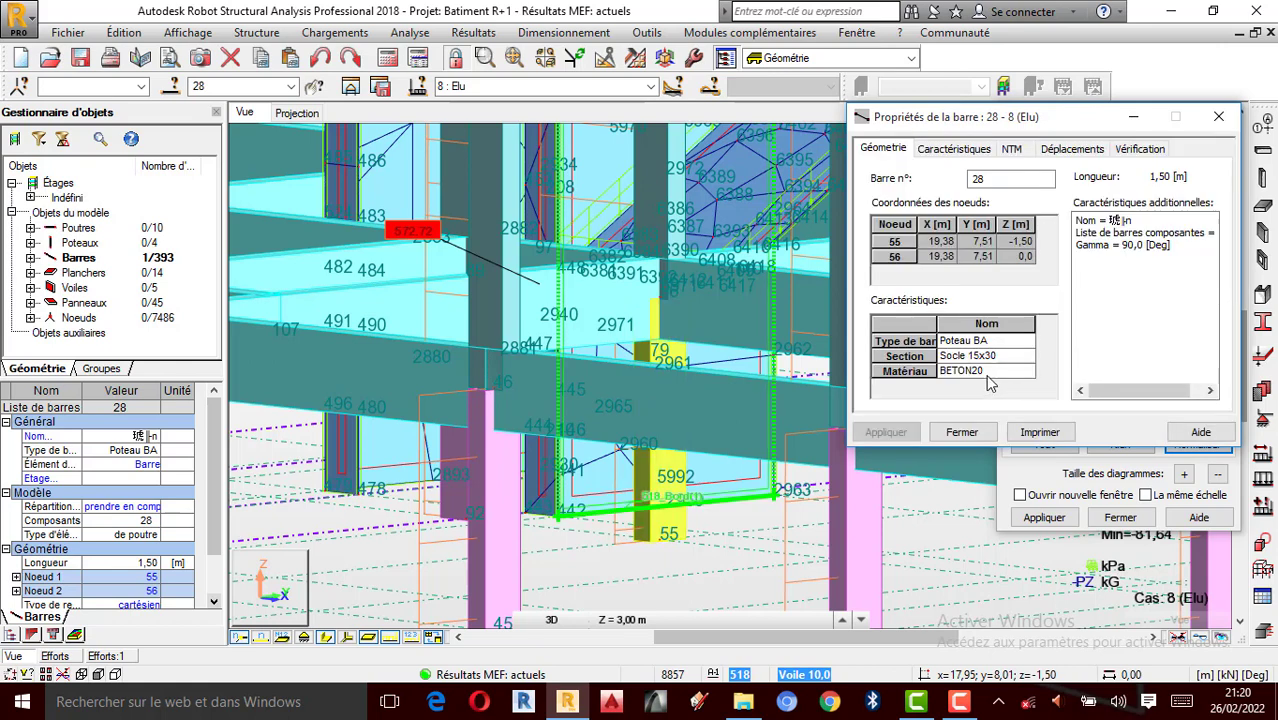
Display the Fx diagram of bar 28 with its extreme values, and close the properties.
left_click(1012, 150)
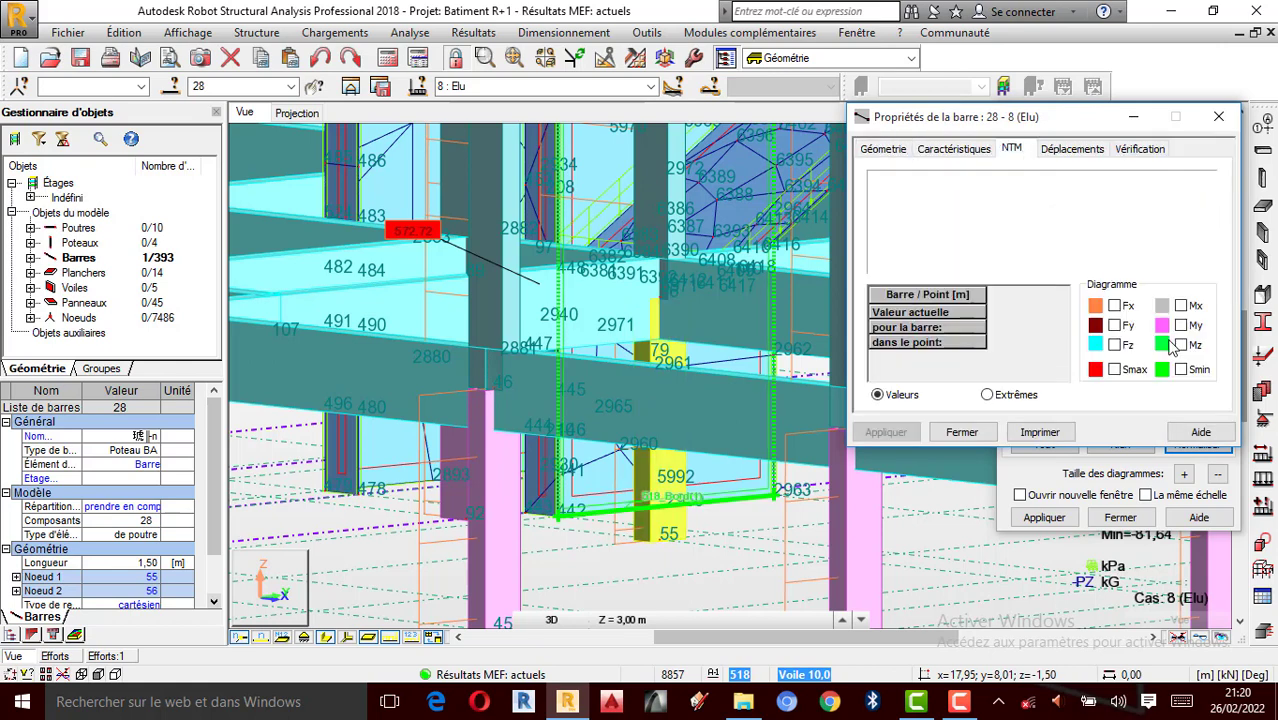
left_click(1115, 306)
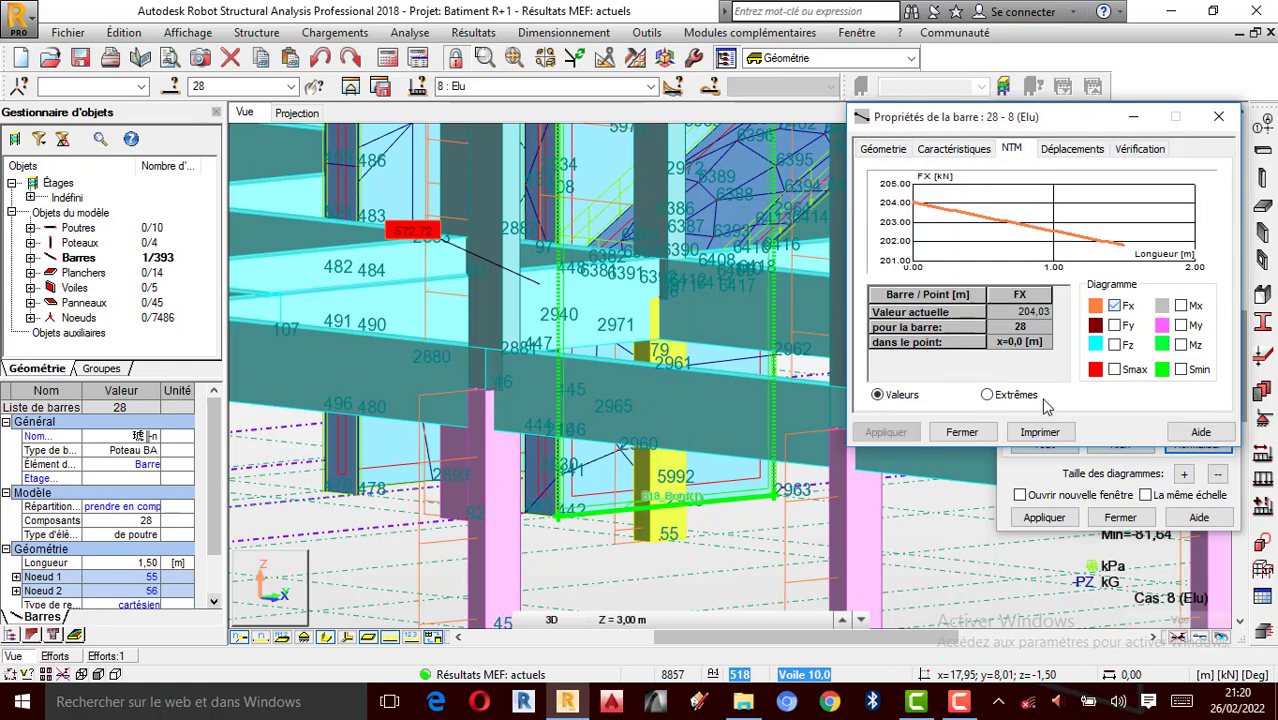
left_click(988, 395)
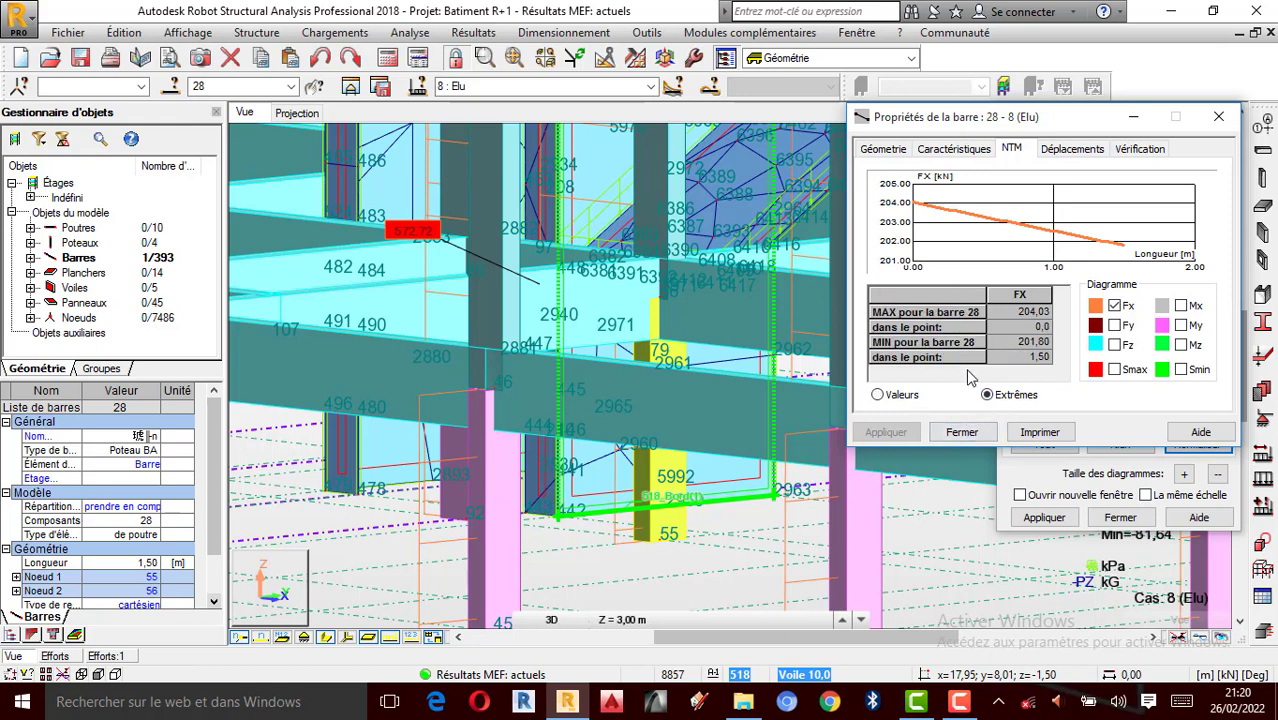
left_click(903, 396)
left_click(1219, 117)
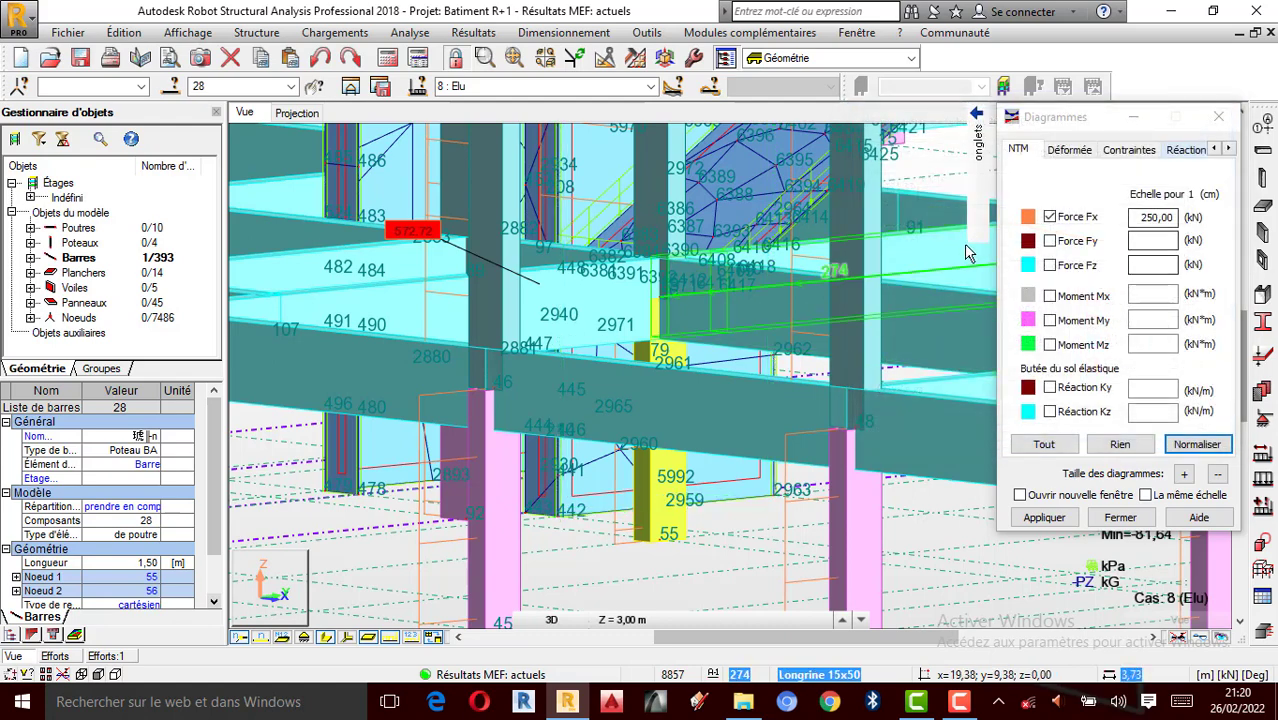
left_click(950, 195)
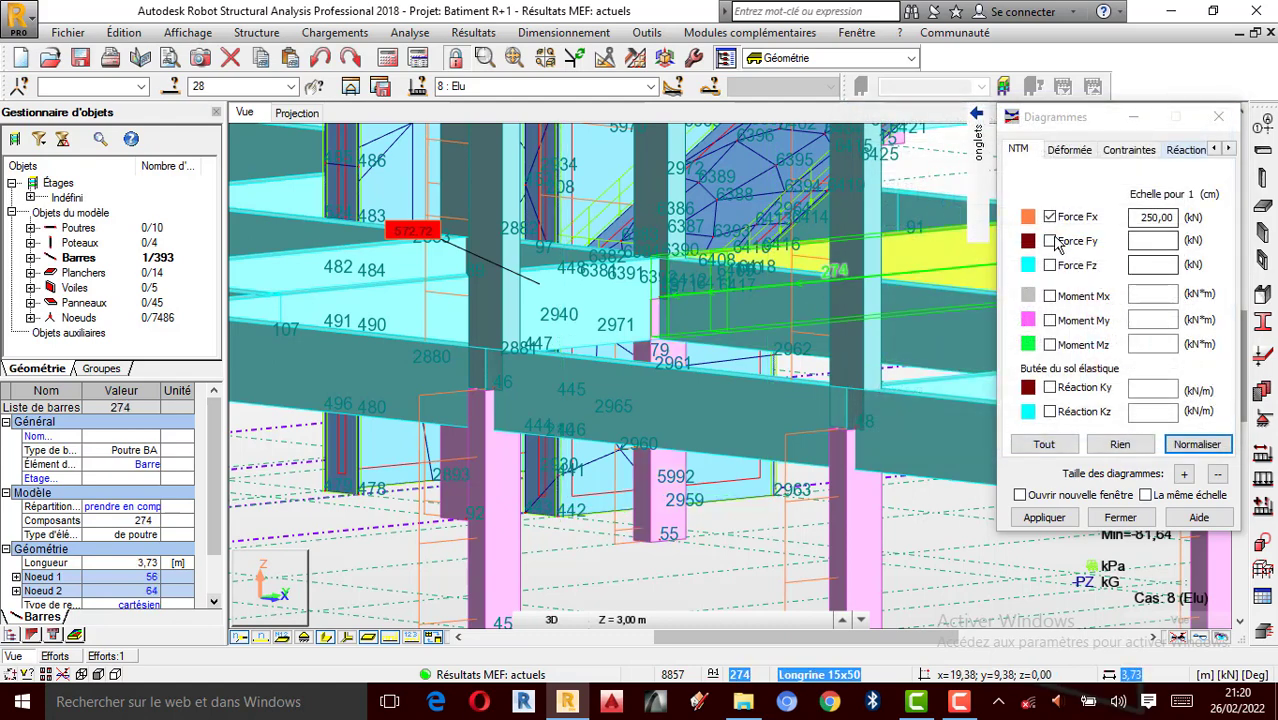
left_click(948, 162)
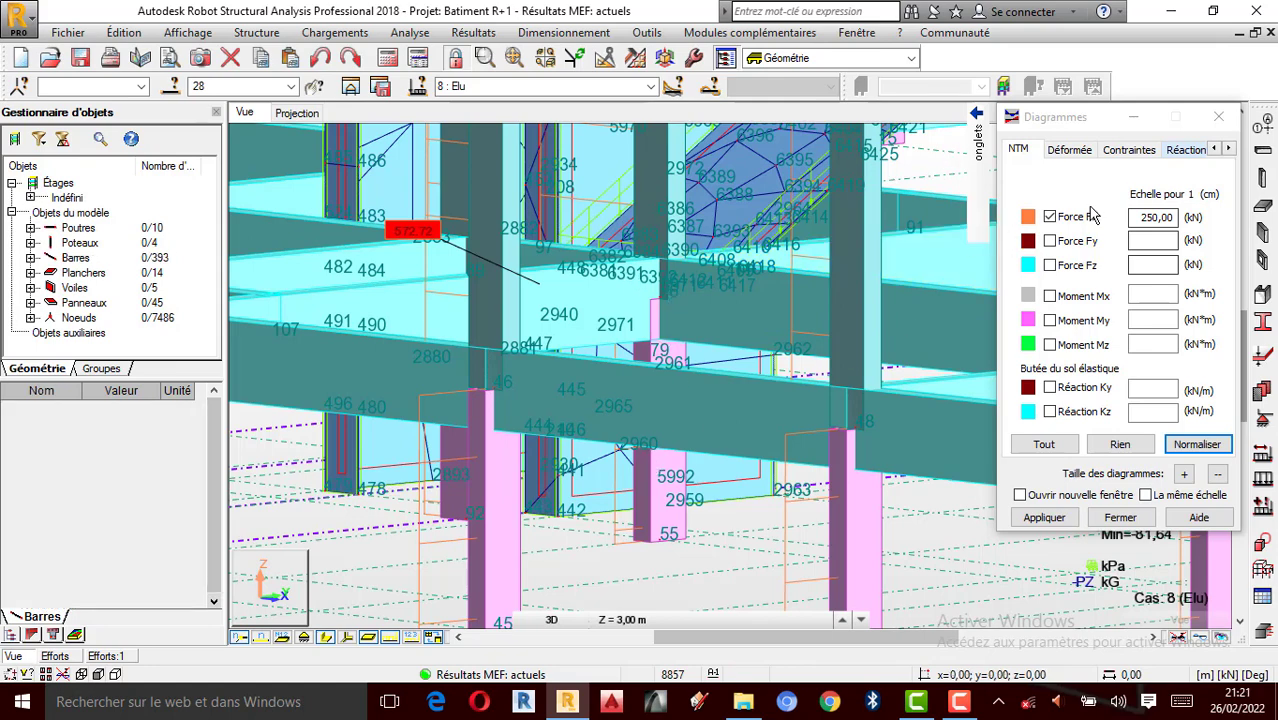
scroll(980, 182, "down", 1)
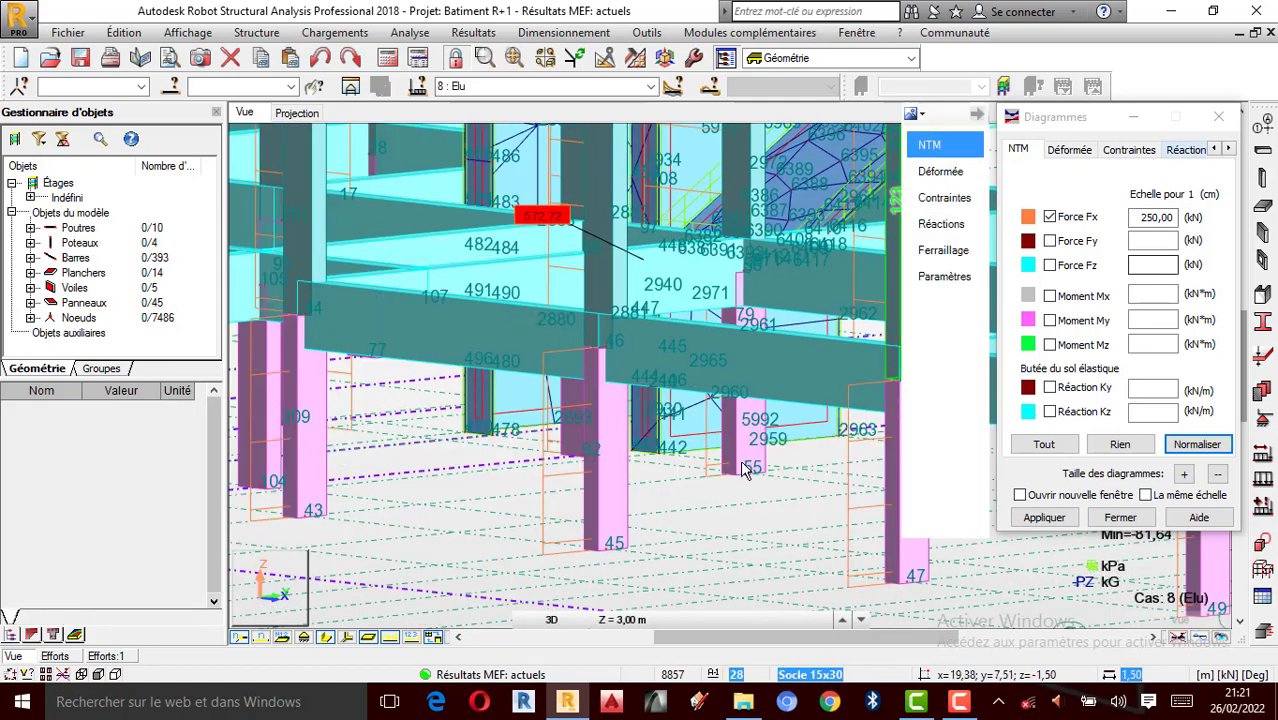
scroll(722, 456, "up", 1)
scroll(738, 471, "down", 2)
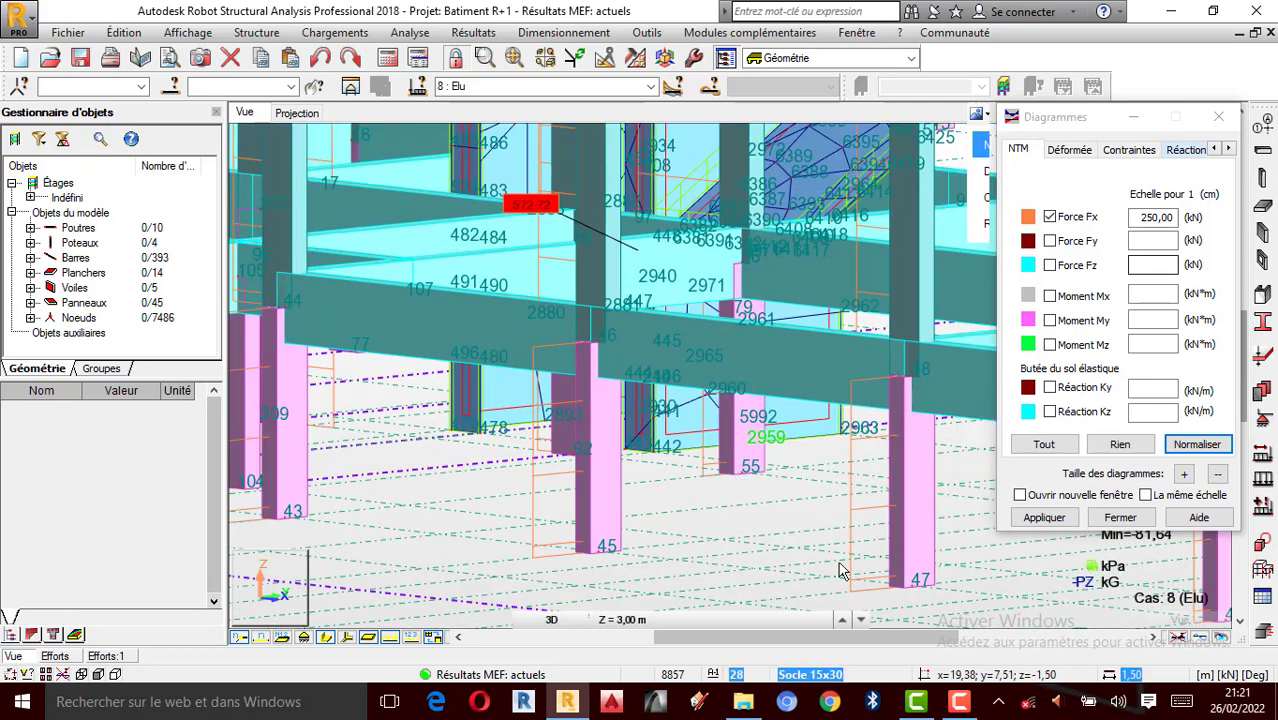
left_click(960, 700)
left_click(1177, 627)
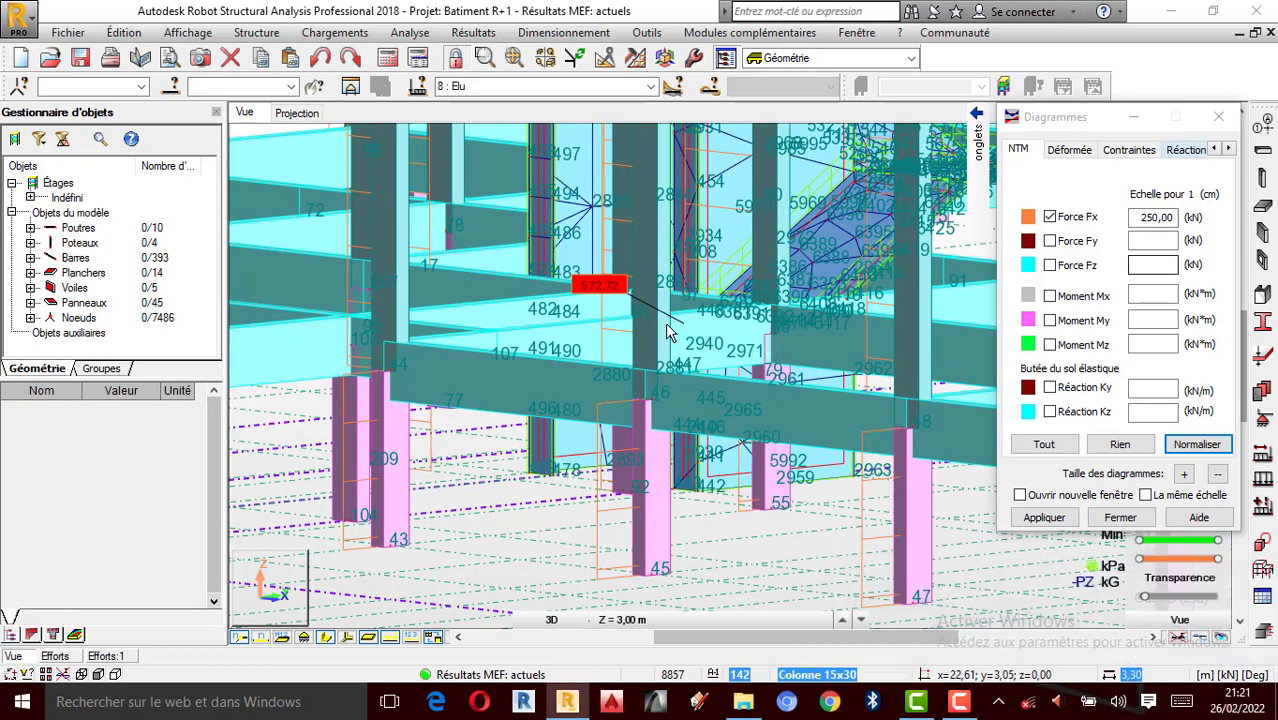
Examine the columns near the maximum Fx label and locate node 45 at the foot of stub bar 23.
scroll(641, 222, "up", 1)
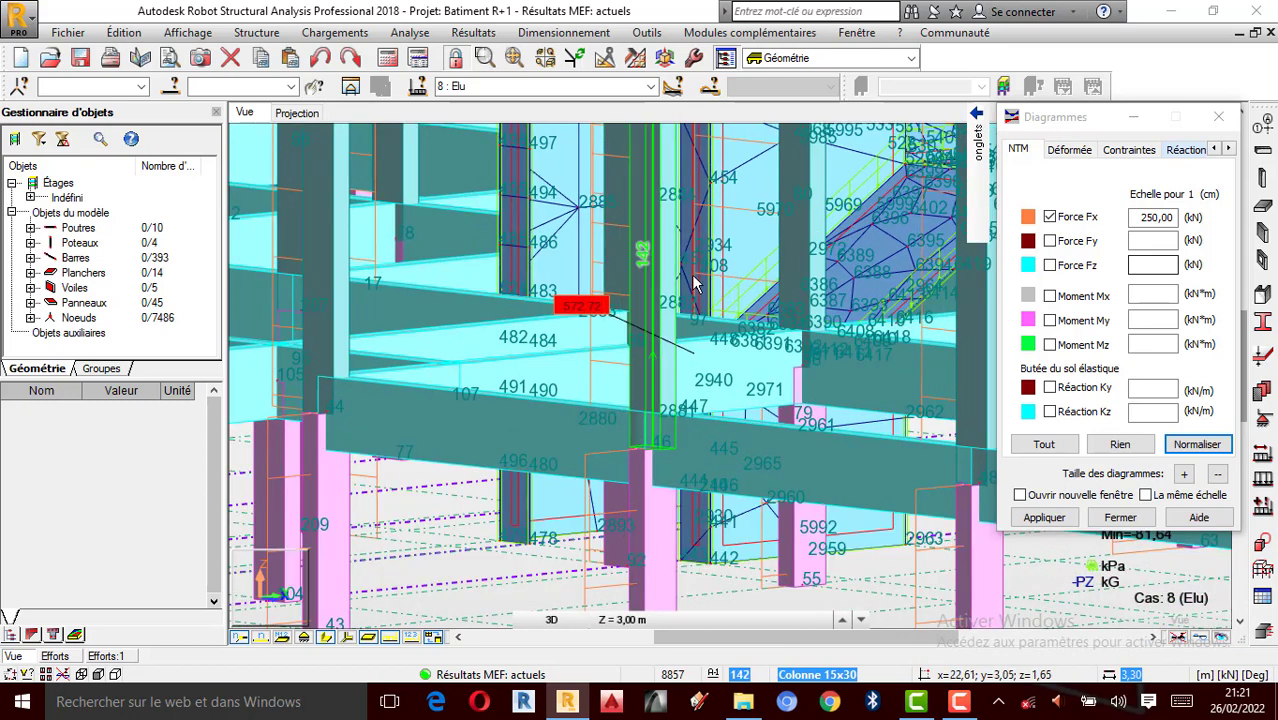
scroll(643, 316, "down", 1)
scroll(638, 316, "down", 1)
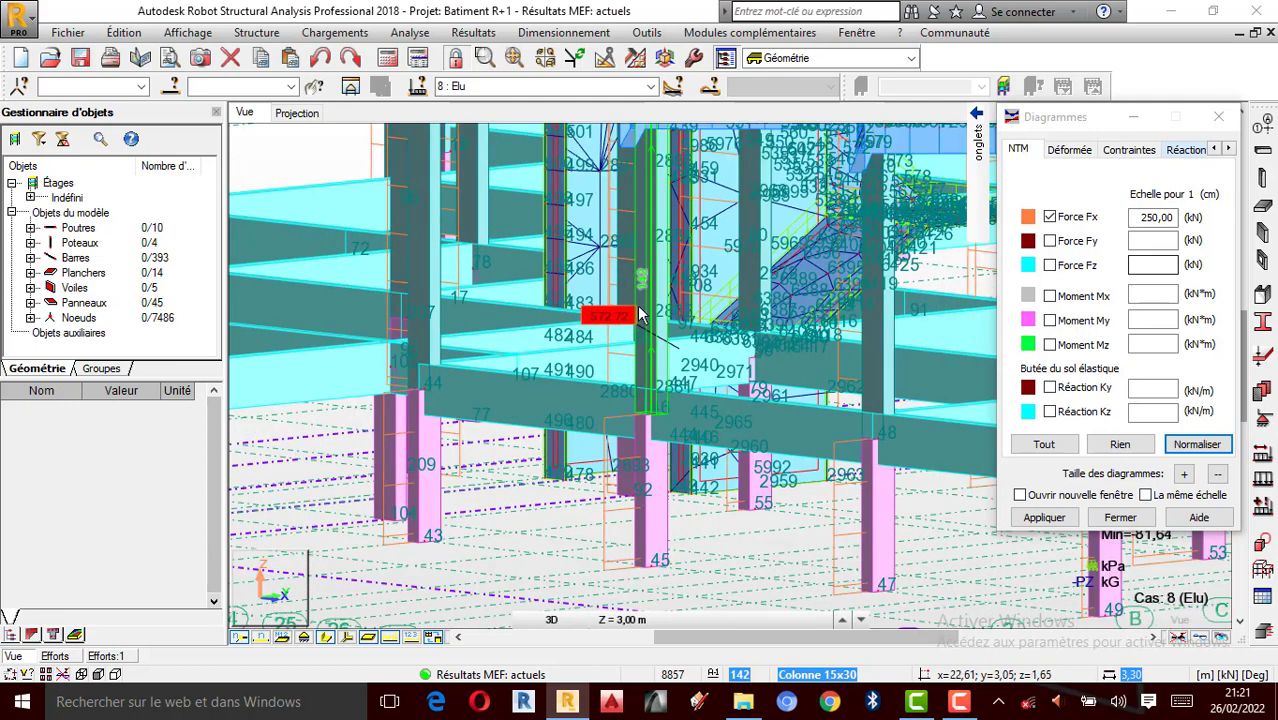
scroll(614, 279, "down", 1)
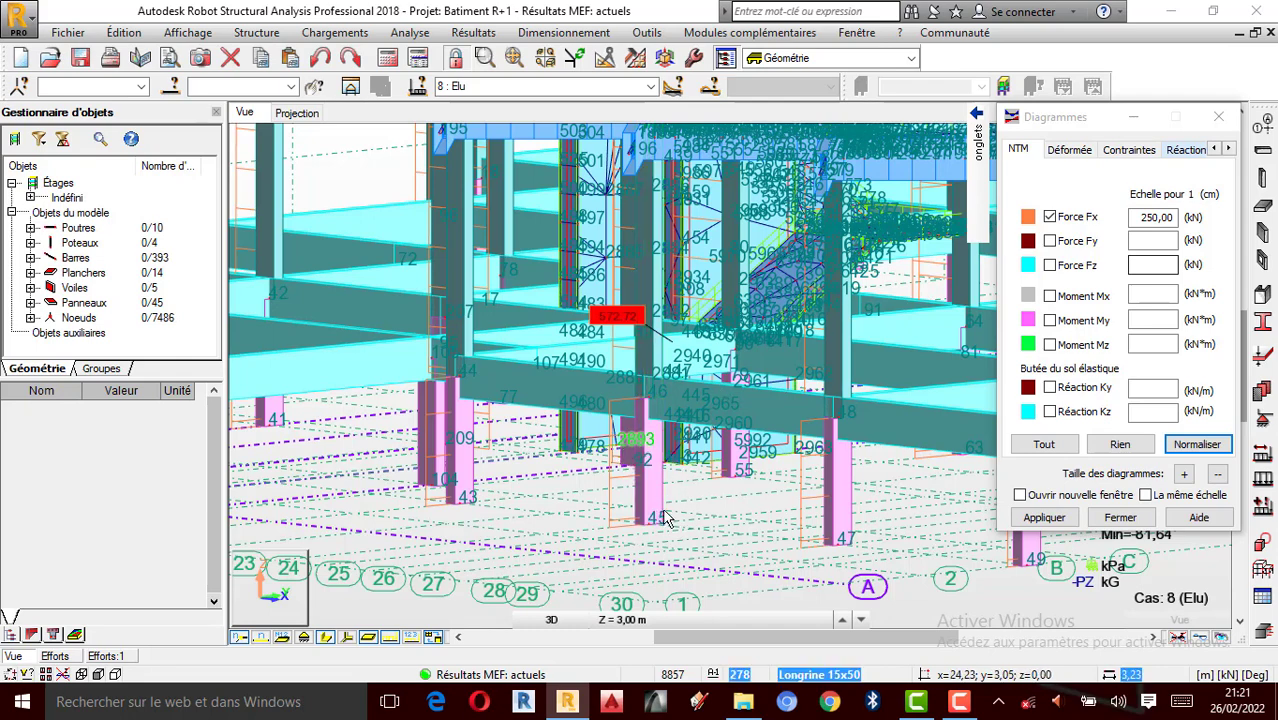
scroll(652, 537, "up", 1)
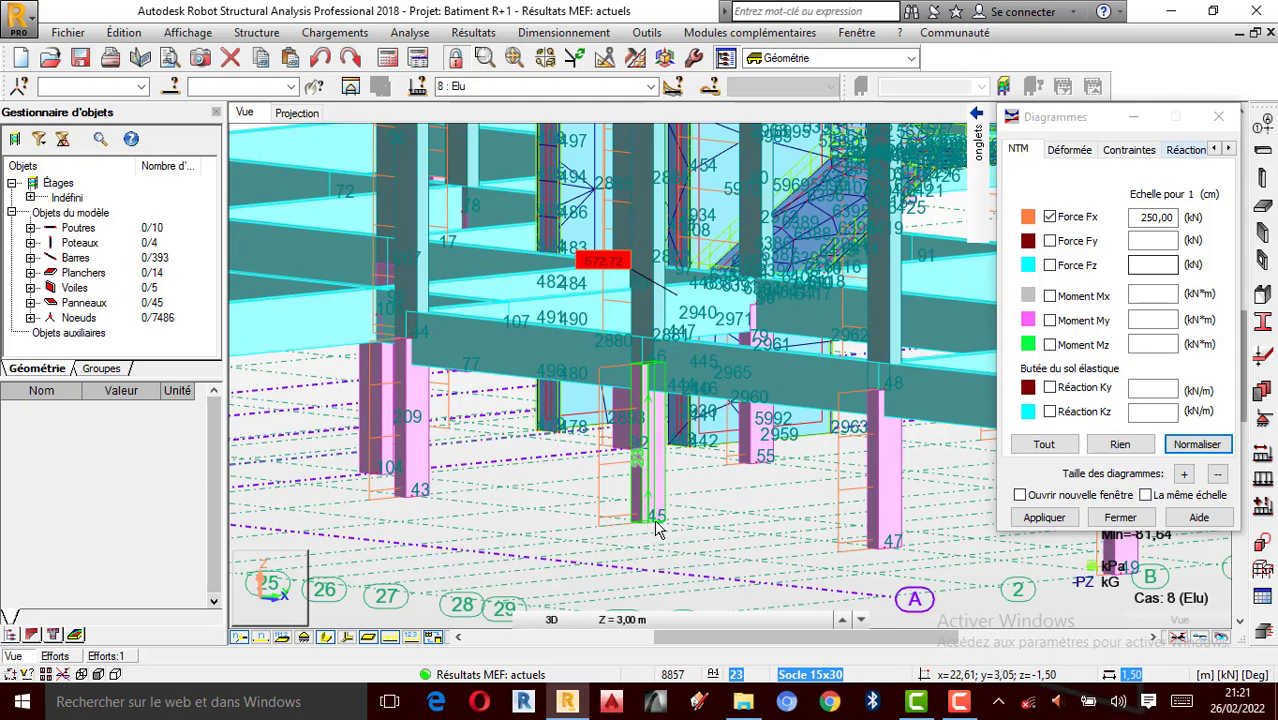
left_click(657, 528)
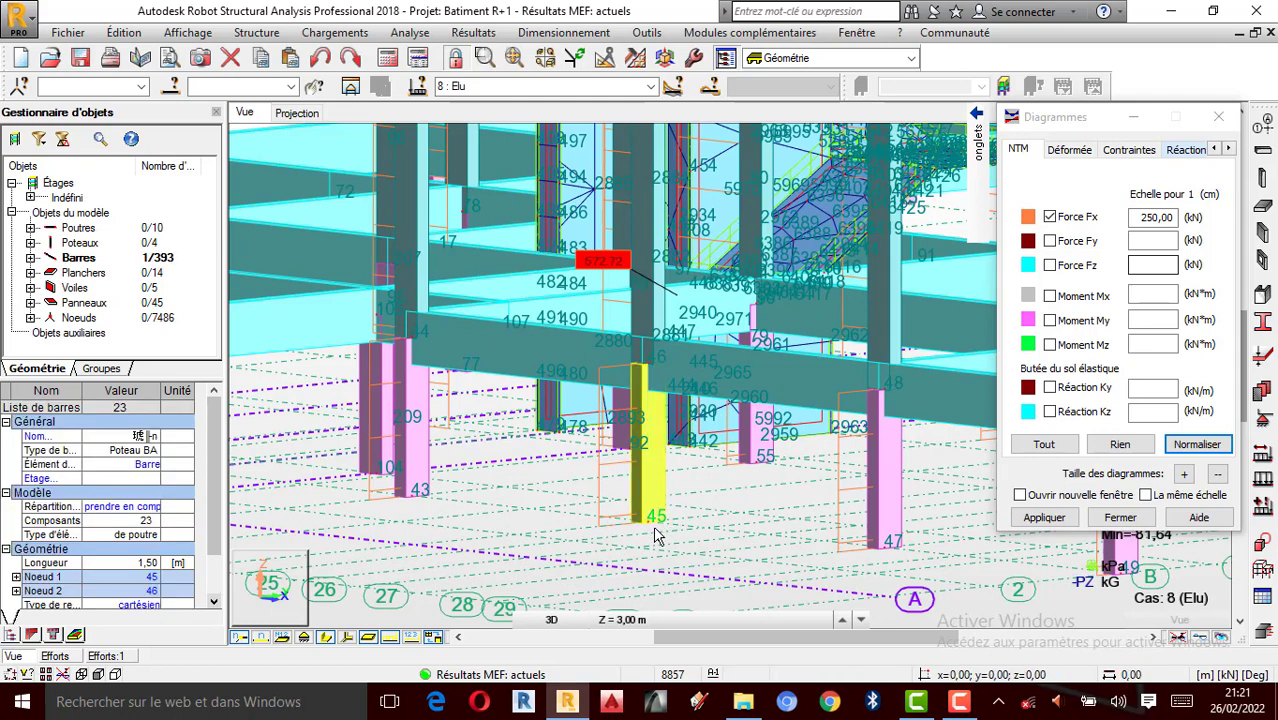
scroll(660, 535, "up", 1)
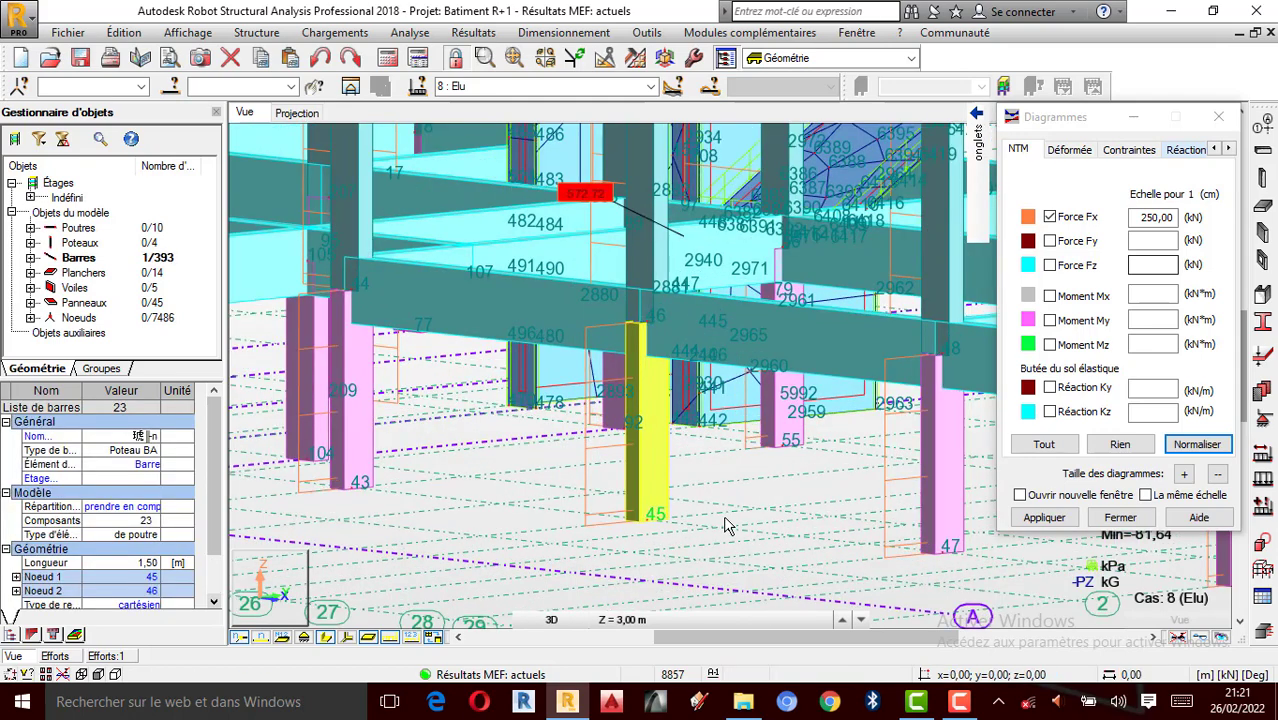
left_click(648, 523)
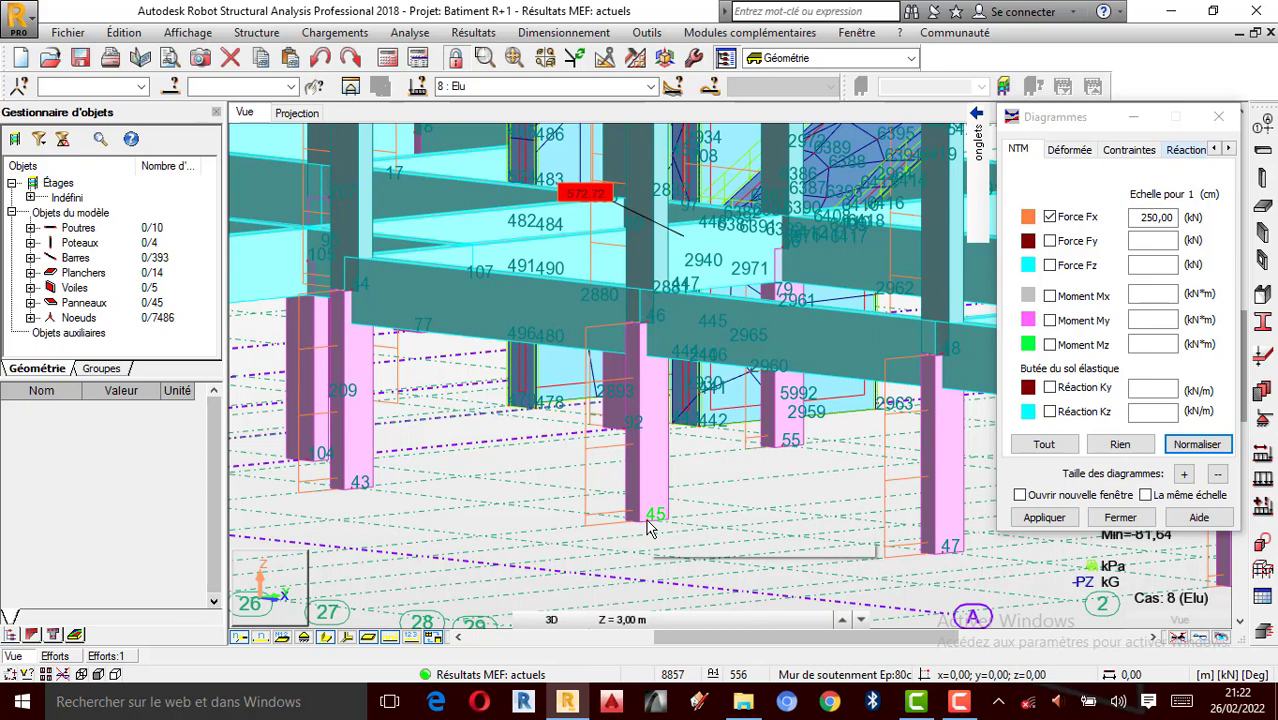
Open the bar forces table, check its global extremes, and return to the model view.
left_click(469, 33)
left_click(505, 245)
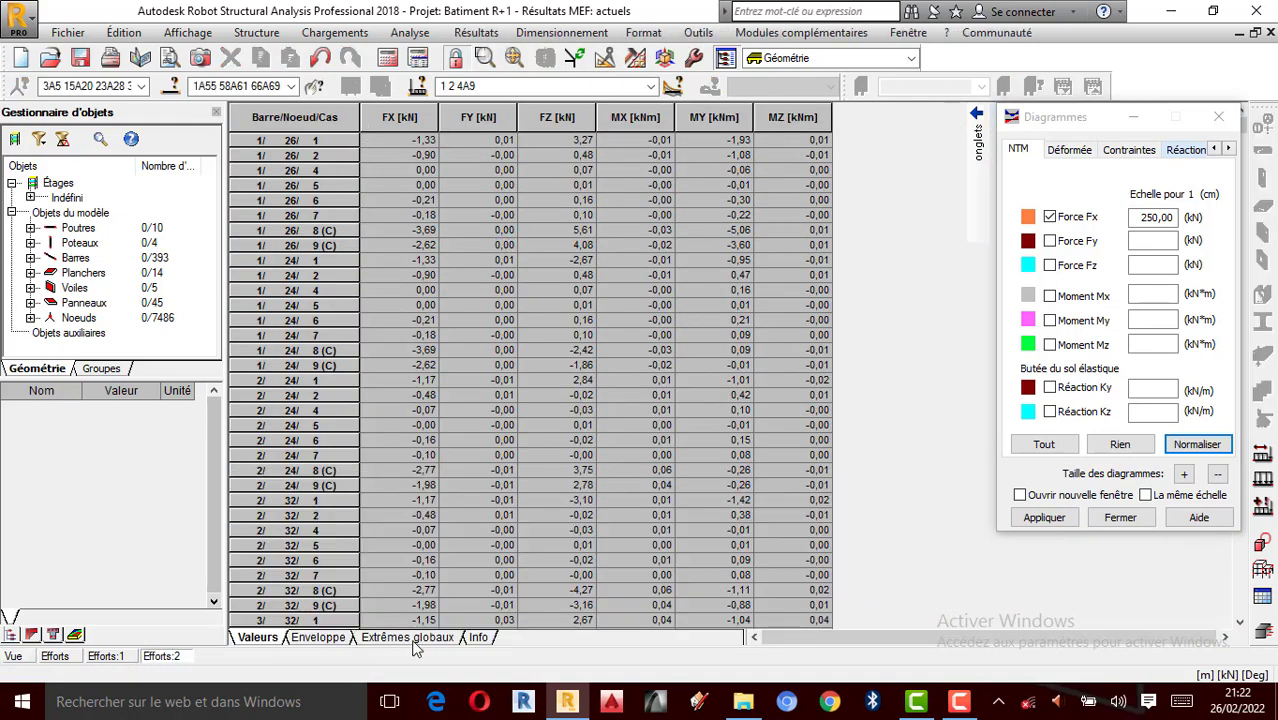
left_click(412, 640)
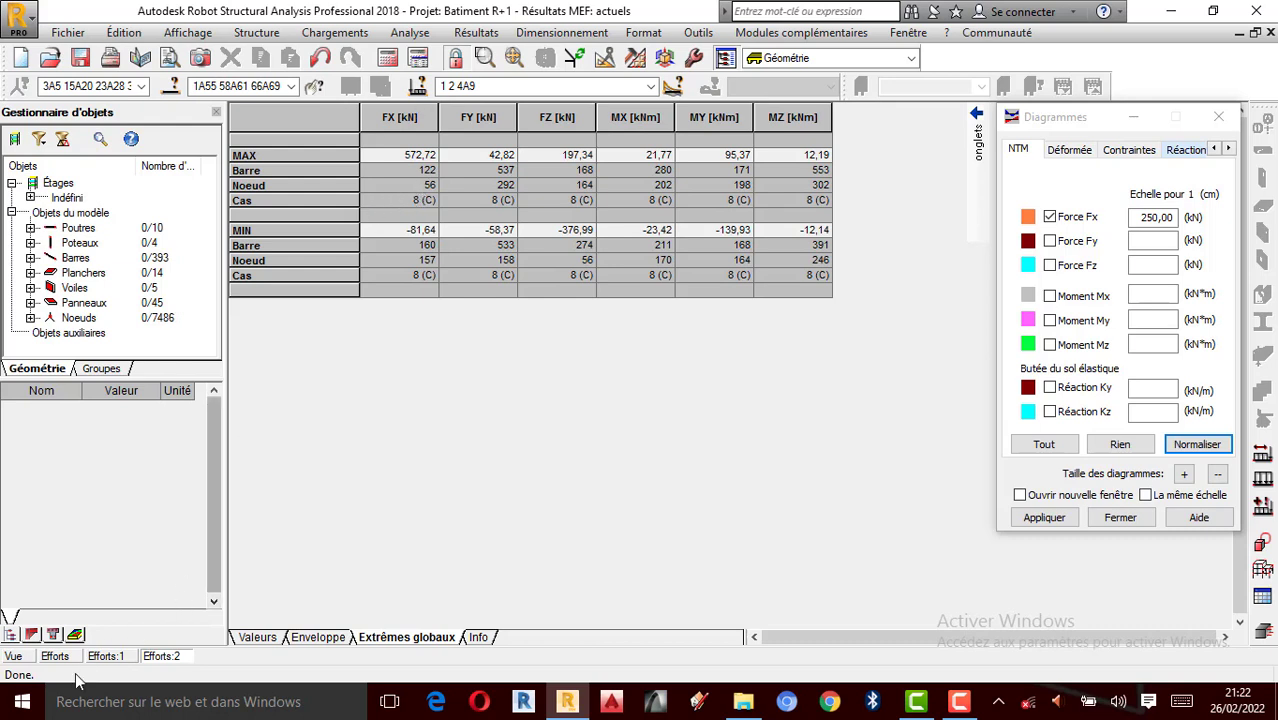
left_click(14, 657)
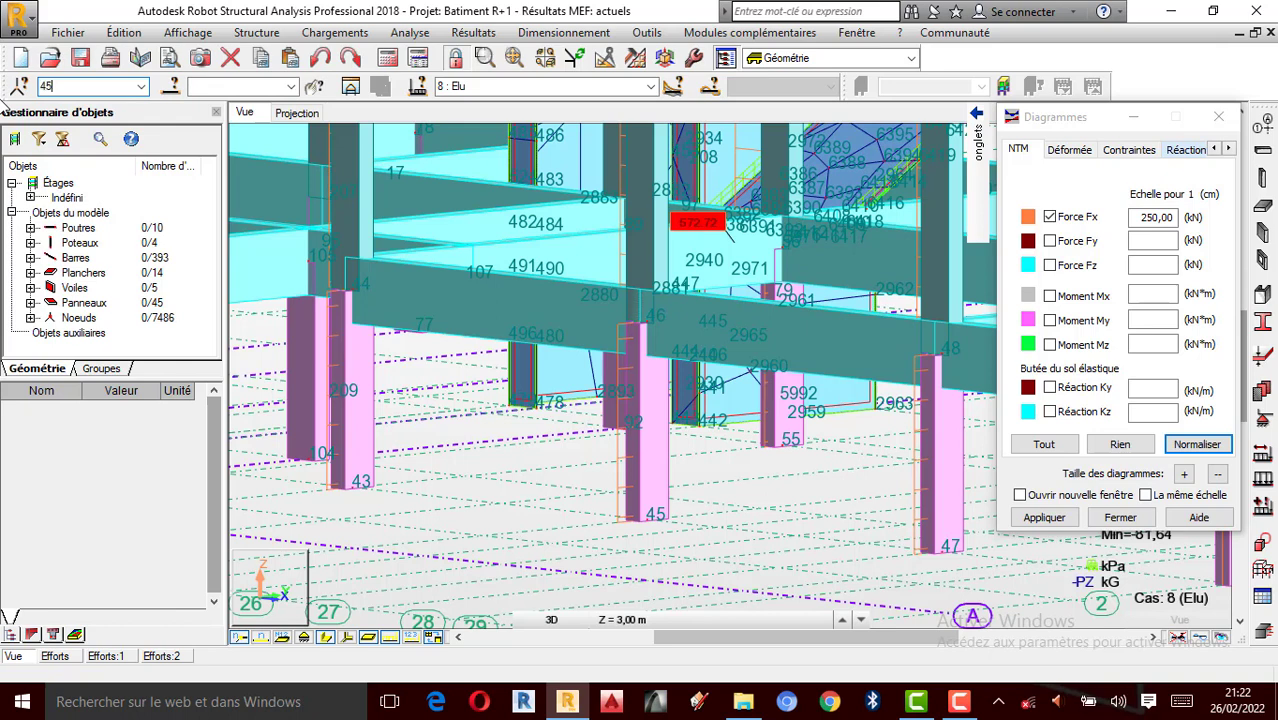
Select node 45 and then node 55 by number, and locate the stub at node 55 in the model.
key("Return")
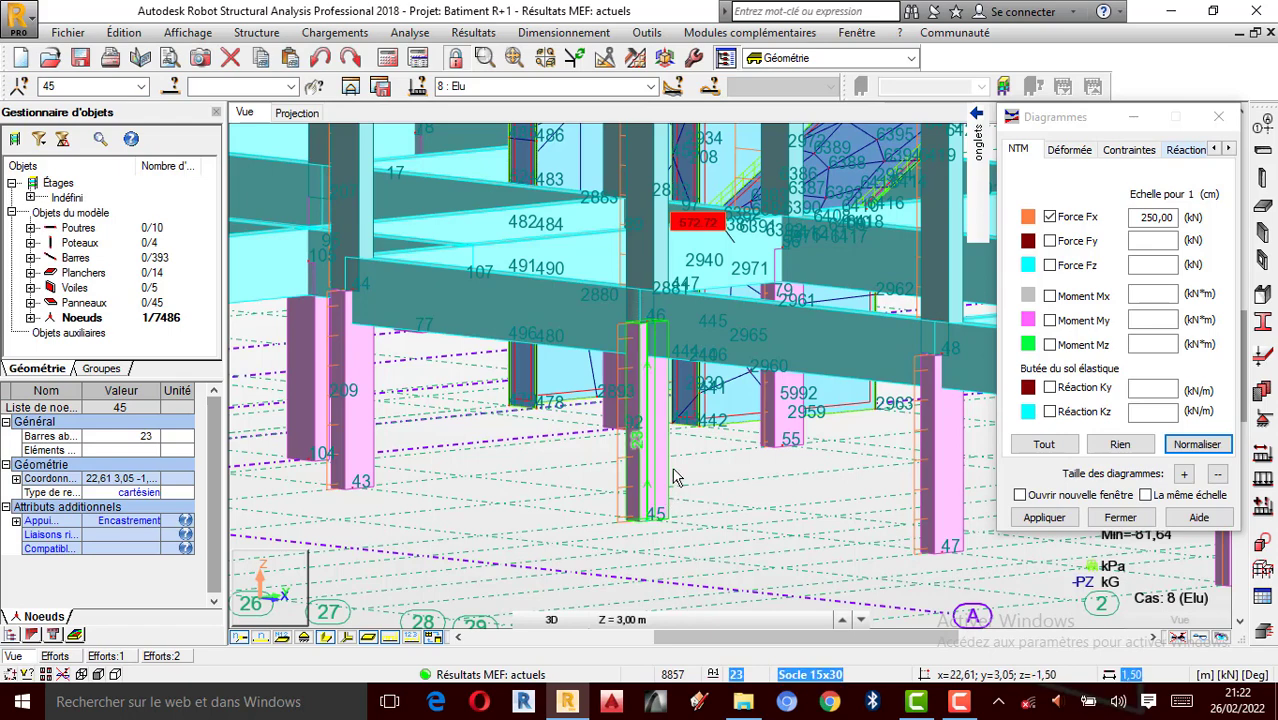
double_click(89, 86)
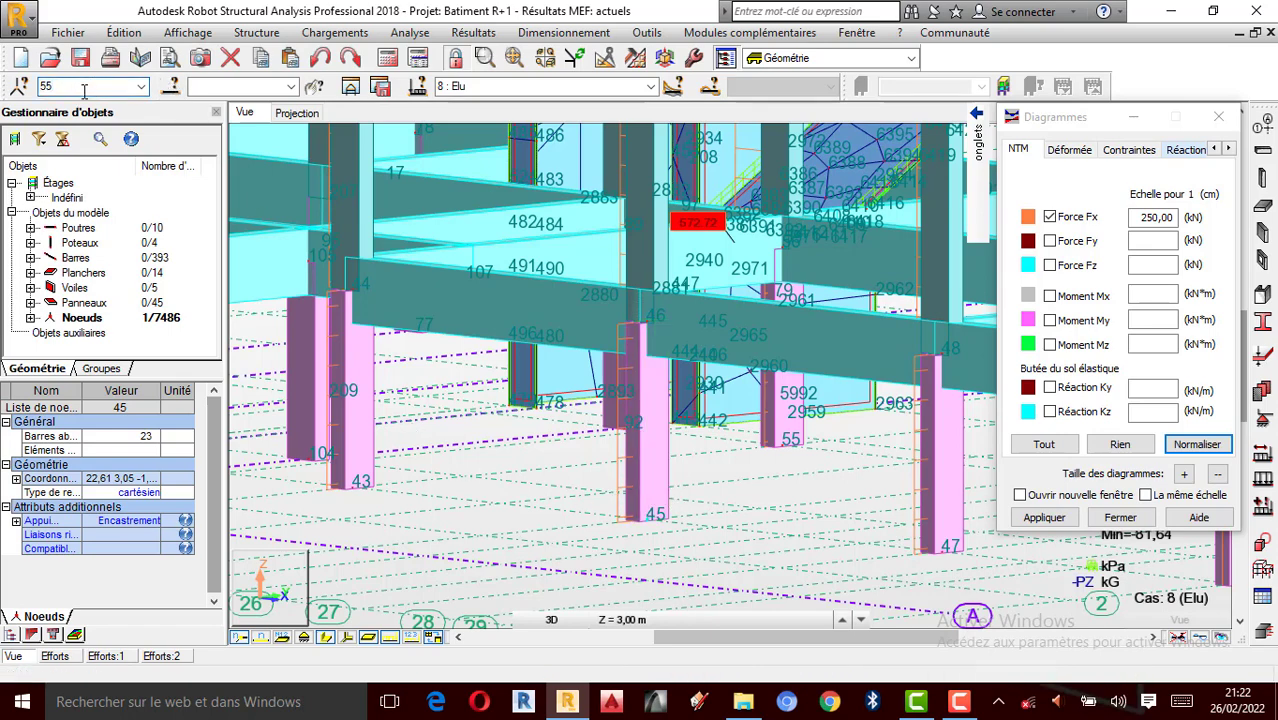
type("55")
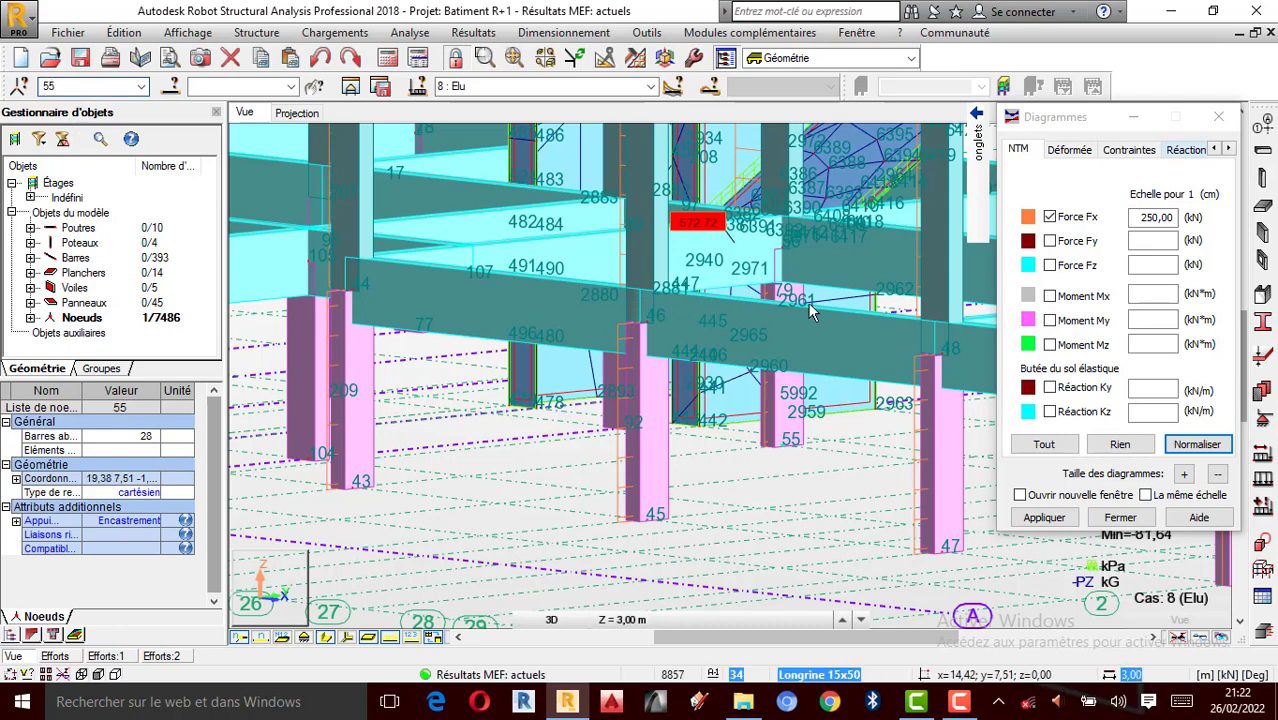
scroll(797, 455, "up", 1)
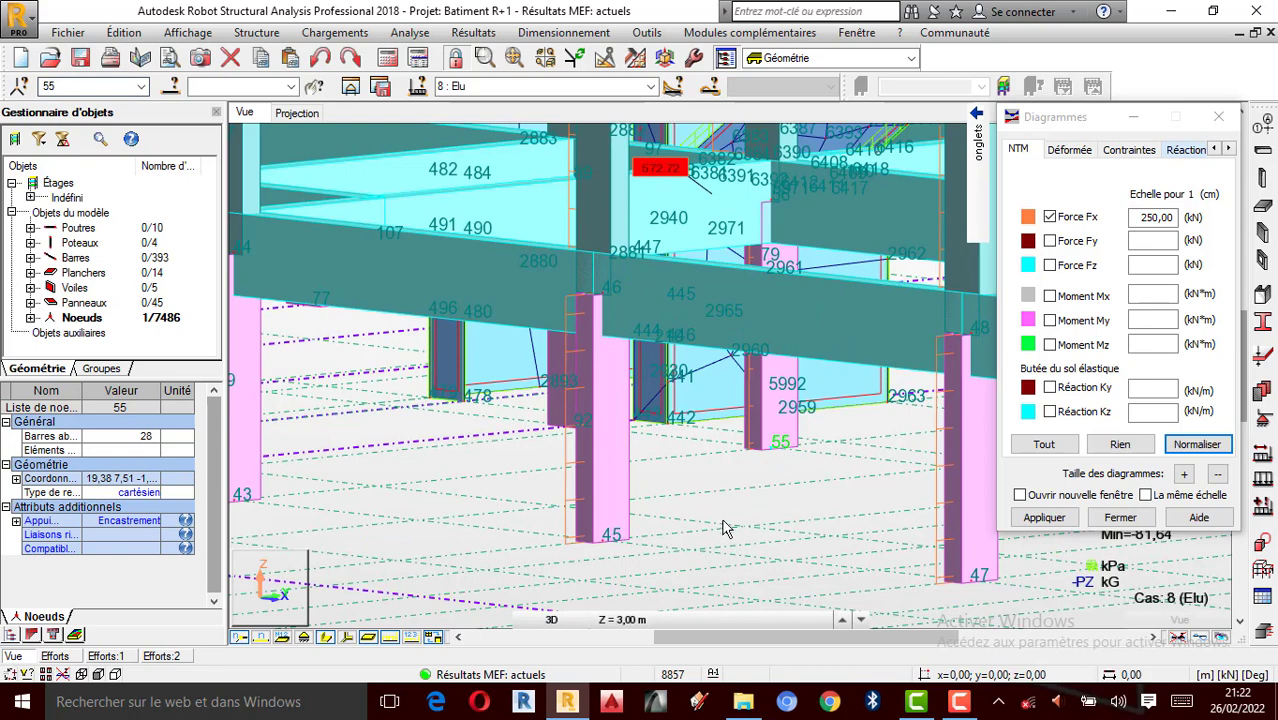
scroll(725, 517, "down", 1)
scroll(771, 467, "down", 1)
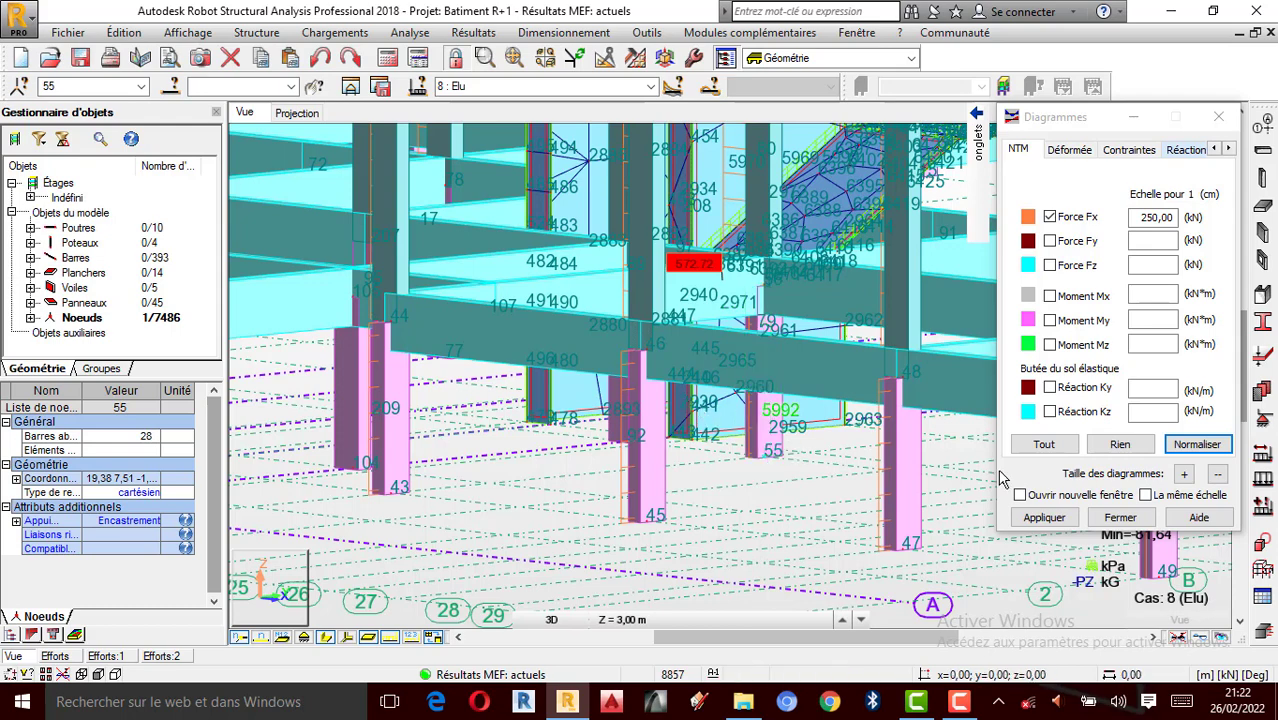
Hide the node numbers and rotate the model in 3D to an elevated view of the whole building.
scroll(733, 571, "down", 3)
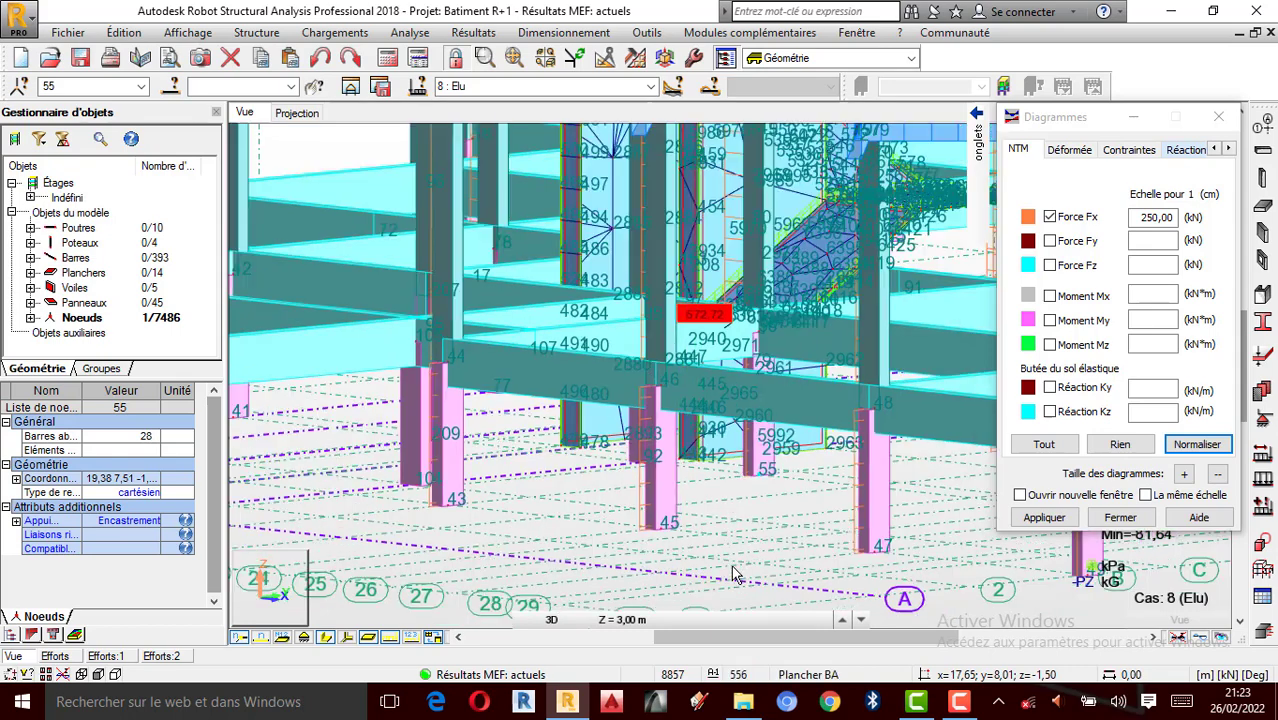
scroll(724, 575, "down", 1)
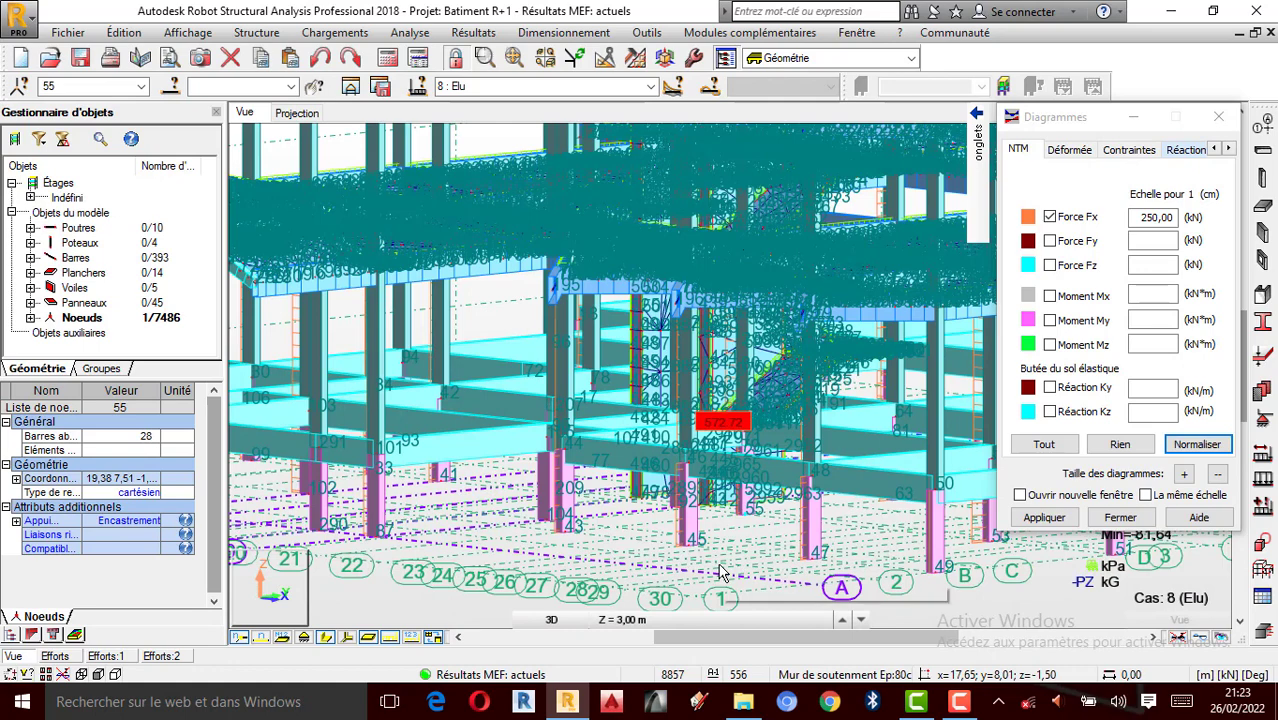
scroll(724, 575, "down", 1)
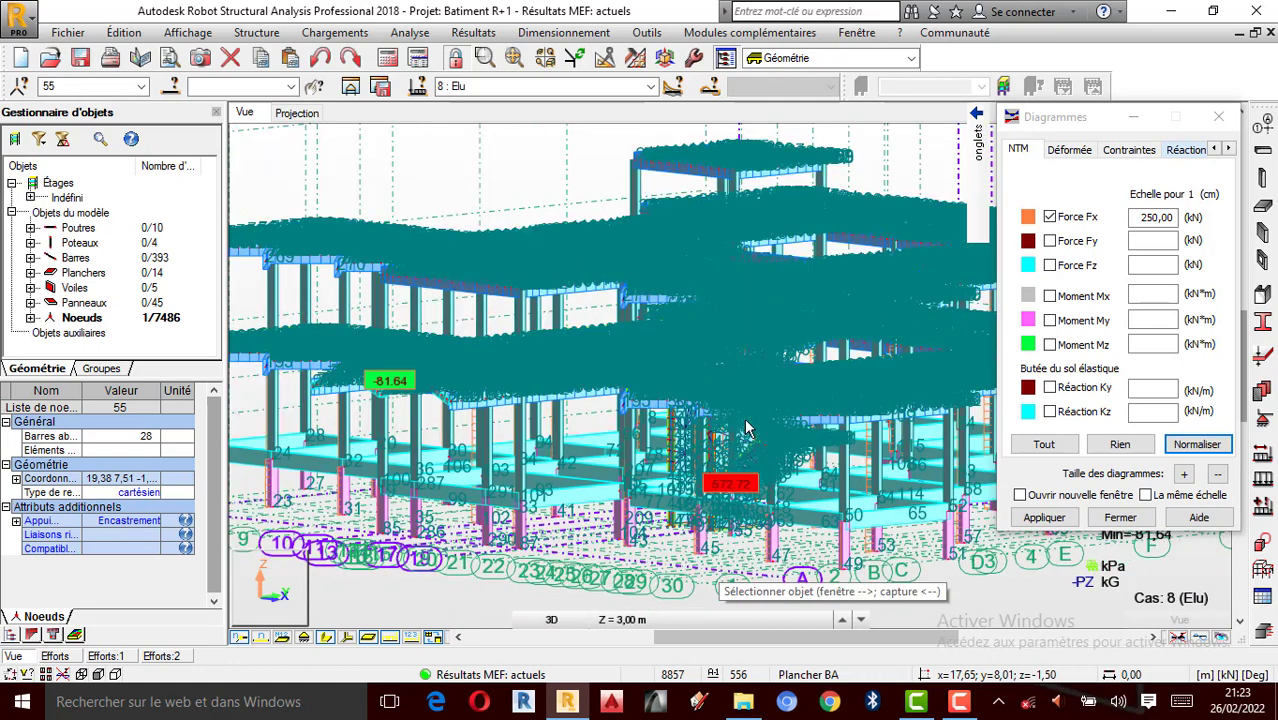
left_click(241, 641)
left_click(423, 231)
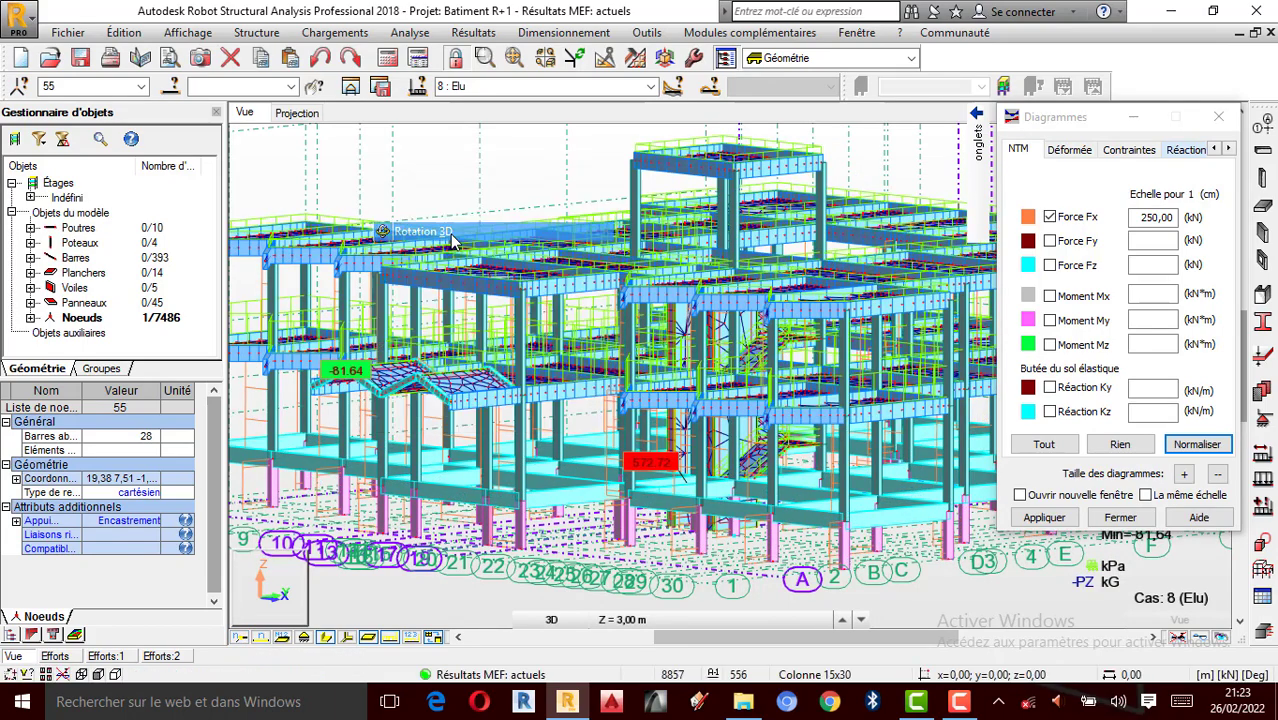
left_click_drag(500, 262, 611, 335)
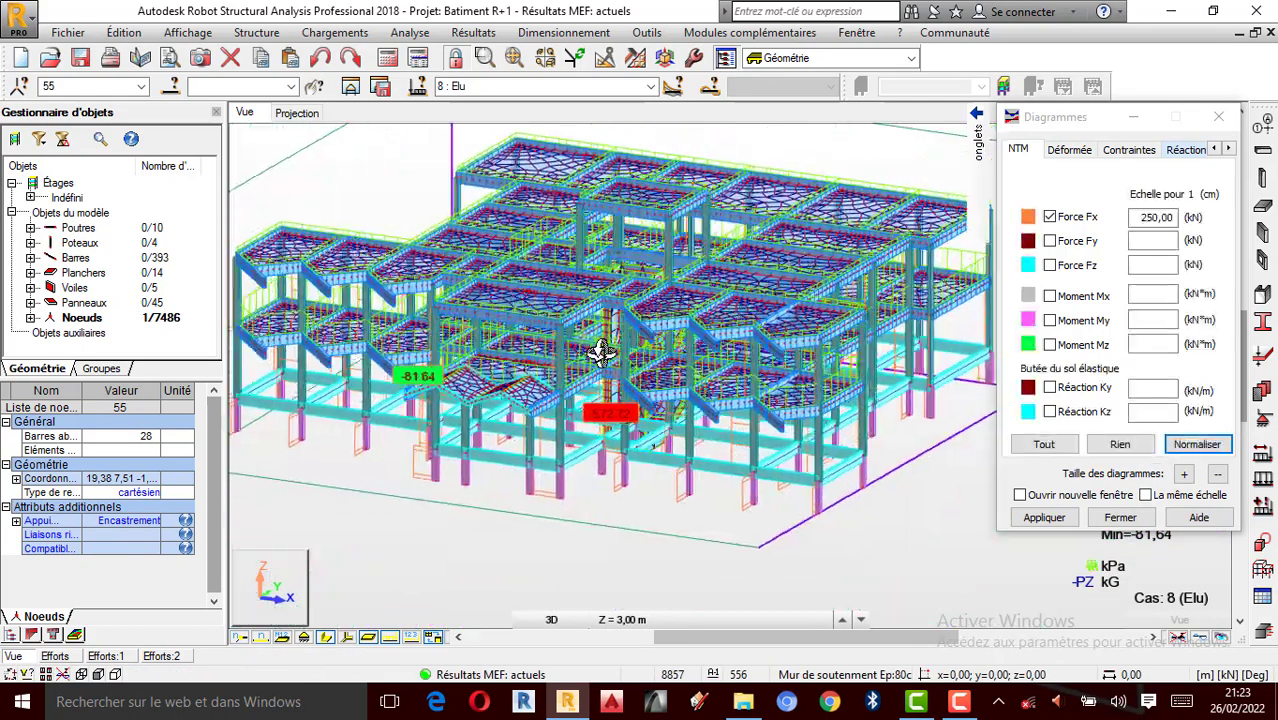
scroll(610, 340, "up", 2)
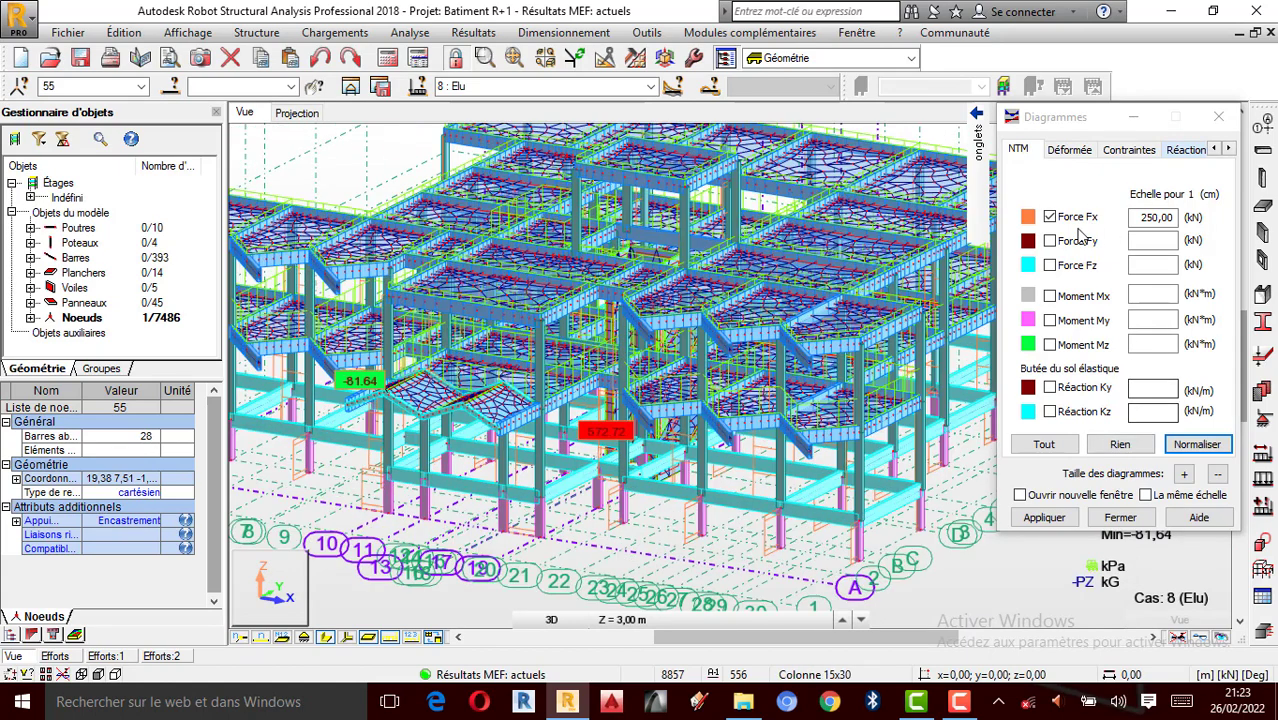
Turn off the Force Fx diagram on the bars and close the diagram settings.
left_click(1049, 216)
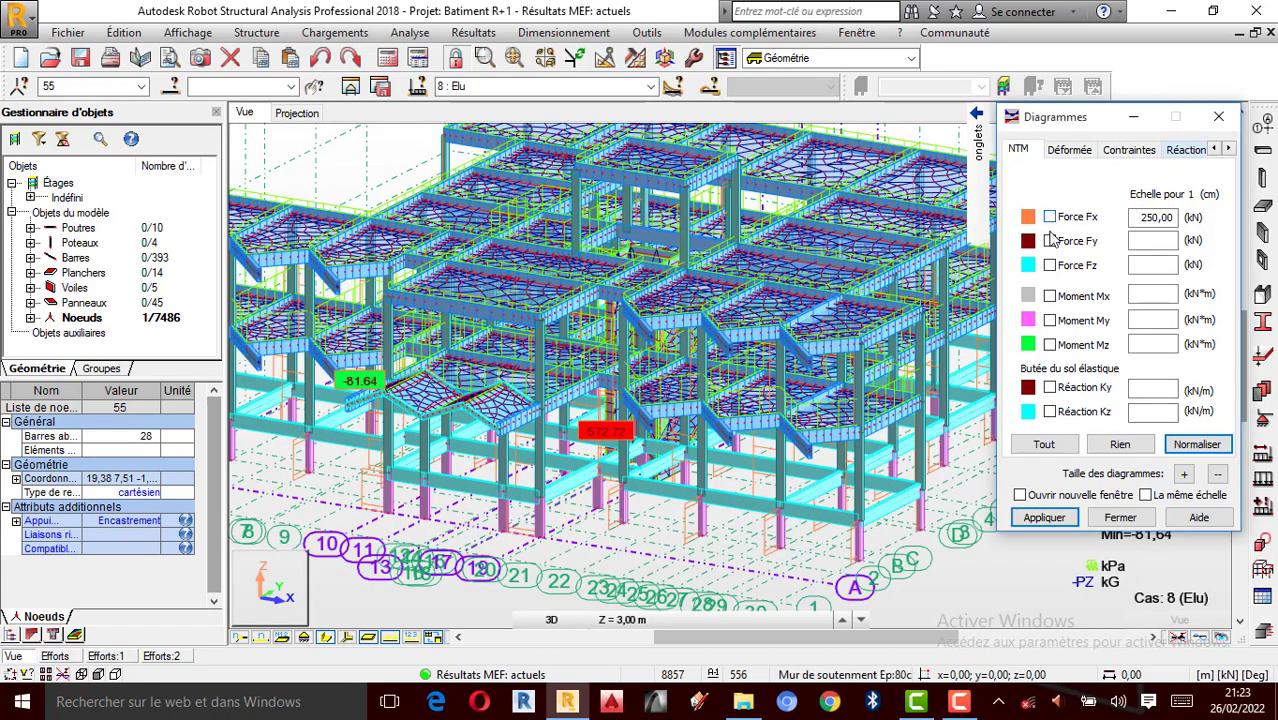
left_click(1043, 517)
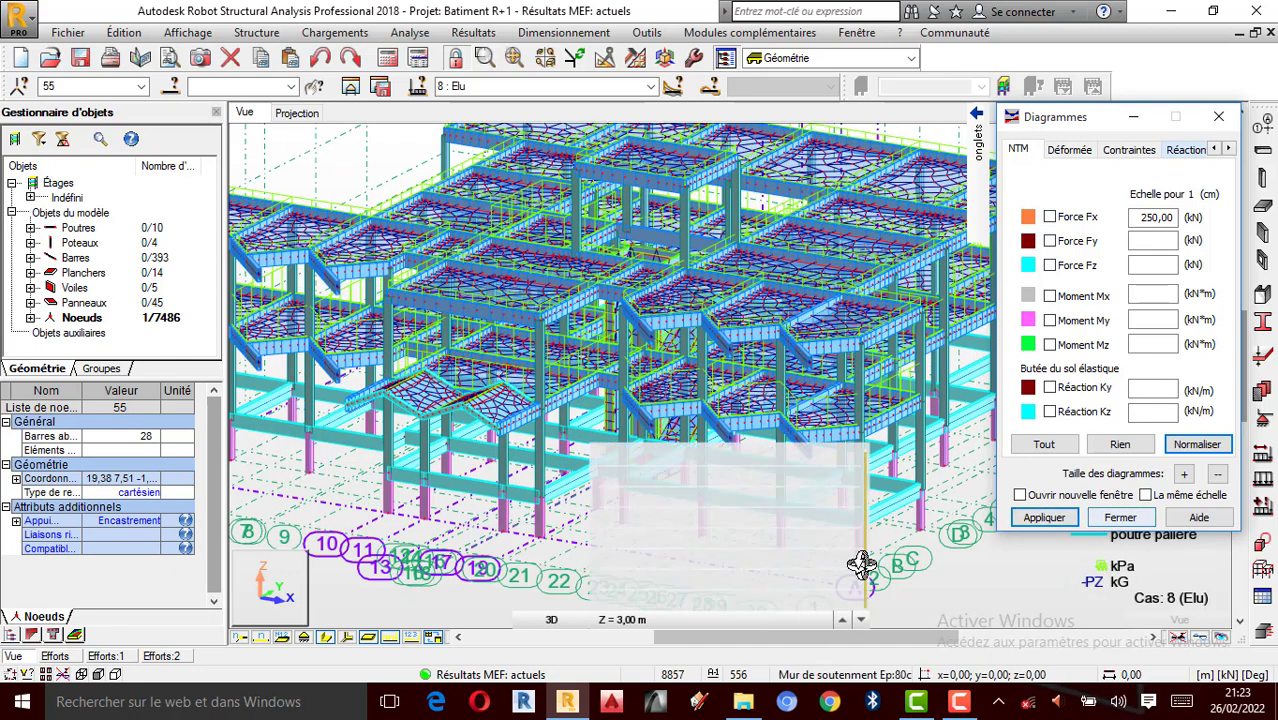
left_click(1118, 517)
scroll(944, 528, "down", 1)
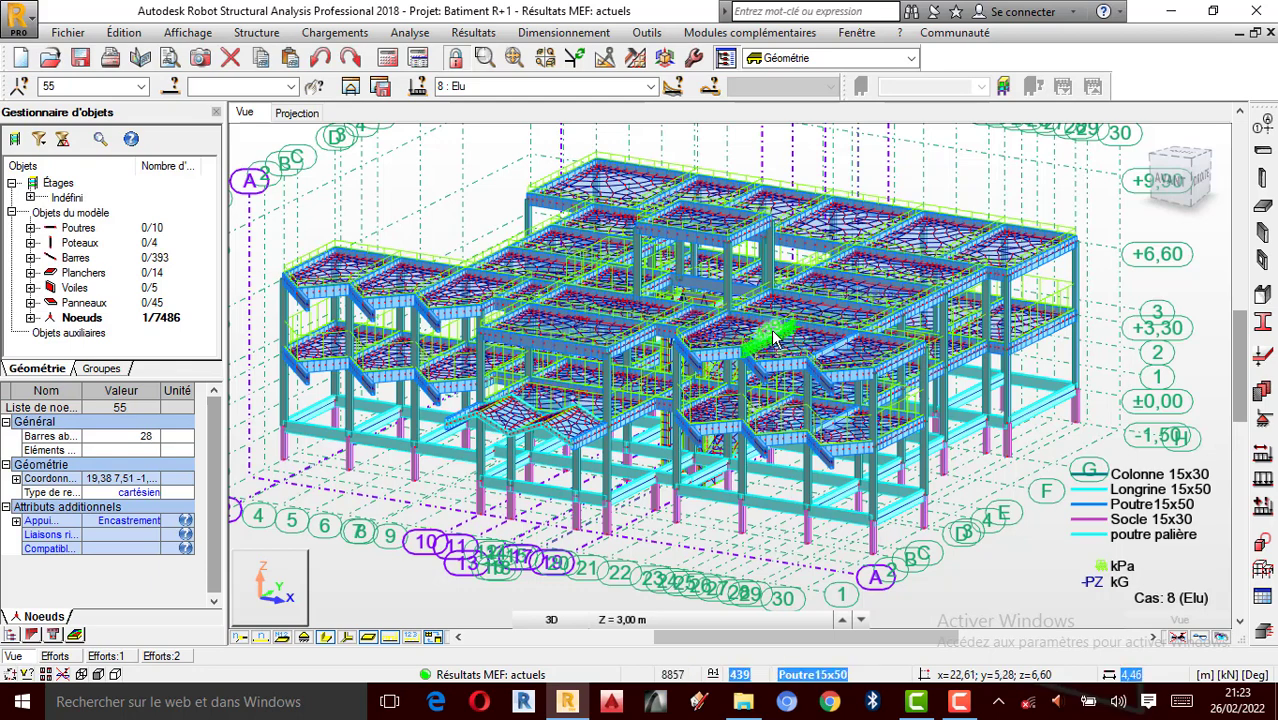
Open the panel result maps and display the Moments M yy map on the slabs.
left_click(480, 33)
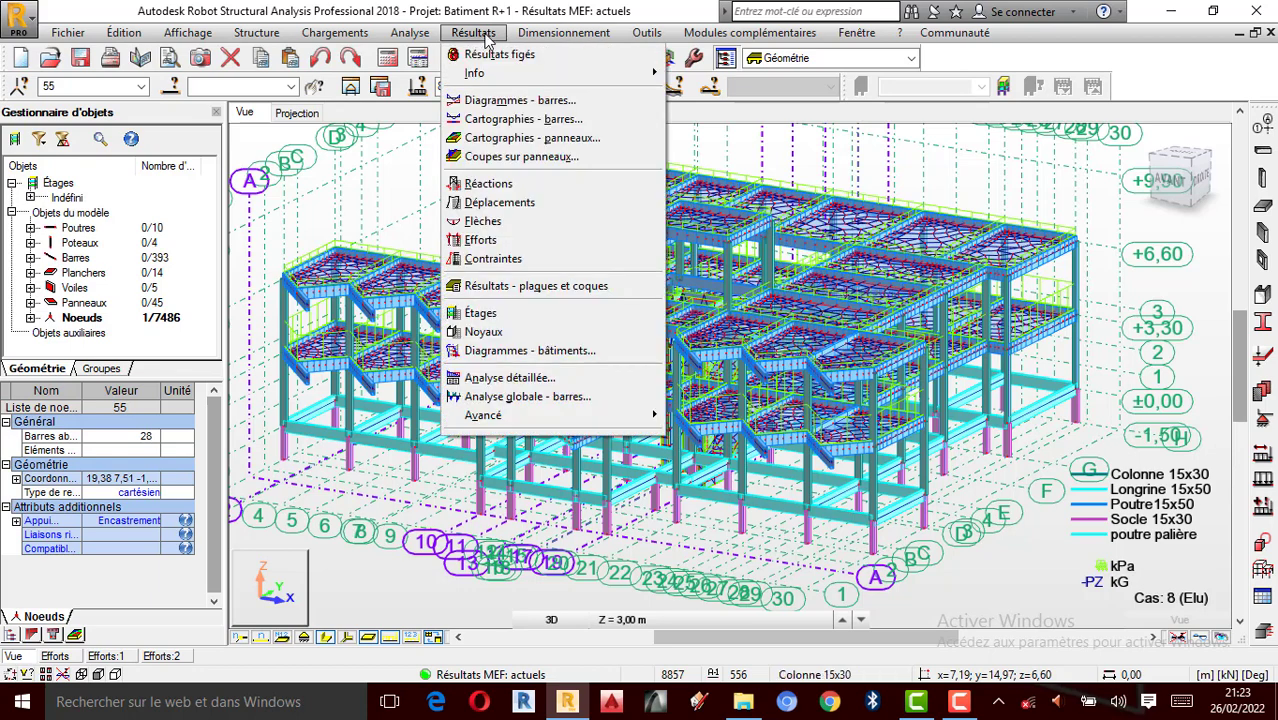
left_click(518, 140)
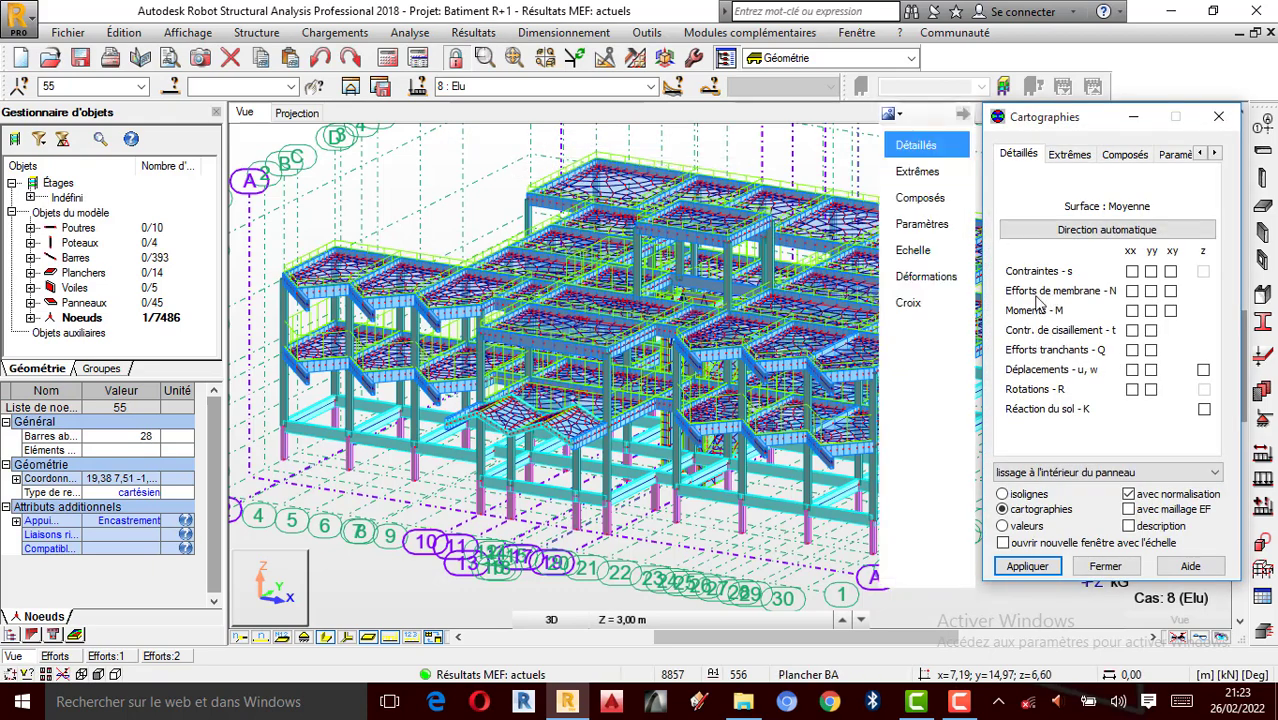
left_click(1151, 310)
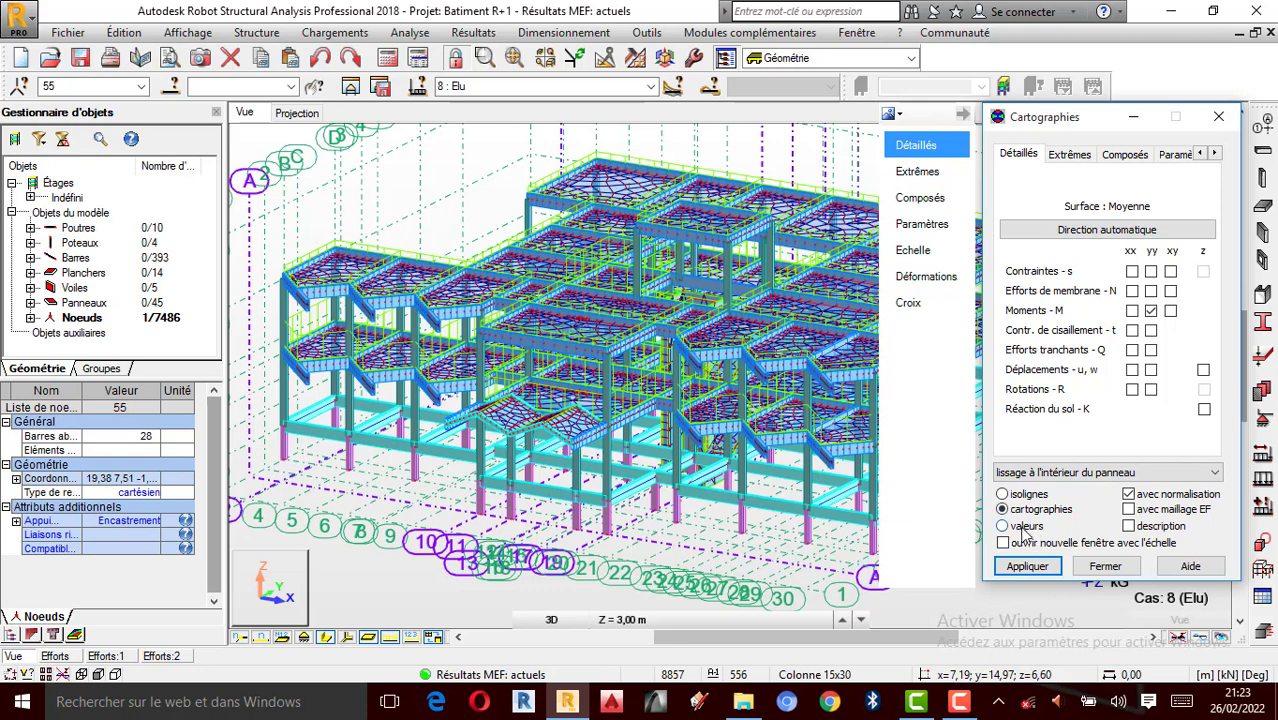
left_click(1026, 567)
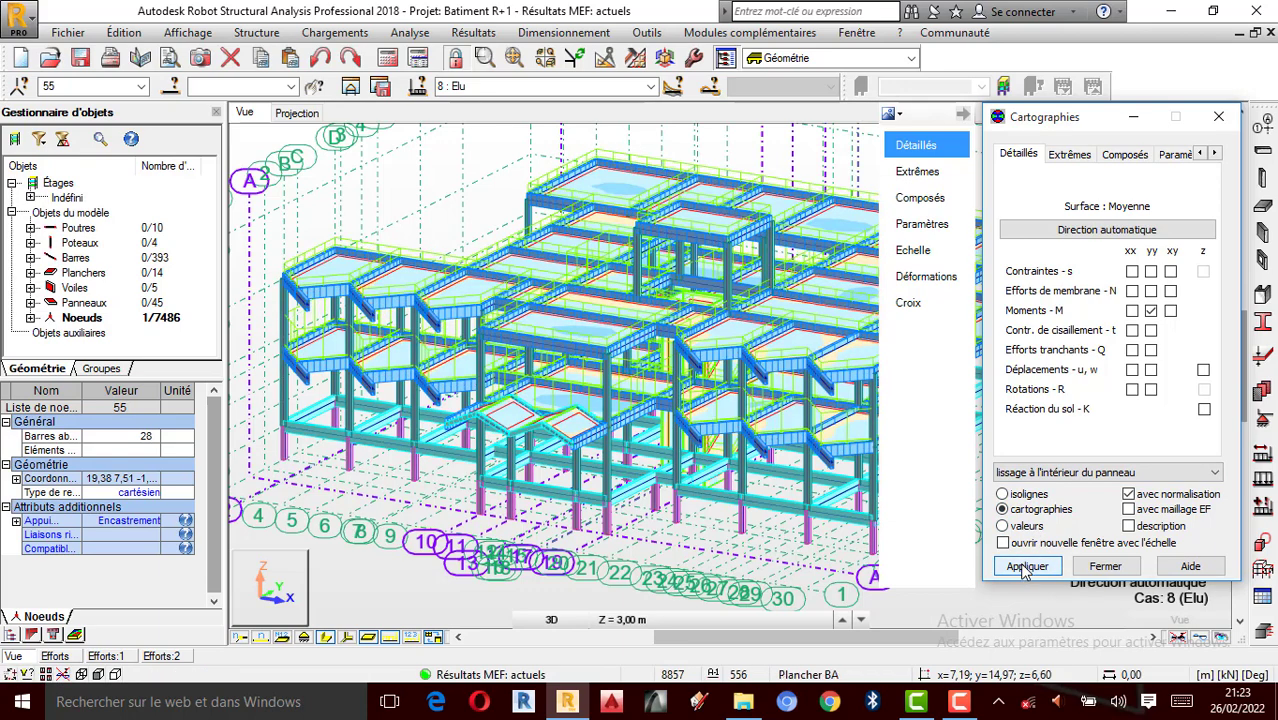
Display the Myy values on the panels, and restore the colour maps with the value descriptions kept on.
left_click(1002, 528)
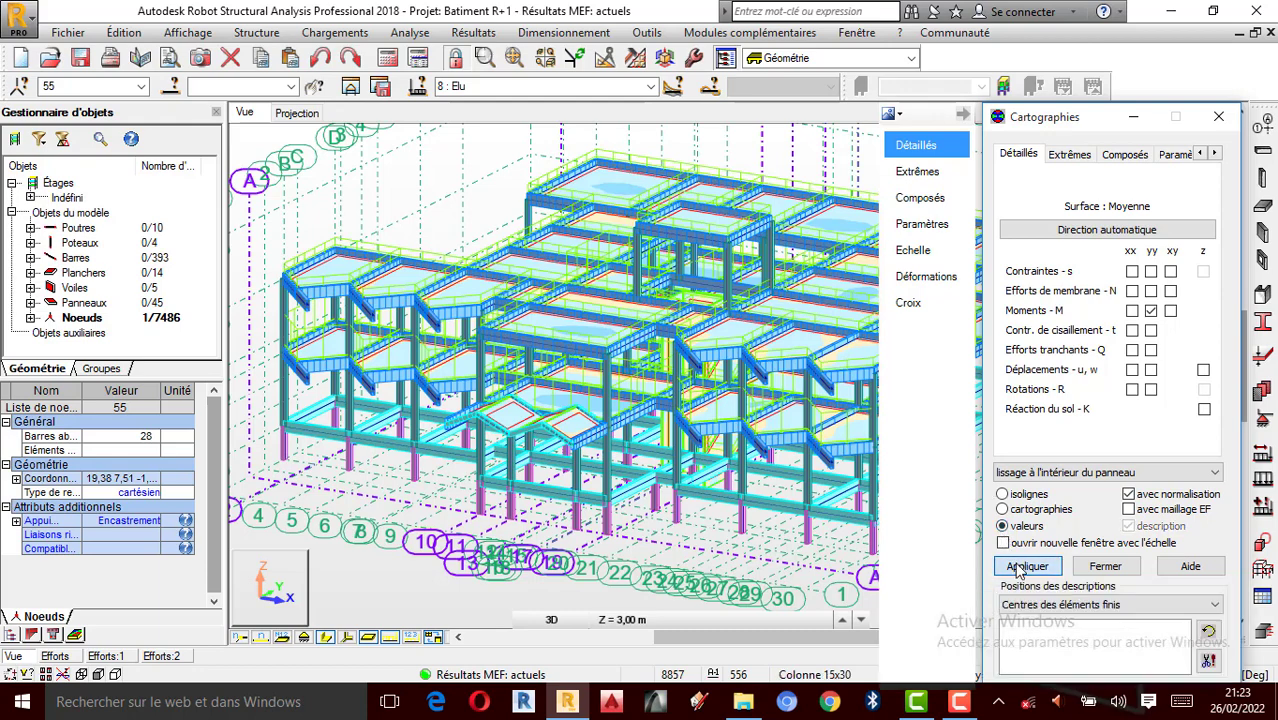
left_click(1020, 567)
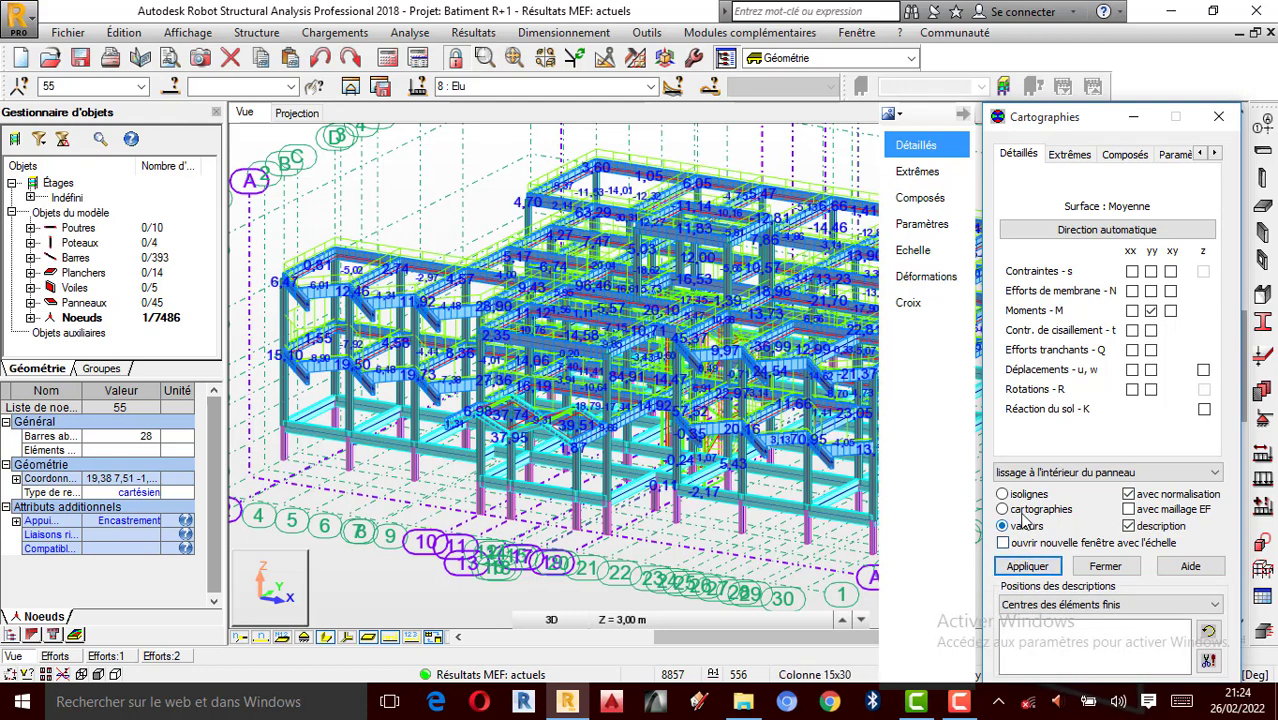
left_click(1026, 567)
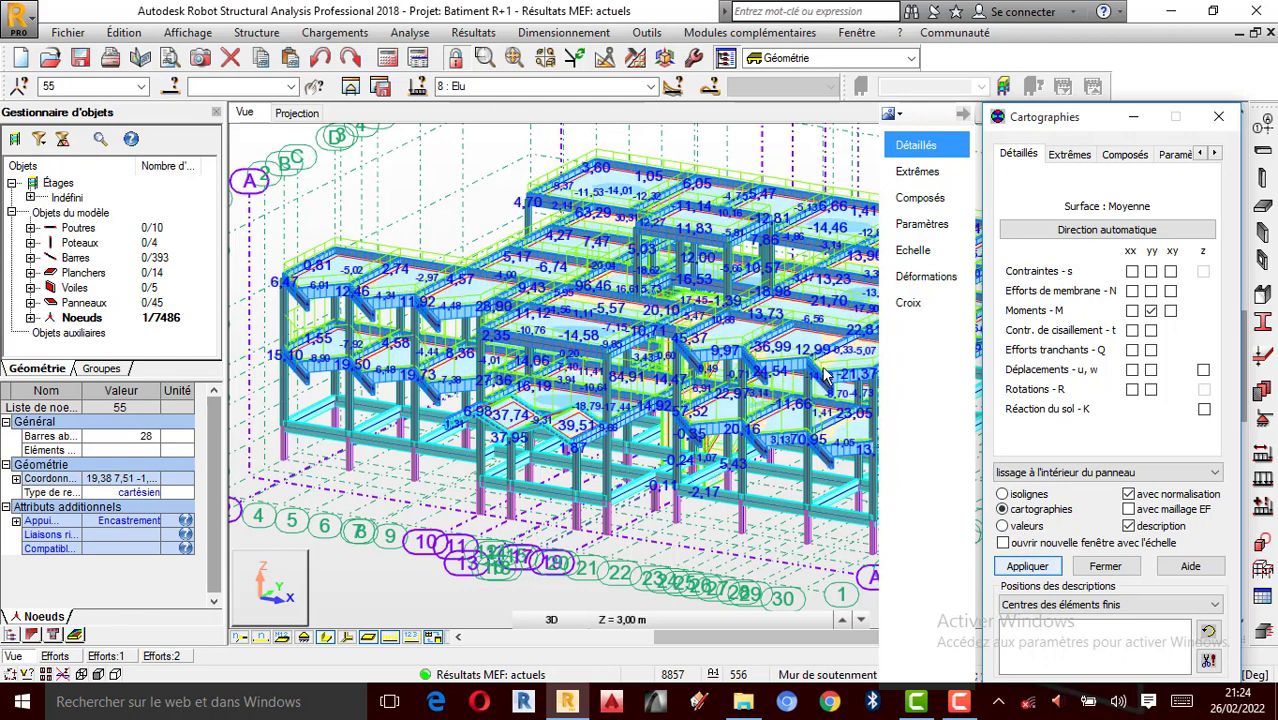
Uncover the colour scale and examine the Myy moment map and values on the floor panels.
left_click_drag(1066, 118, 153, 118)
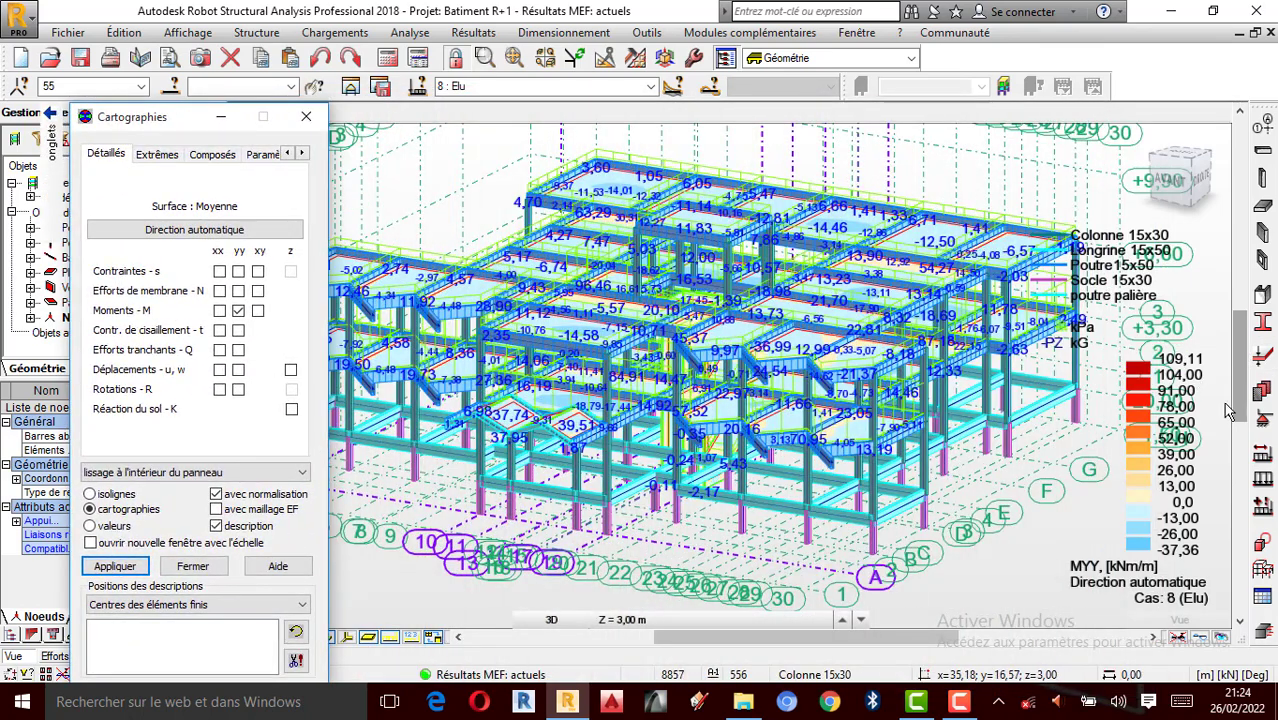
scroll(705, 313, "down", 2)
scroll(706, 310, "down", 2)
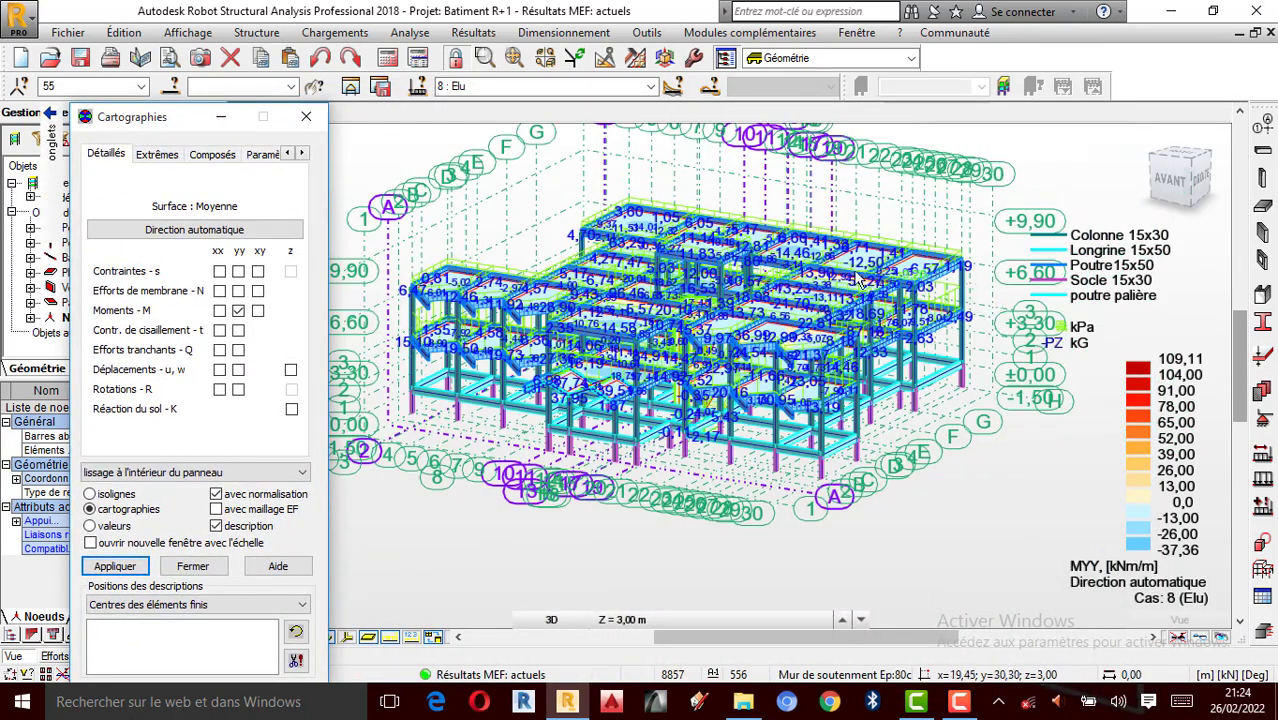
scroll(858, 288, "up", 2)
scroll(1181, 360, "up", 1)
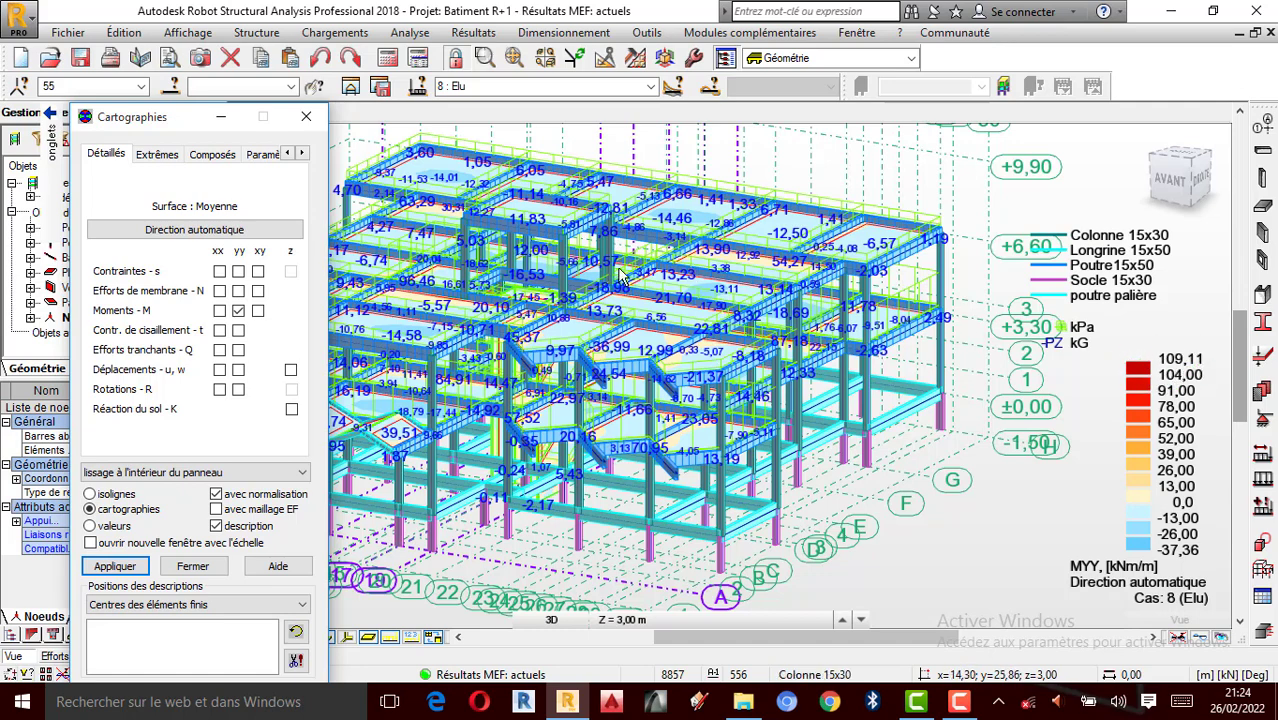
scroll(530, 262, "up", 3)
scroll(530, 265, "down", 1)
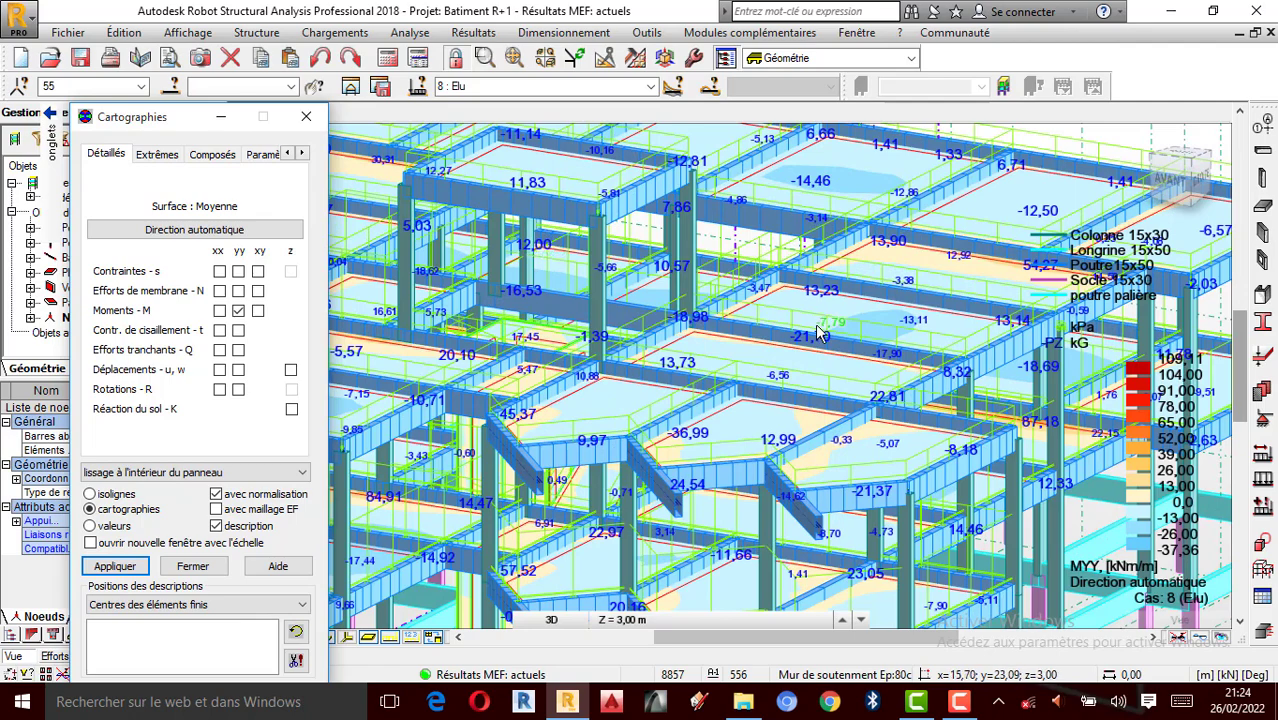
scroll(818, 333, "down", 2)
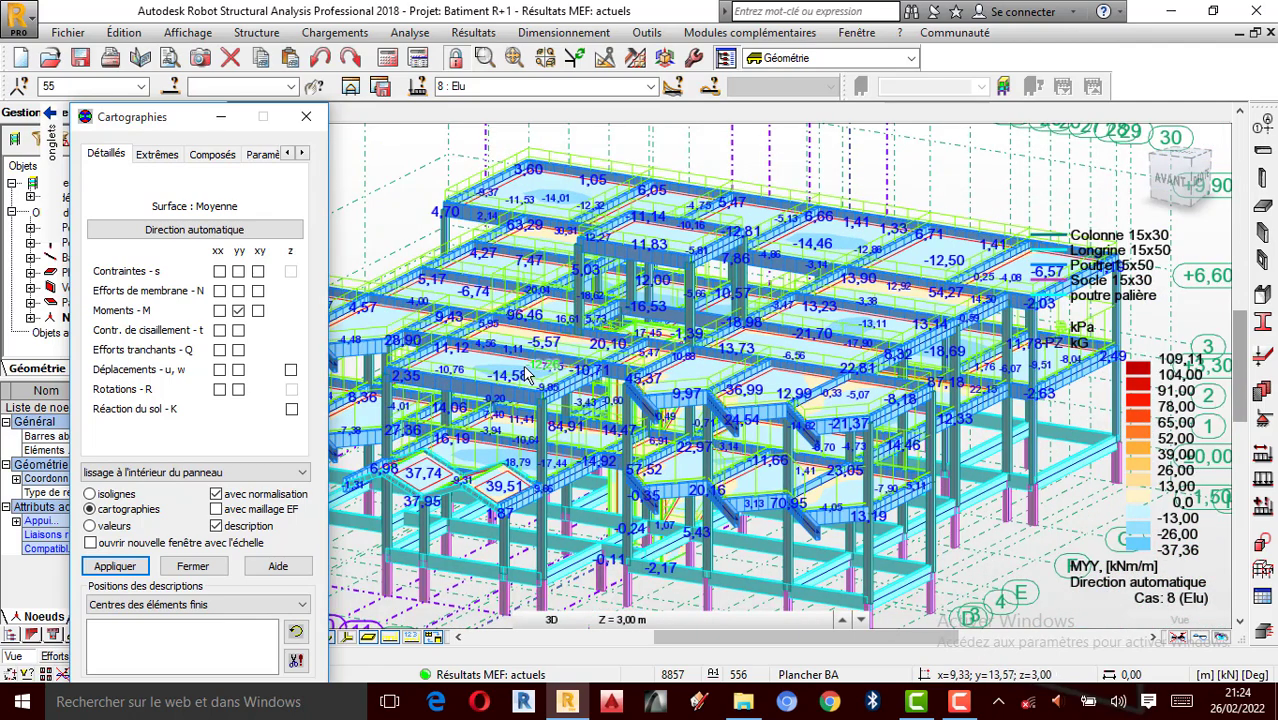
scroll(678, 452, "up", 2)
scroll(678, 452, "down", 3)
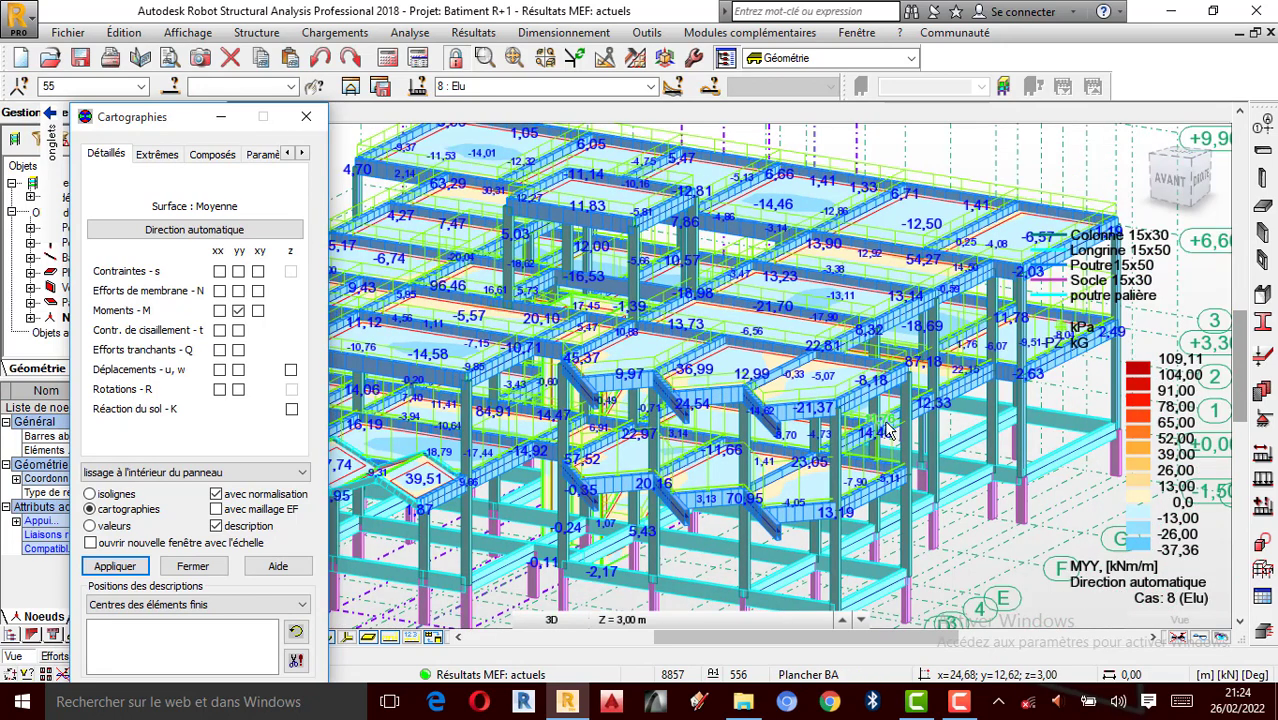
scroll(949, 414, "up", 2)
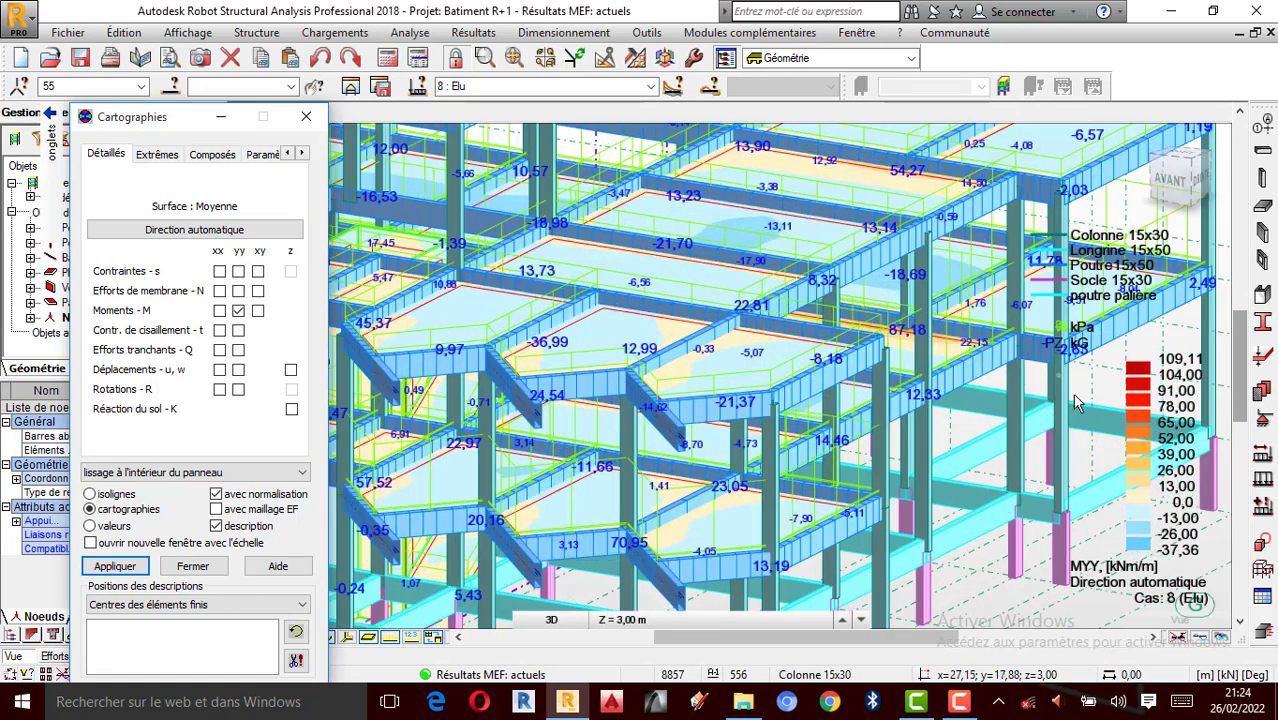
Rotate the model in 3D to its DROITE side and examine the Myy moments on the slabs there.
right_click(1102, 375)
left_click(1014, 457)
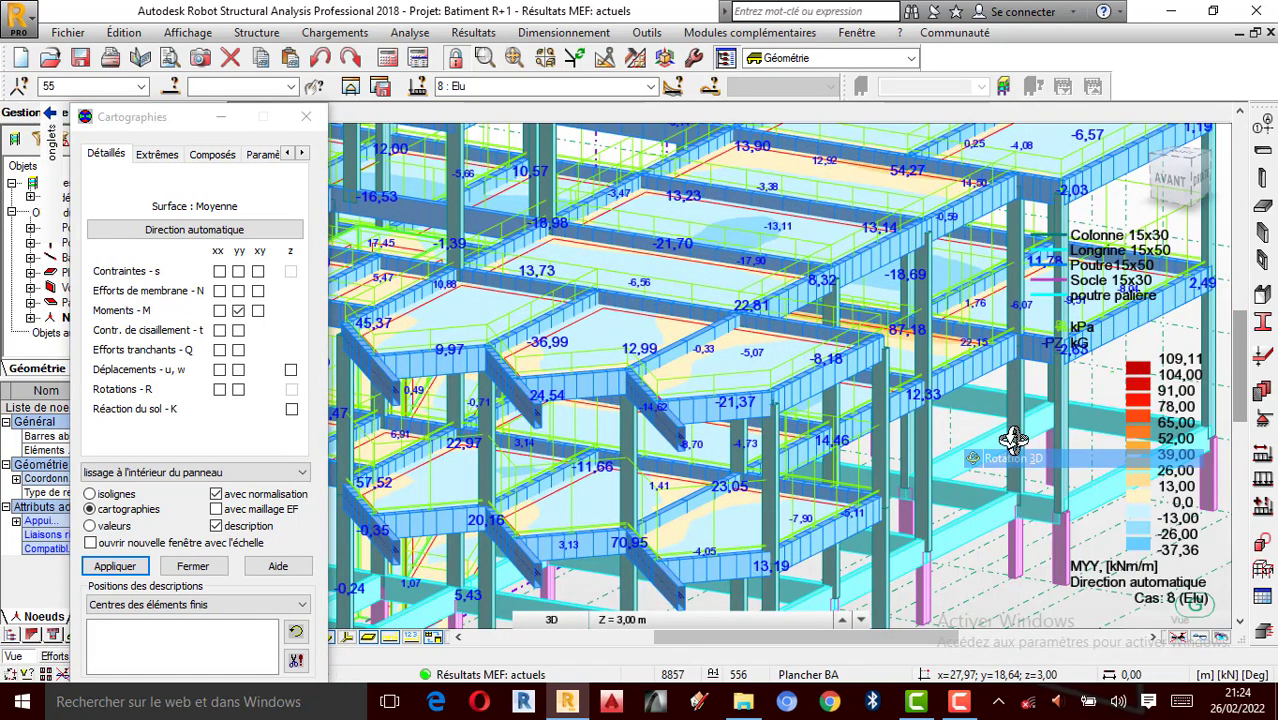
left_click_drag(1016, 437, 917, 432)
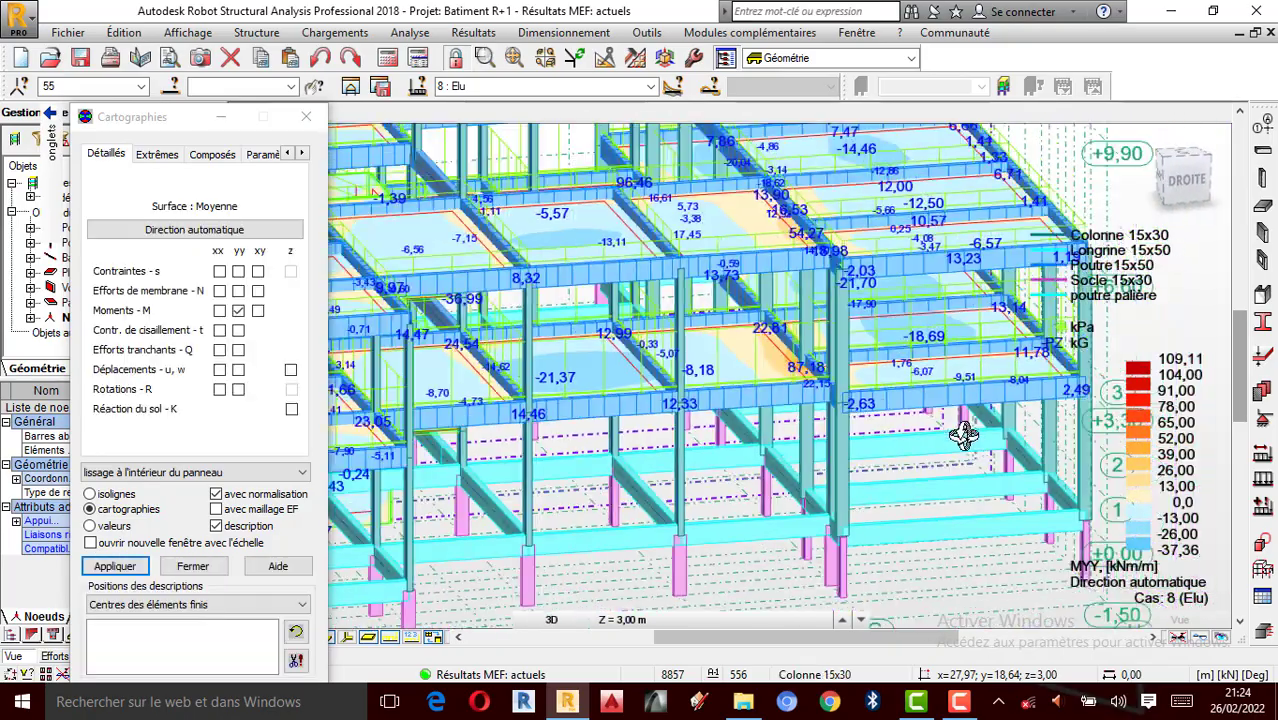
scroll(792, 350, "up", 1)
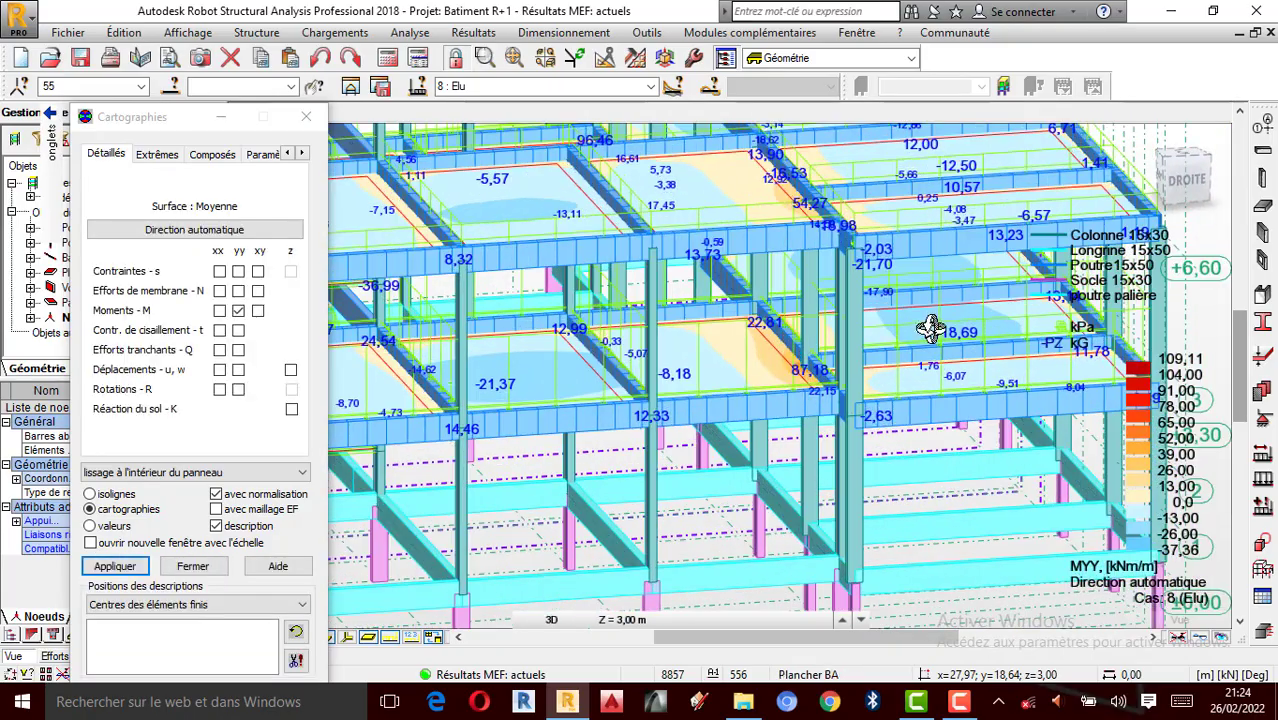
scroll(931, 332, "down", 1)
scroll(944, 345, "down", 3)
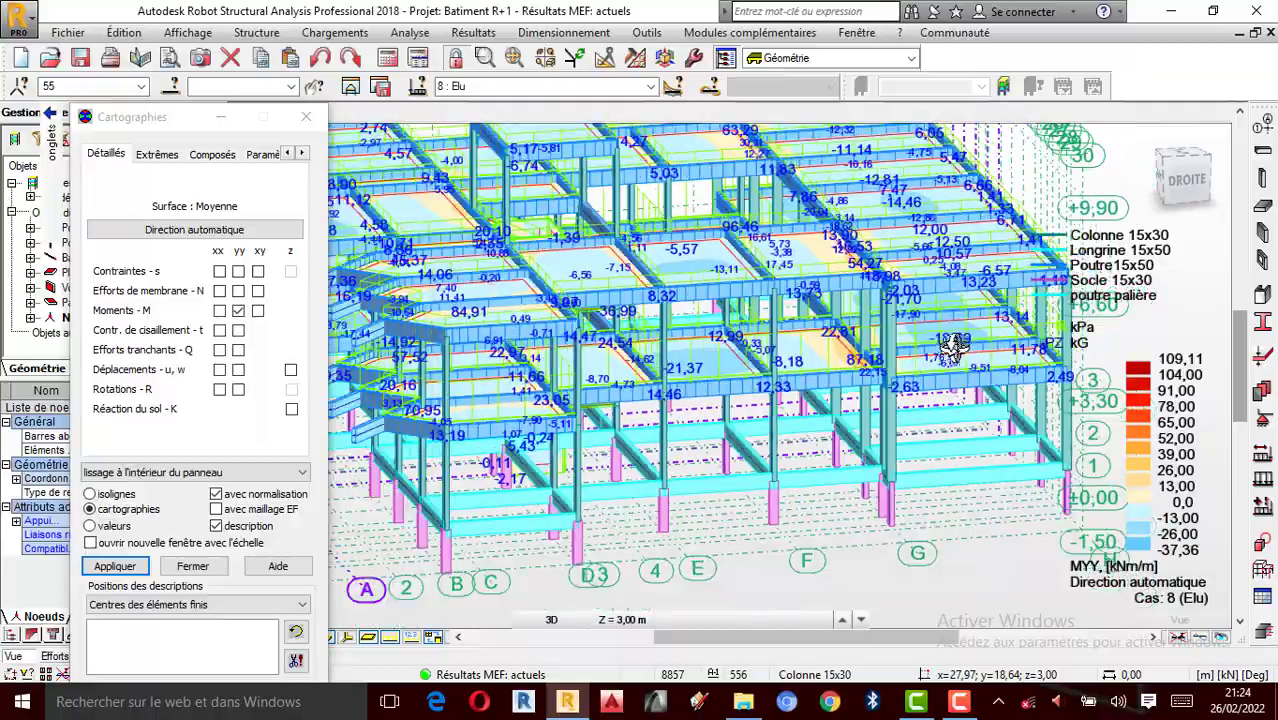
Rotate the model back to its AVANT side and examine the Myy moments on the floor and stair panels.
mouse_move(765, 360)
left_mouse_down()
mouse_move(782, 372)
mouse_move(645, 328)
left_mouse_up()
scroll(646, 329, "down", 1)
scroll(850, 370, "up", 1)
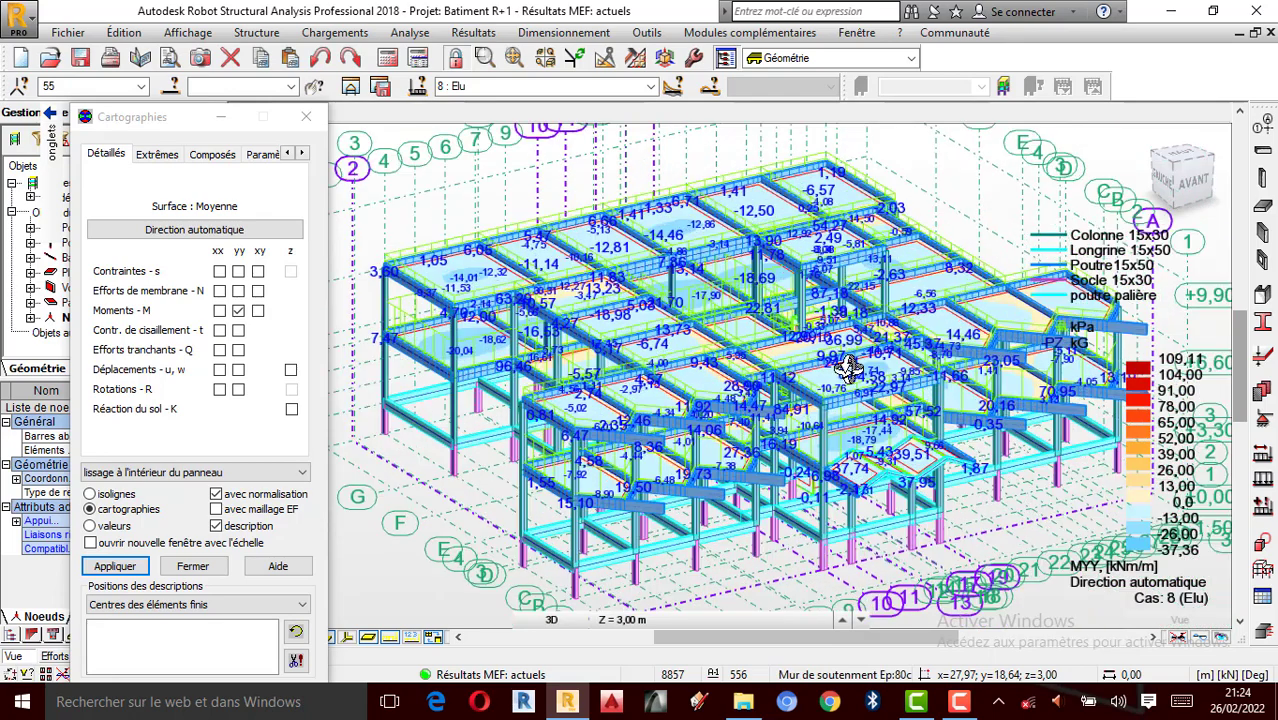
scroll(957, 441, "up", 1)
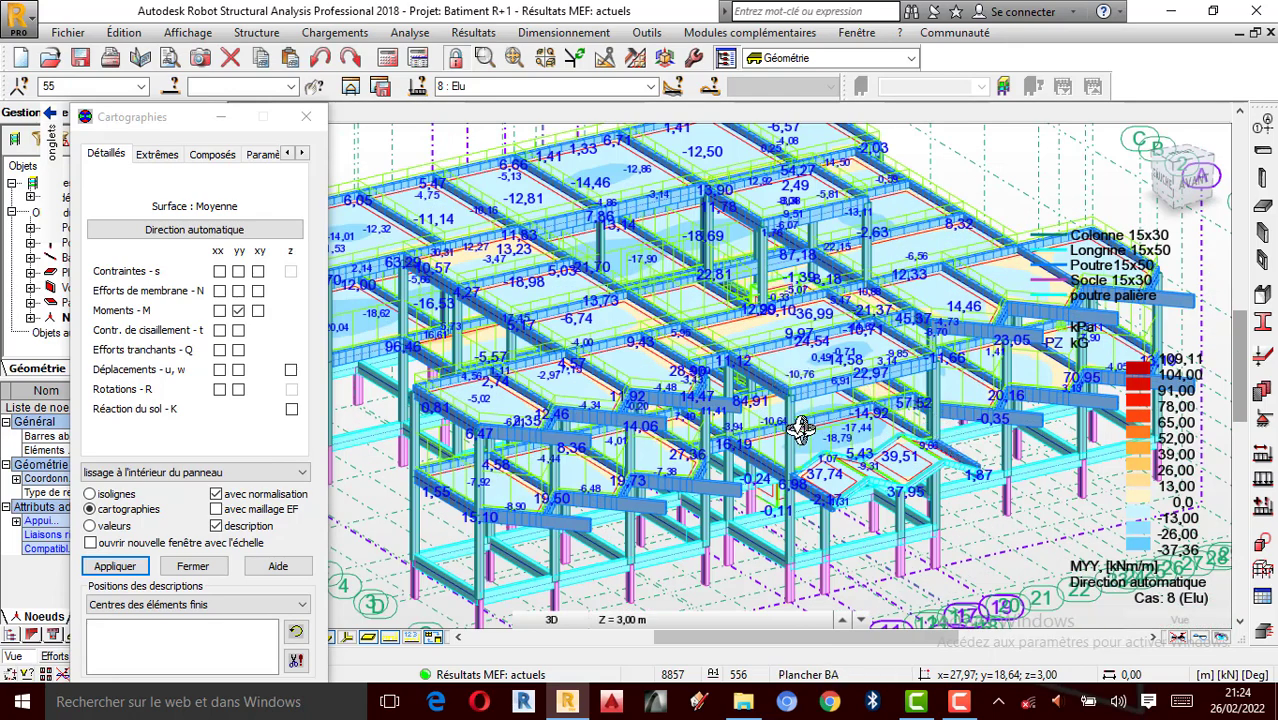
scroll(760, 428, "up", 1)
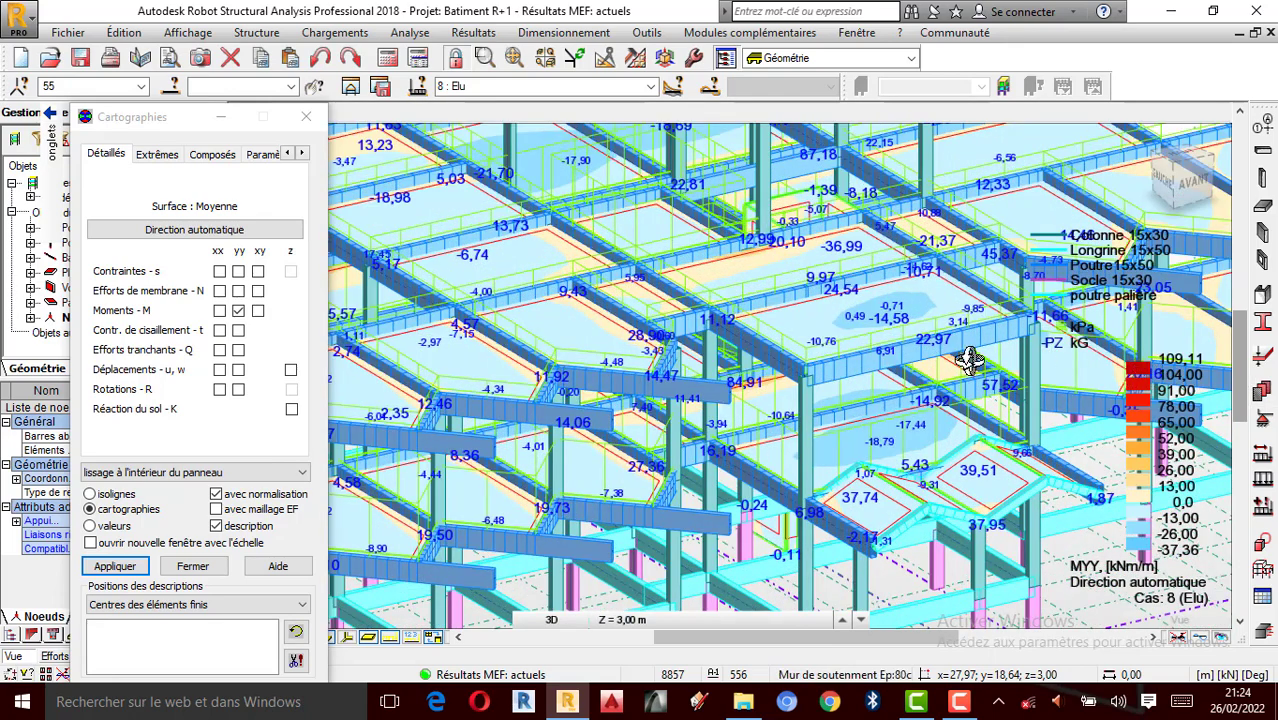
scroll(867, 362, "down", 1)
scroll(850, 335, "down", 1)
scroll(786, 326, "down", 1)
scroll(736, 336, "down", 1)
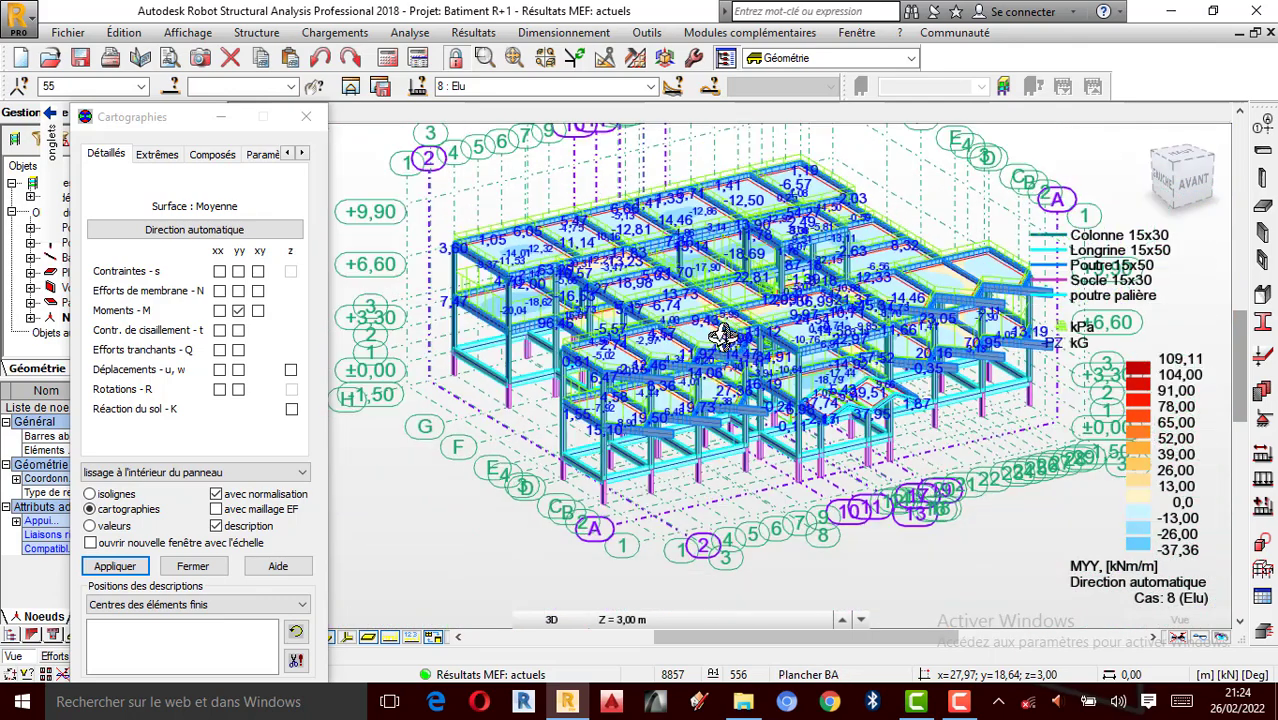
scroll(880, 296, "up", 1)
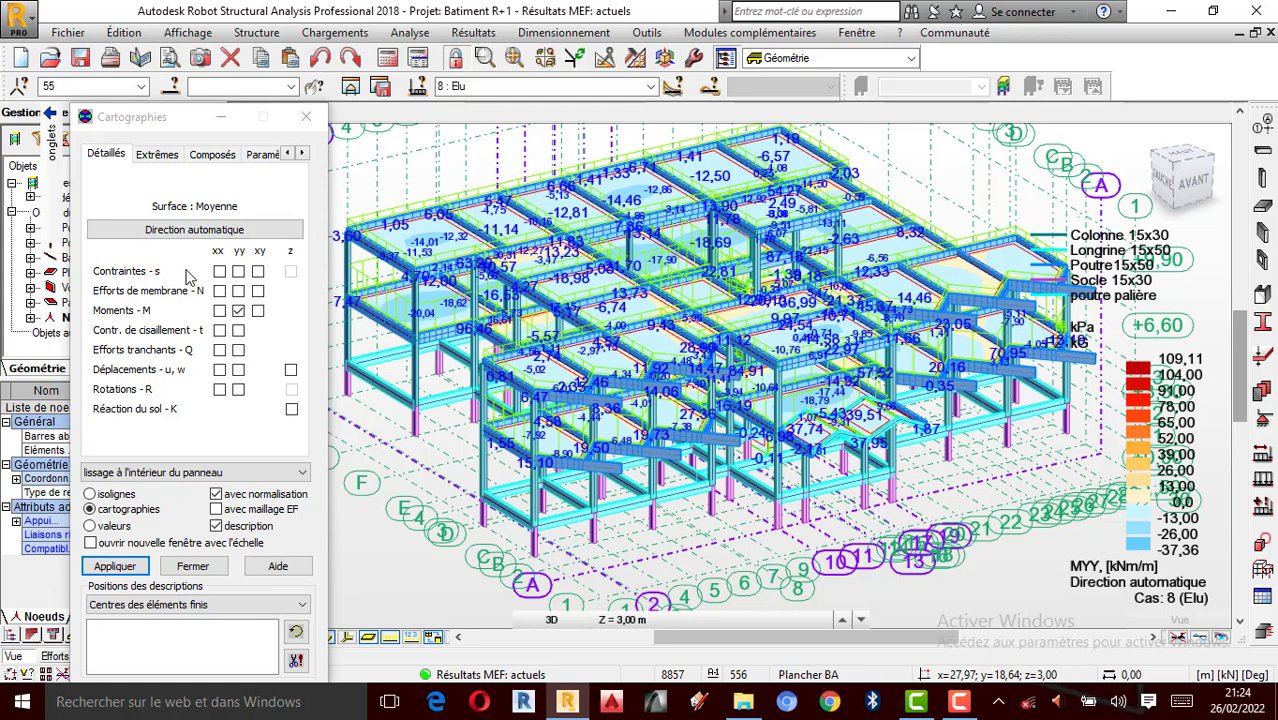
Turn off the Moments M yy map on the panels and close the panel map settings.
left_click(238, 310)
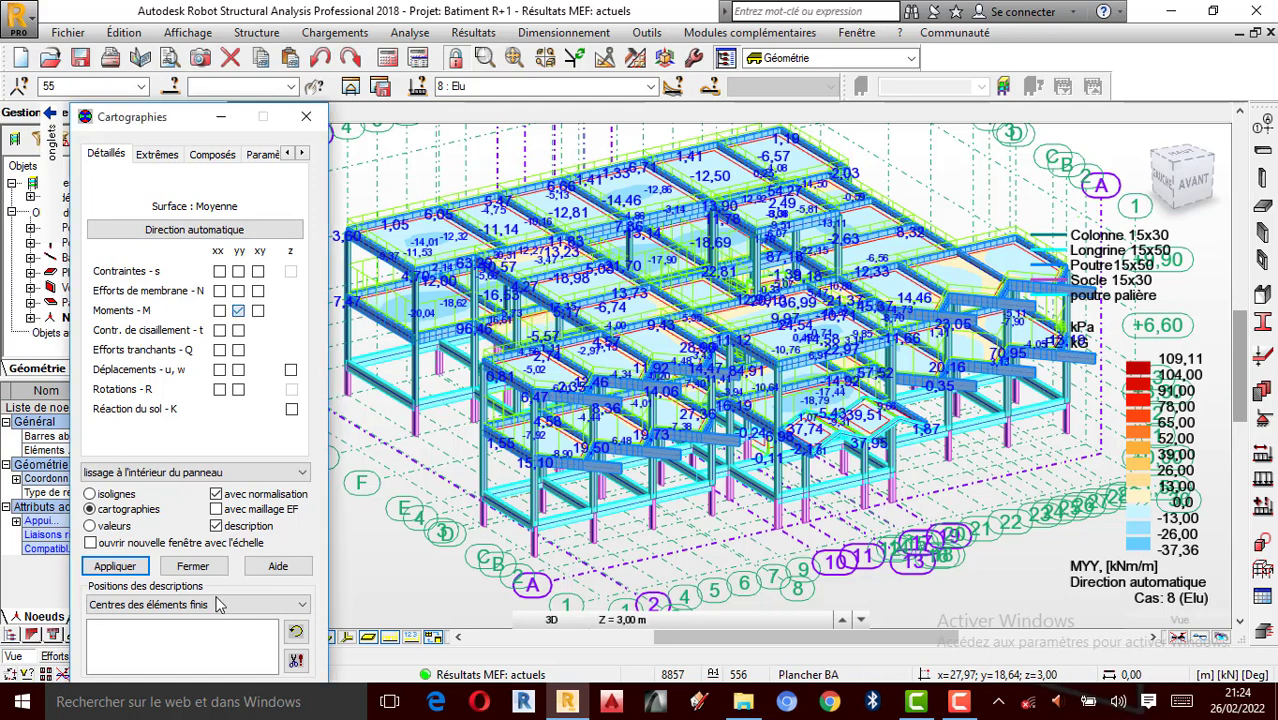
left_click(118, 569)
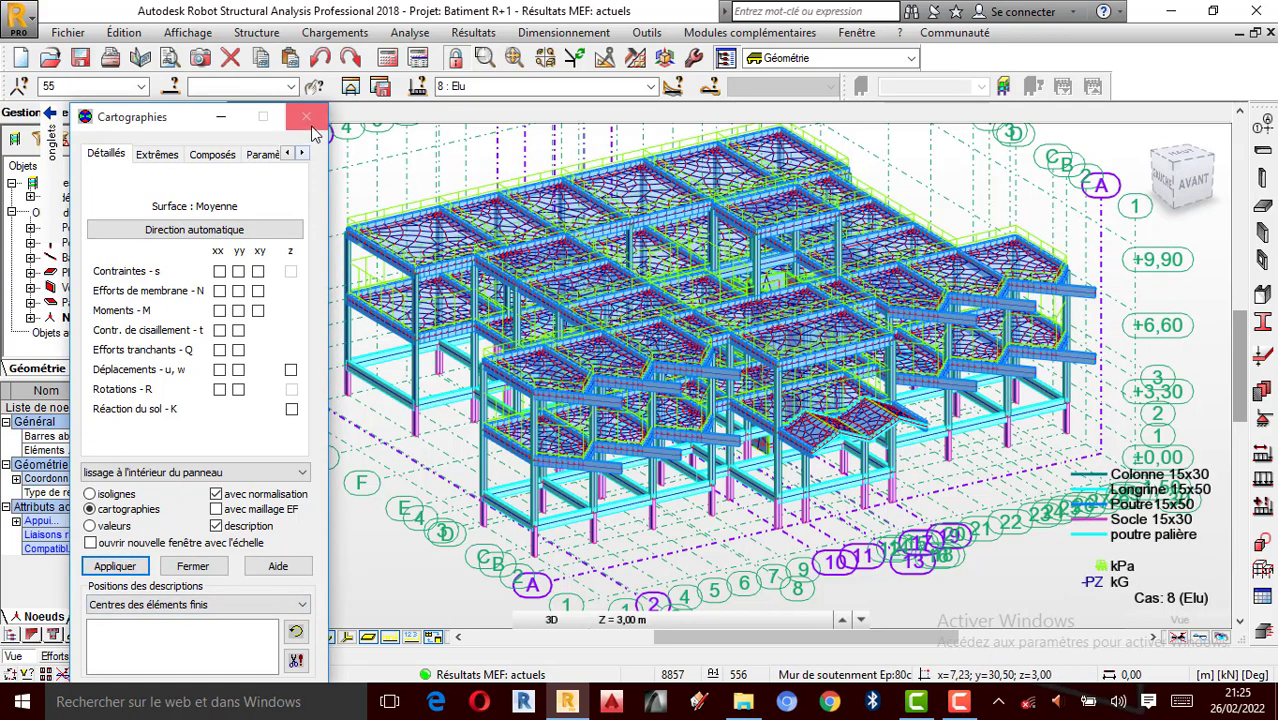
left_click(306, 117)
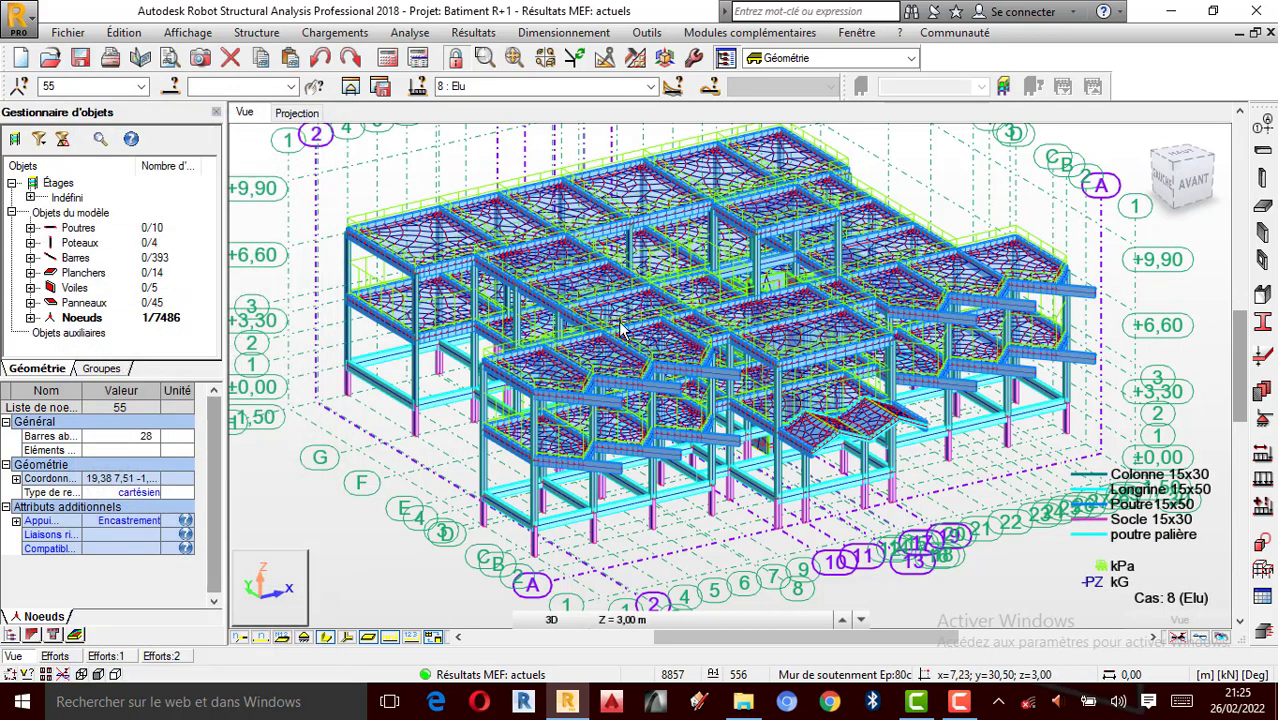
Open the plate and shell results table and examine the global extremes of MXX, MYY and MXY.
left_click(480, 34)
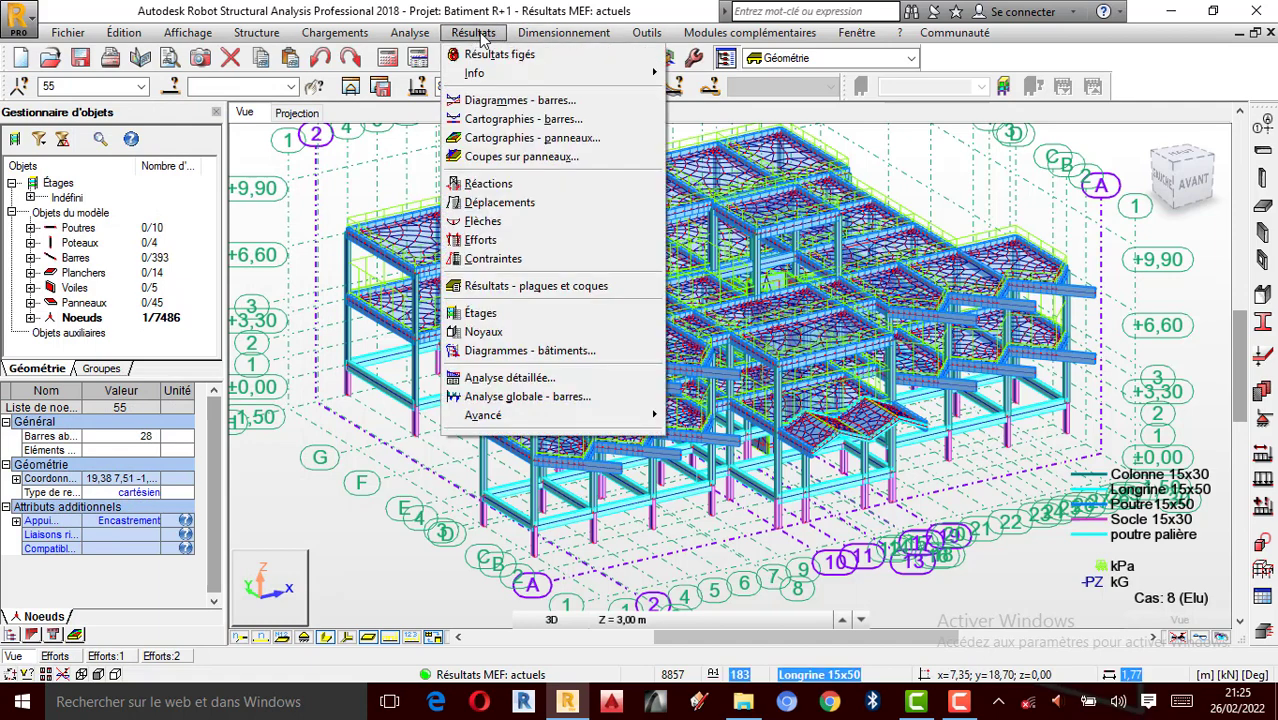
left_click(519, 288)
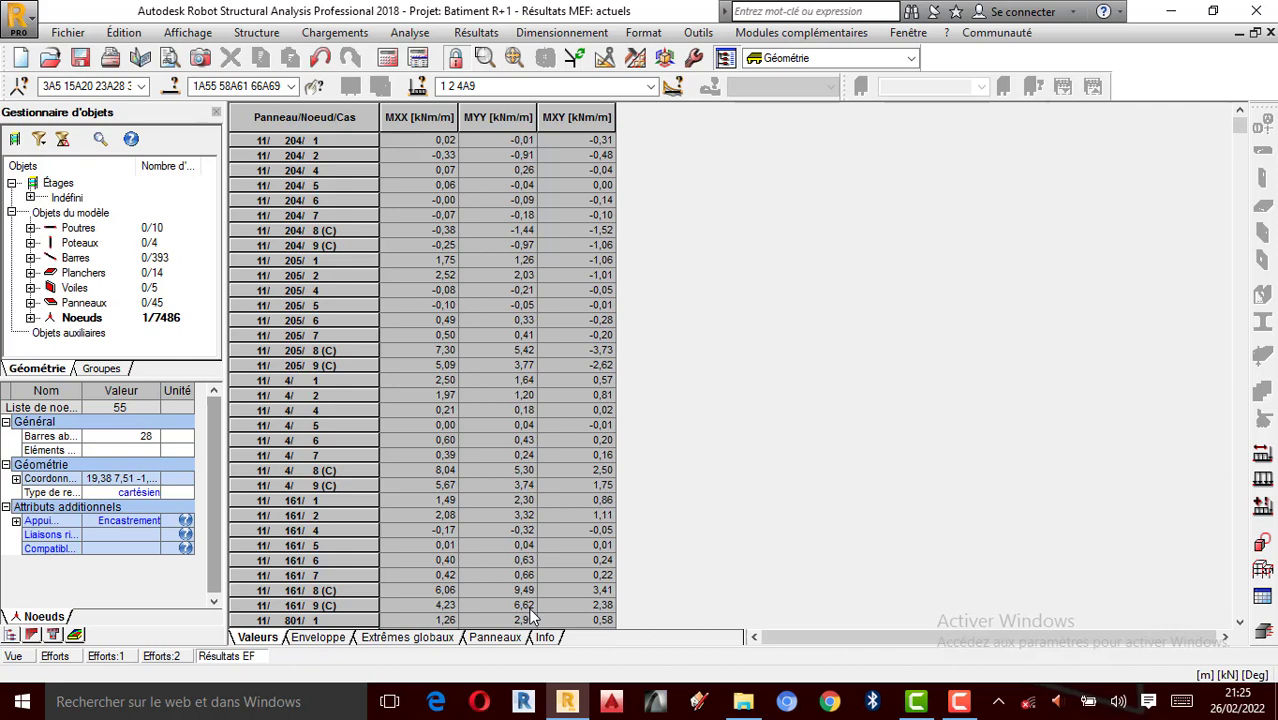
left_click(421, 637)
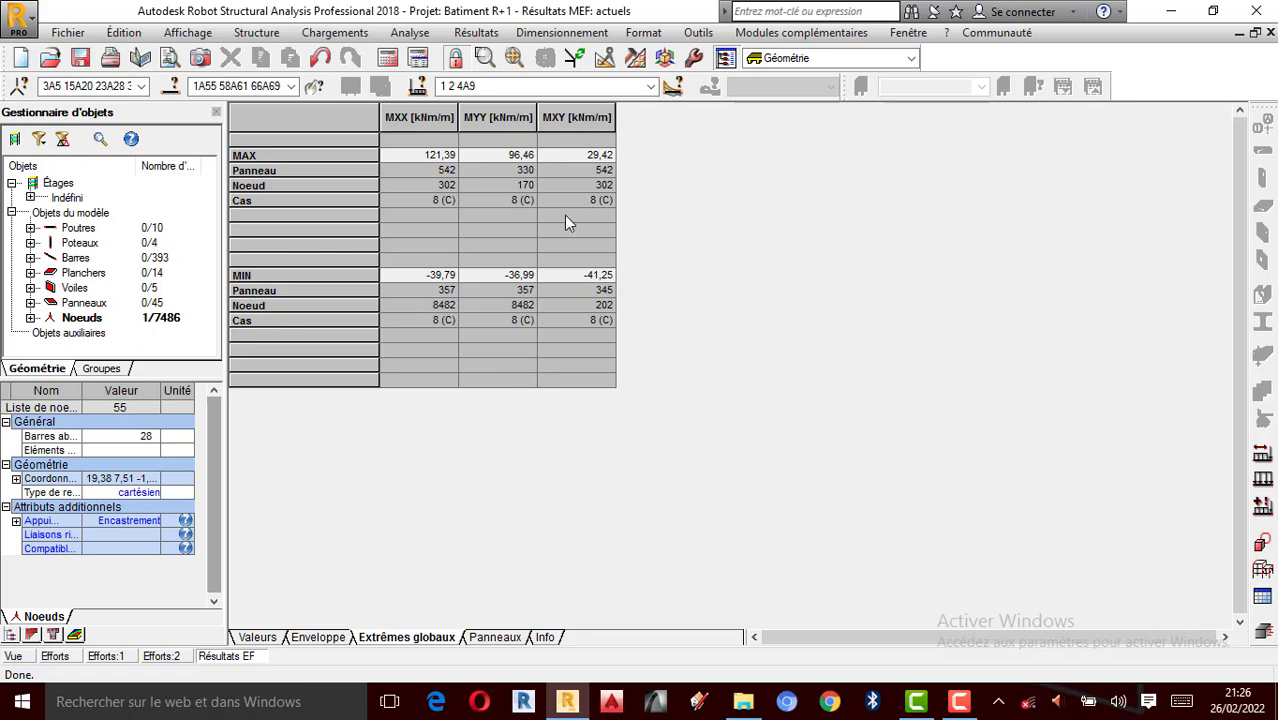
left_click(429, 110)
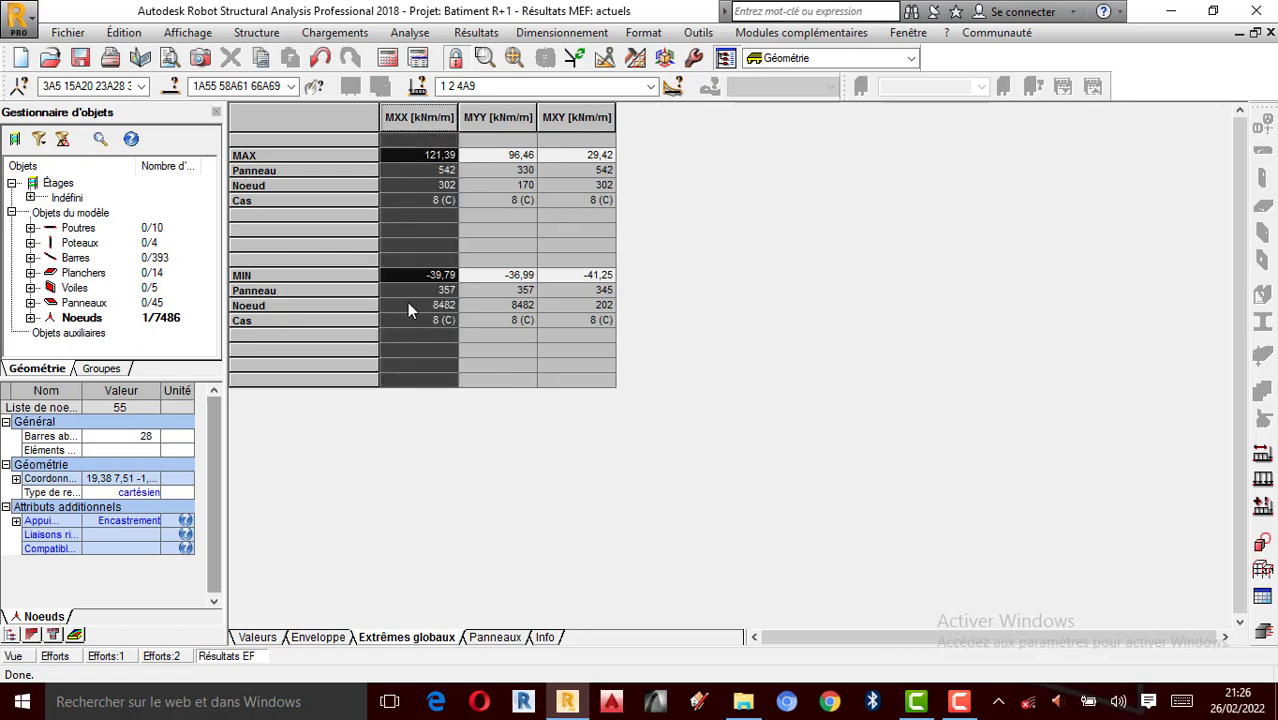
left_click(502, 113)
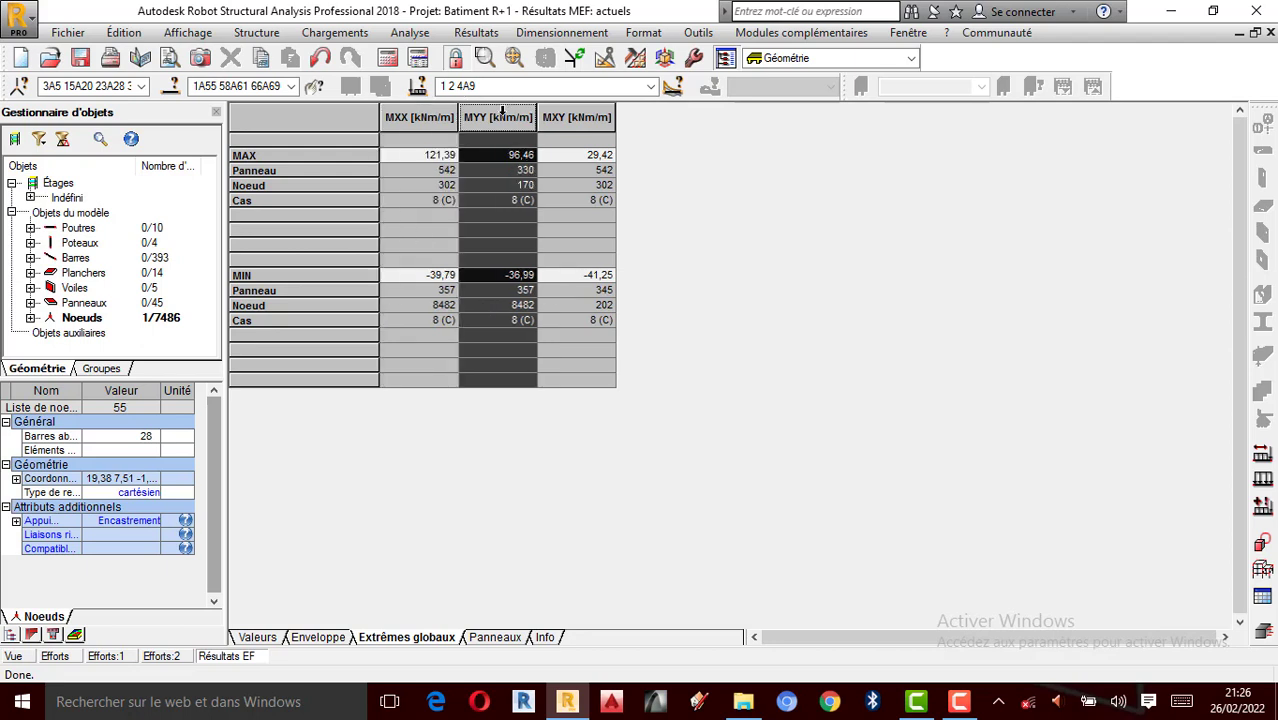
left_click(572, 117)
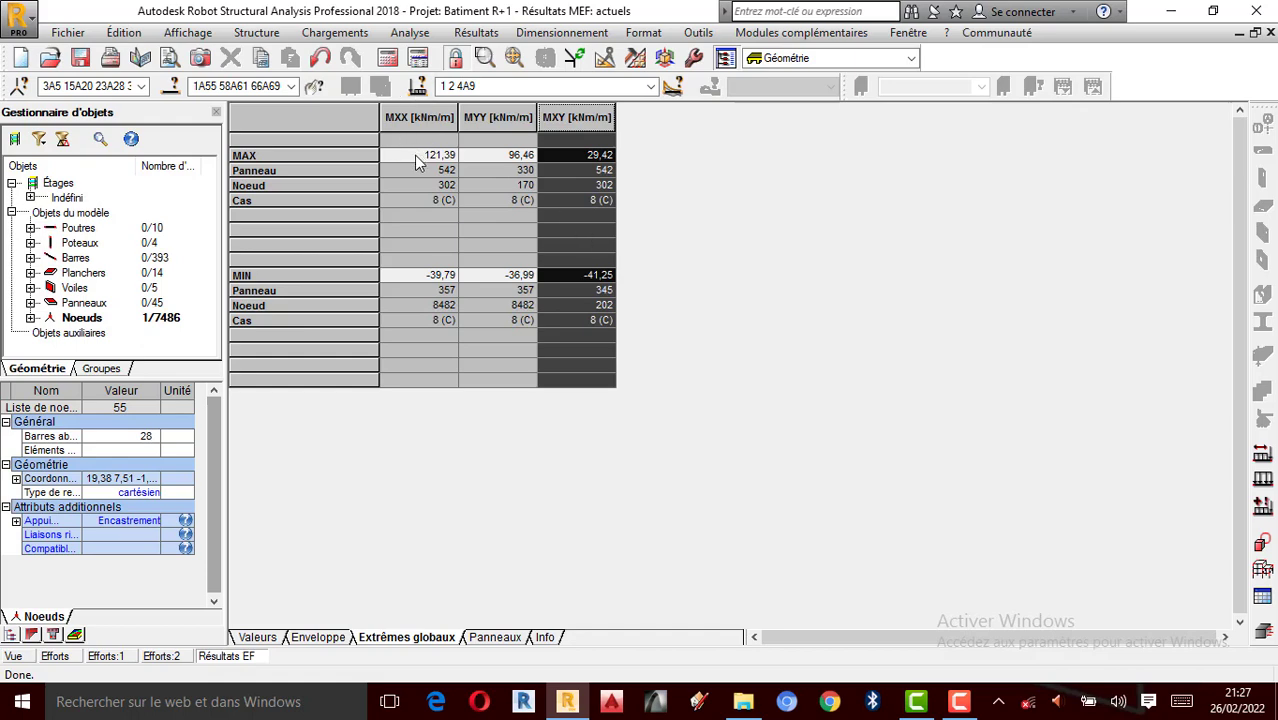
Check the panel numbers in the global extremes table against the model and return to the 3D structure view.
left_click(14, 656)
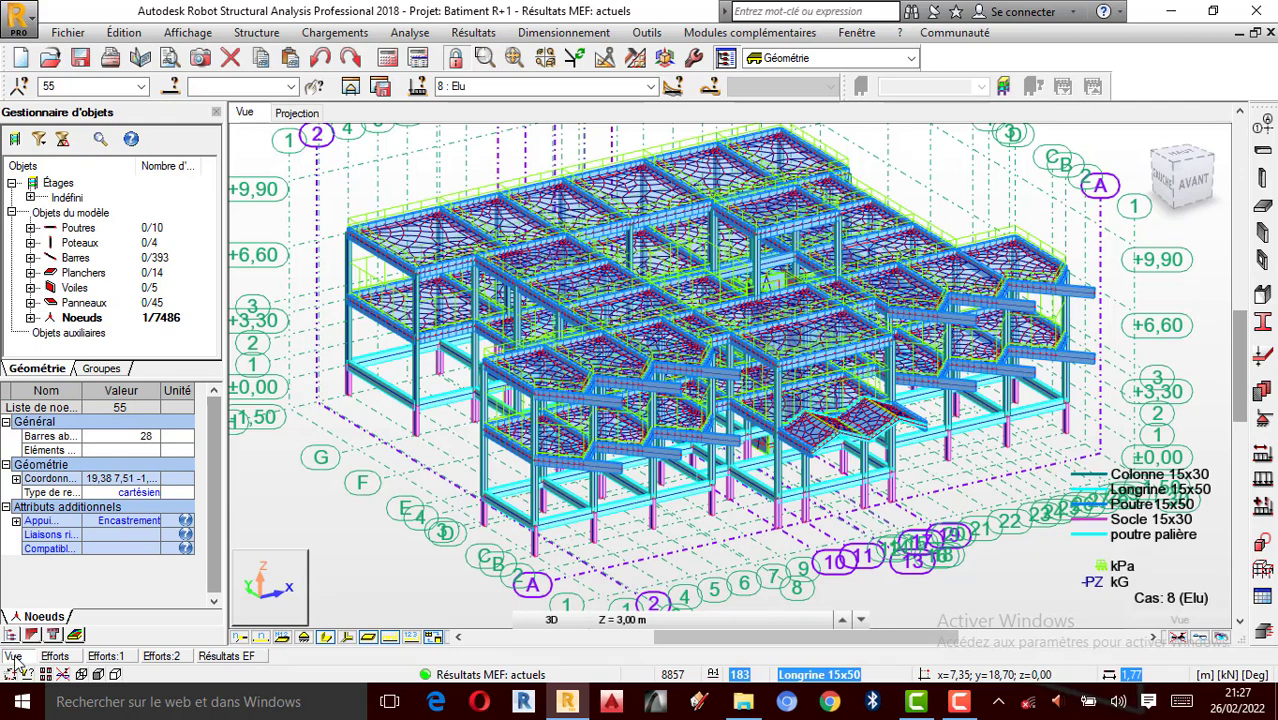
left_click(960, 704)
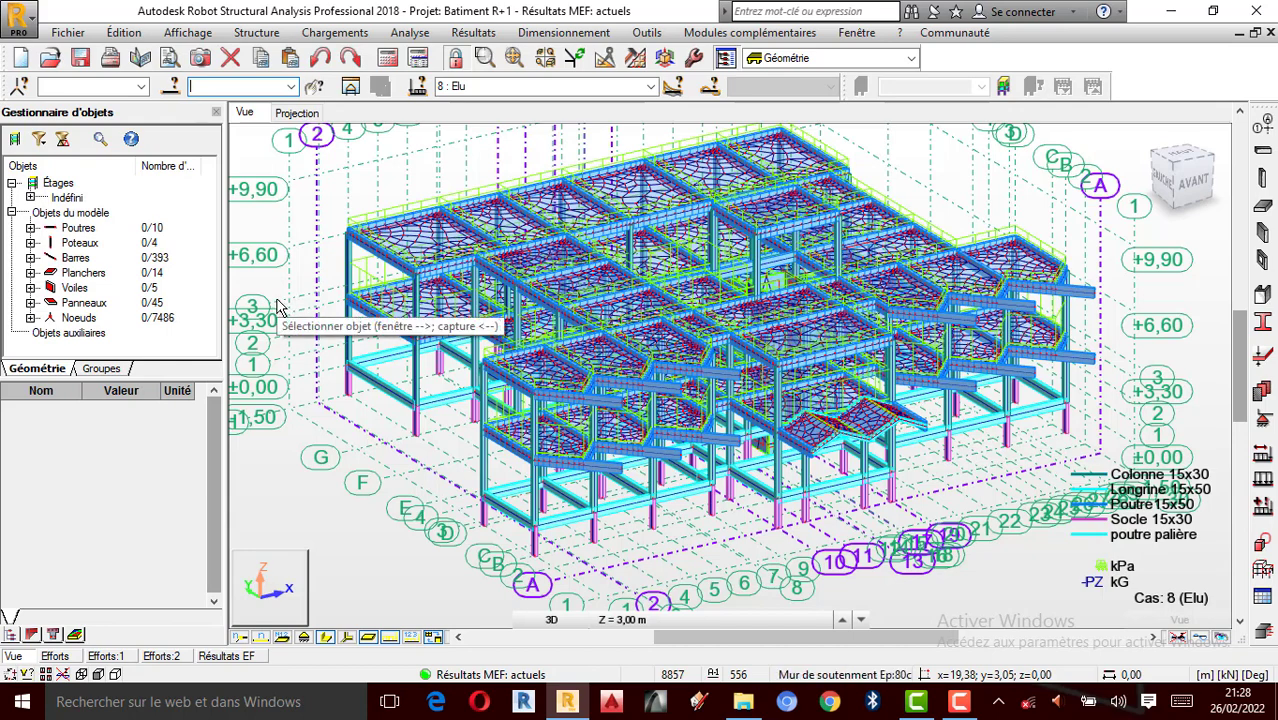
left_click(230, 656)
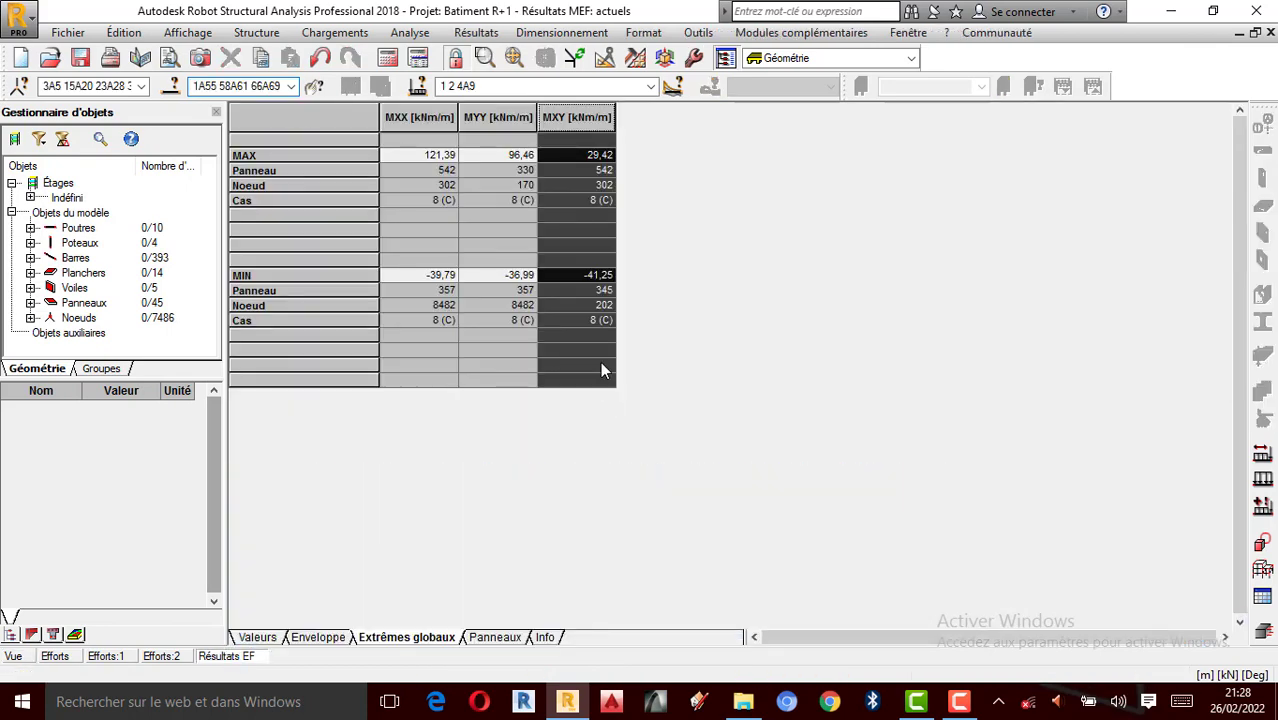
left_click(20, 655)
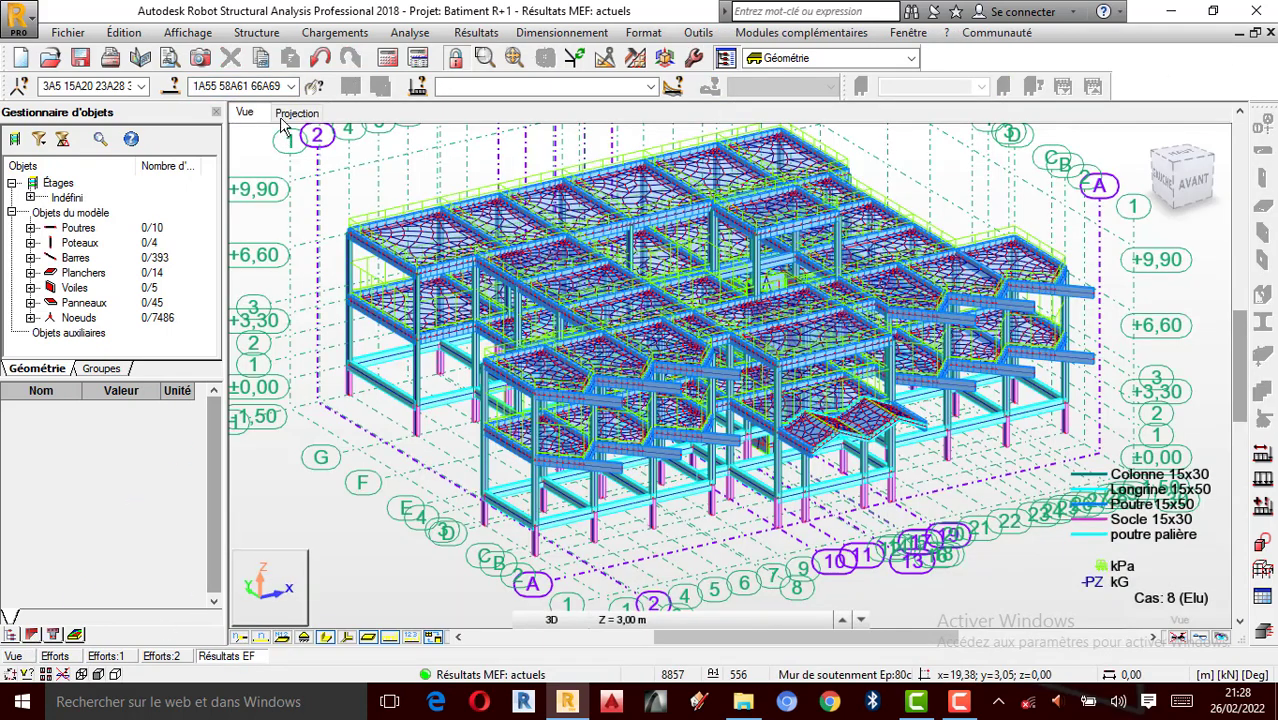
Select panel 542 in the model by its number.
left_click(248, 86)
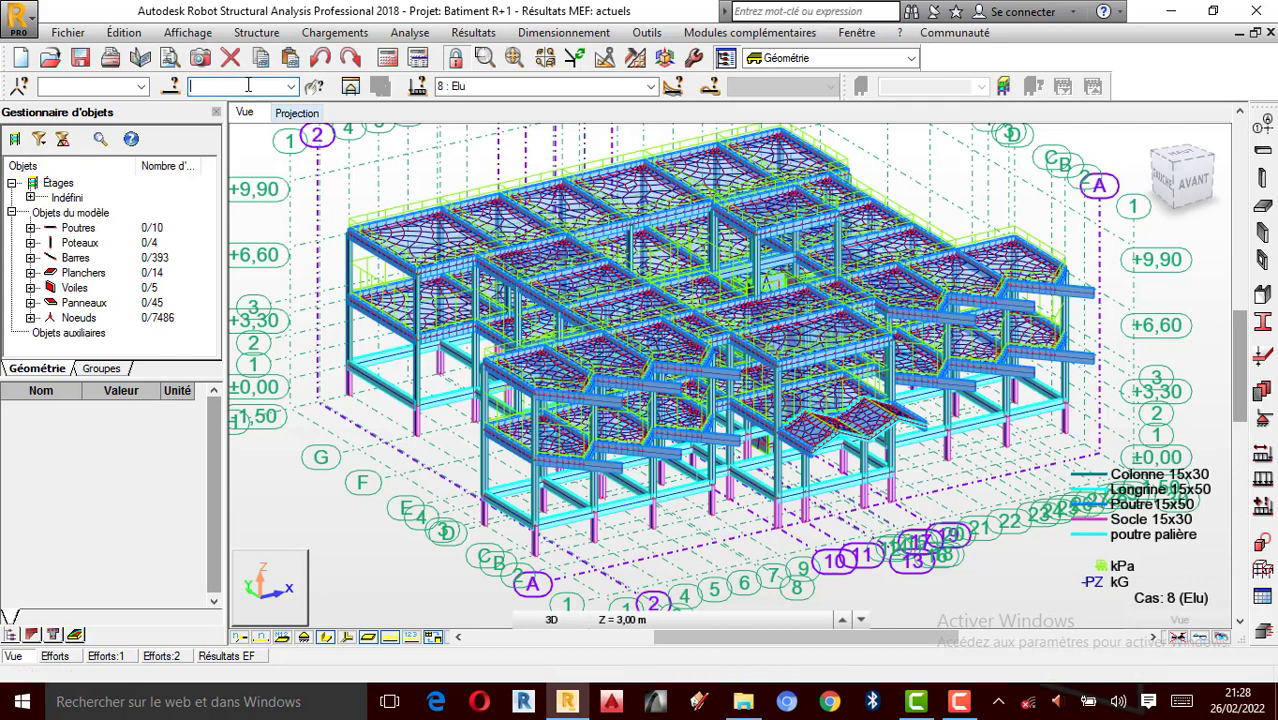
type("5")
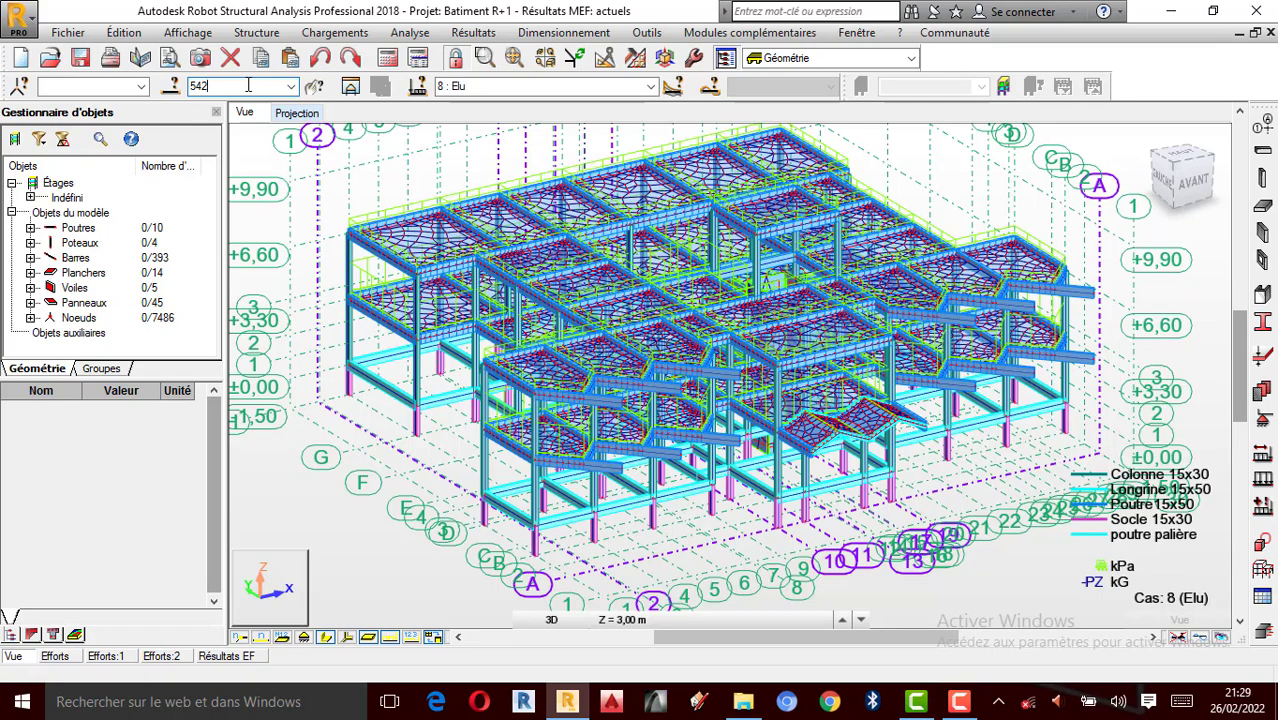
type("42")
key("Return")
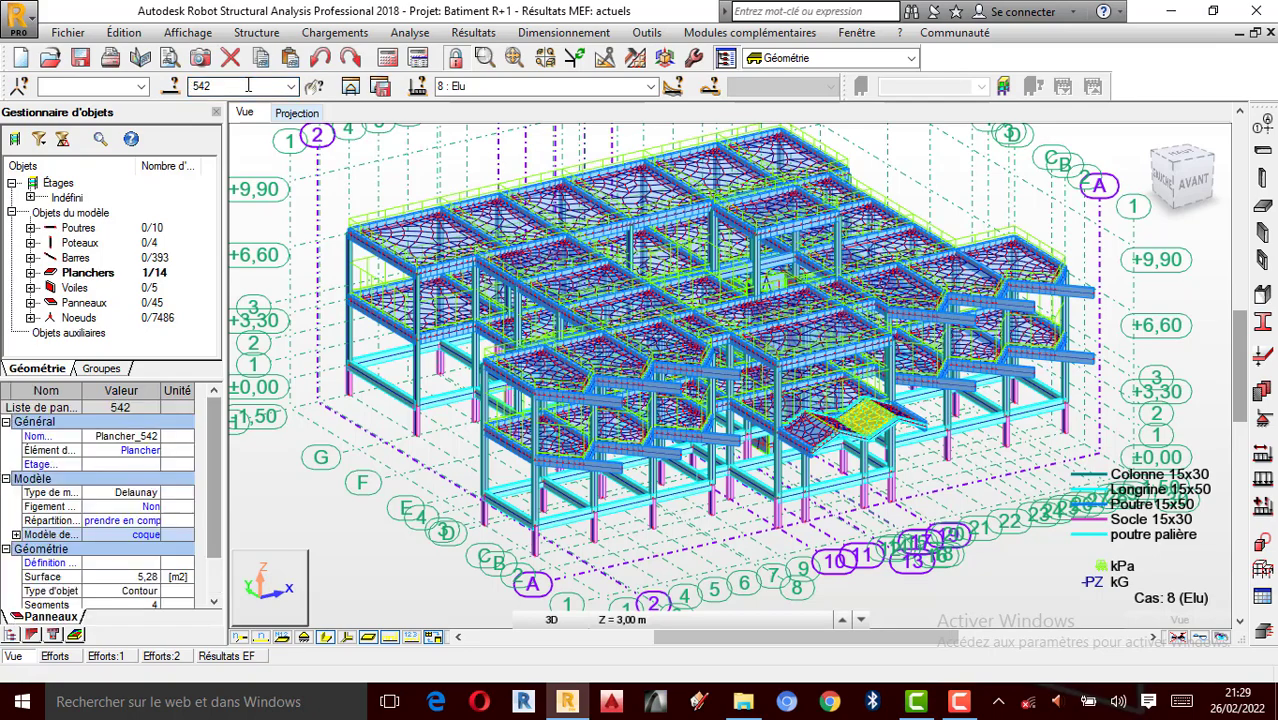
Examine the selected panel 542 up close and from a rotated 3D view to locate it in the building.
scroll(880, 388, "up", 2)
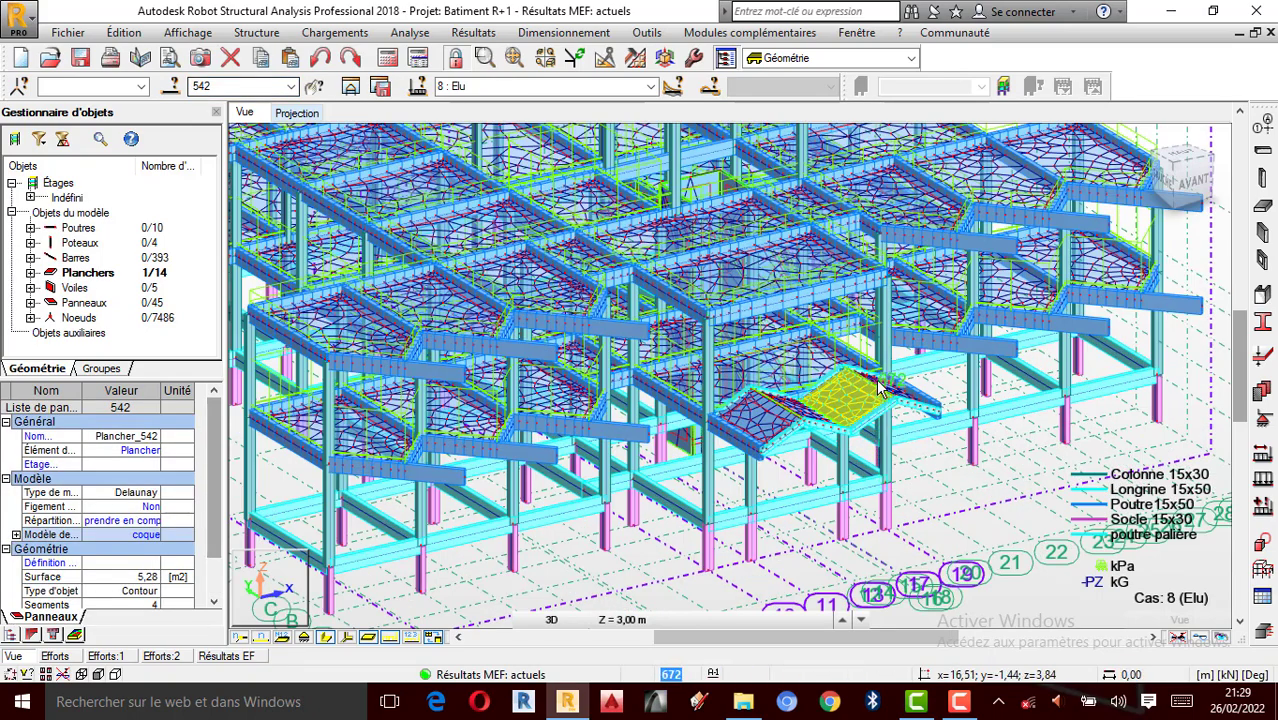
scroll(880, 388, "up", 4)
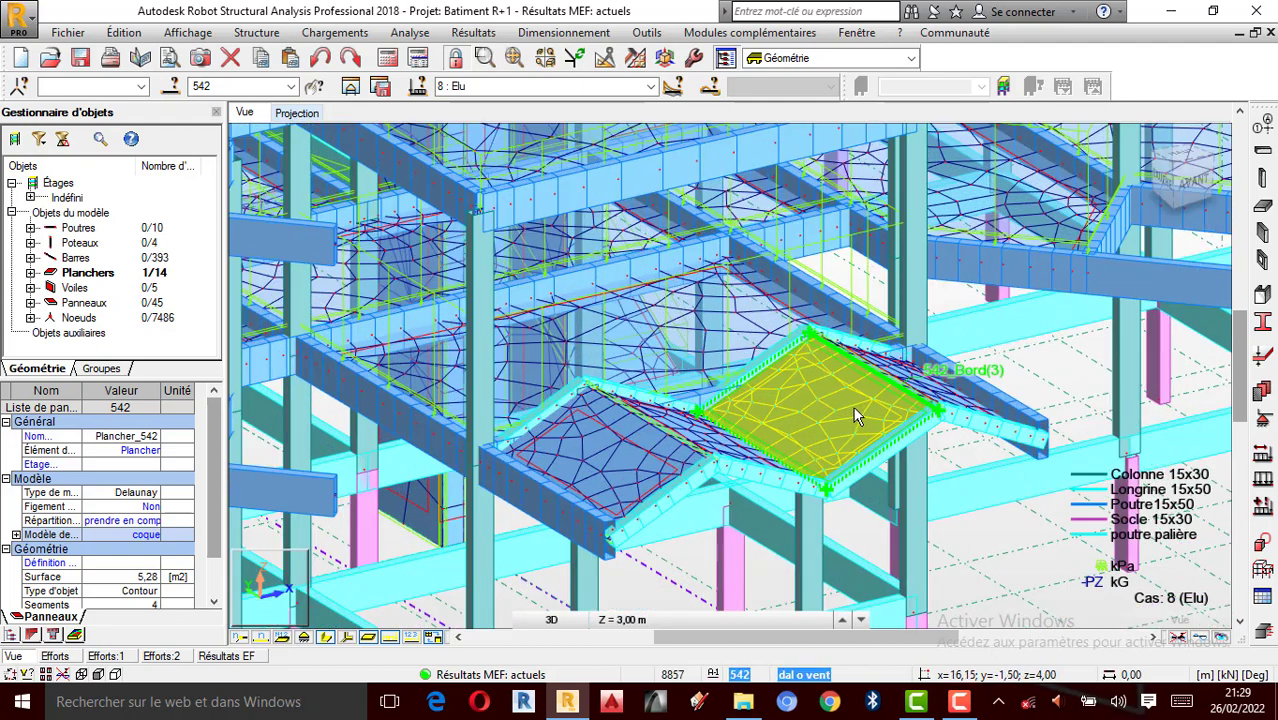
scroll(853, 414, "up", 1)
scroll(829, 430, "up", 1)
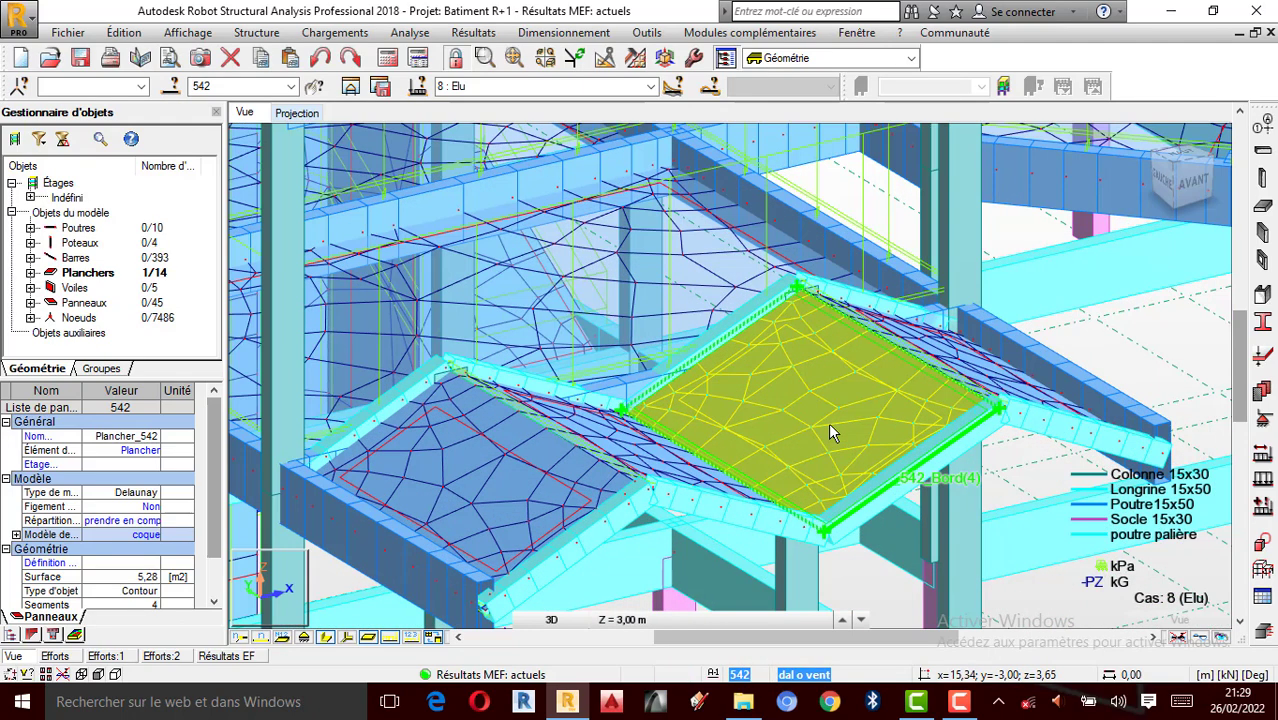
scroll(862, 420, "down", 2)
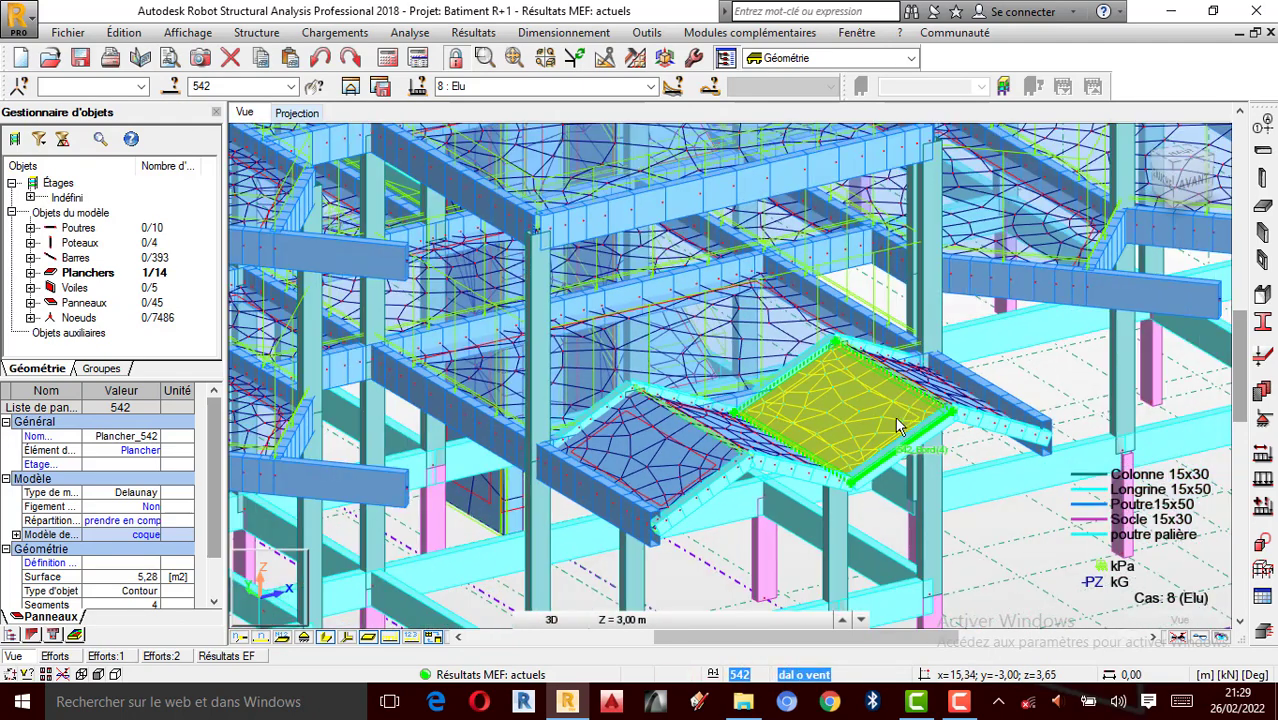
scroll(890, 424, "down", 3)
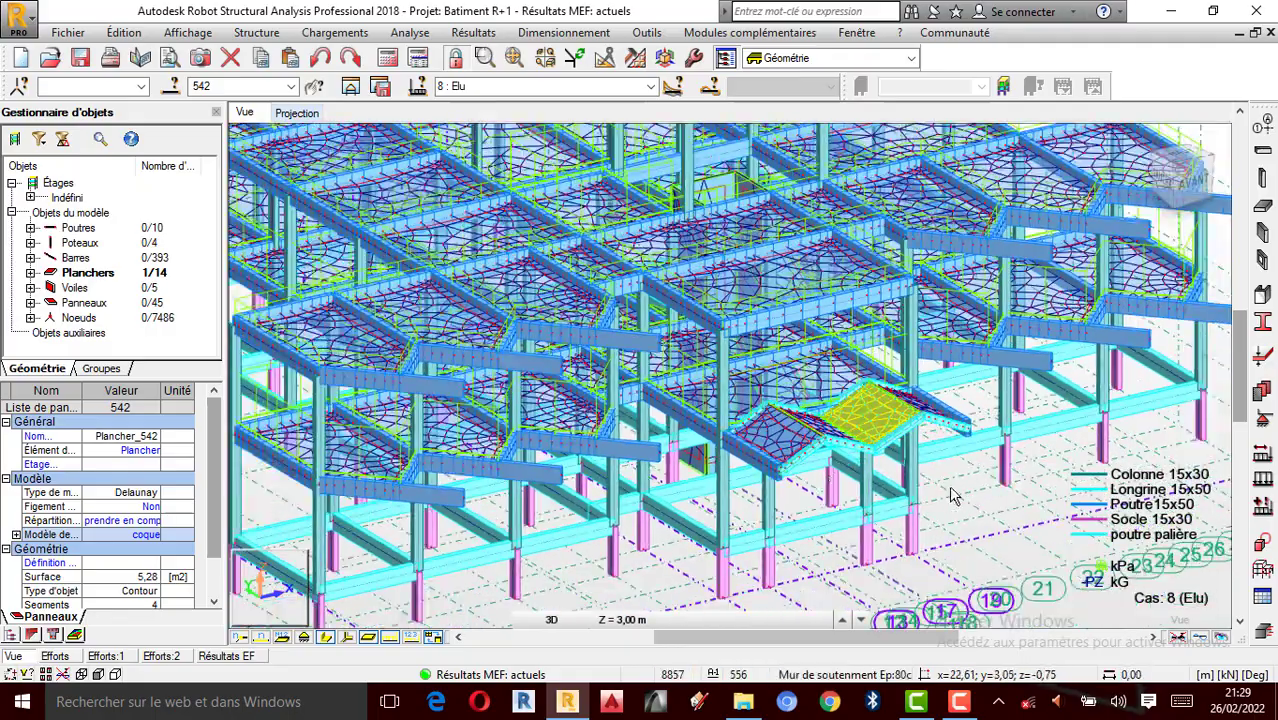
right_click(826, 504)
left_click(868, 285)
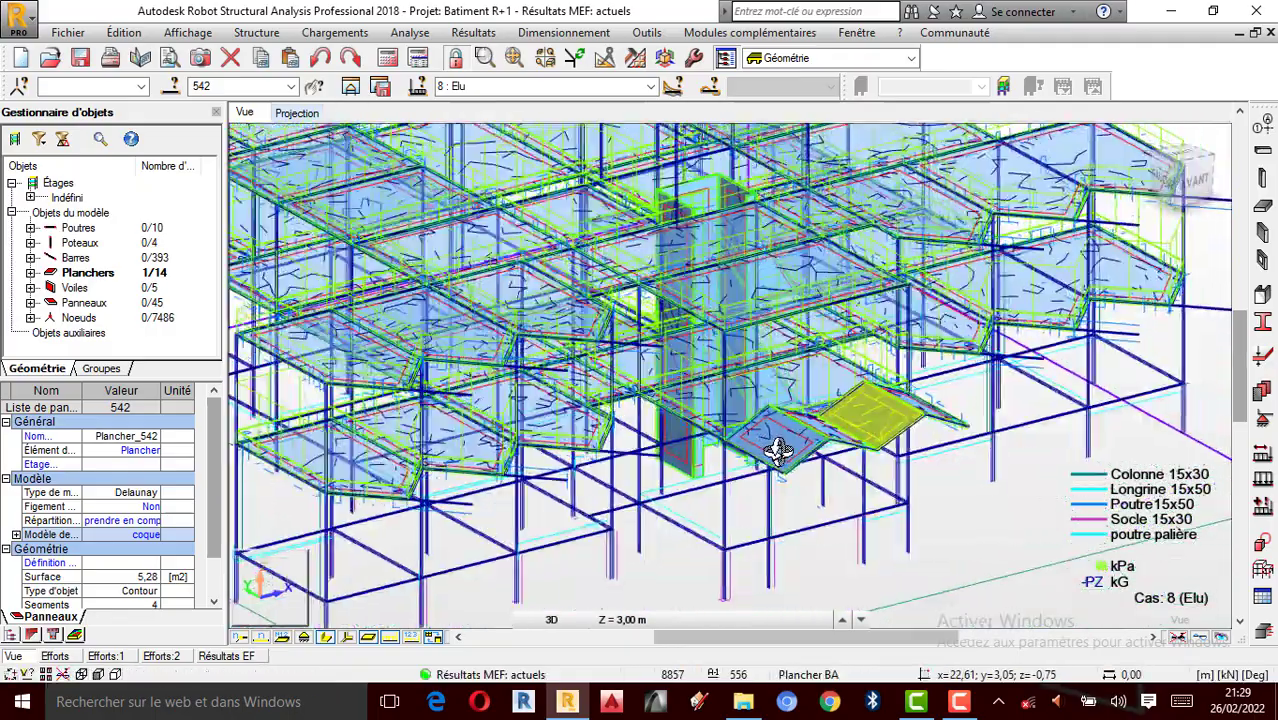
left_click_drag(778, 450, 822, 465)
left_click_drag(905, 392, 806, 407)
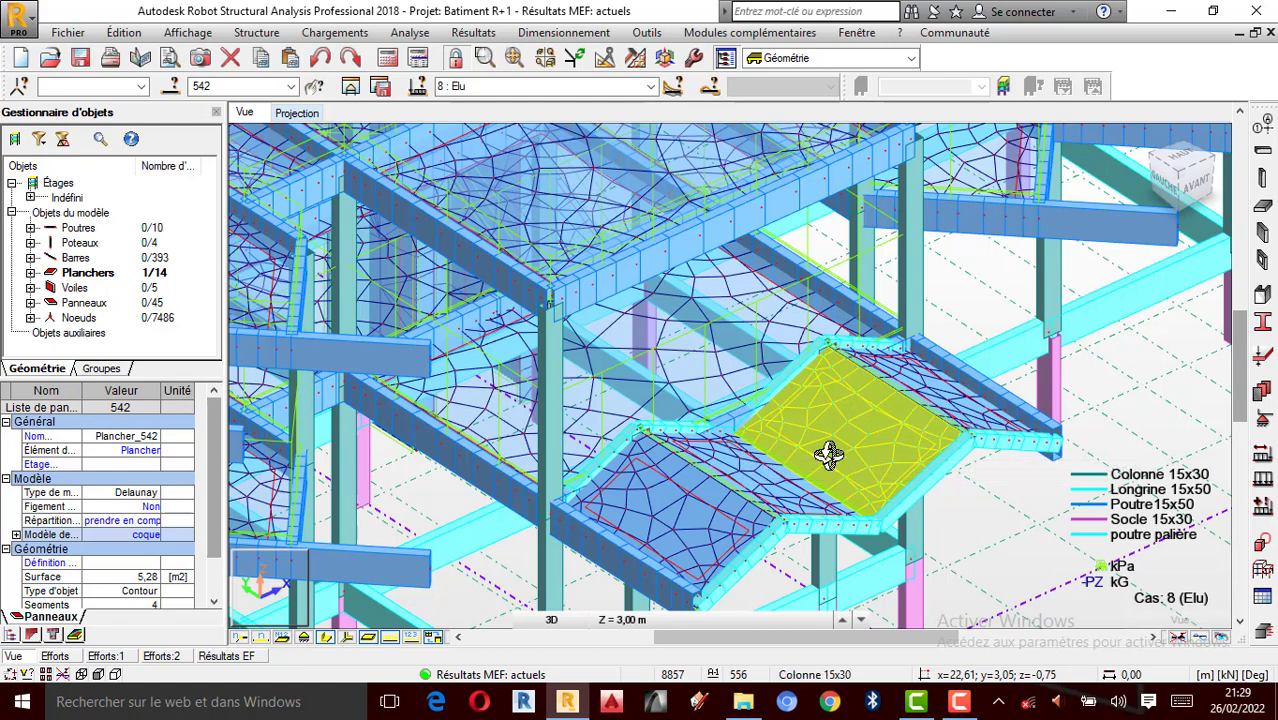
scroll(1060, 412, "down", 2)
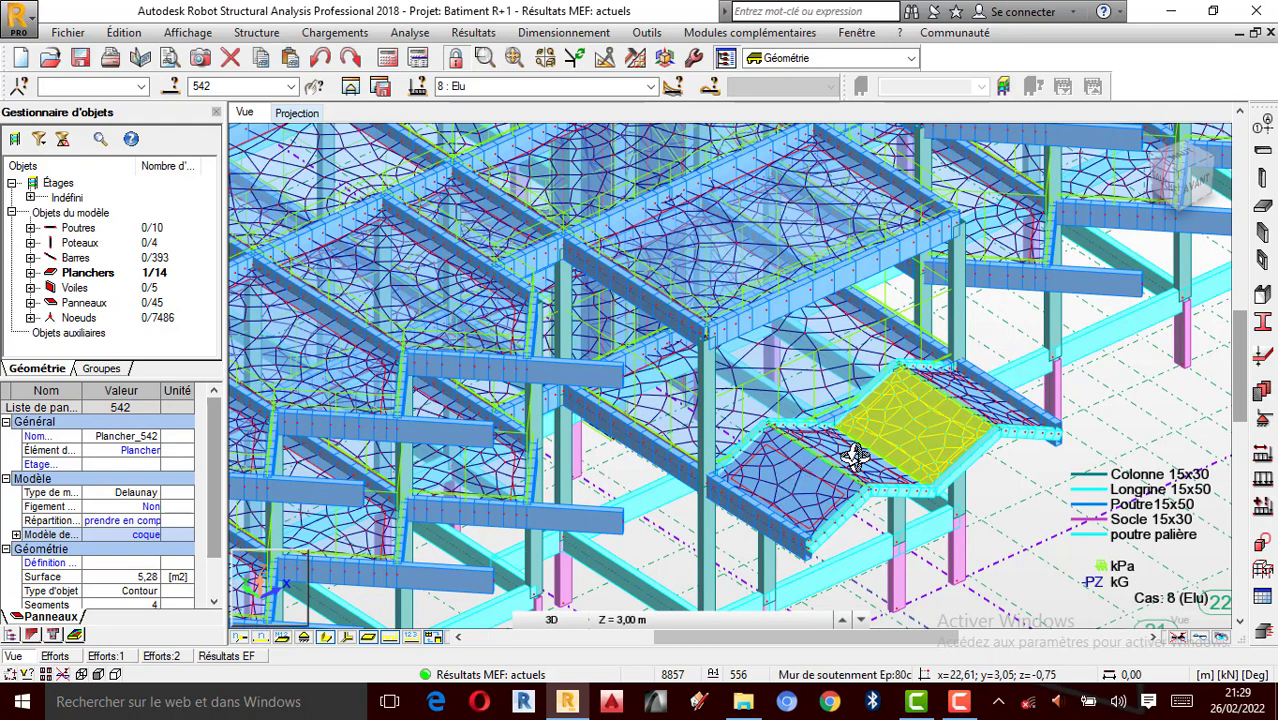
scroll(953, 435, "down", 3)
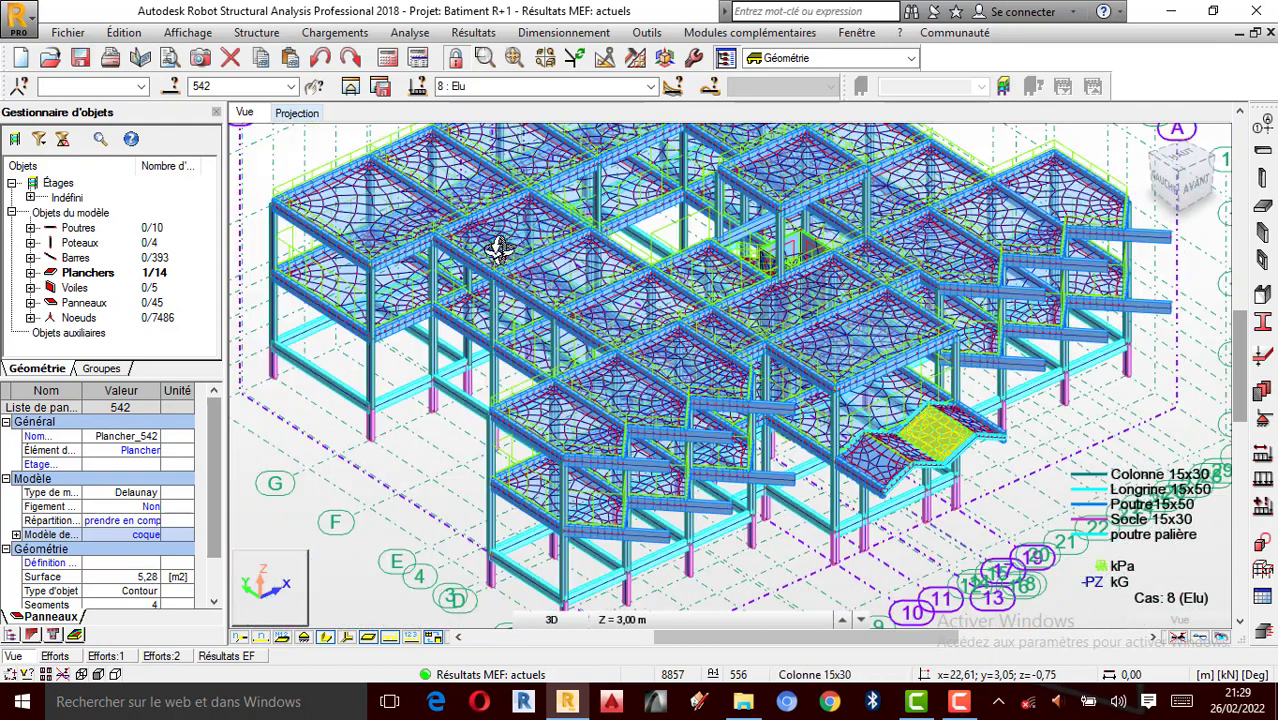
Select panel 330 by its number and examine its location from the GAUCHE side of the building.
left_click(236, 87)
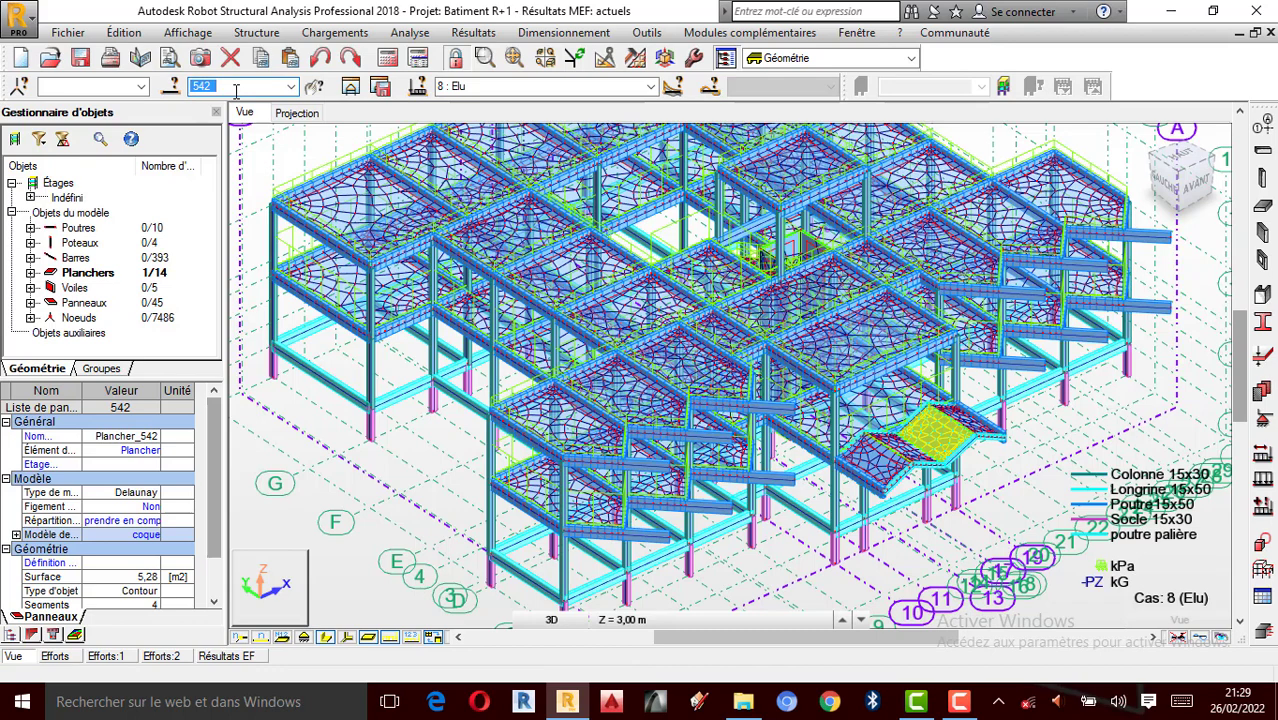
type("330")
key("Return")
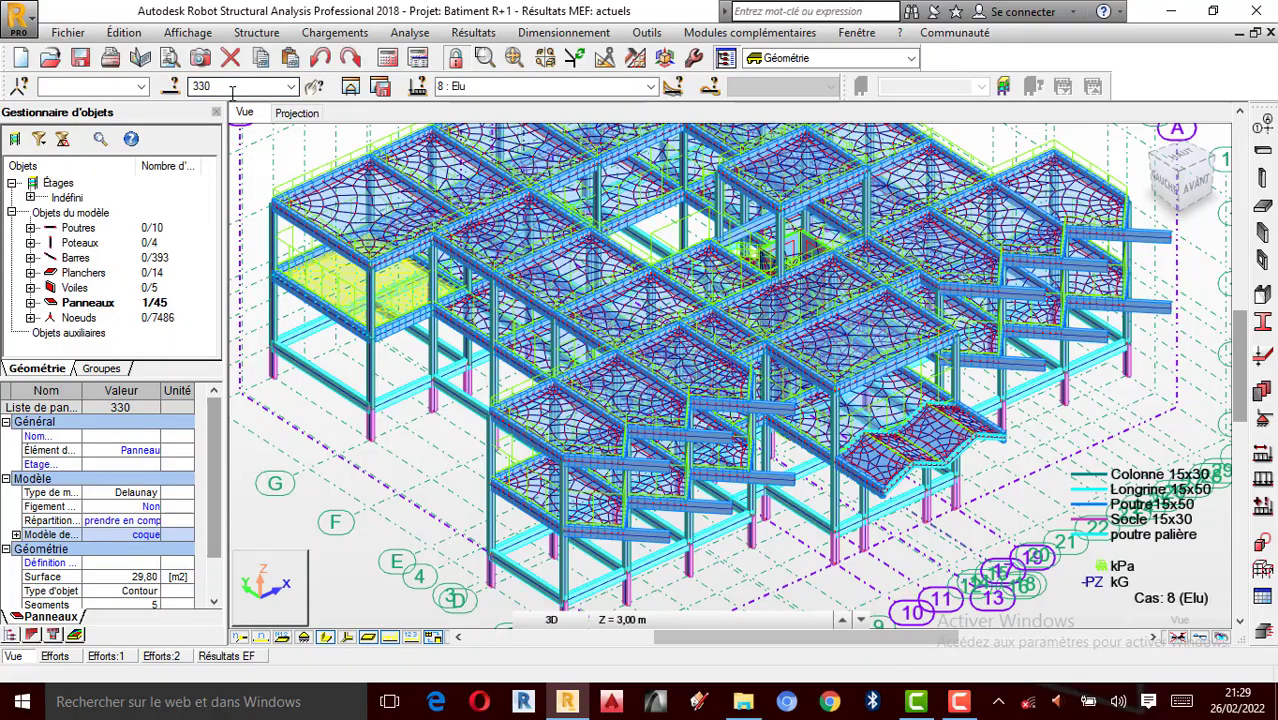
middle_click_drag(375, 344, 361, 318, "shift")
scroll(377, 273, "up", 2)
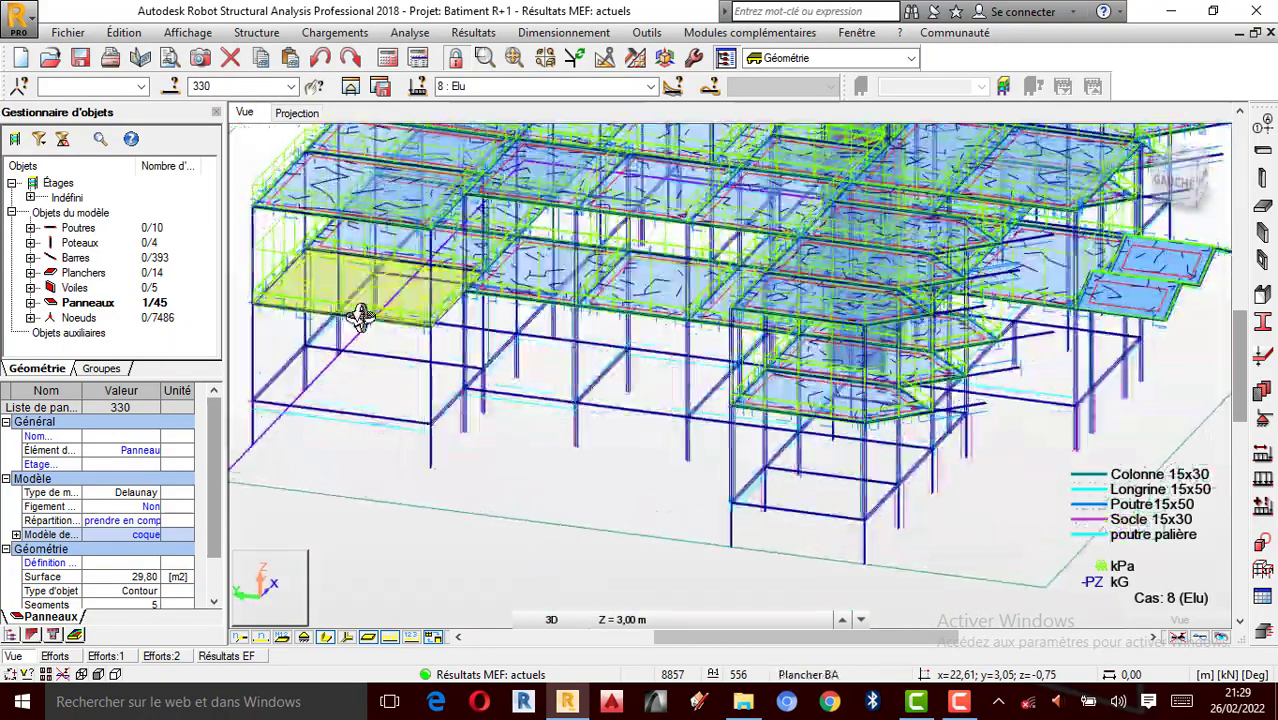
scroll(337, 280, "up", 4)
scroll(573, 341, "down", 3)
scroll(393, 303, "up", 2)
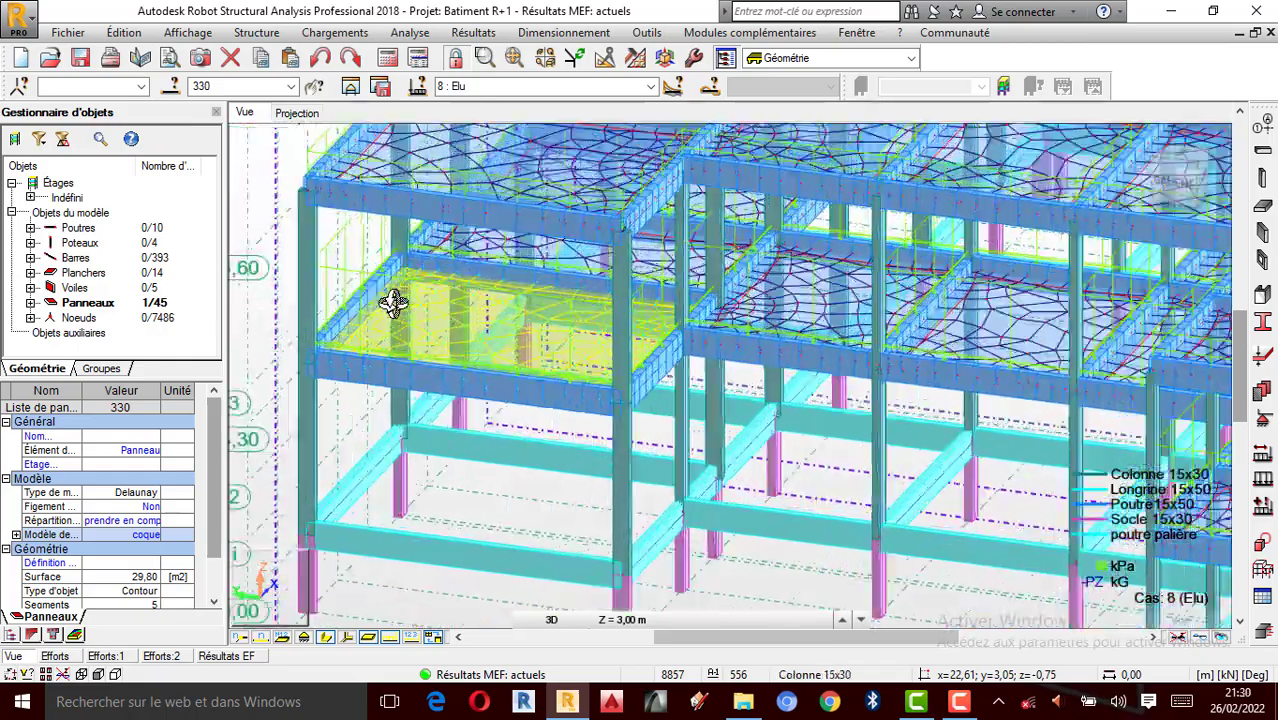
scroll(394, 301, "up", 1)
scroll(460, 362, "up", 2)
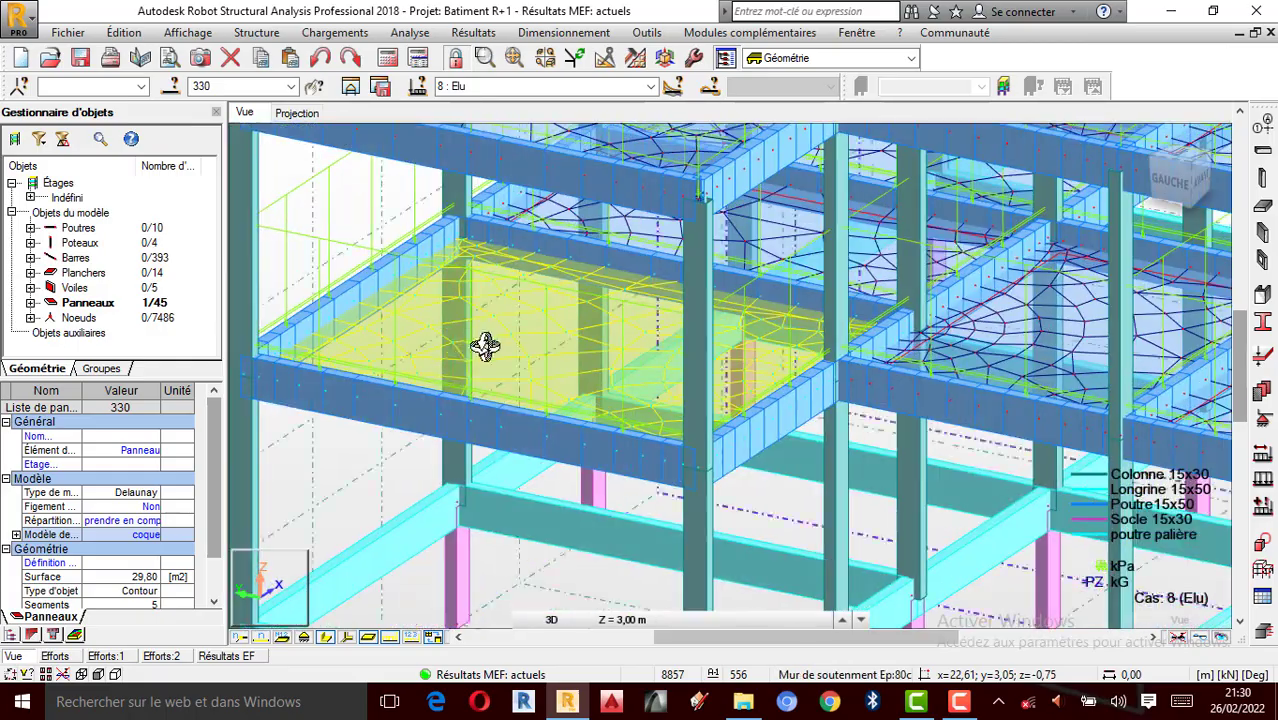
Hide the bars' section shapes and examine the selected panel 330 up close as a wireframe.
scroll(484, 345, "up", 1)
scroll(485, 343, "up", 1)
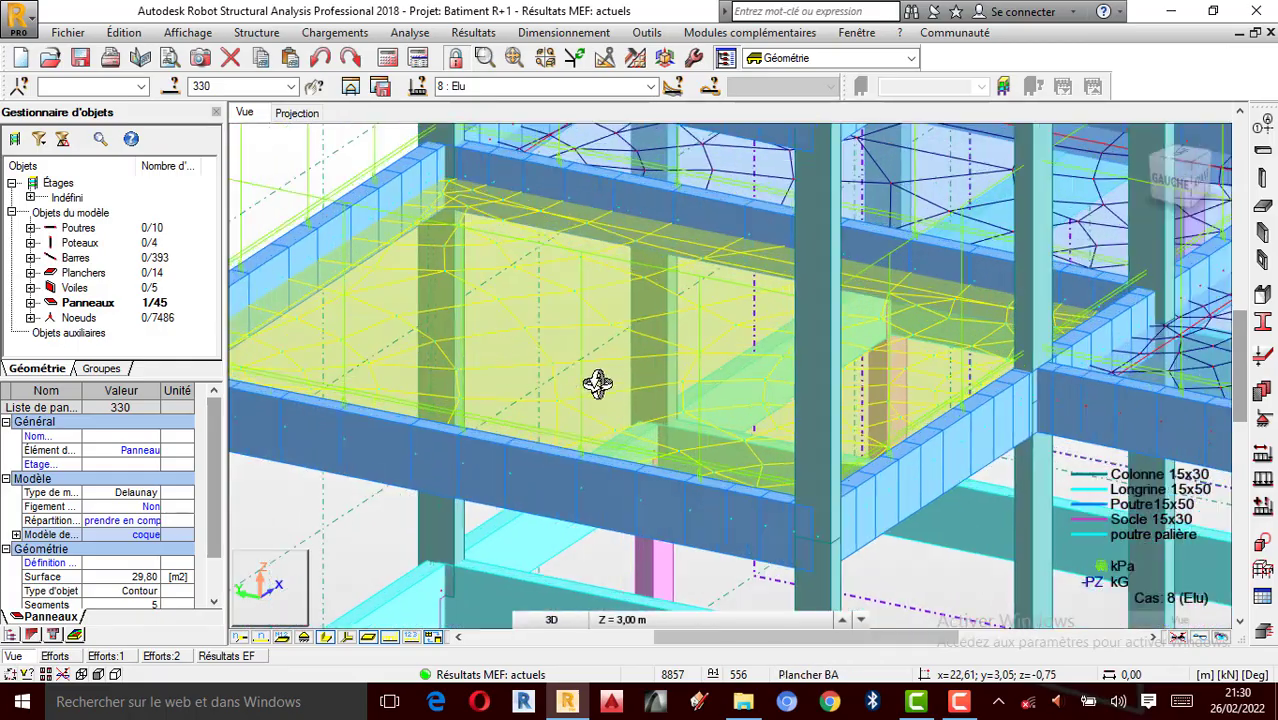
left_click(326, 638)
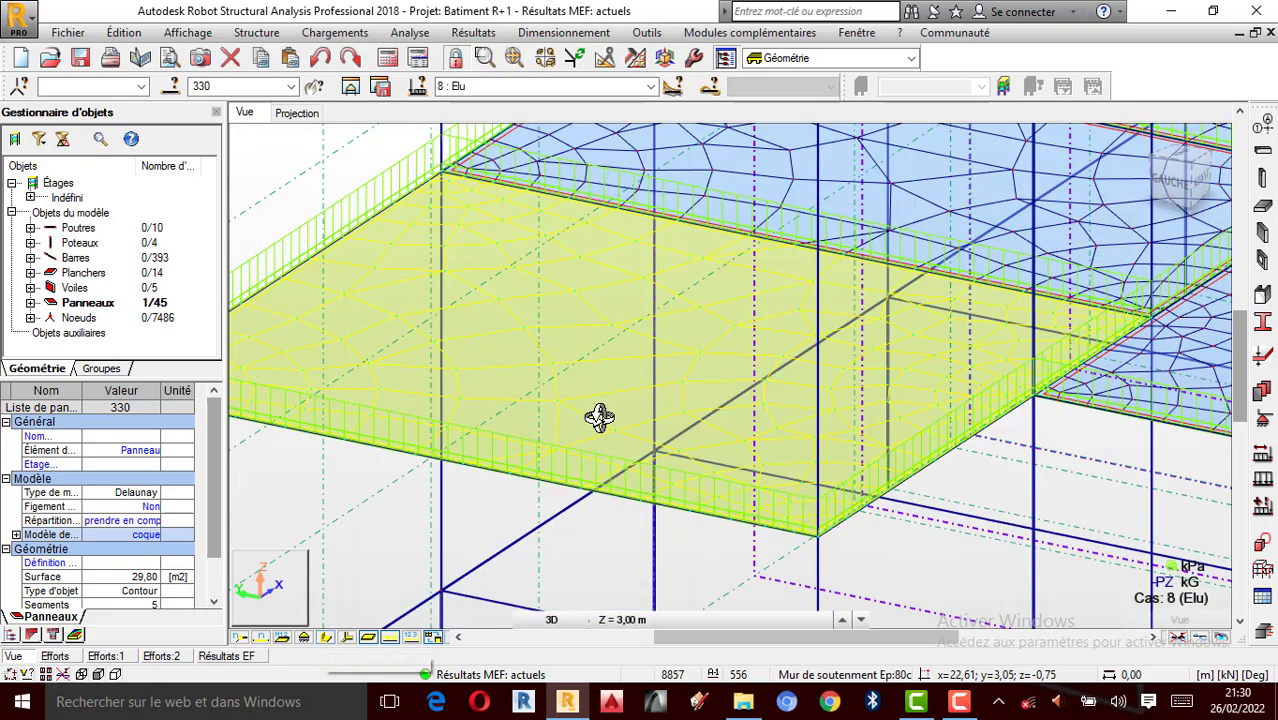
scroll(599, 418, "down", 4)
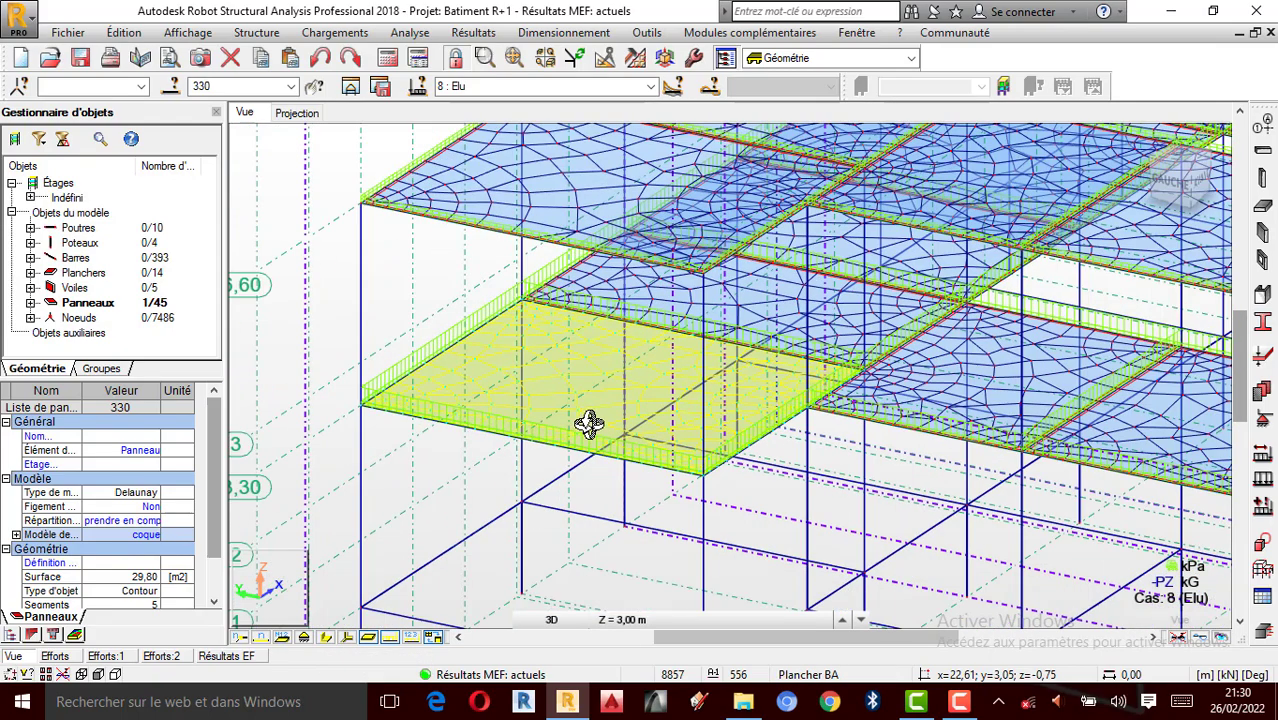
scroll(589, 423, "down", 2)
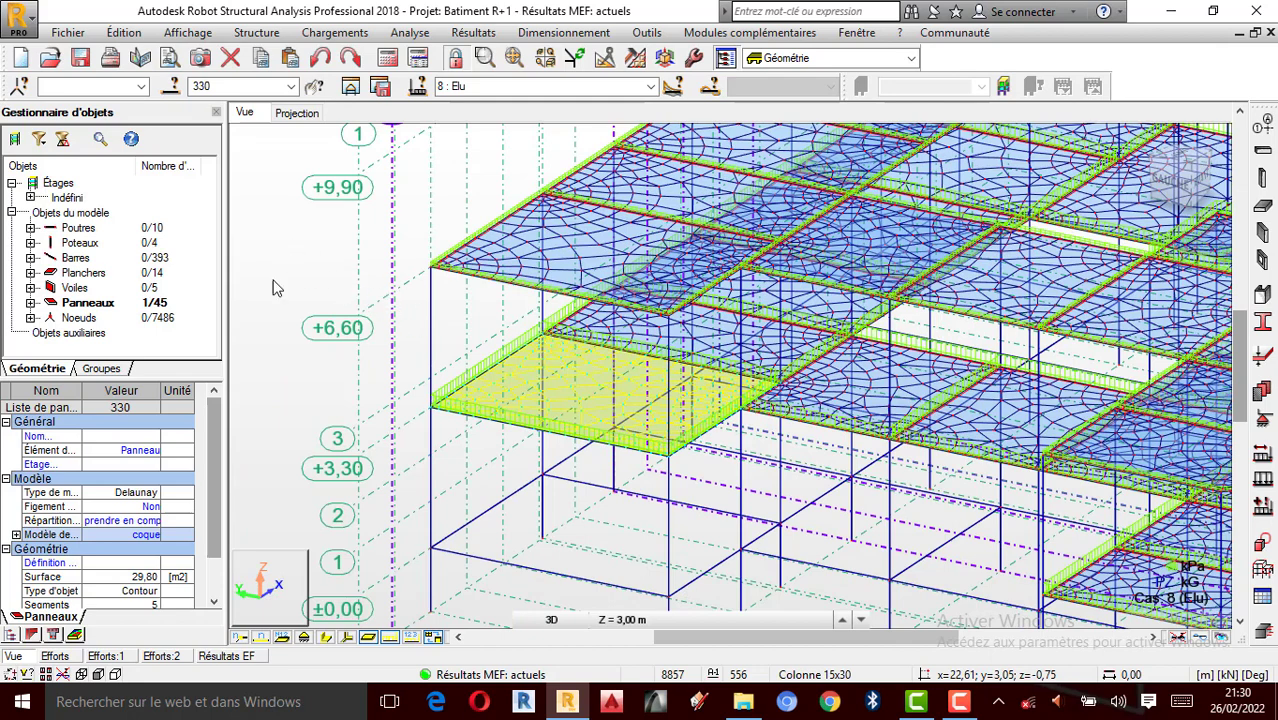
Turn on the display of panel thickness (Epaisseur des panneaux) in the Panneaux / EF display attributes and apply it.
right_click(277, 267)
left_click(209, 463)
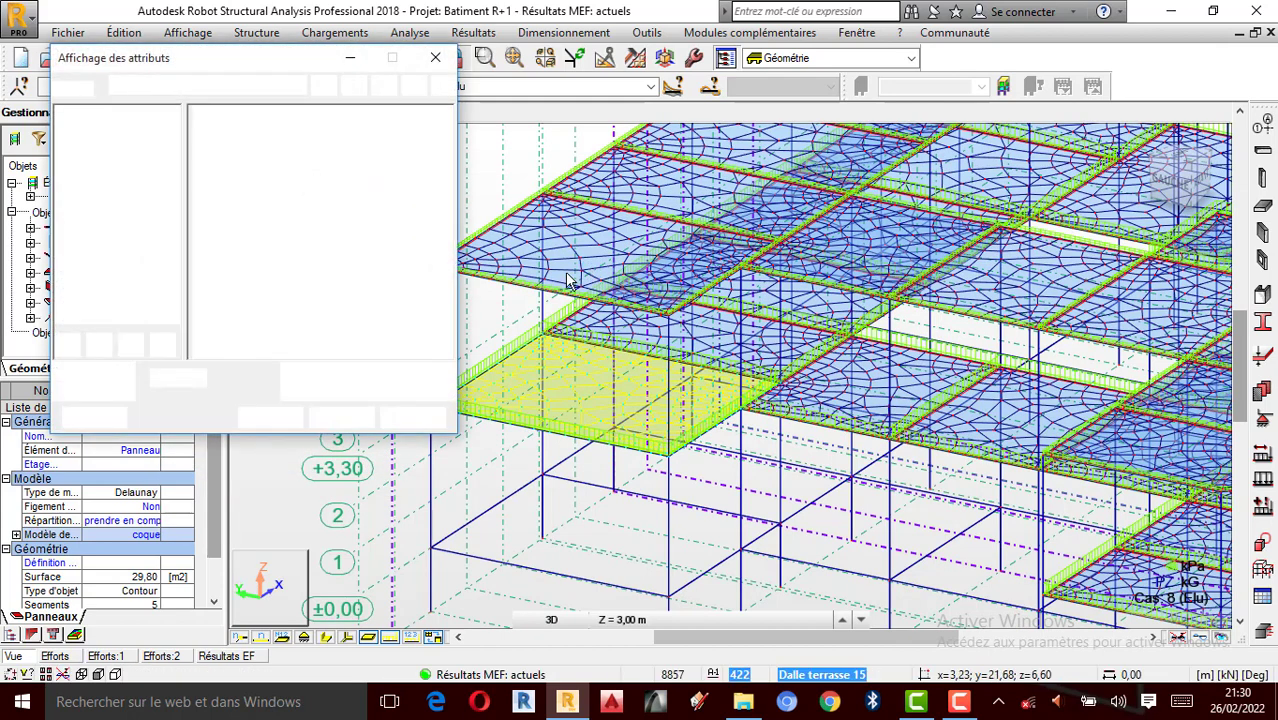
left_click(92, 161)
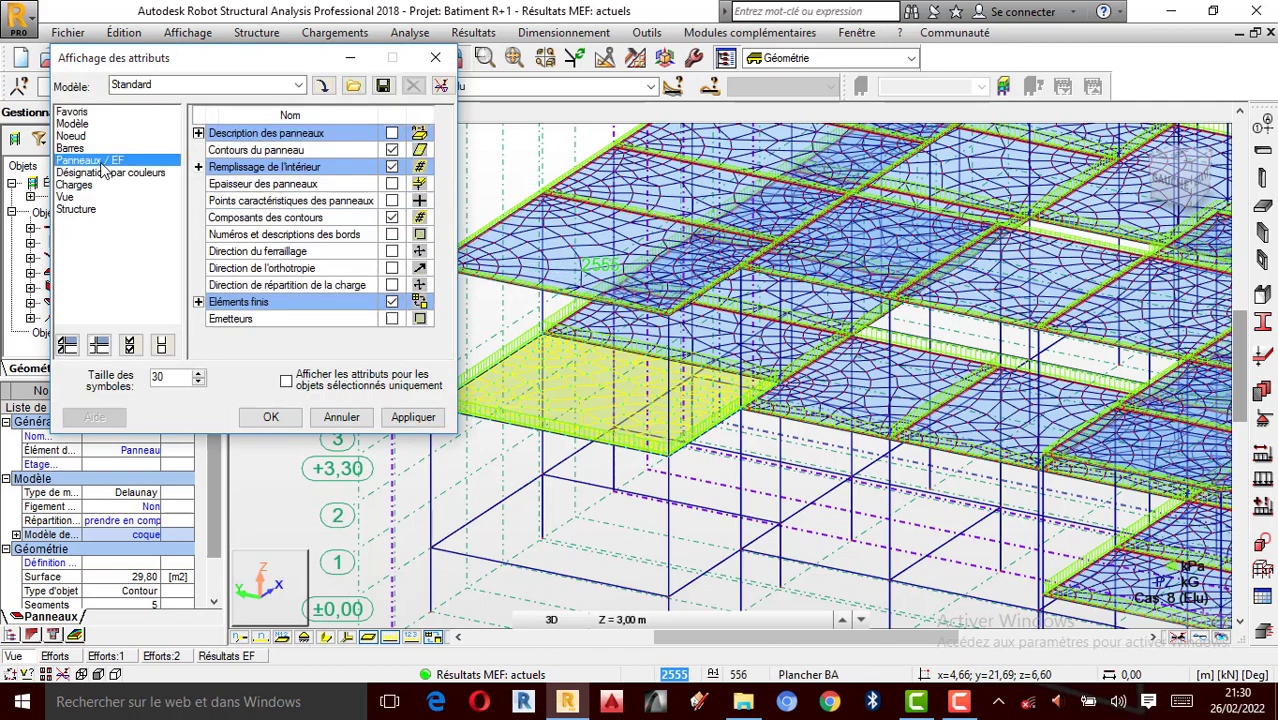
left_click(391, 183)
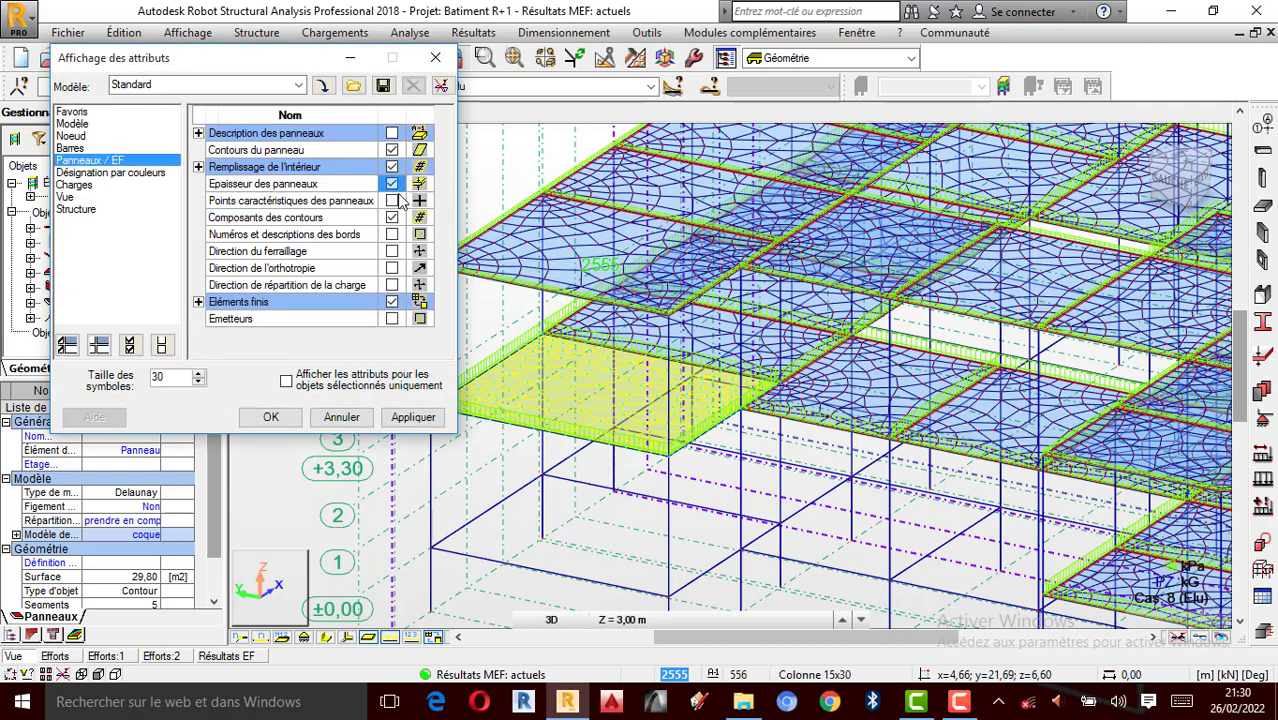
left_click(419, 420)
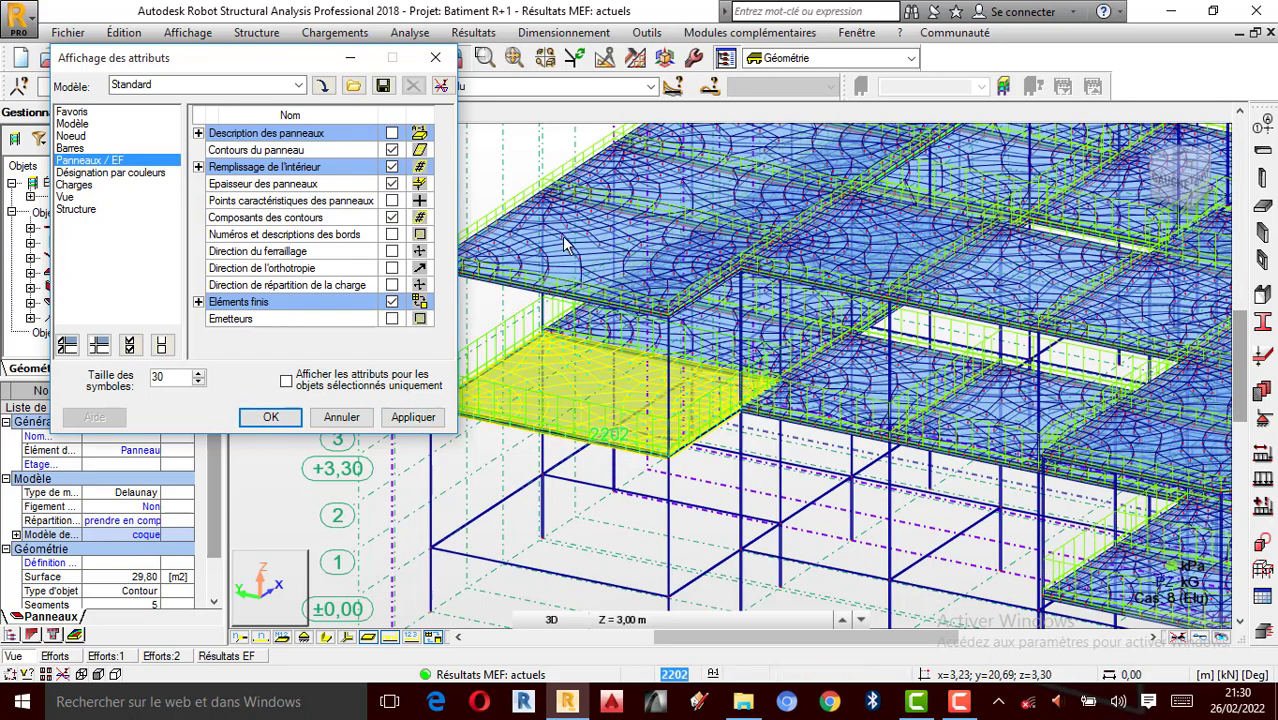
left_click(432, 58)
Examine the thickness drawn along the edges of panel 330, then view the whole structure.
scroll(619, 444, "up", 5)
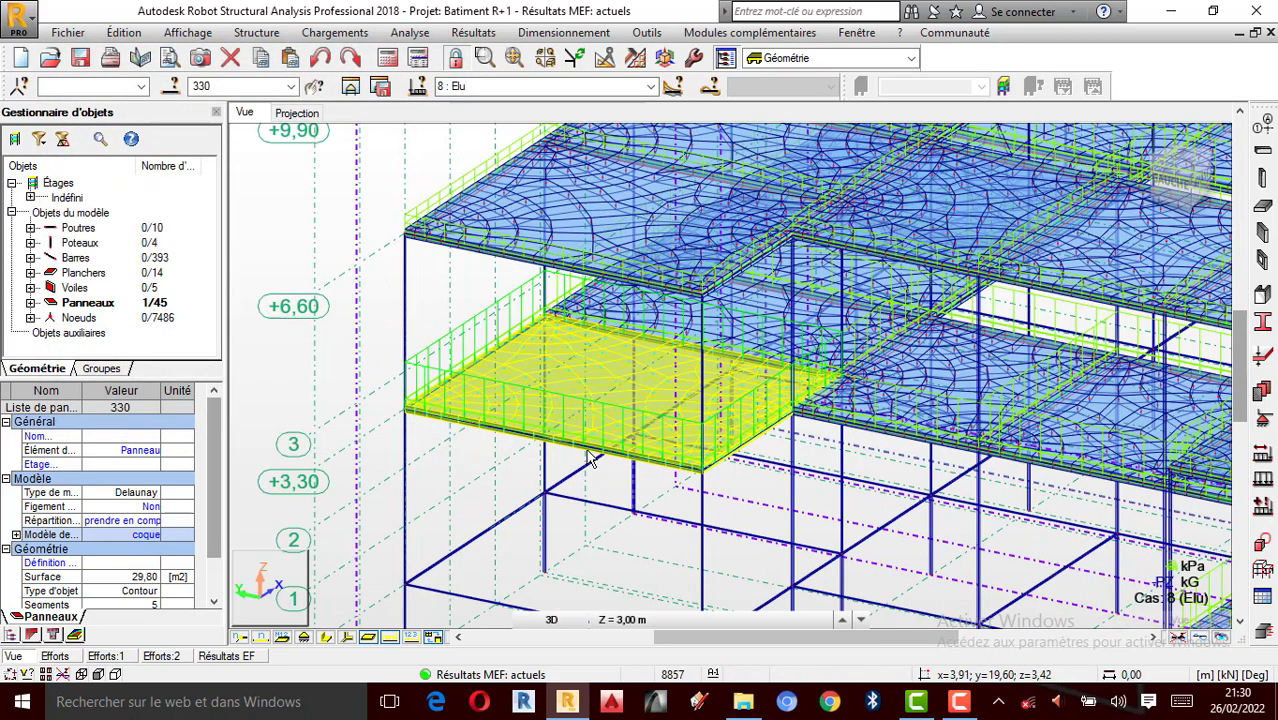
scroll(630, 448, "up", 2)
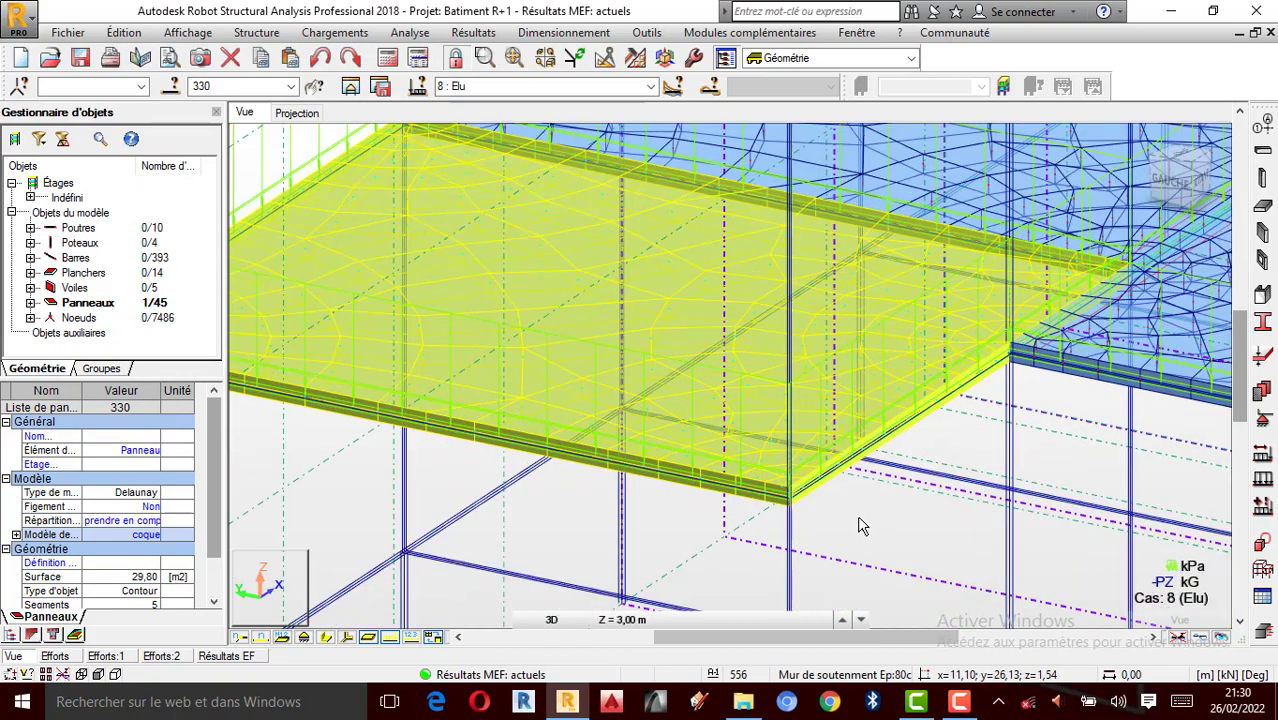
scroll(855, 510, "down", 1)
scroll(853, 510, "down", 3)
scroll(514, 345, "up", 1)
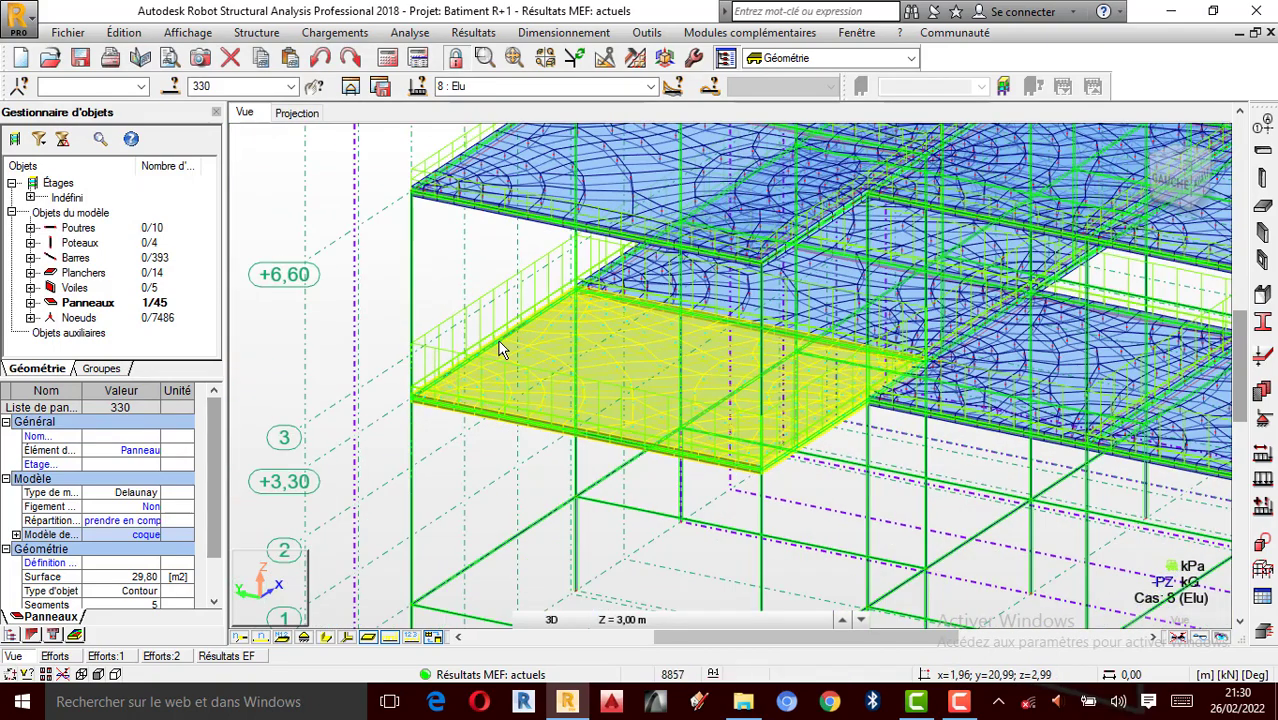
scroll(505, 345, "down", 5)
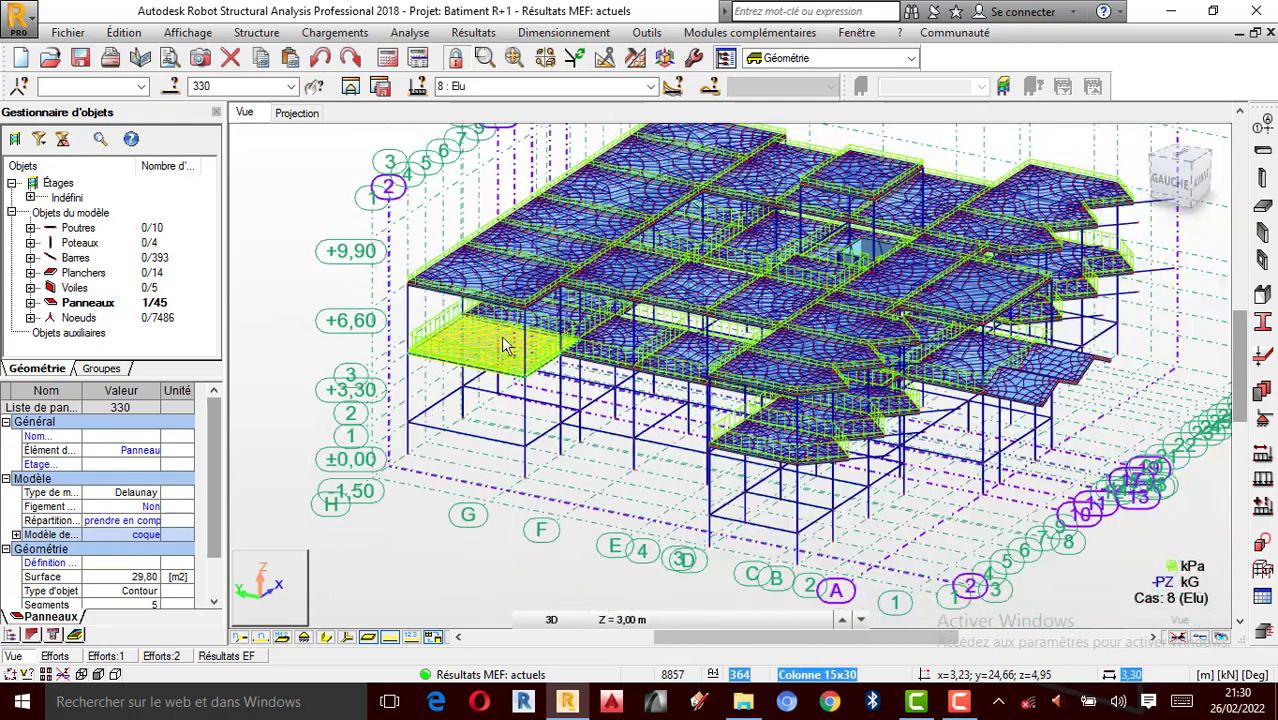
Show the bar section shapes and the supports, and rotate the building in 3D to view it between GAUCHE and AVANT.
right_click(1019, 371)
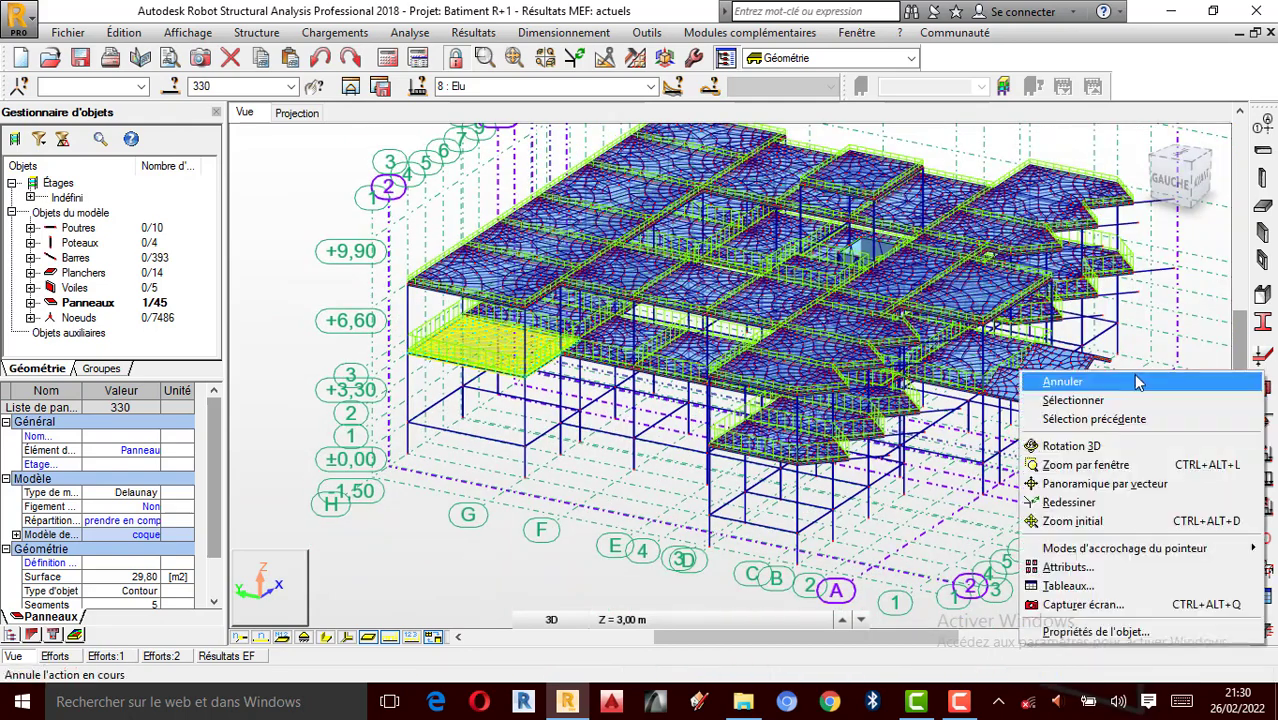
left_click(1067, 446)
left_click_drag(1012, 404, 973, 394)
scroll(1032, 360, "up", 1)
scroll(1000, 372, "down", 1)
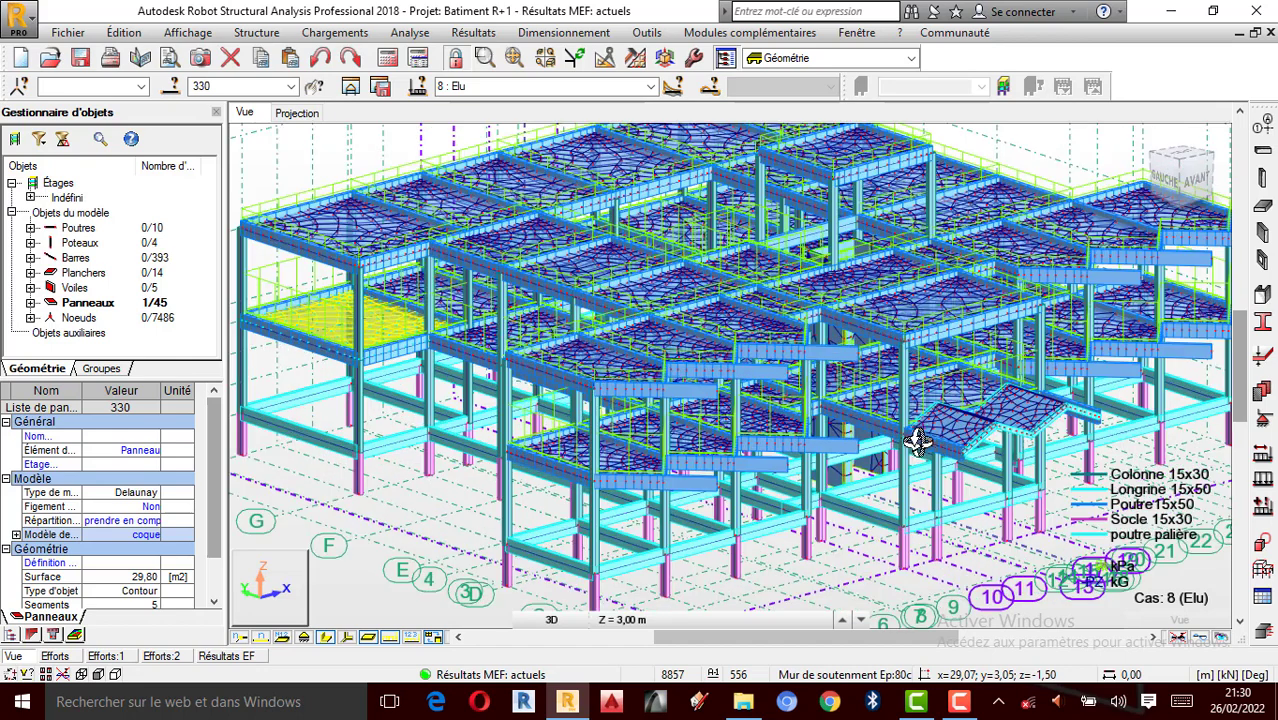
left_click_drag(918, 440, 632, 446)
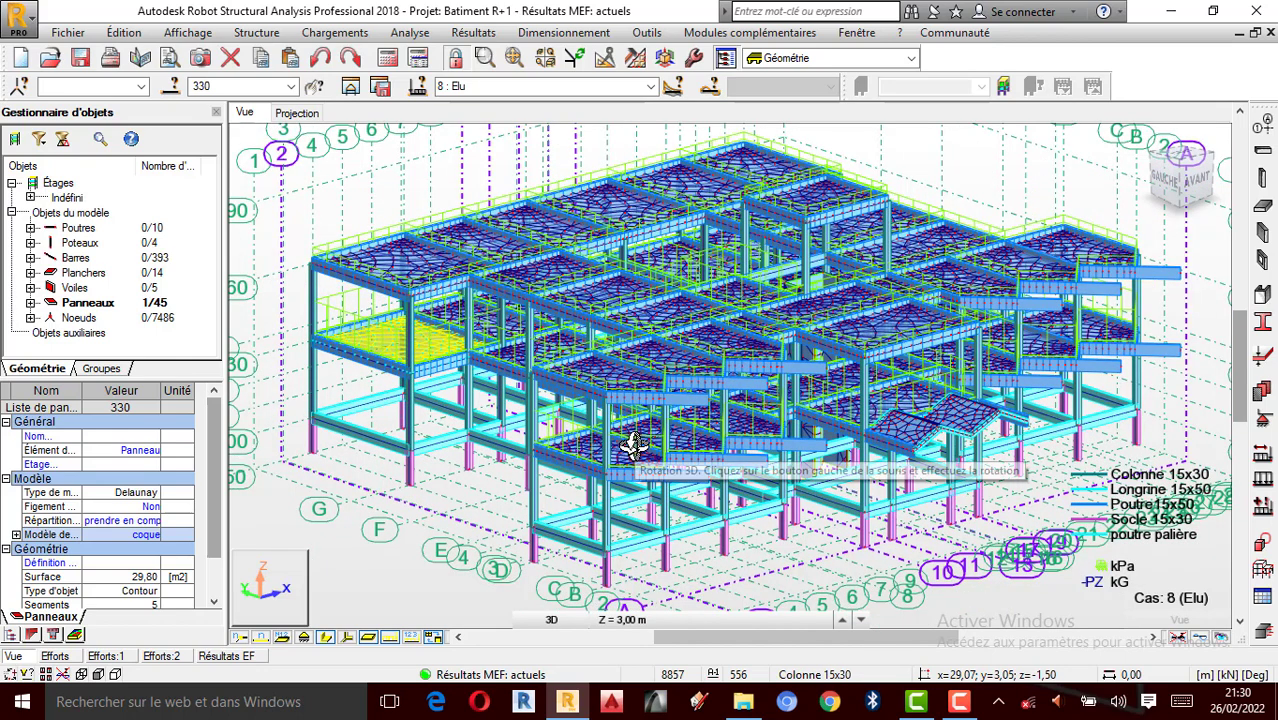
left_click(305, 639)
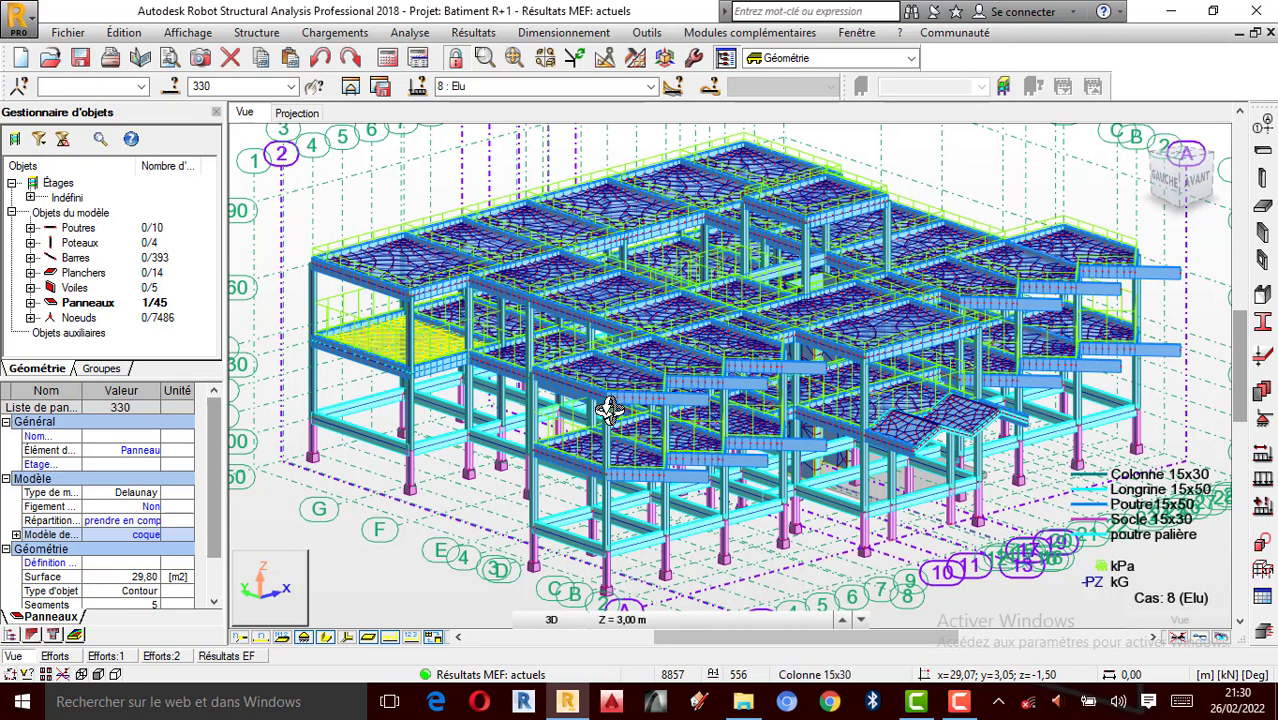
Leave the 3D rotation and clear the selection of panel 330.
scroll(600, 408, "down", 2)
right_click(378, 166)
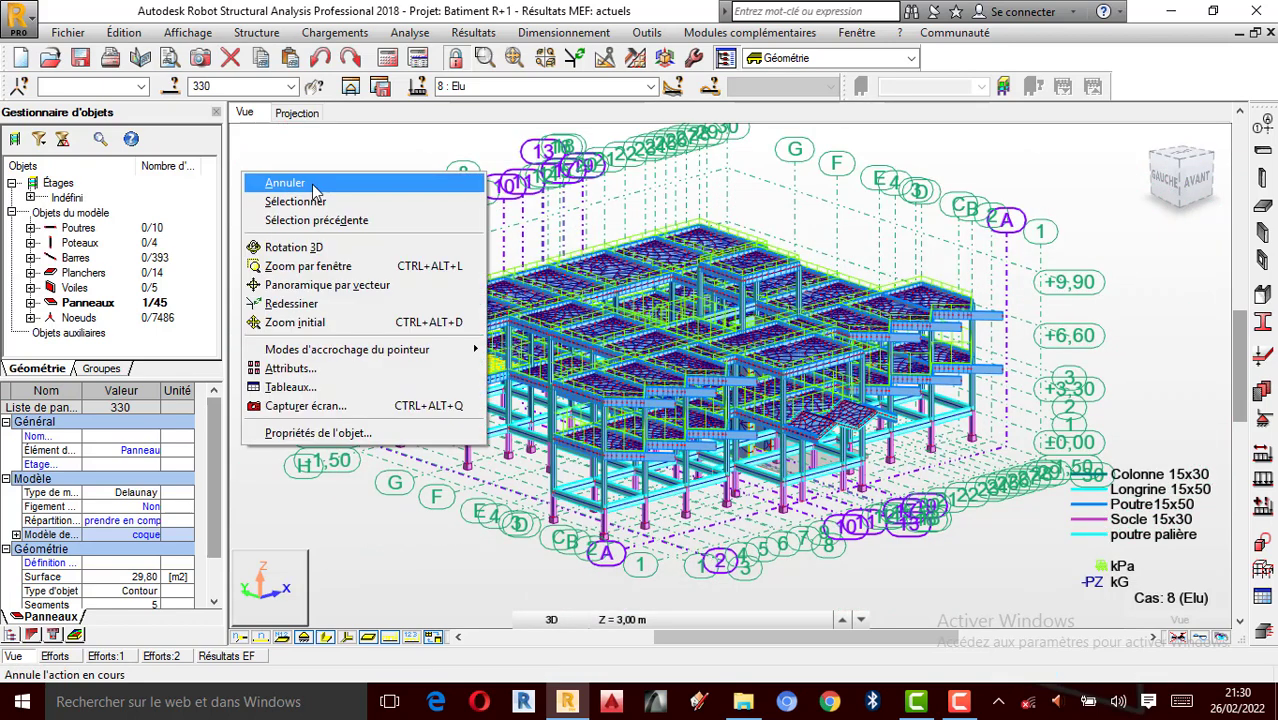
left_click(317, 182)
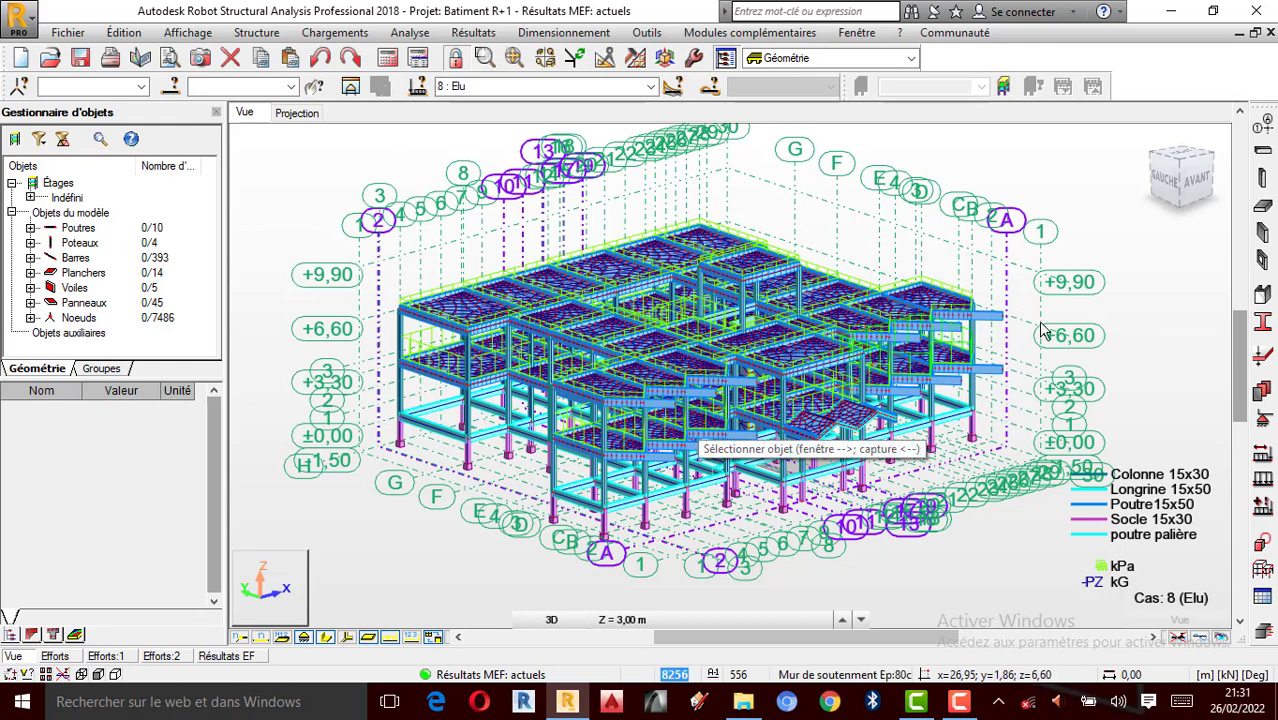
Rotate the building to a nearly horizontal view and select all elements on the +3,30 level through its level label.
right_click(948, 344)
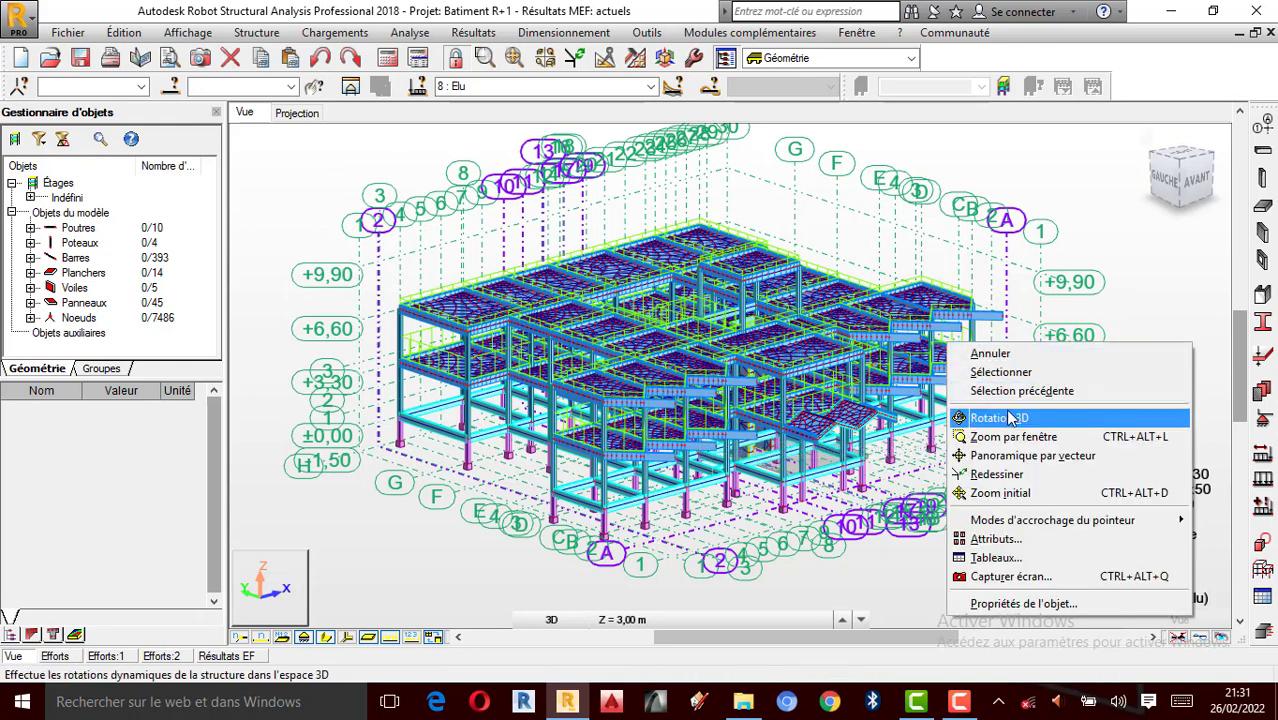
left_click(999, 417)
left_click_drag(1004, 402, 1104, 364)
right_click(1207, 363)
left_click(1097, 444)
right_click(1134, 323)
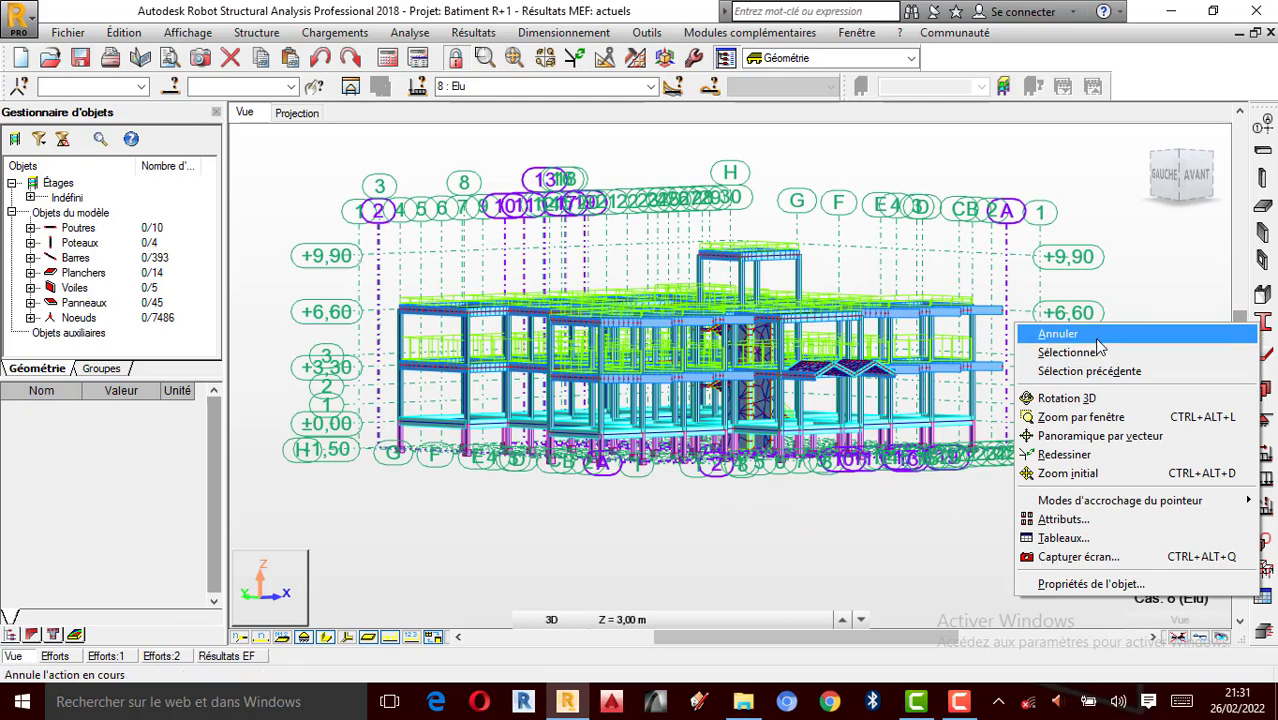
left_click(1133, 340)
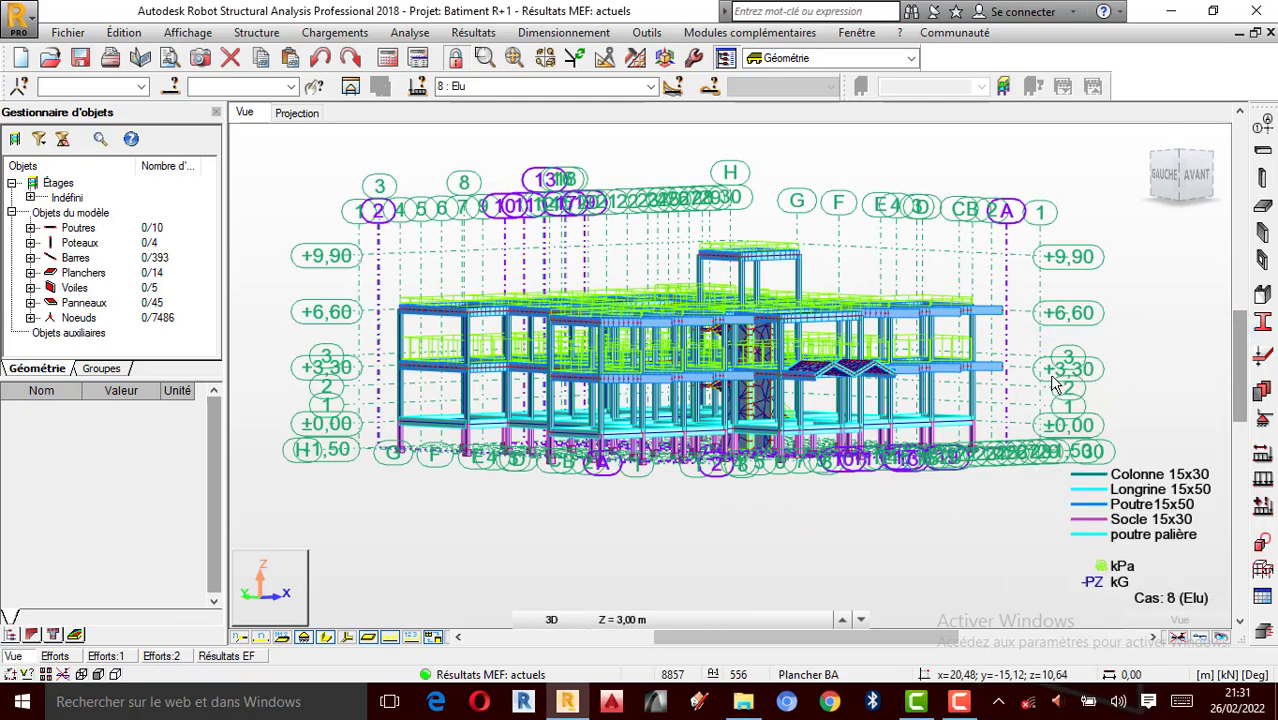
scroll(1052, 383, "up", 4)
scroll(1040, 365, "up", 1)
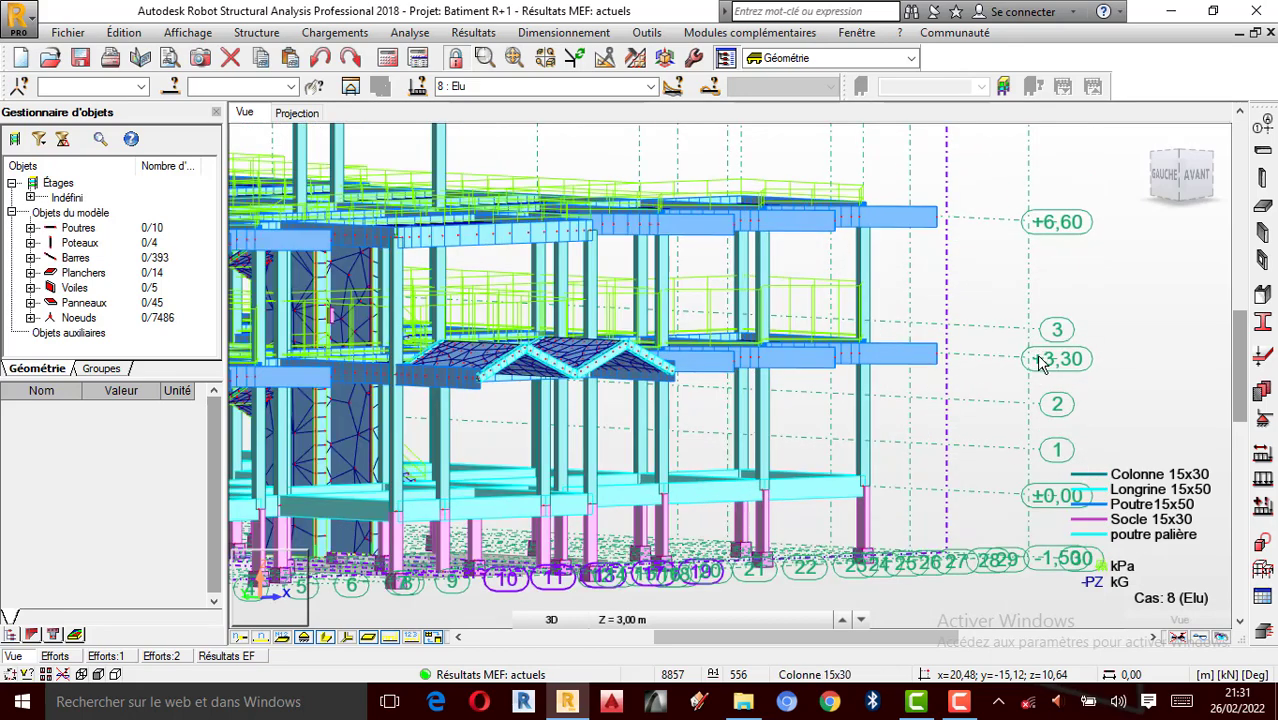
left_click(1066, 362)
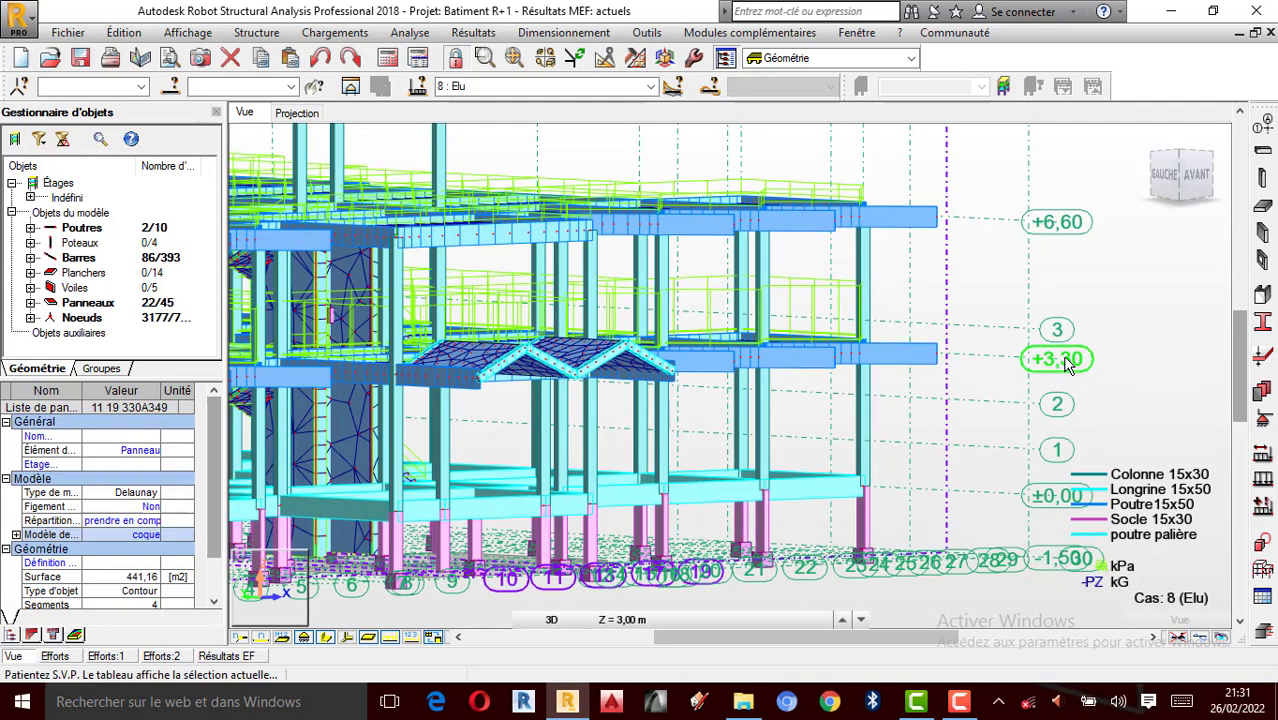
scroll(1101, 357, "down", 3)
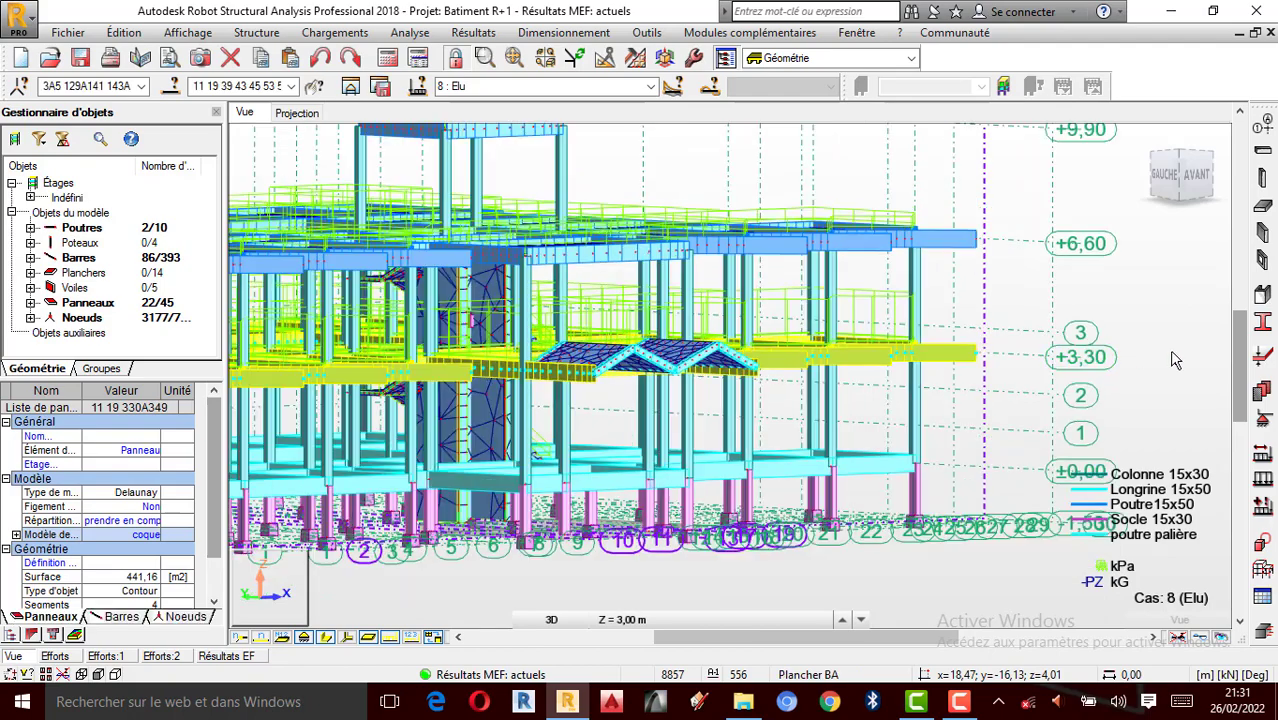
Examine the selected +3,30 level elements from a rotated 3D view facing the AVANT side.
right_click(1036, 313)
left_click(1087, 387)
left_click_drag(1087, 390, 890, 390)
scroll(890, 390, "down", 2)
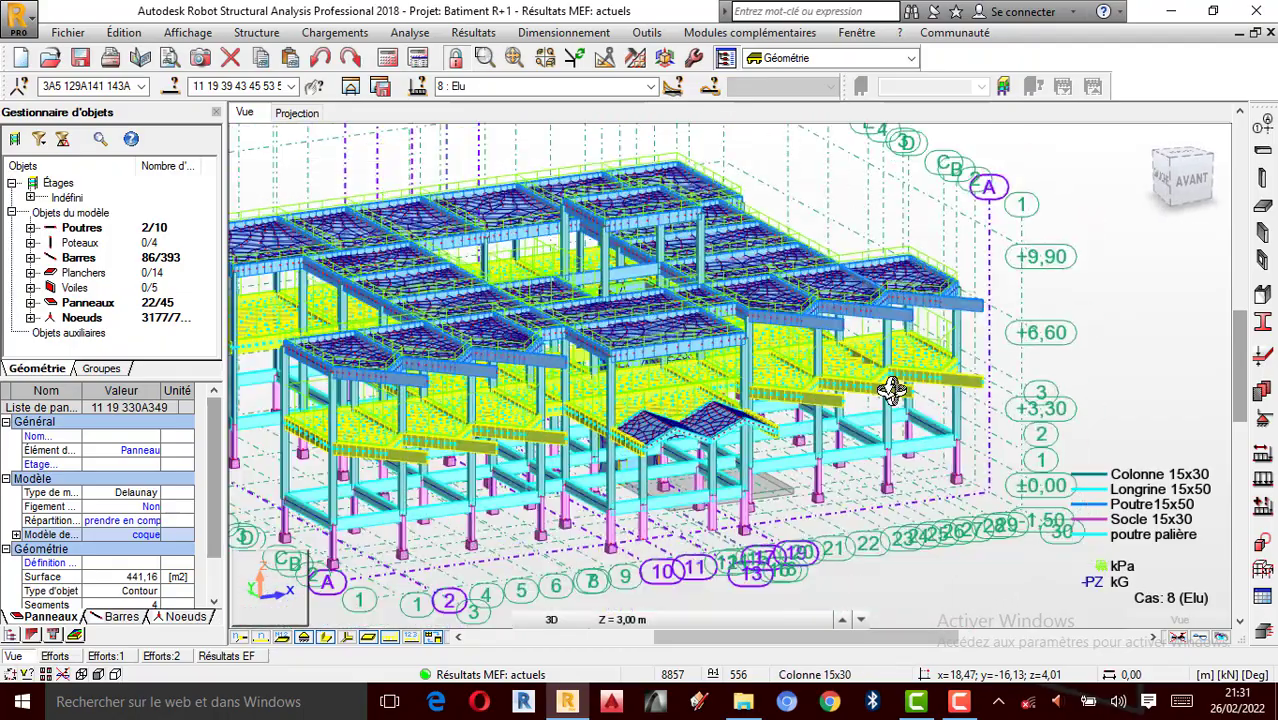
scroll(652, 420, "up", 1)
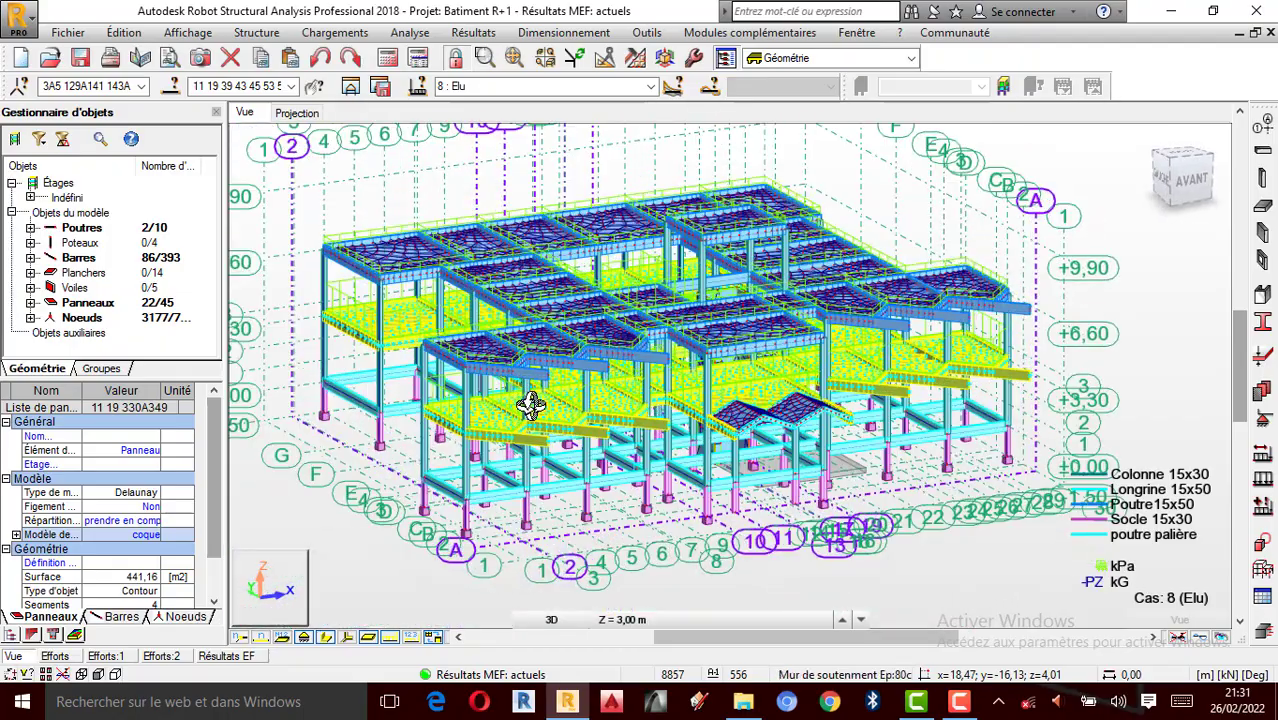
scroll(817, 369, "up", 1)
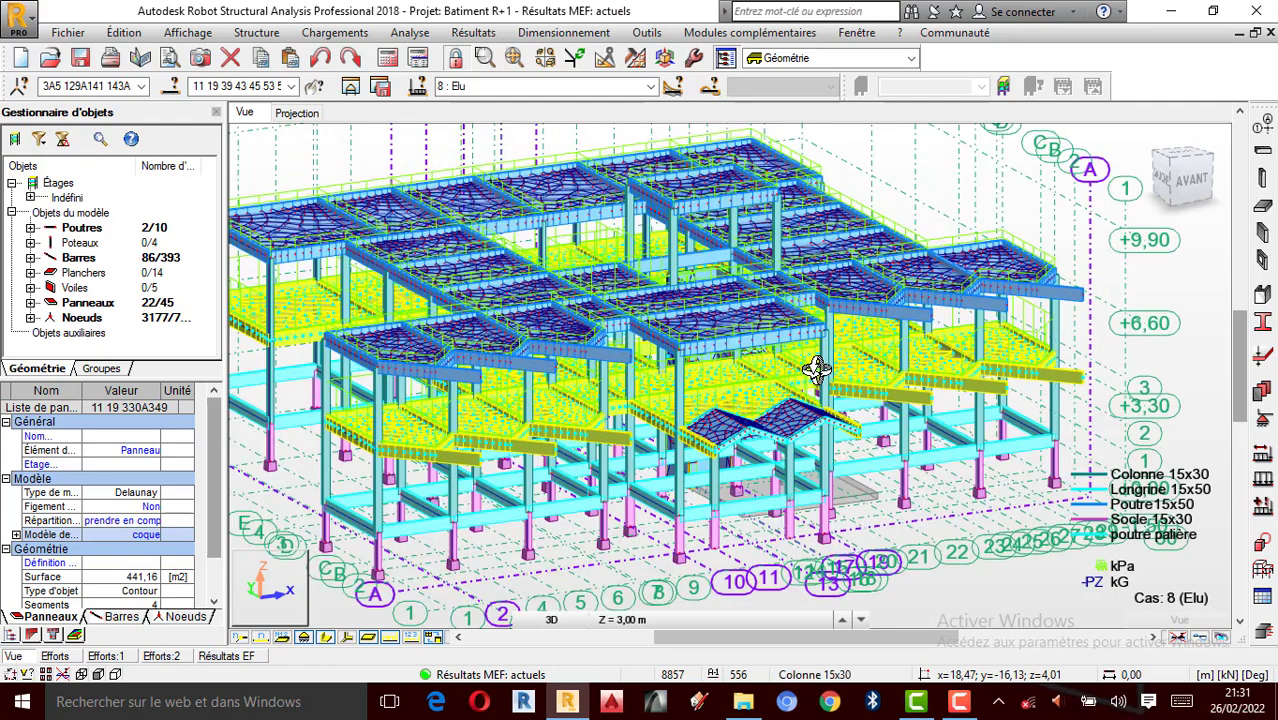
scroll(816, 369, "down", 1)
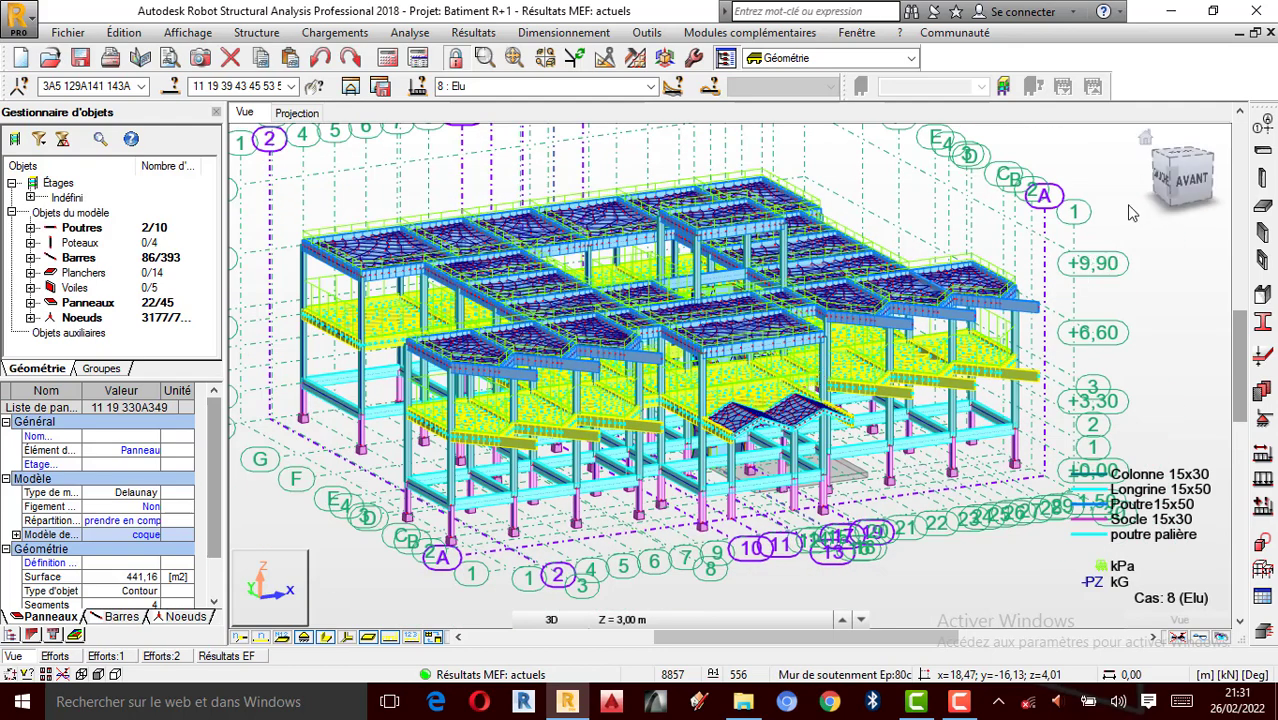
Leave the 3D rotation and clear the selection of the +3,30 level.
right_click(824, 199)
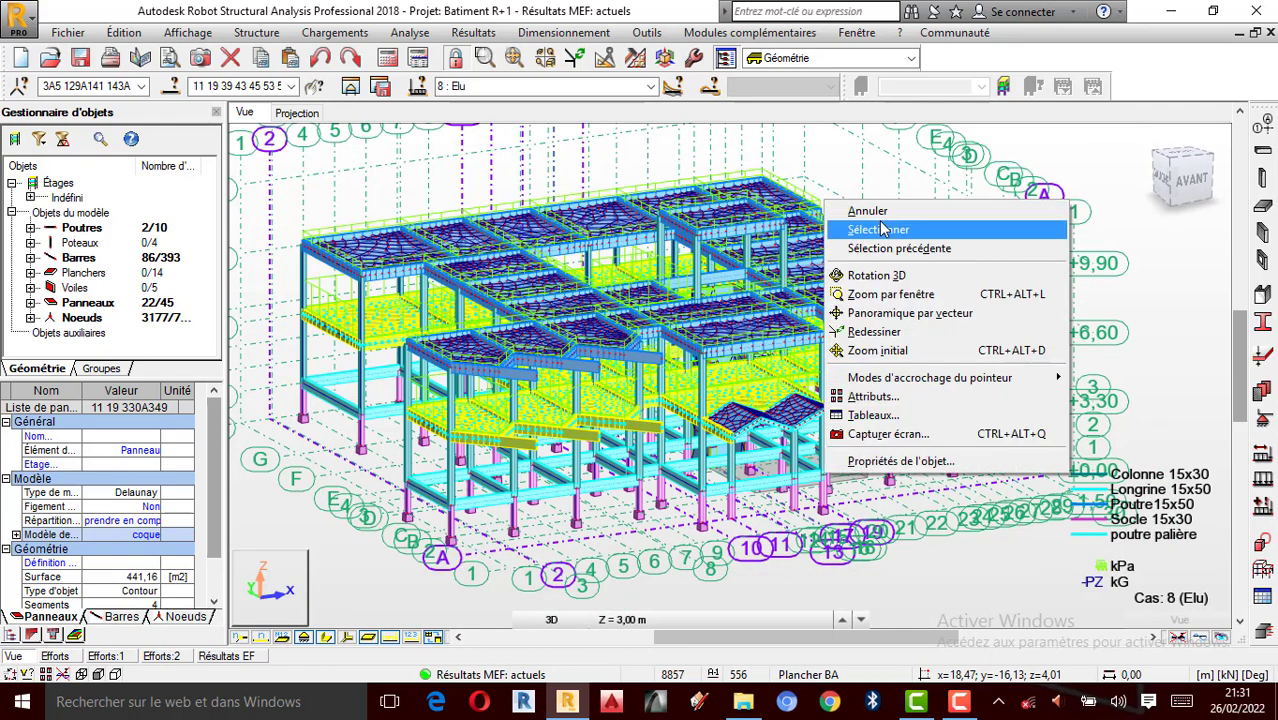
left_click(897, 207)
left_click(897, 200)
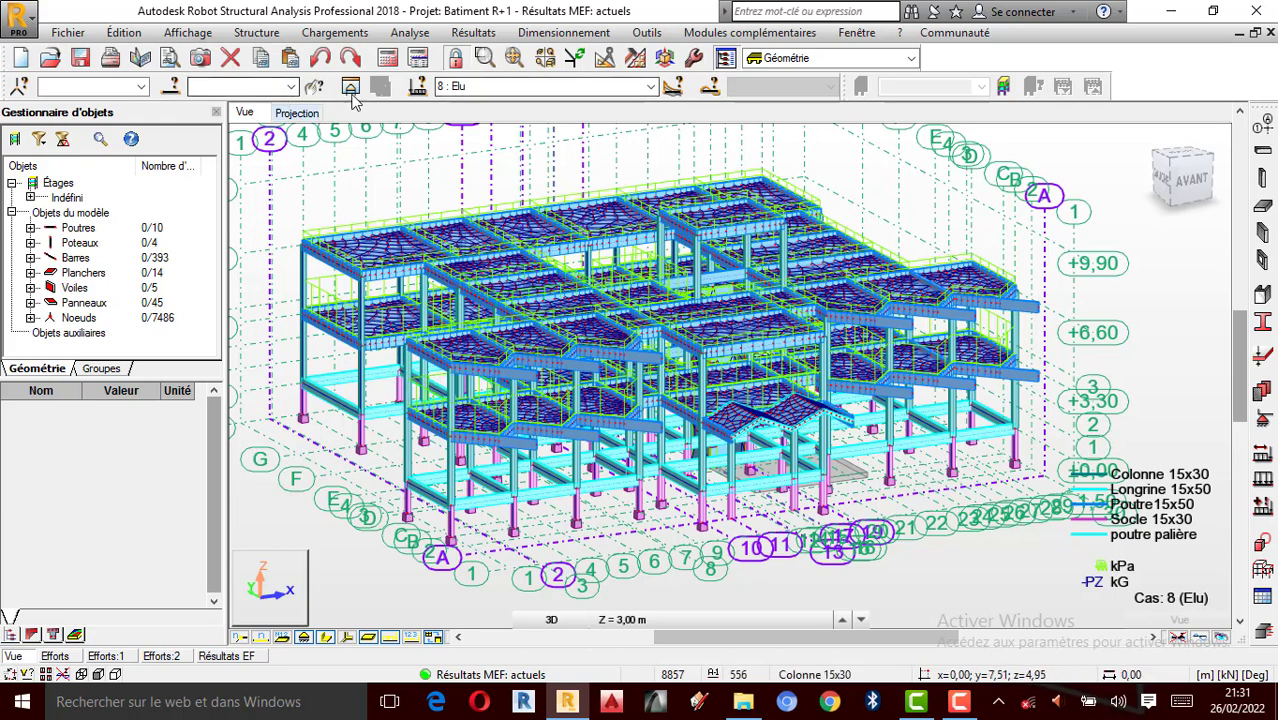
Select all bars with the section Poutre15x50 using the special selection by attribute.
left_click(316, 88)
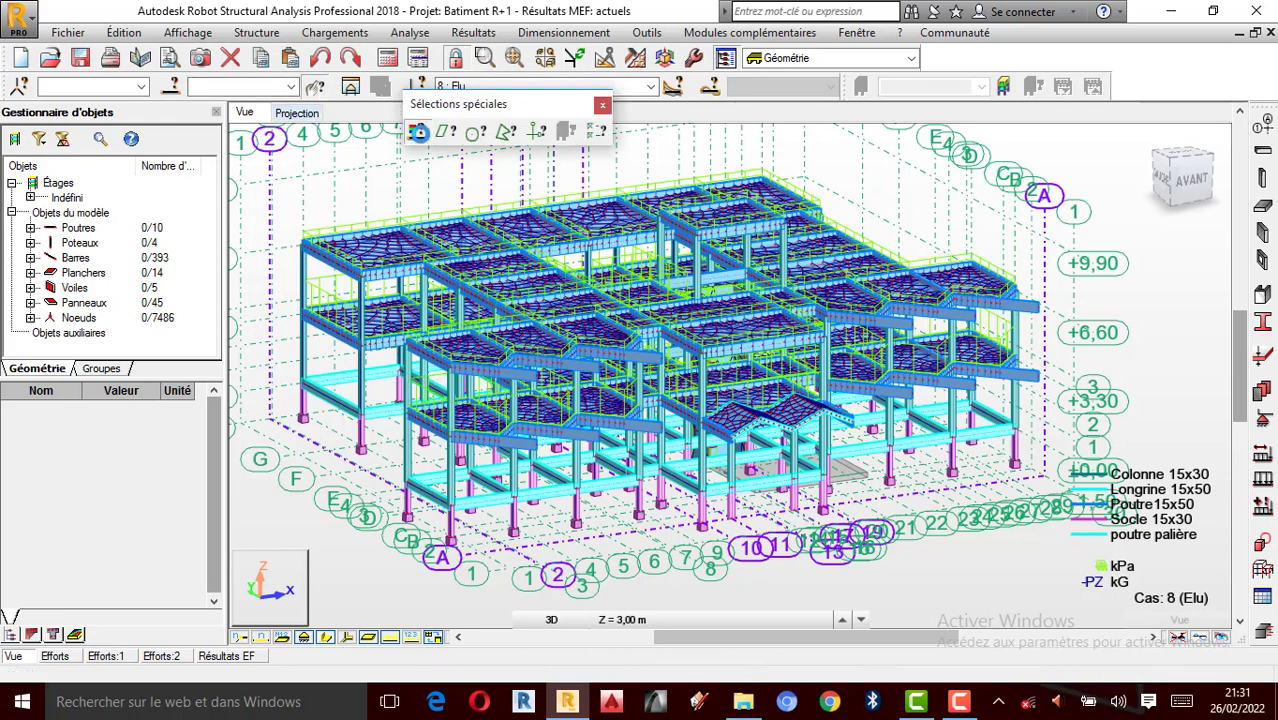
left_click(418, 132)
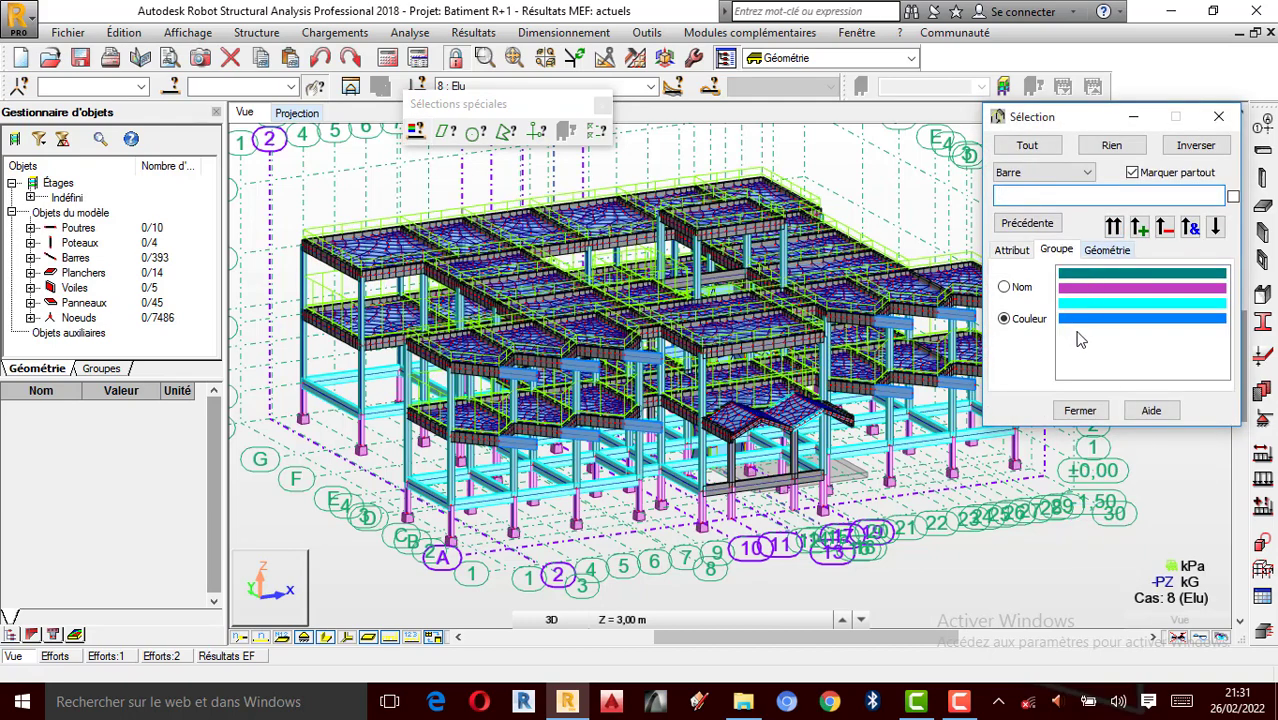
left_click(1012, 251)
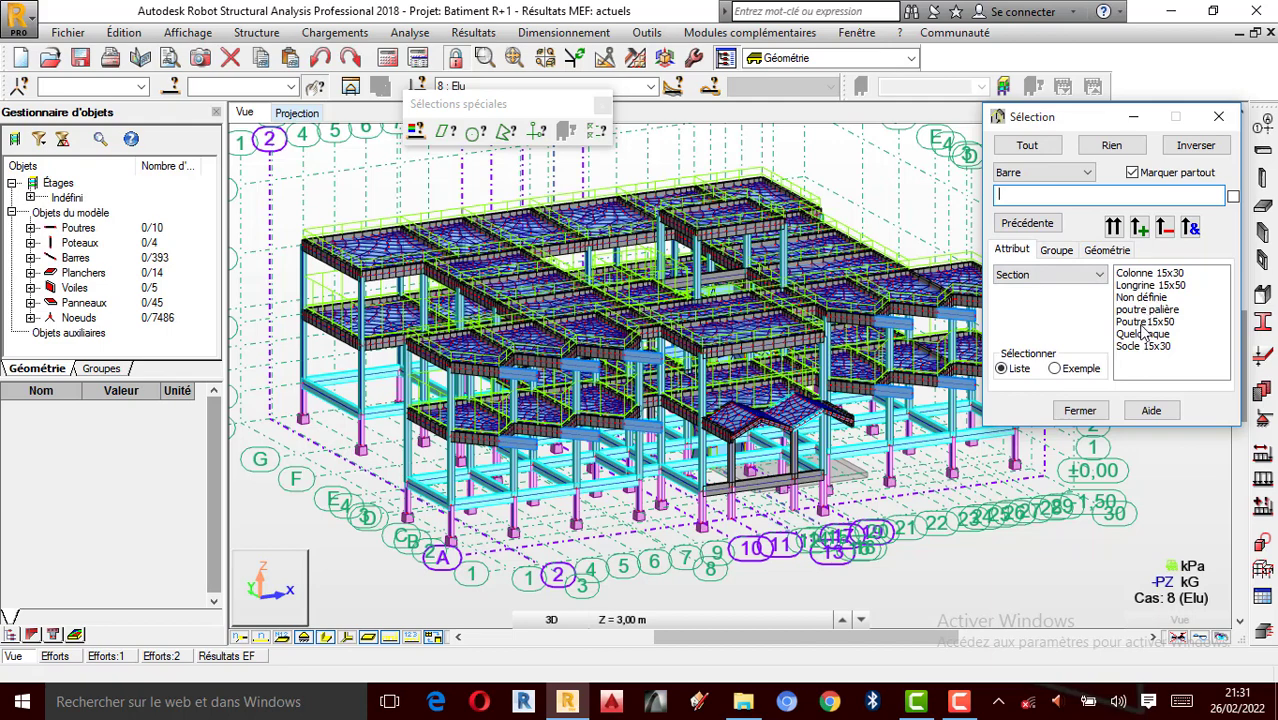
left_click(1143, 322)
left_click(1143, 227)
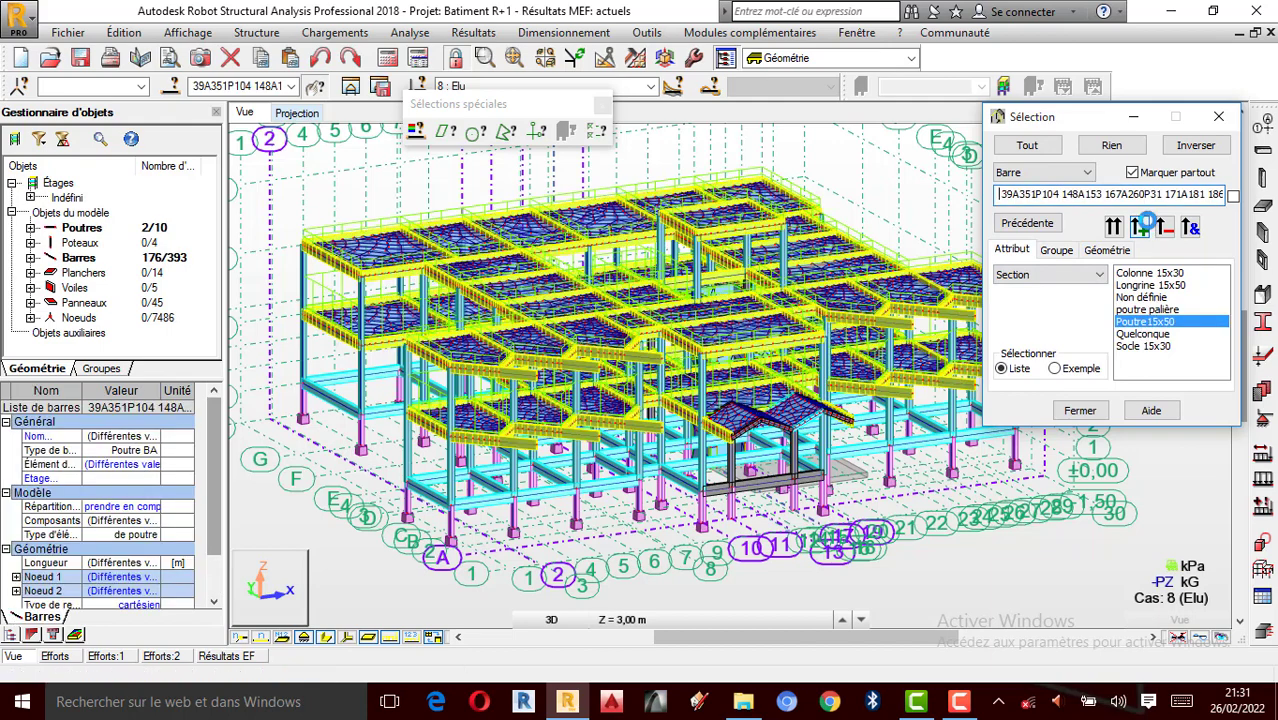
Rotate the building in 3D to examine where the selected Poutre15x50 beams are.
right_click(843, 166)
left_click(790, 234)
left_click_drag(790, 234, 652, 239)
scroll(650, 239, "down", 2)
scroll(919, 277, "up", 1)
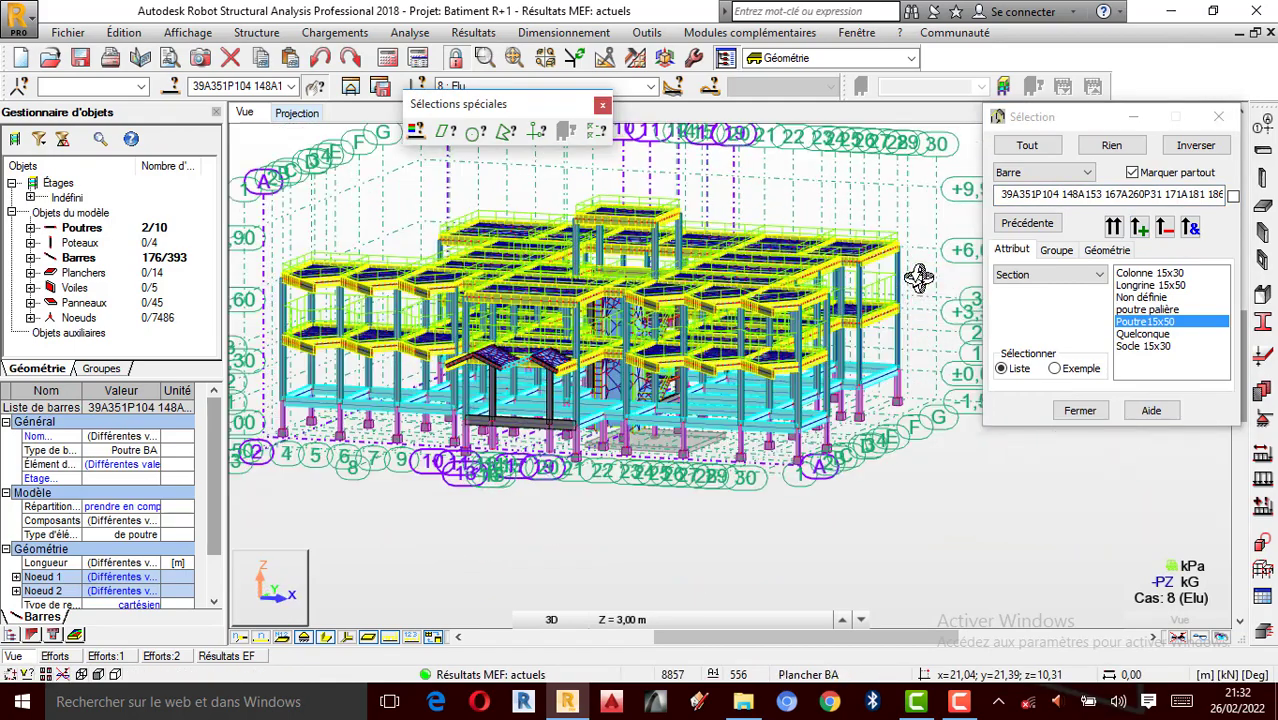
Isolate the selected Poutre15x50 beams in a separate view and rotate them in 3D to examine their layout.
left_click_drag(920, 267, 572, 275)
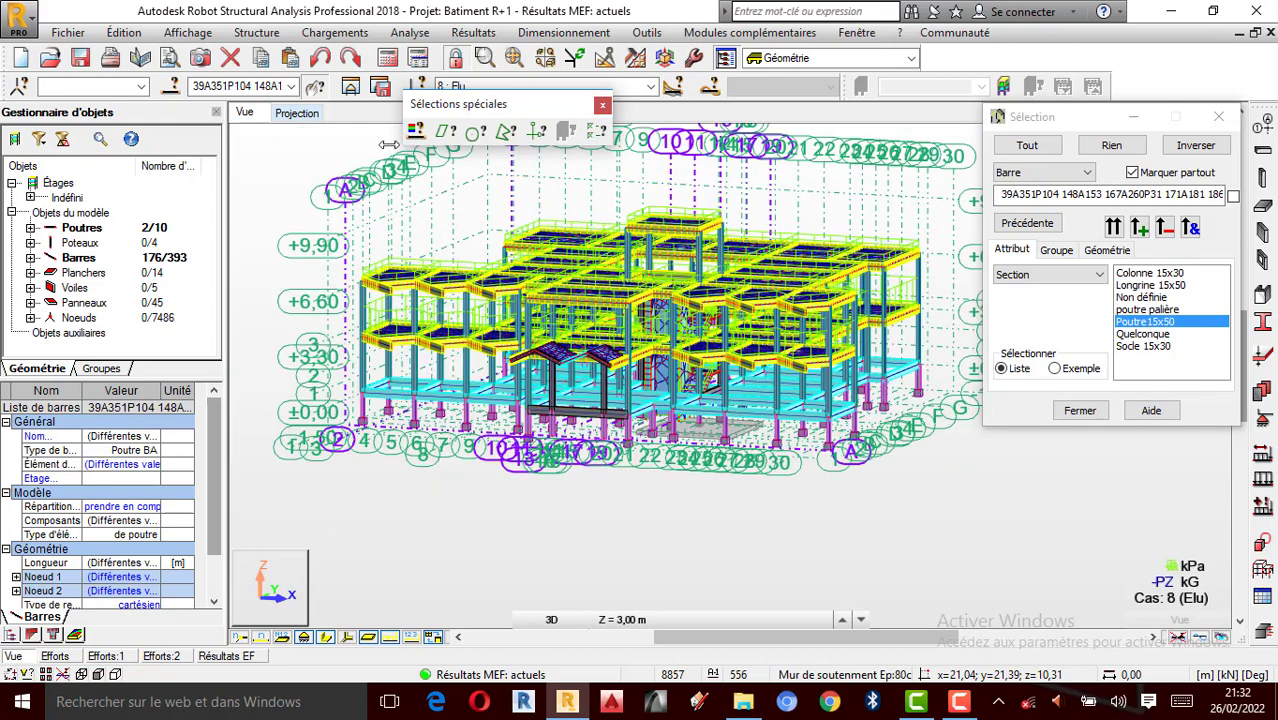
left_click(350, 86)
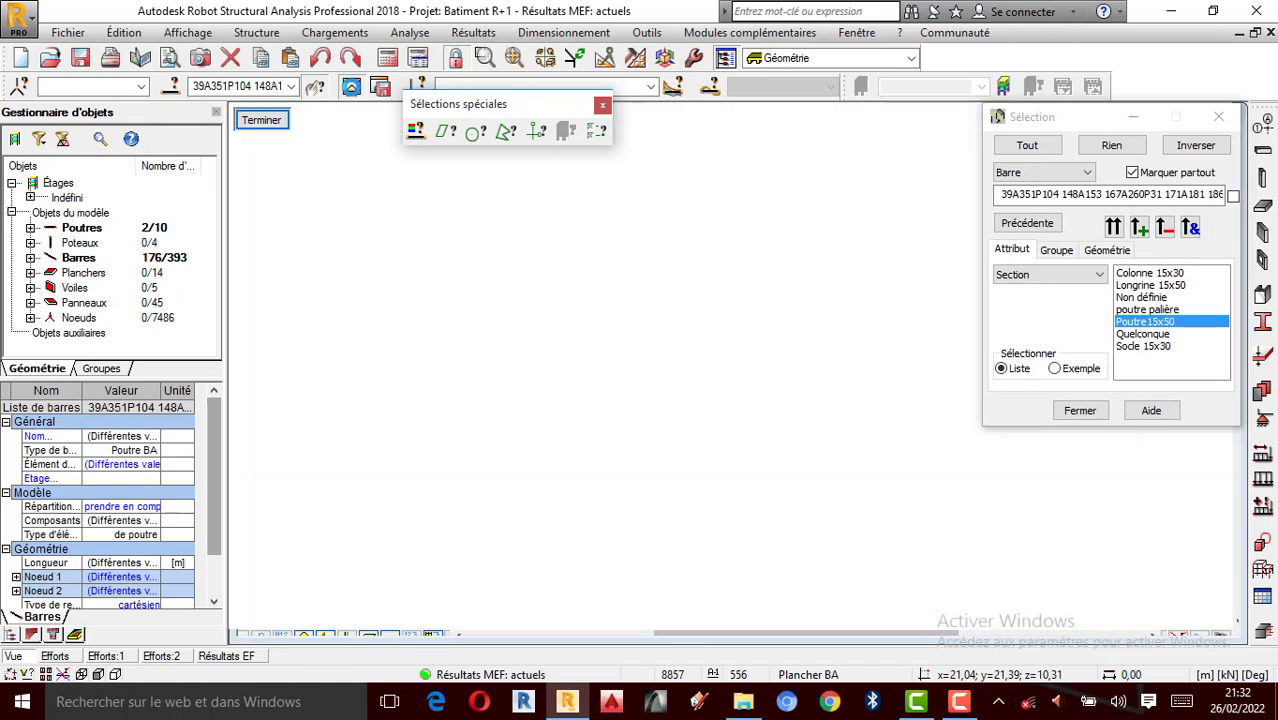
scroll(422, 182, "up", 3)
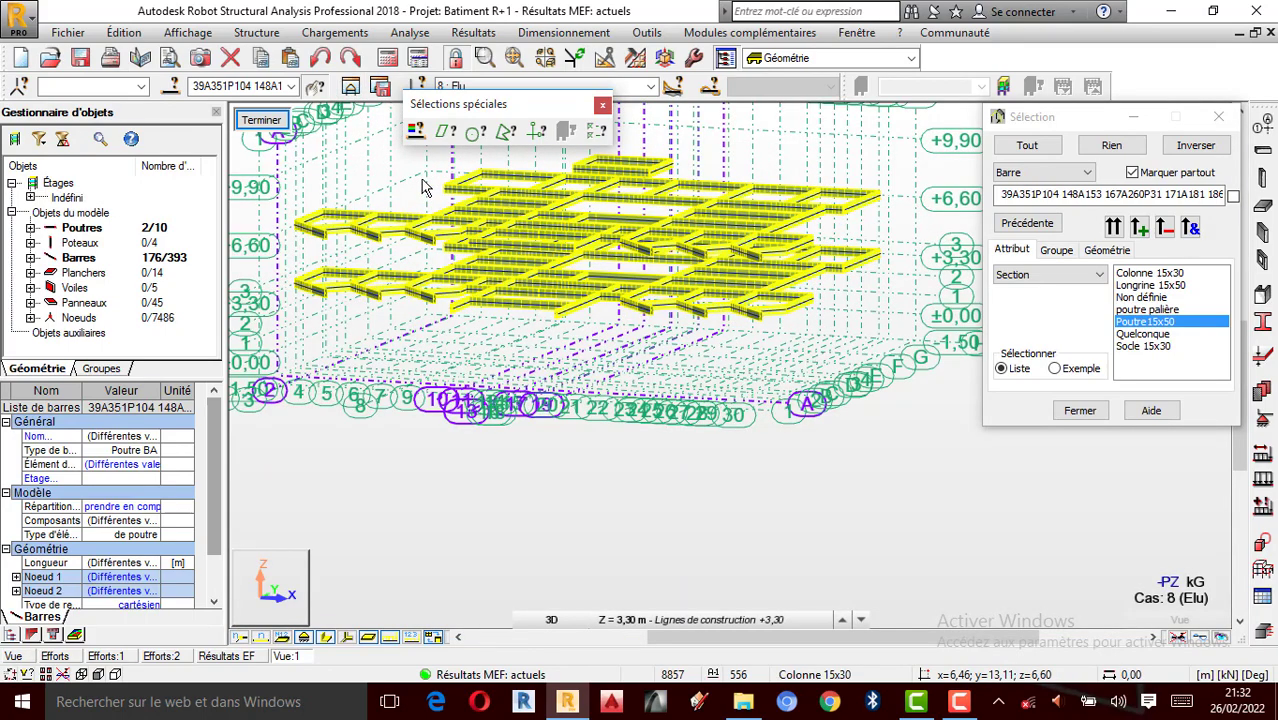
scroll(706, 403, "down", 2)
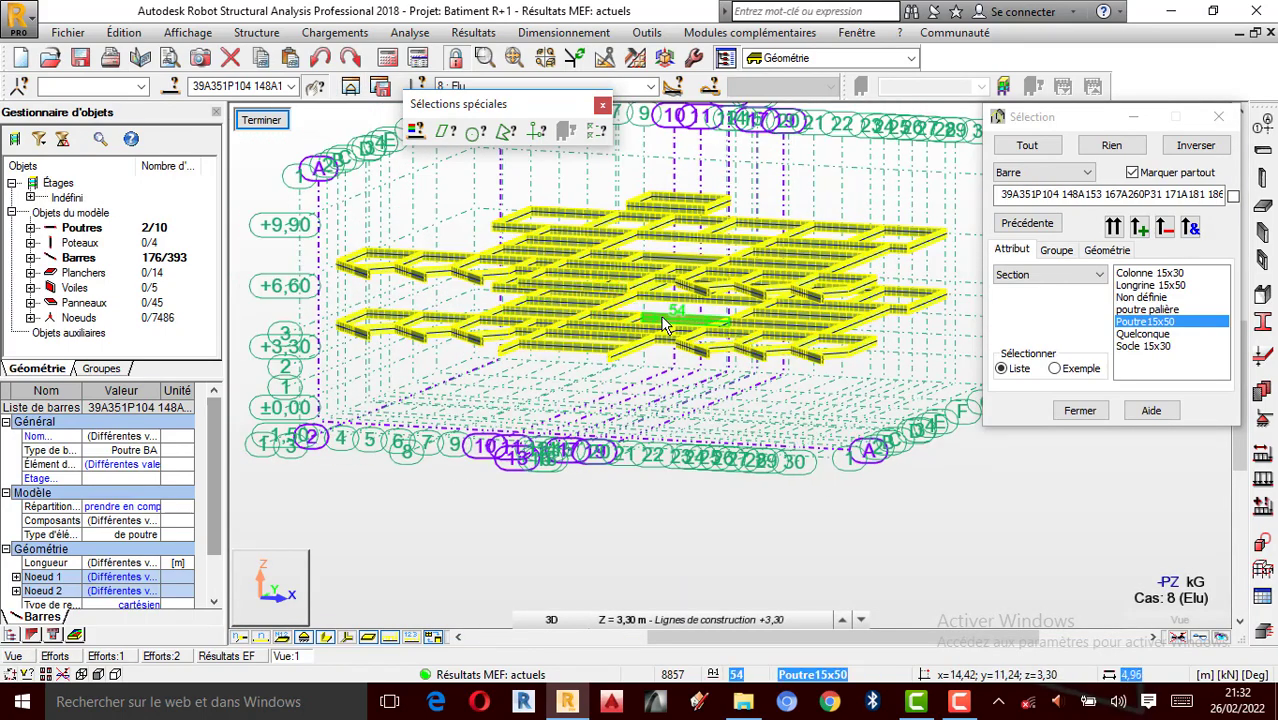
scroll(669, 298, "up", 2)
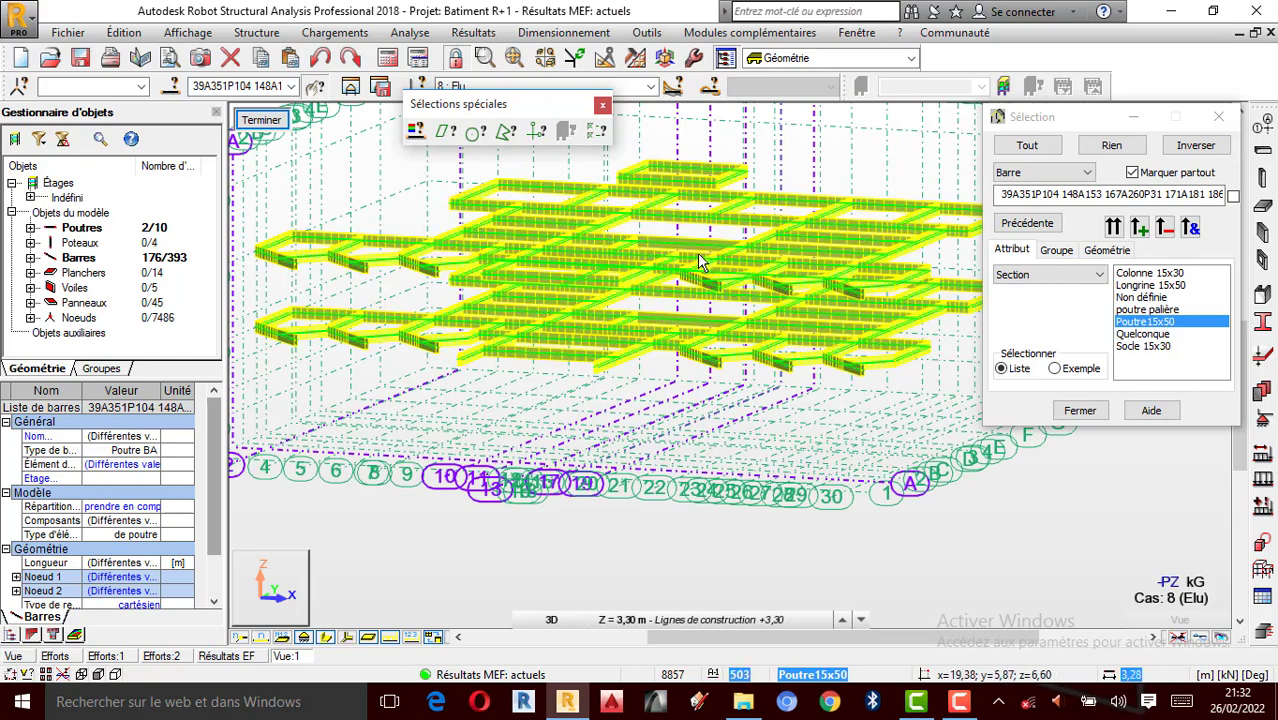
scroll(657, 222, "up", 1)
scroll(660, 225, "down", 2)
right_click(728, 172)
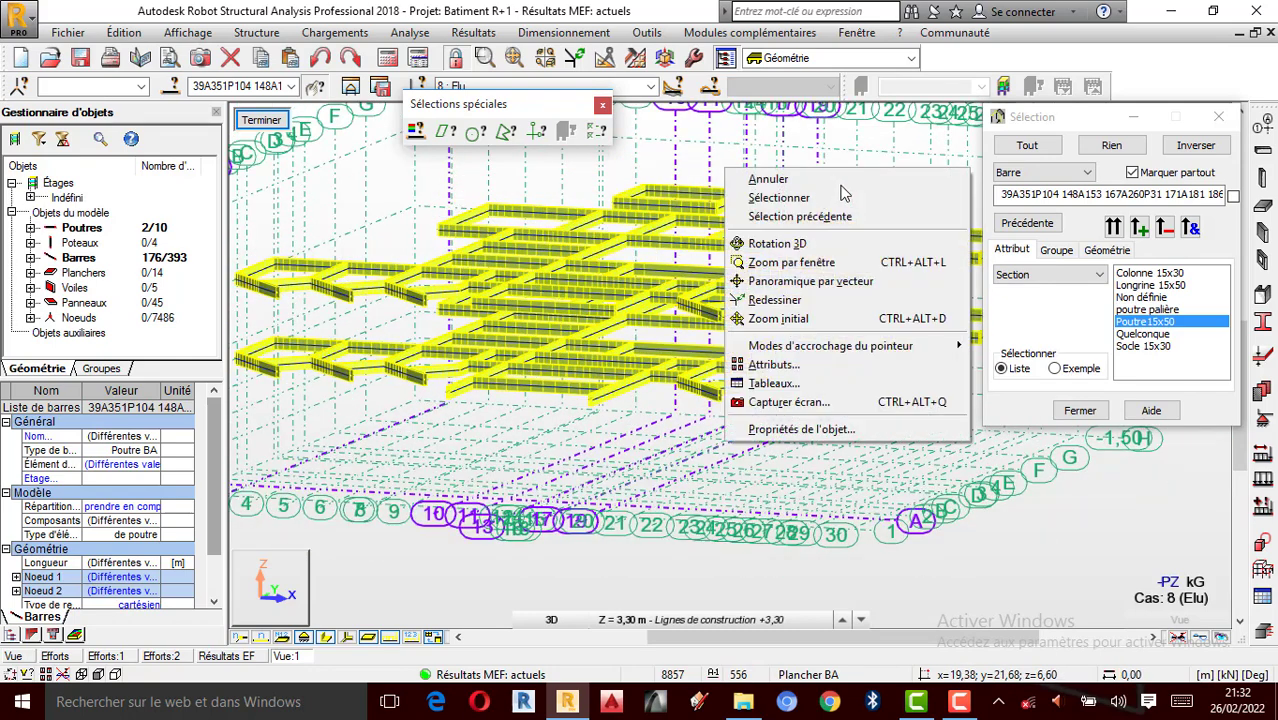
left_click(790, 248)
left_click_drag(736, 262, 716, 300)
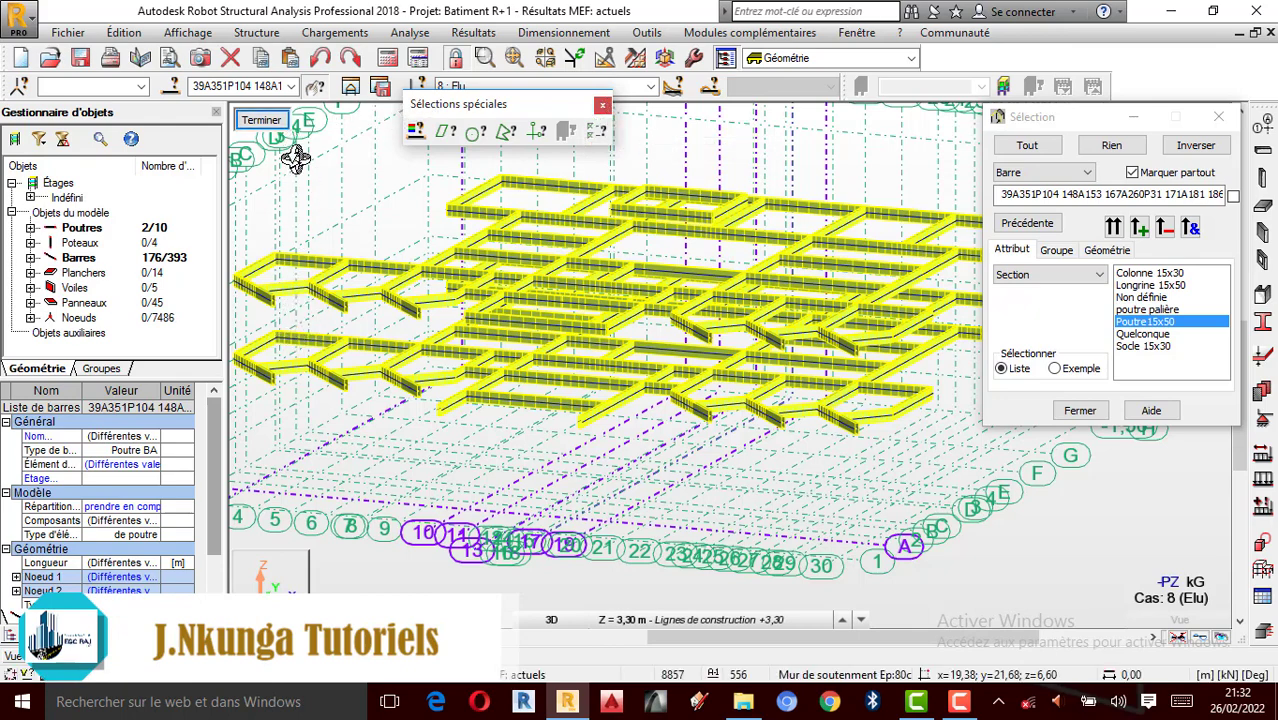
Leave the isolated beam view, dismiss the special selection tools and clear the Poutre15x50 selection.
left_click(261, 120)
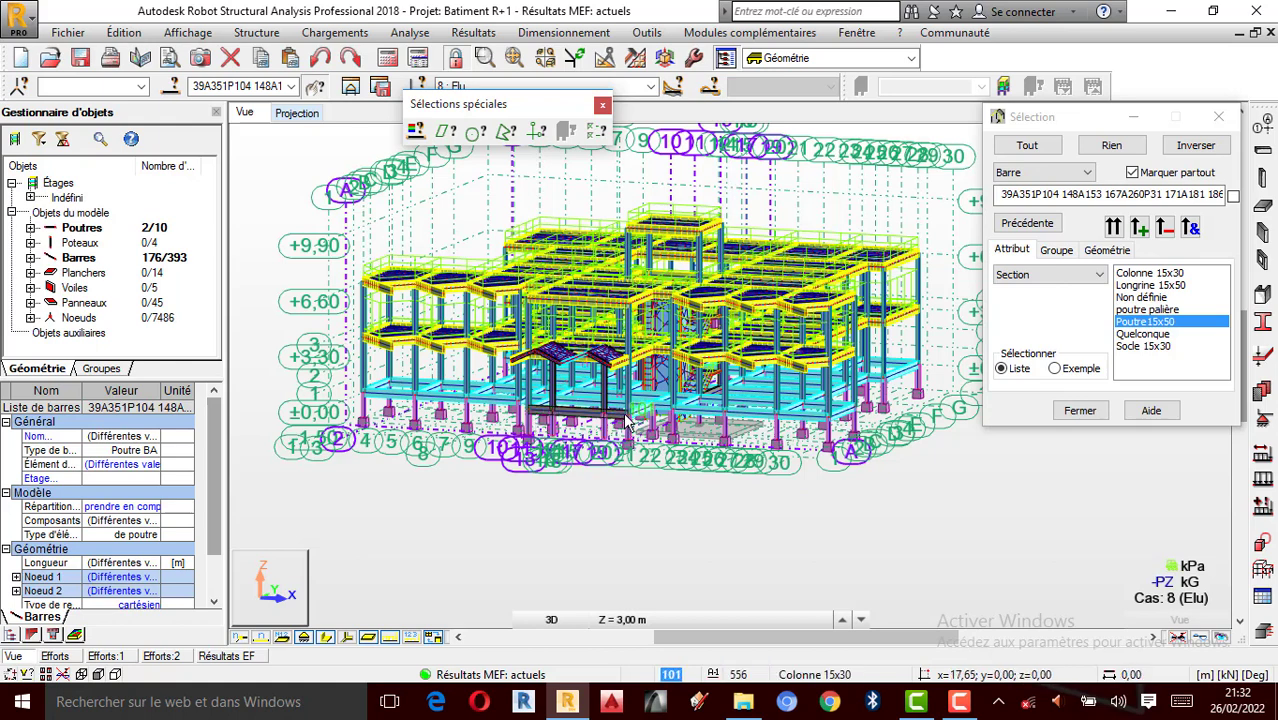
left_click(602, 104)
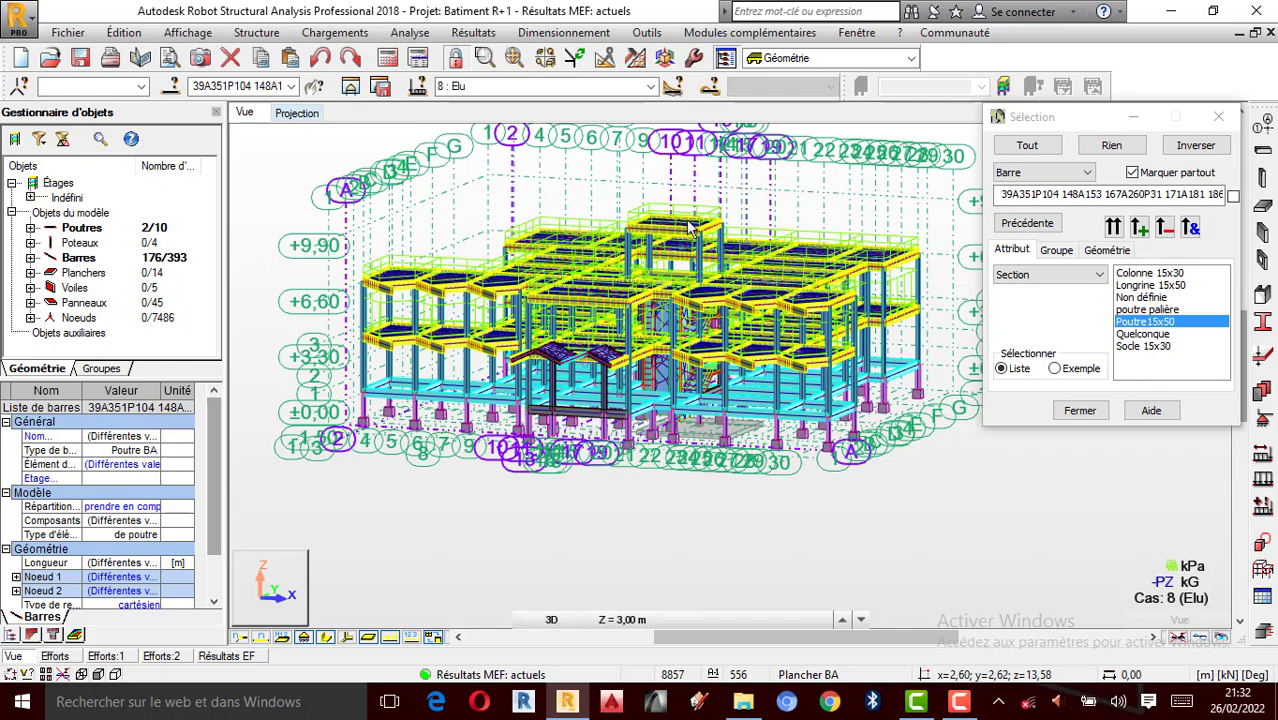
left_click(877, 226)
Rotate the full building in 3D to examine its floors and frame from a raised corner angle.
scroll(595, 196, "up", 2)
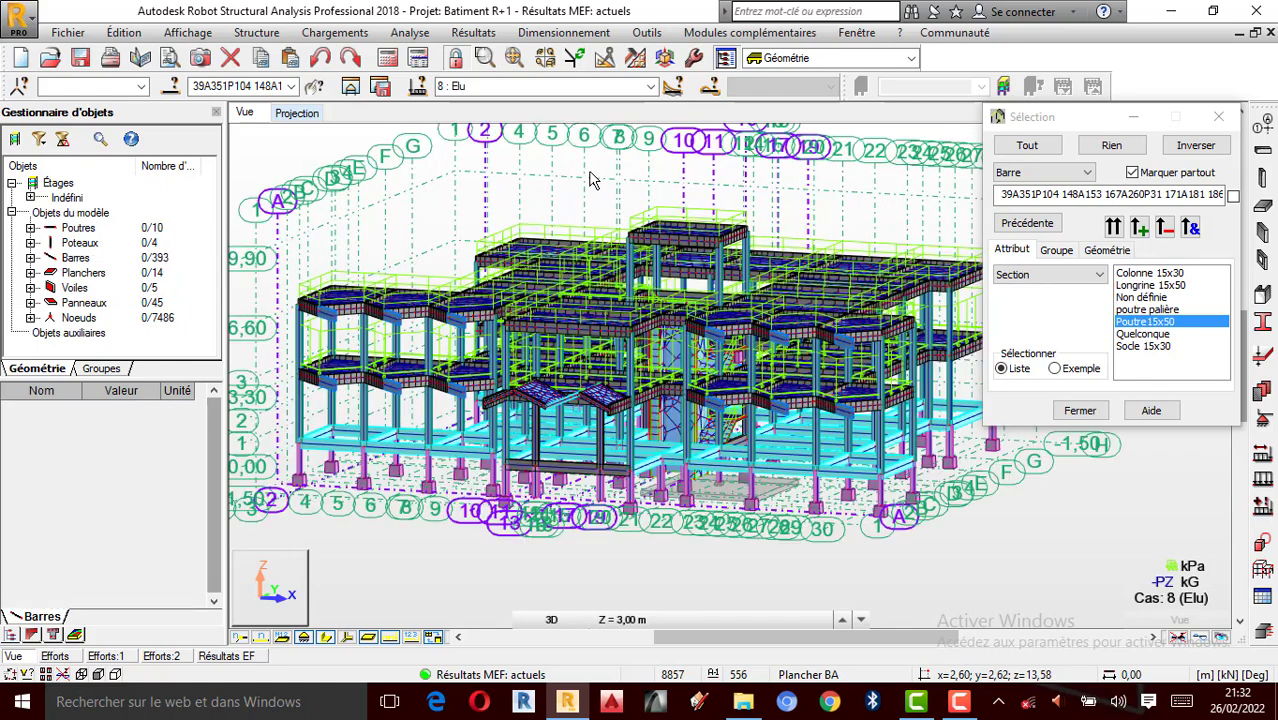
right_click(470, 172)
left_click(560, 250)
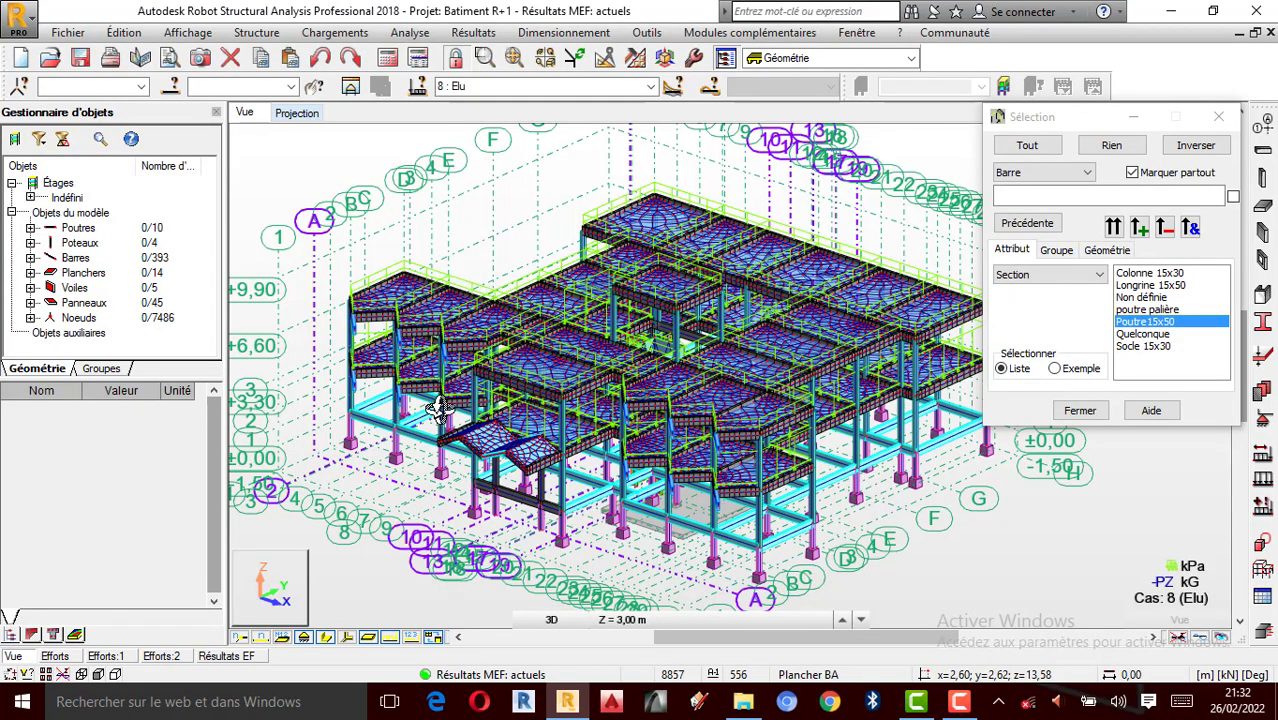
middle_click_drag(815, 450, 789, 452)
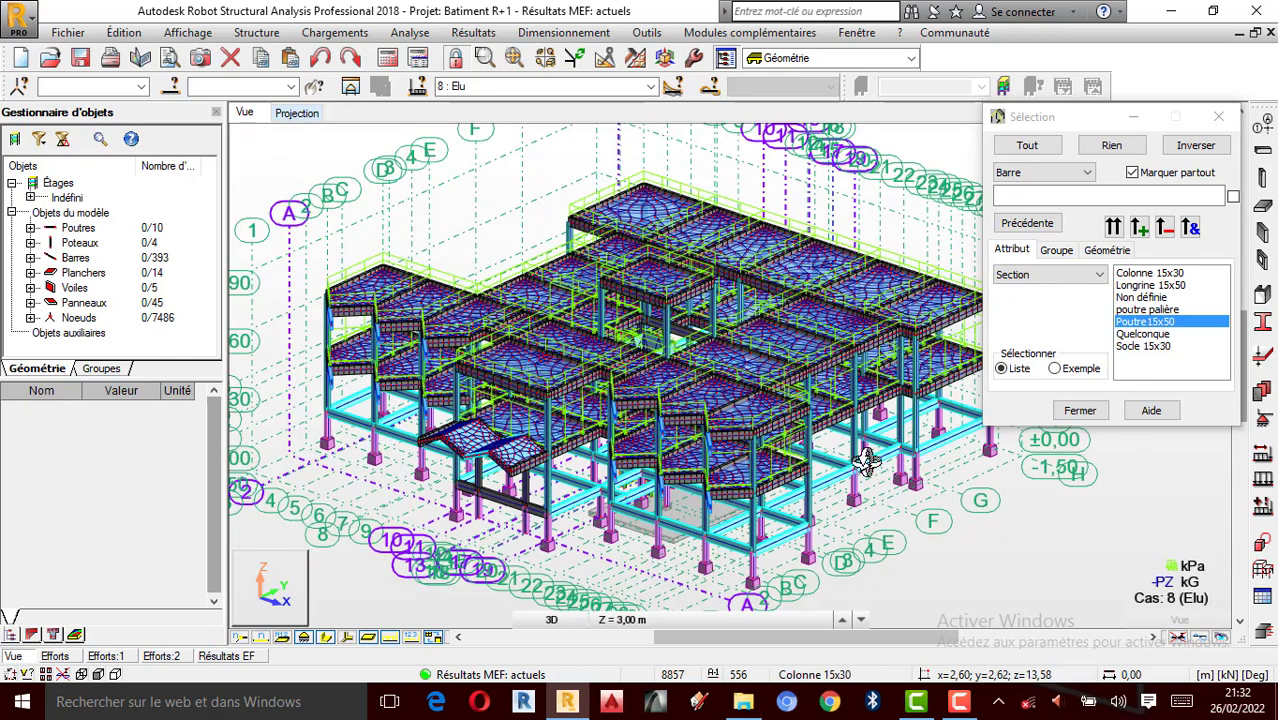